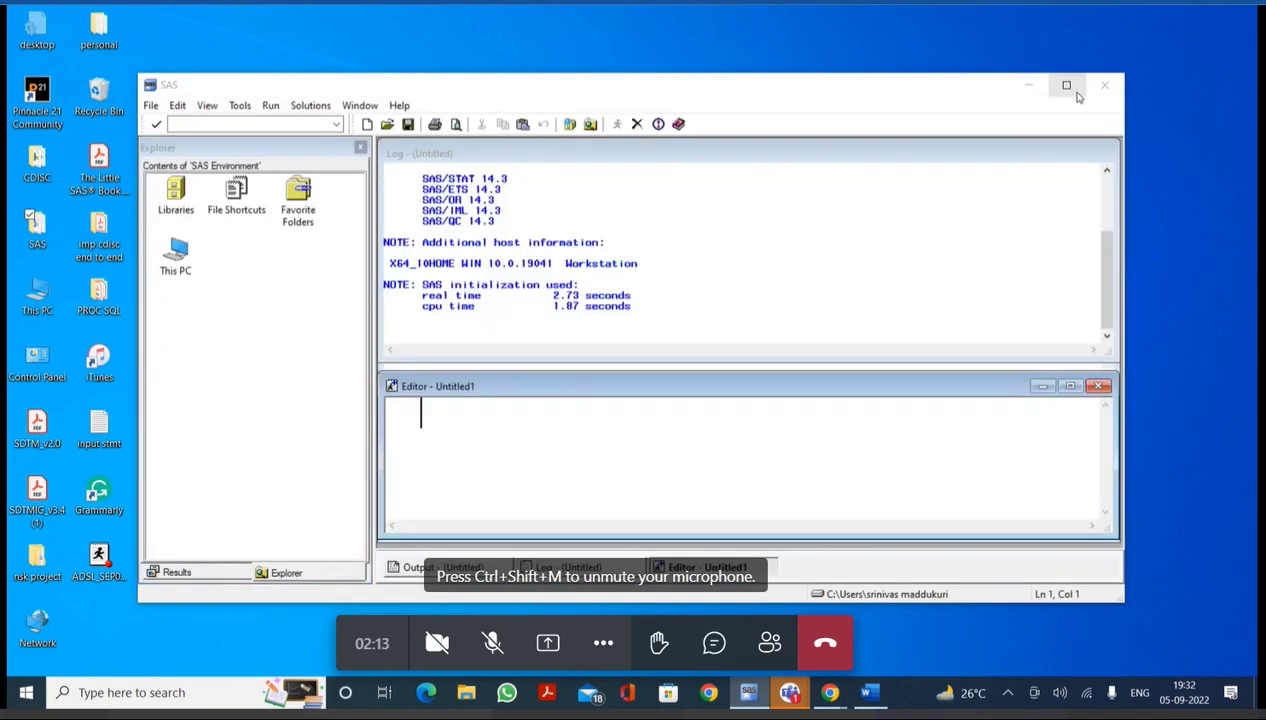
Maximize the program window and the untitled code editor, and leave the first editor line blank
left_click(1066, 85)
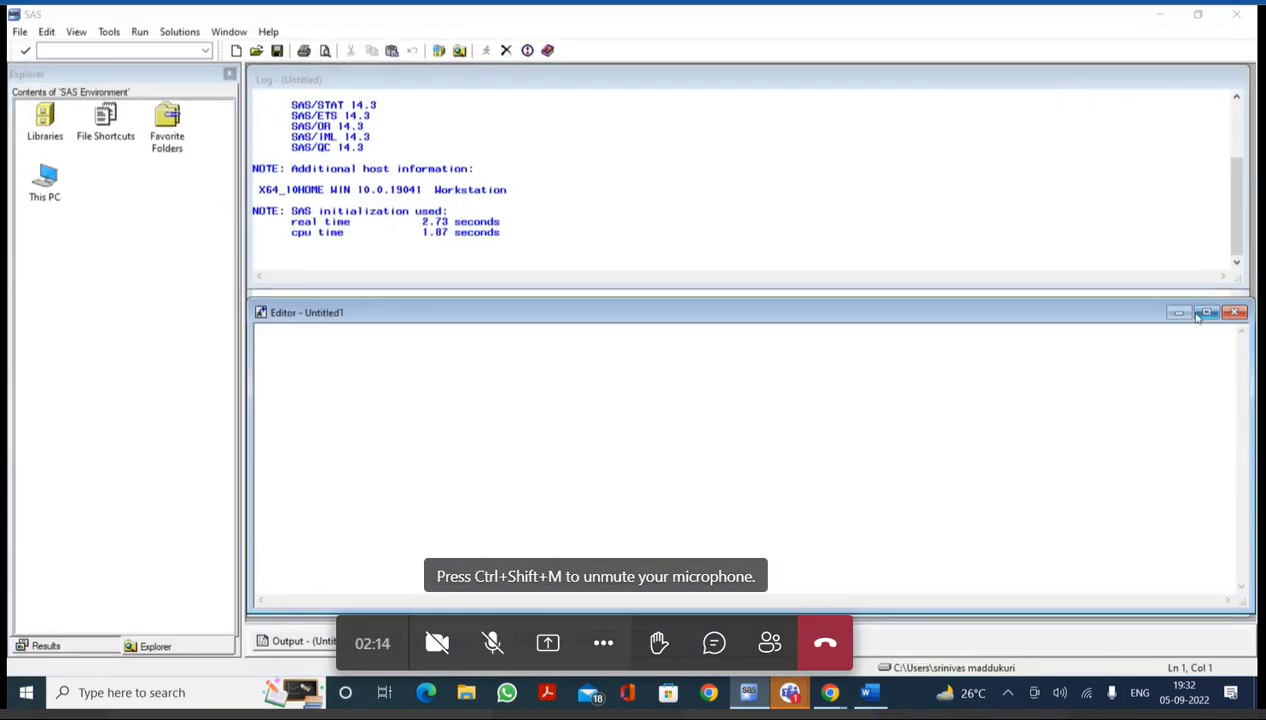
left_click(1205, 313)
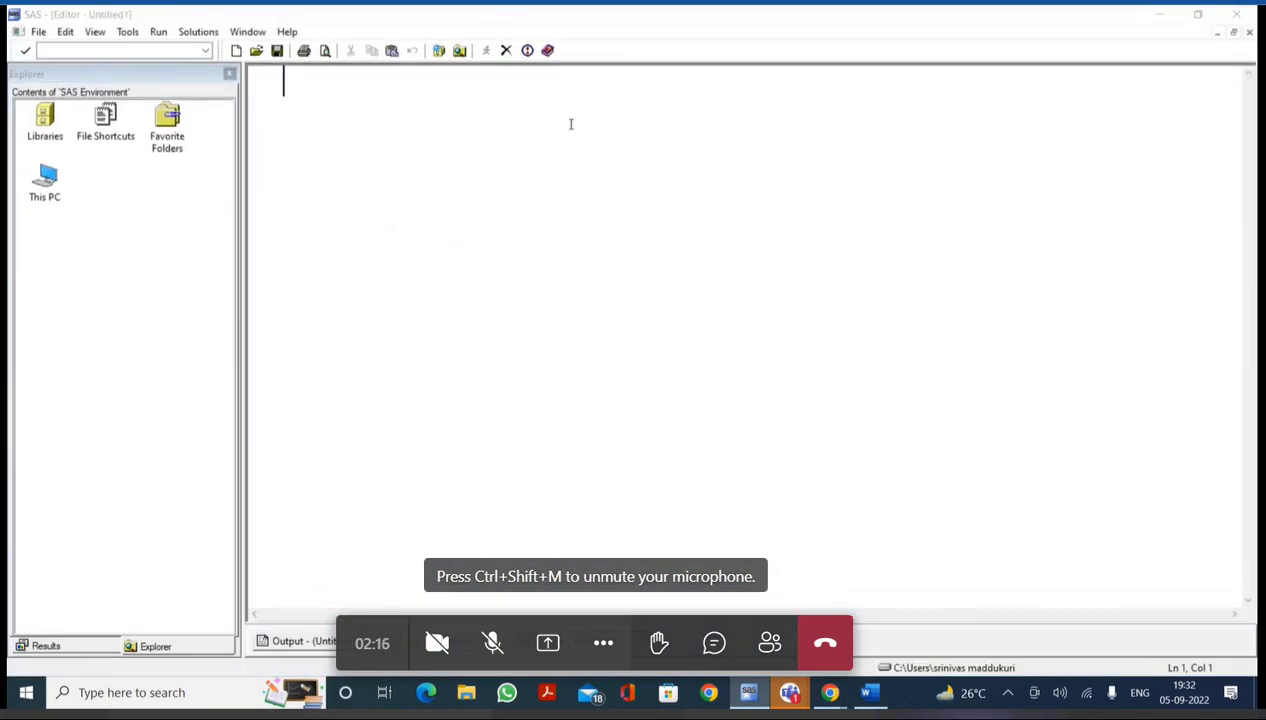
key("Return")
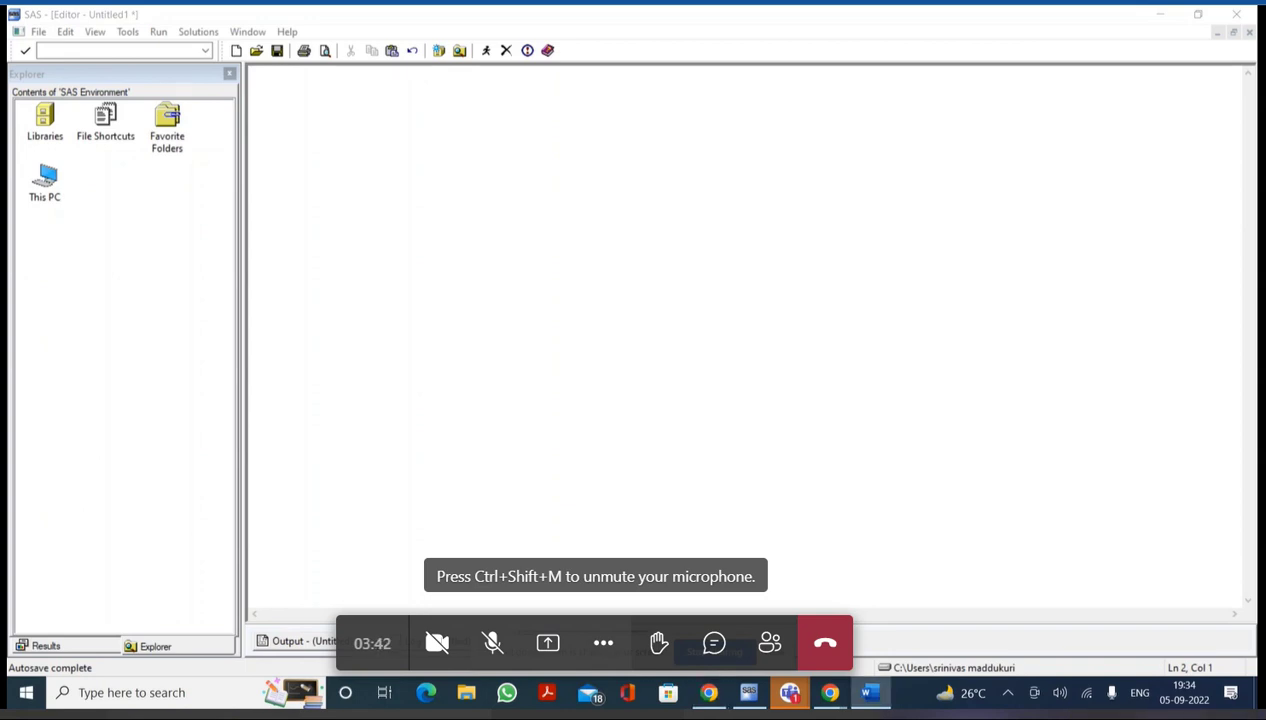
Write the note "proc report is a combinatiom of proc print" on the second line of the editor
left_click(441, 161)
type("proc r")
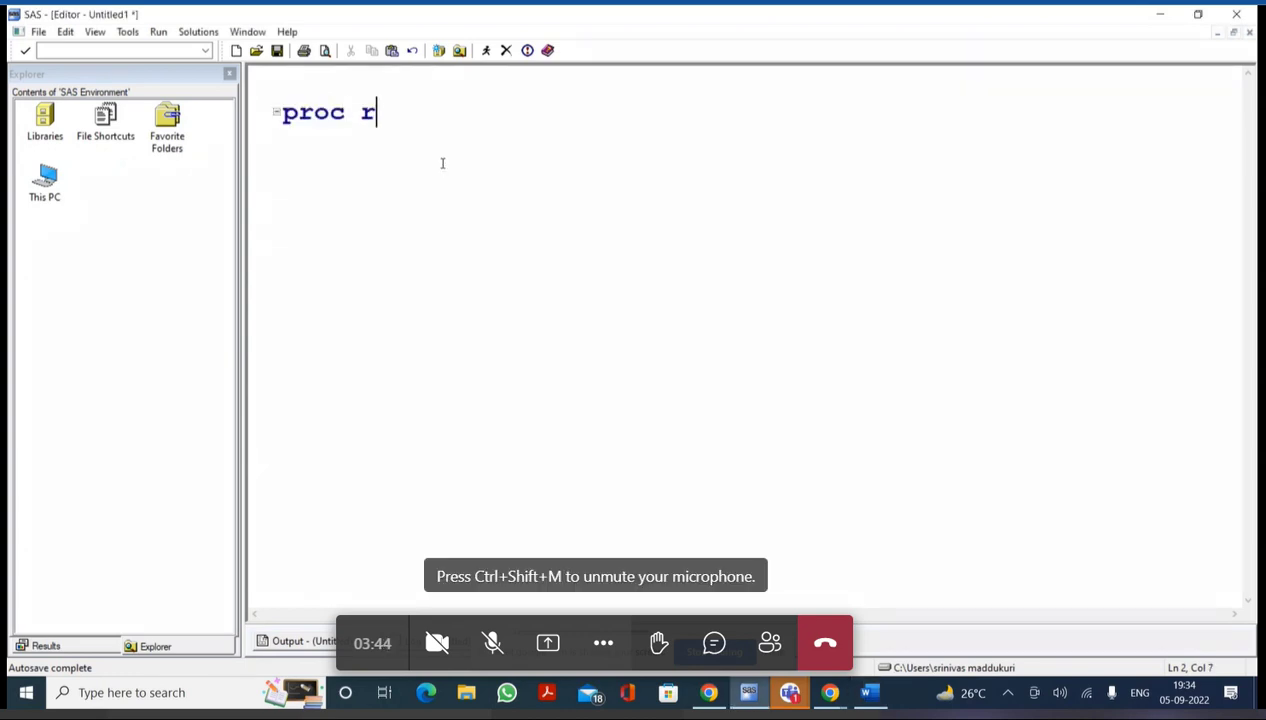
type("epor")
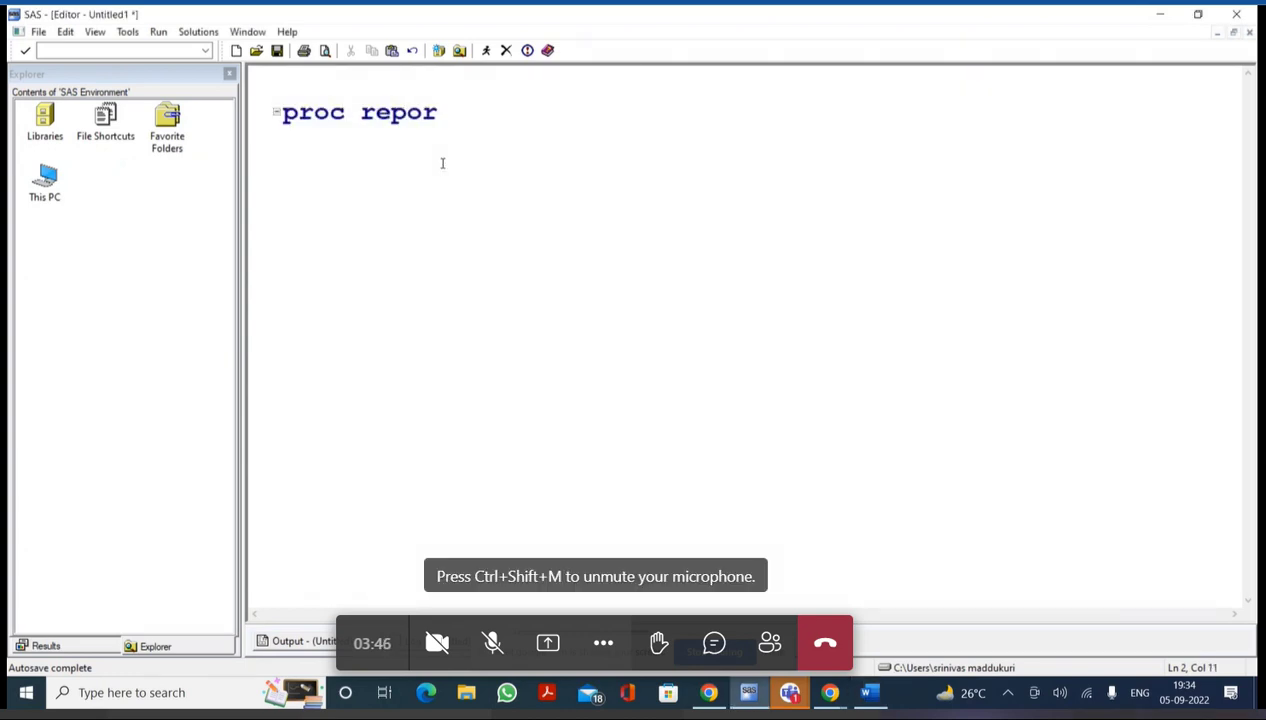
key("BackSpace")
type("t is a combinatio")
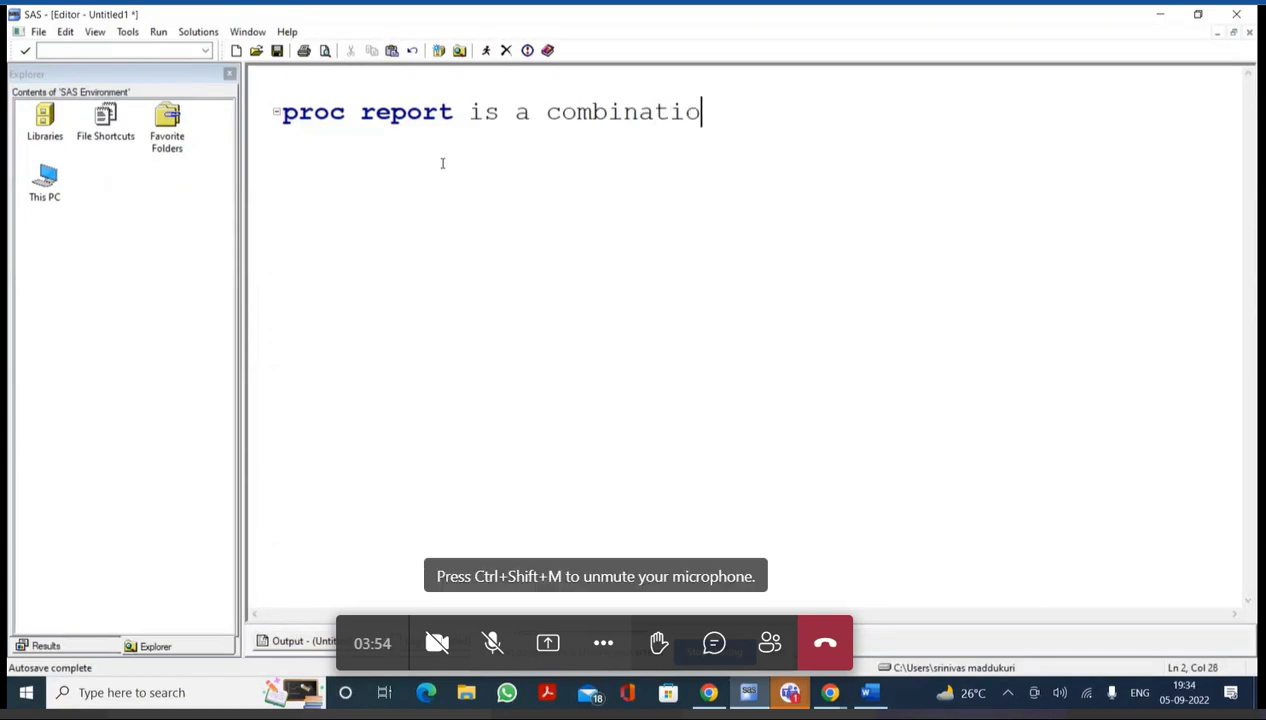
type("m of proc ")
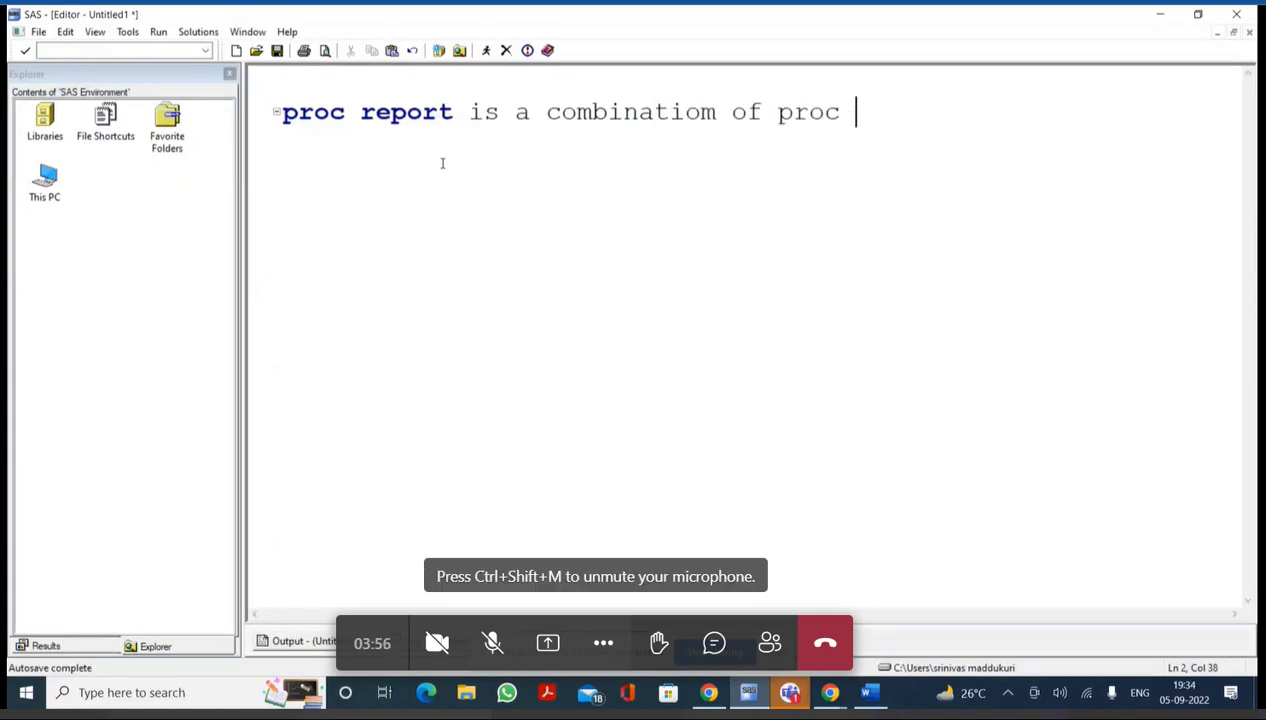
type("pron")
key("BackSpace")
key("BackSpace")
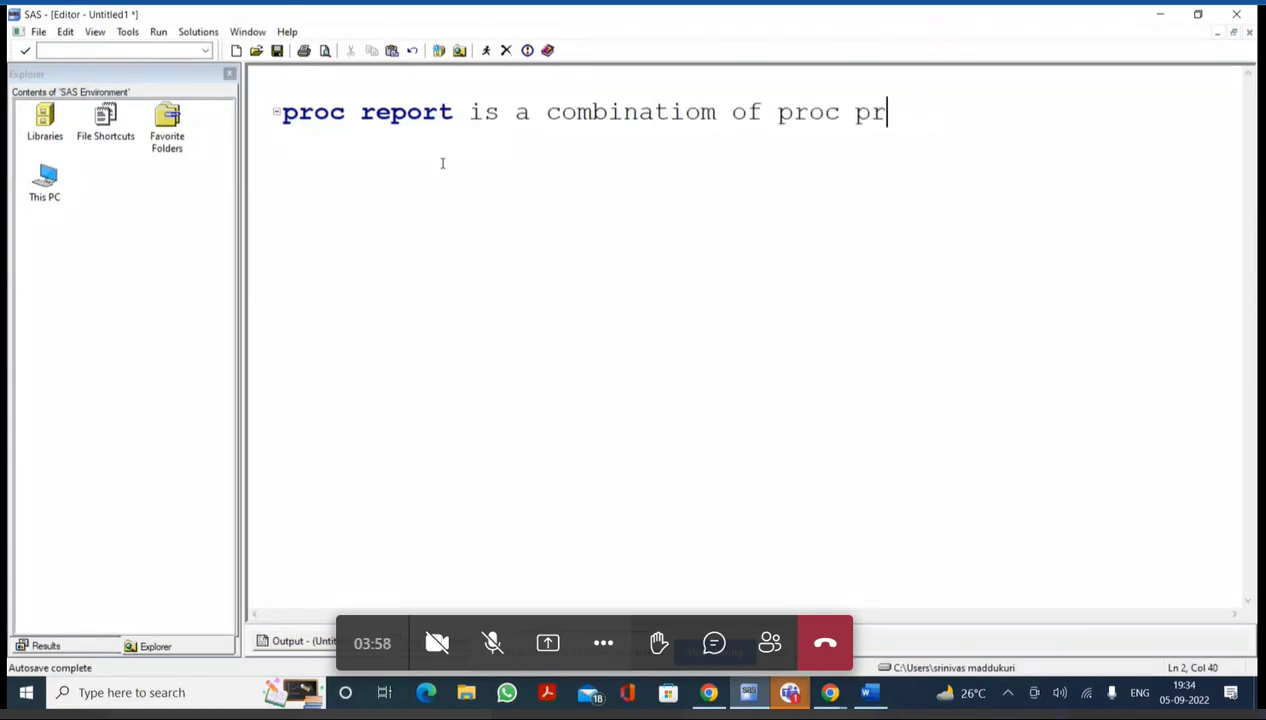
type("int")
key("Return")
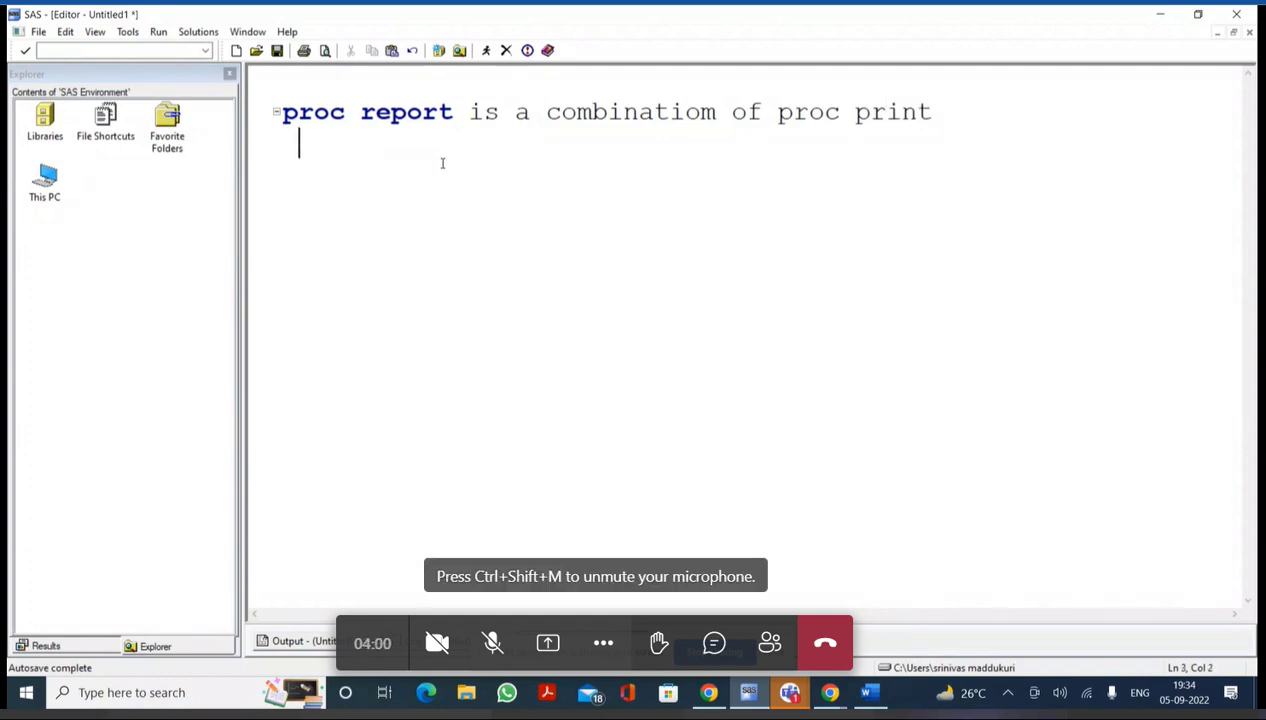
List "means", "freq", "tabulate" and "data step features" on separate lines aligned beneath the word "print"
type("means")
key("Return")
type("freq")
key("Return")
type("tabu")
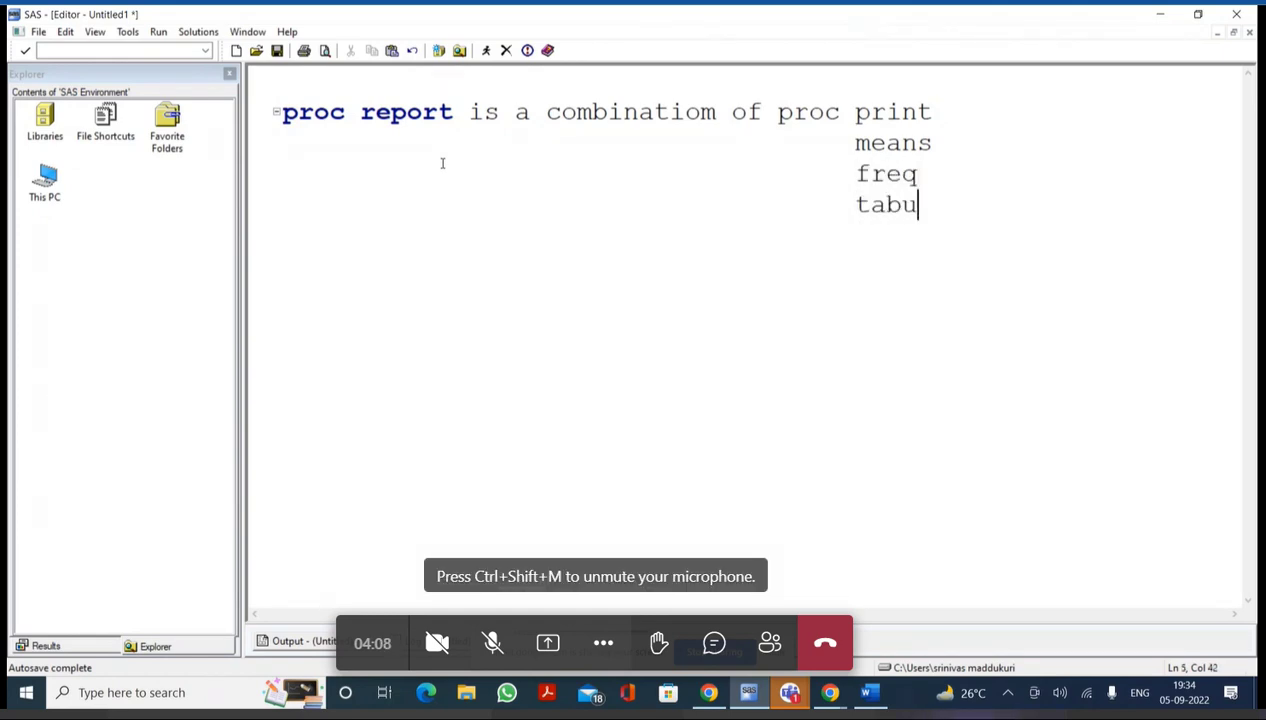
type("late")
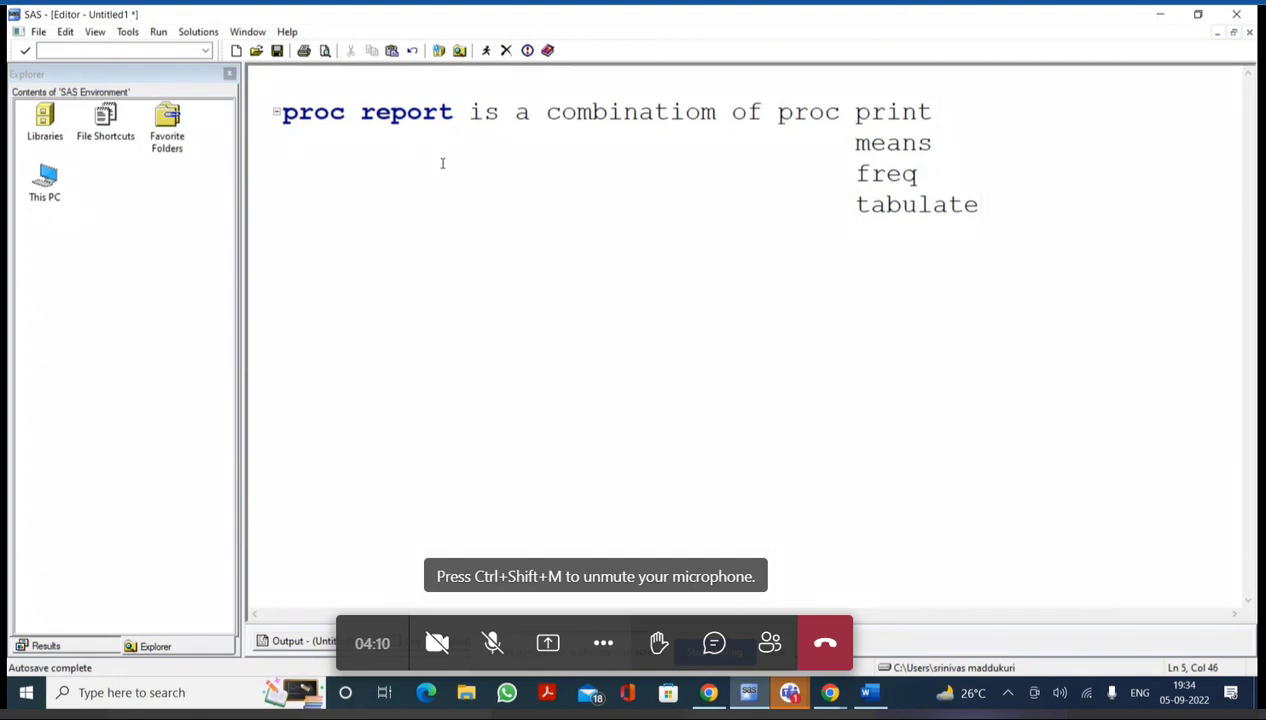
key("Return")
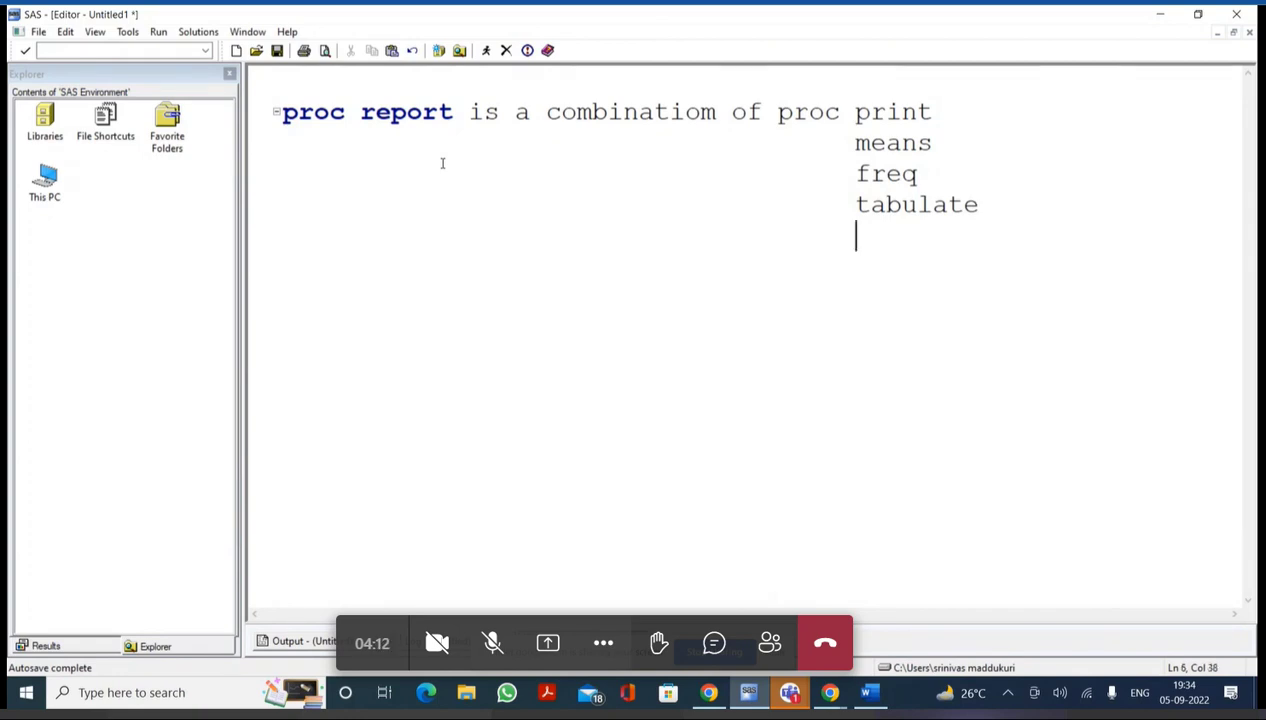
type("d")
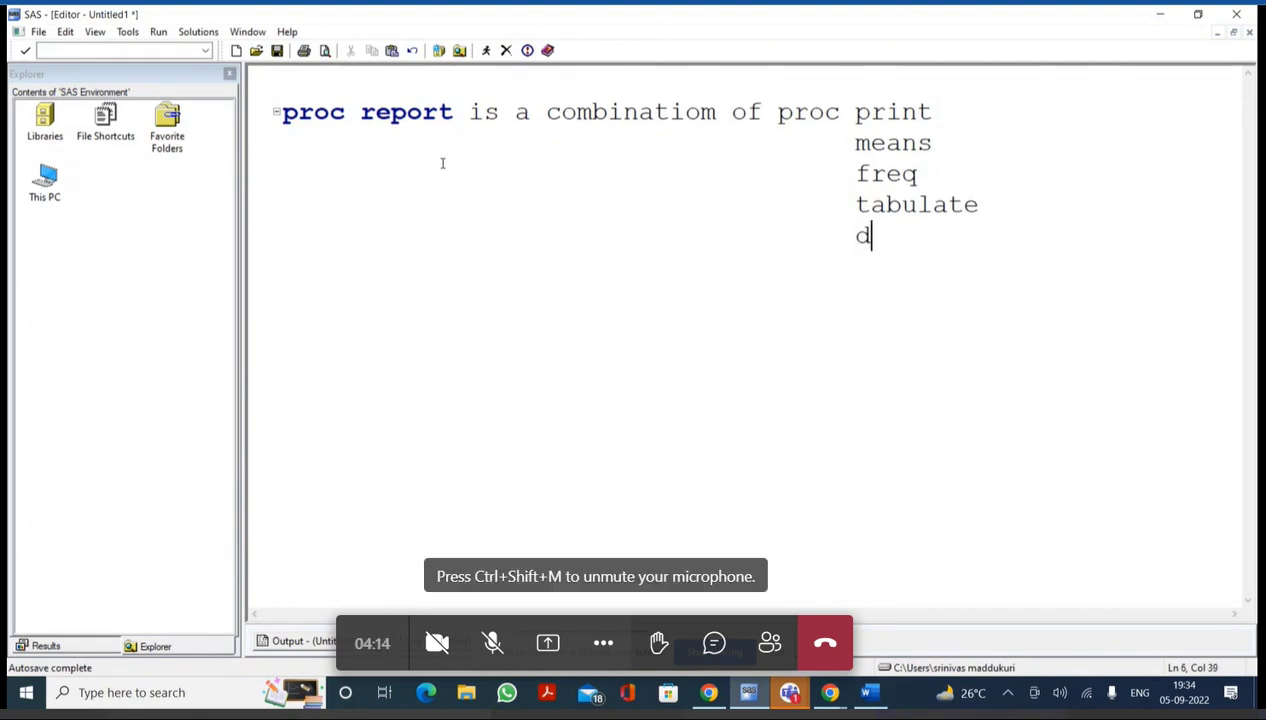
type("ata step")
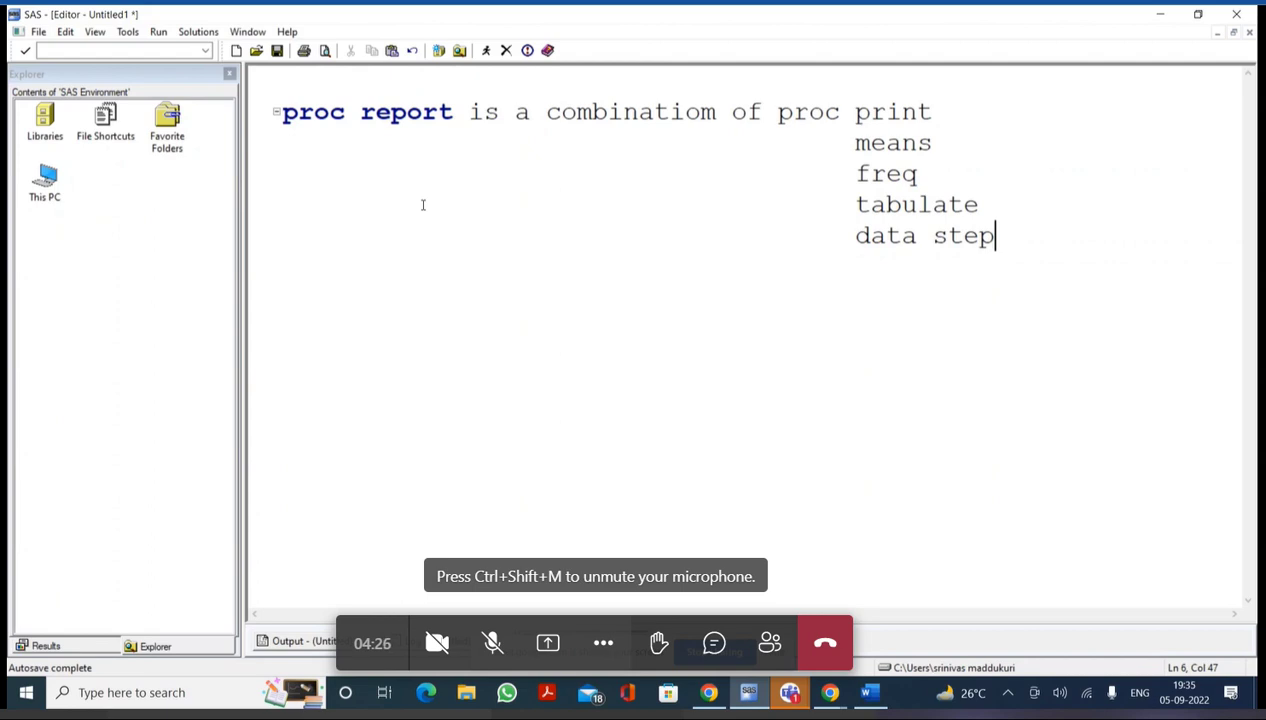
type("f")
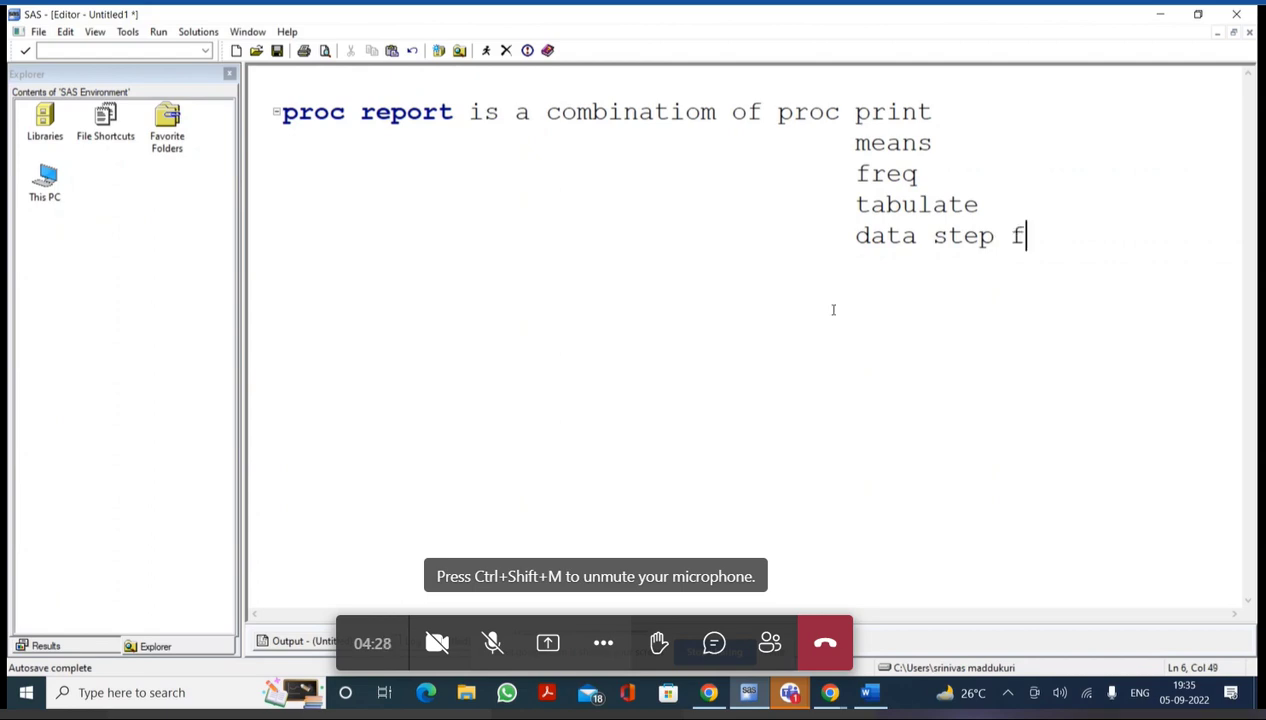
type("eatures")
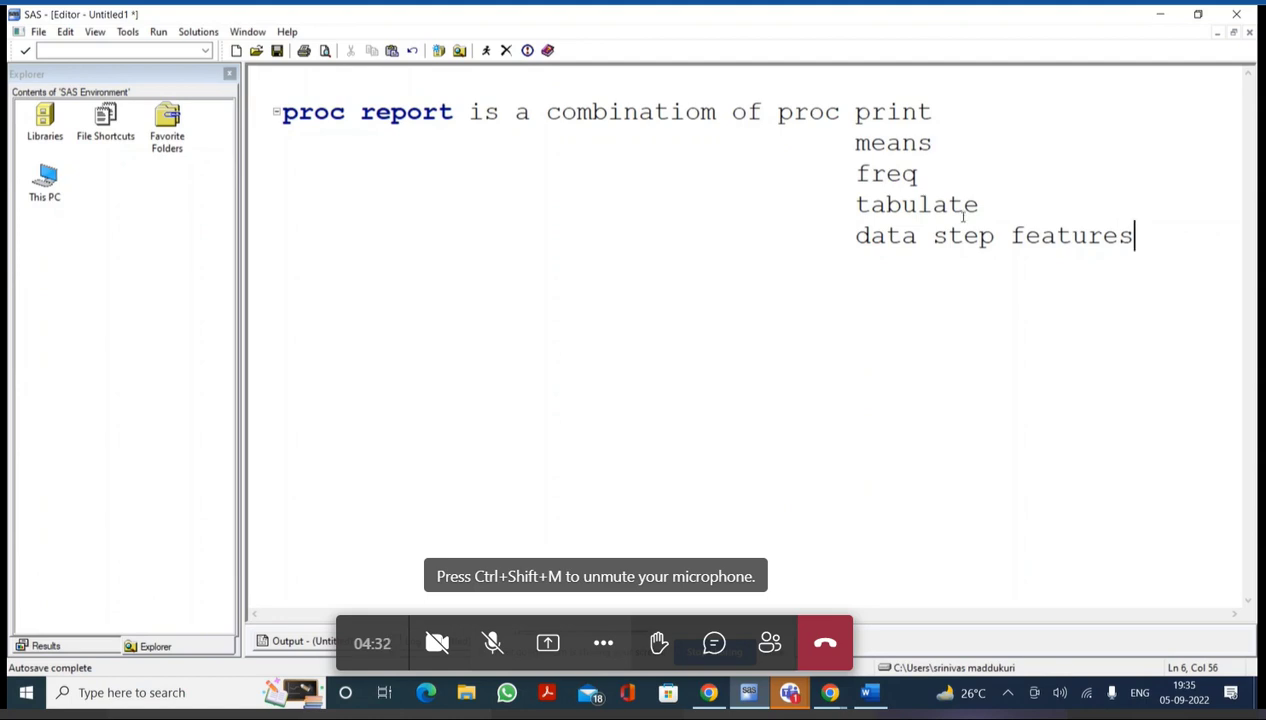
left_click_drag(855, 112, 1147, 242)
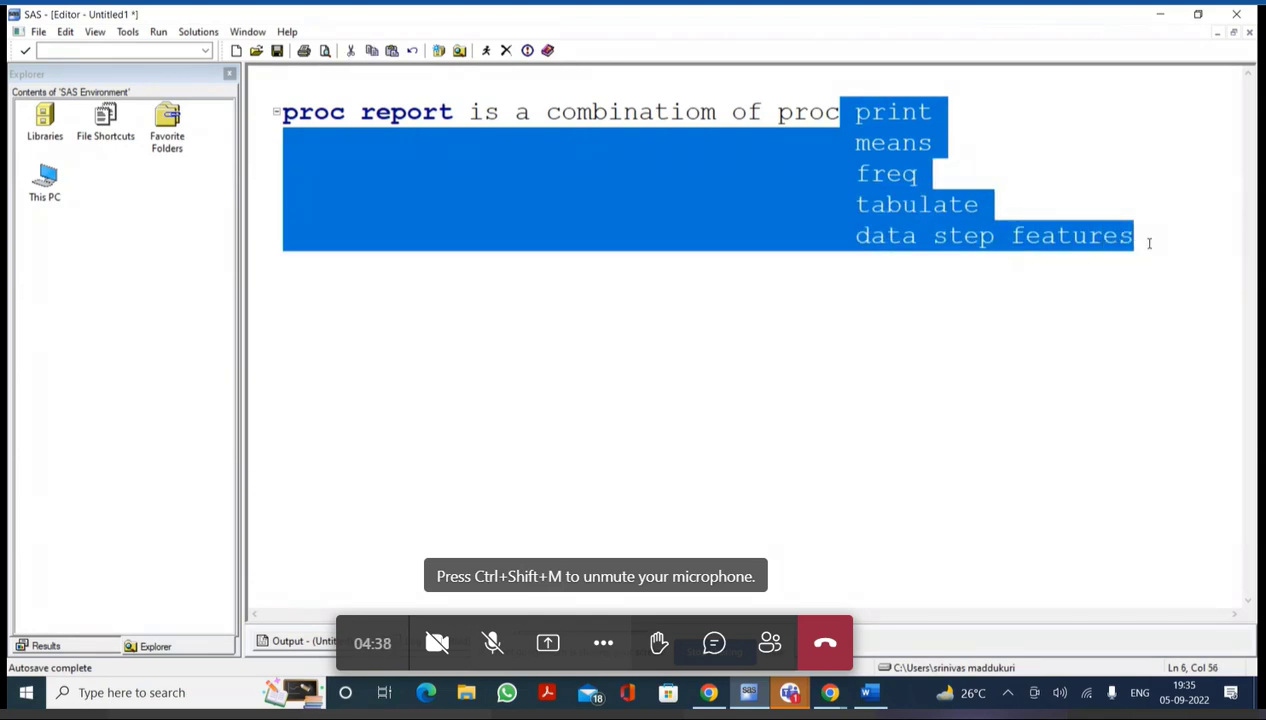
left_click(1149, 243)
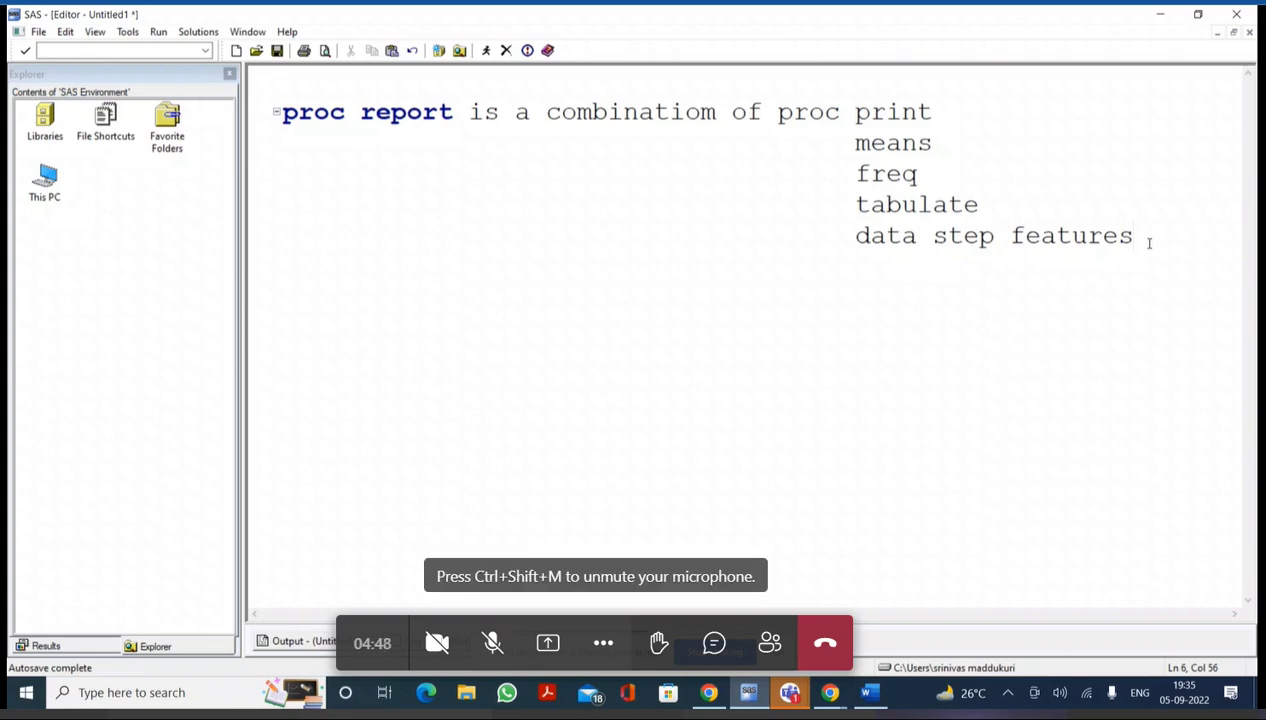
Add the note lines "wide variety of reports" and "descriptive statistics" at the left margin below the list
key("Return")
type("wide variety of reports")
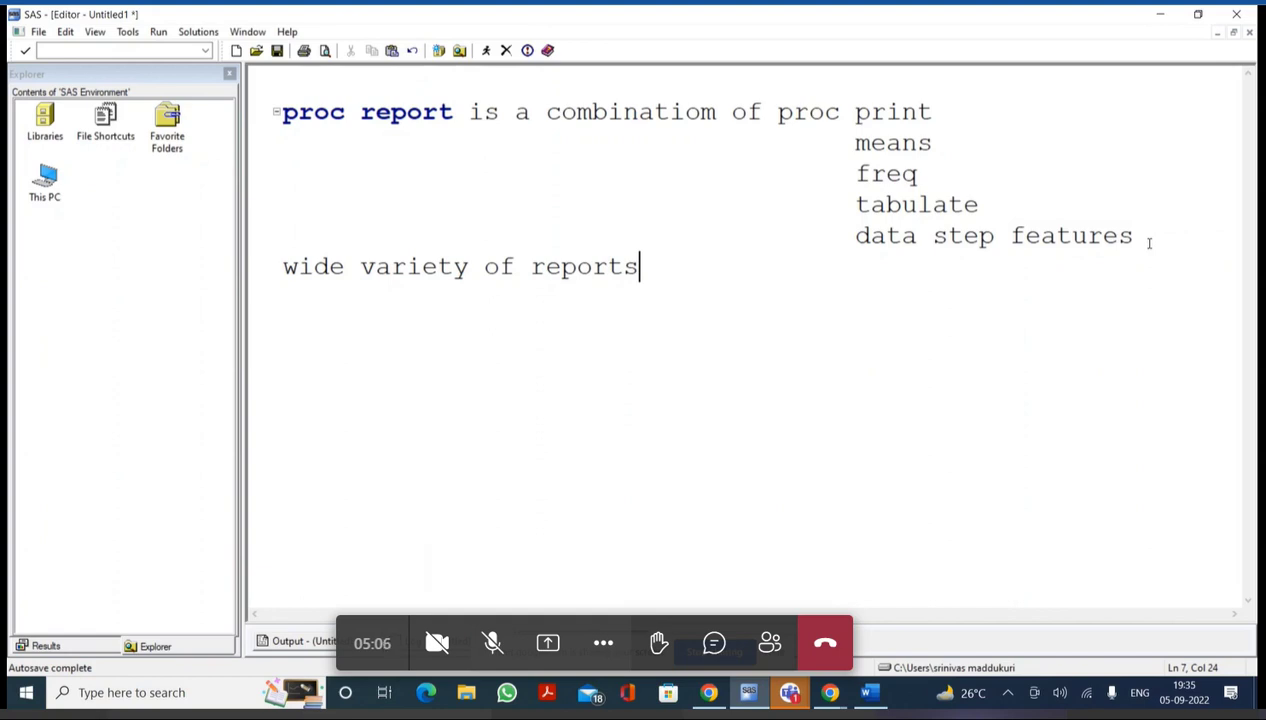
key("Return")
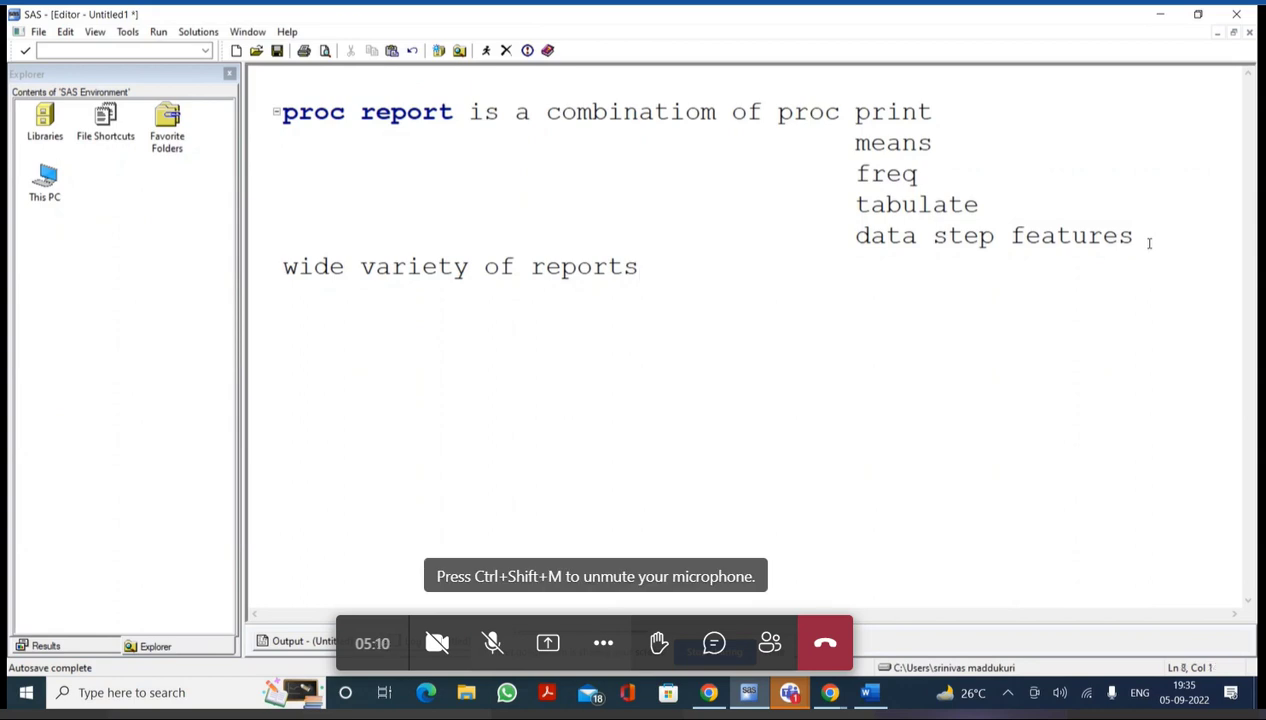
type("descrptive")
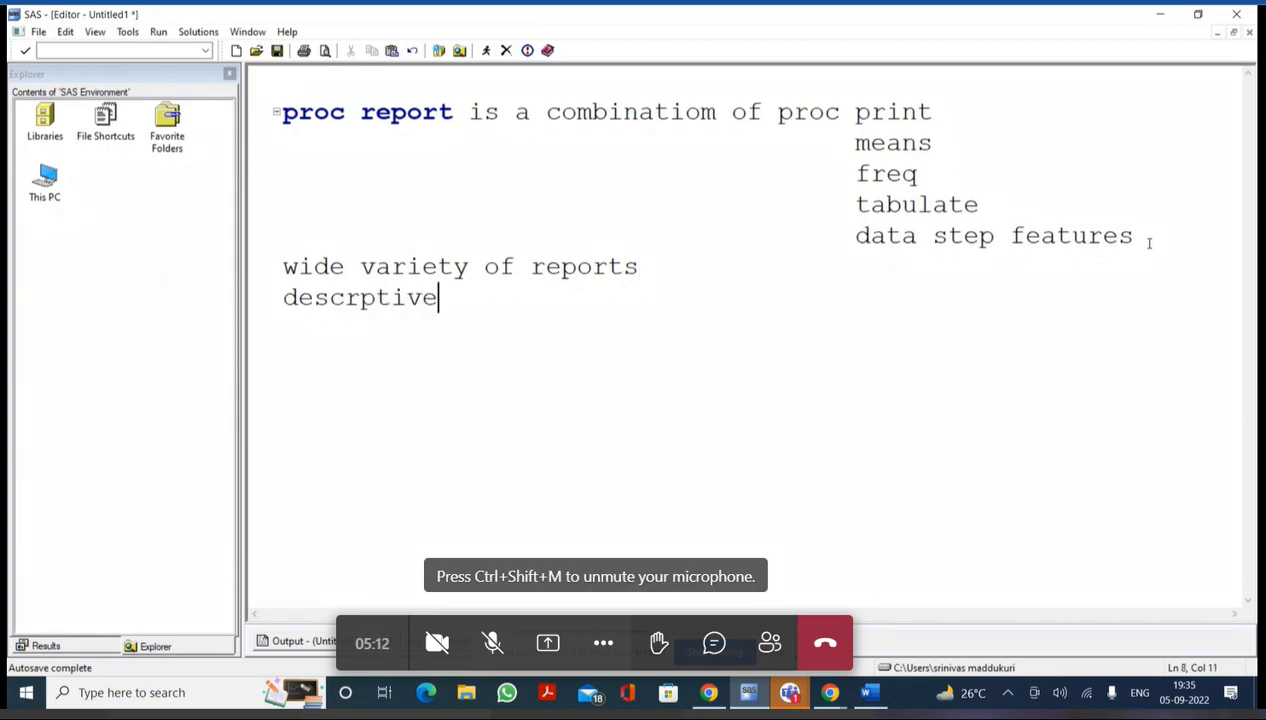
key("BackSpace")
key("BackSpace")
key("BackSpace")
key("BackSpace")
key("BackSpace")
type("iptive st")
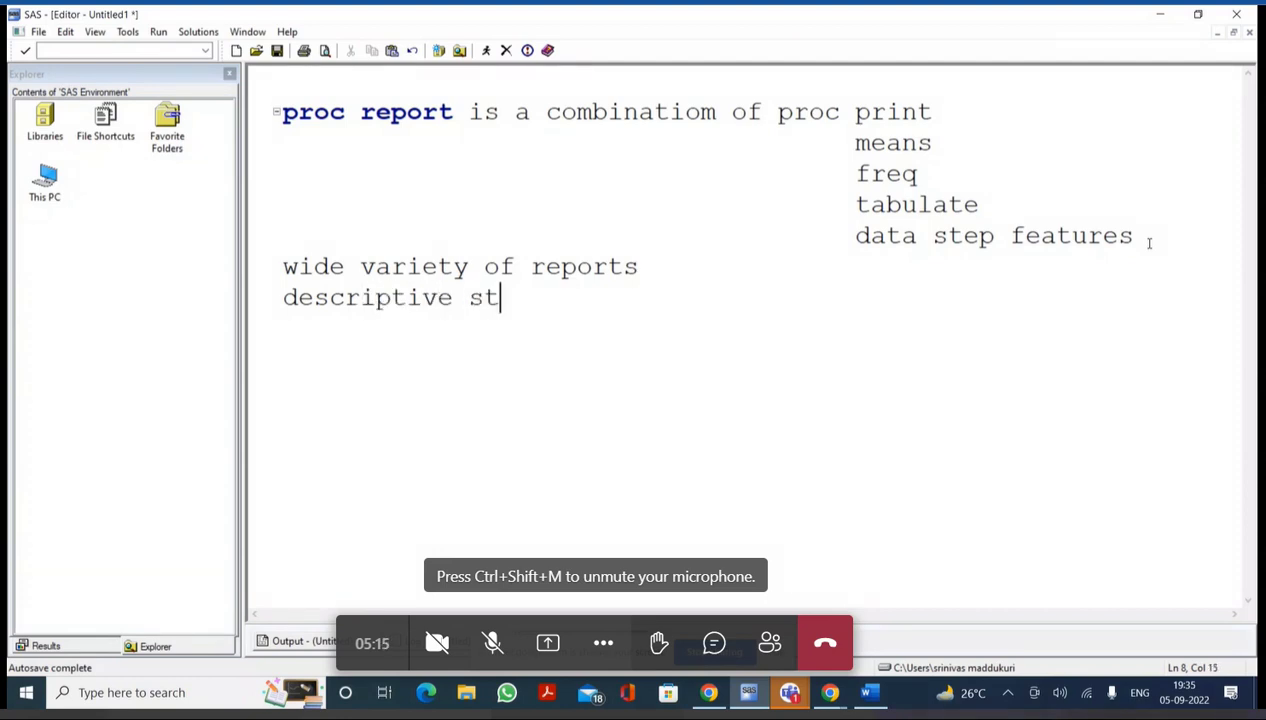
type("atistics")
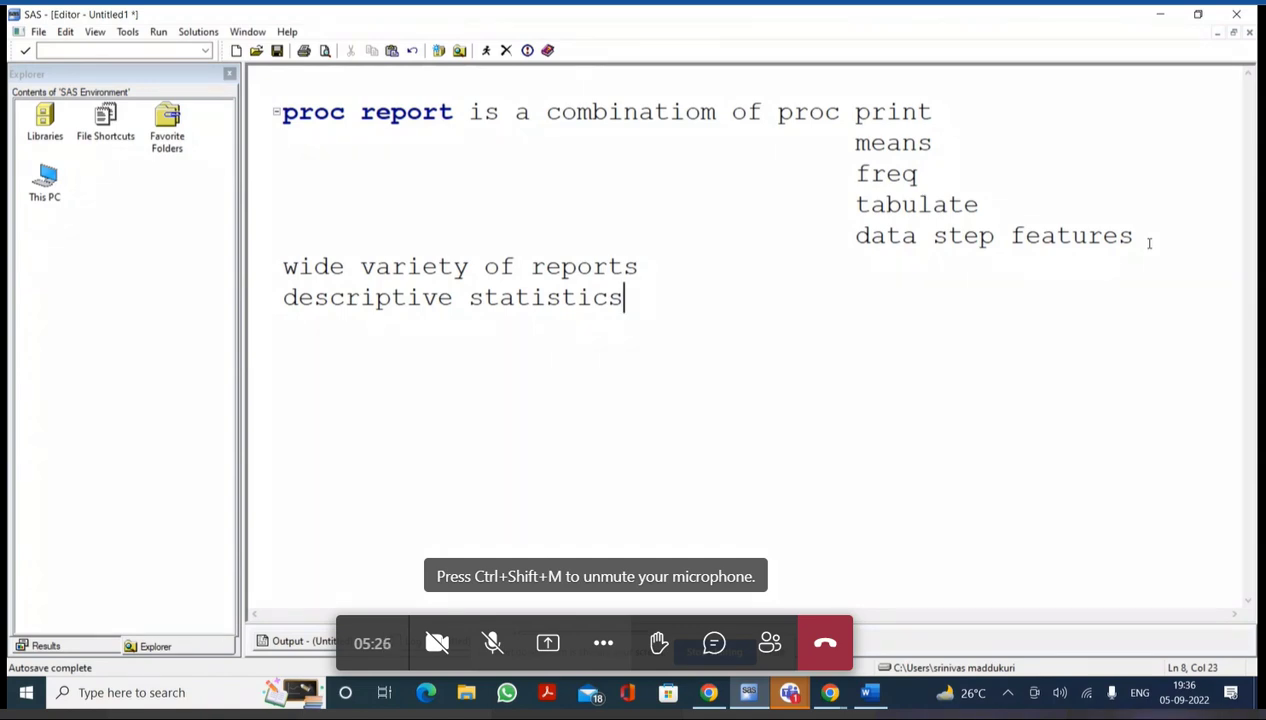
After a blank line, add the note "print all or some of the variables of a dataset" and end the notes with a semicolon
key("Return")
key("Return")
type("print a")
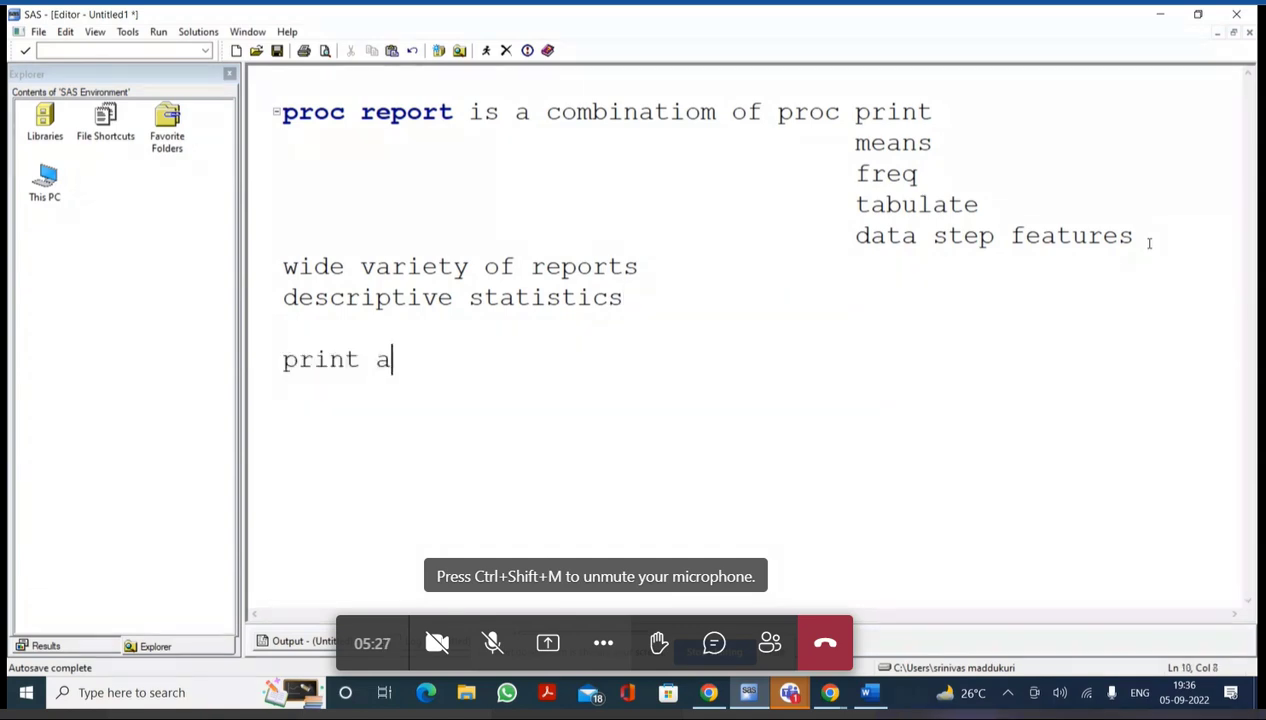
type("ll or s")
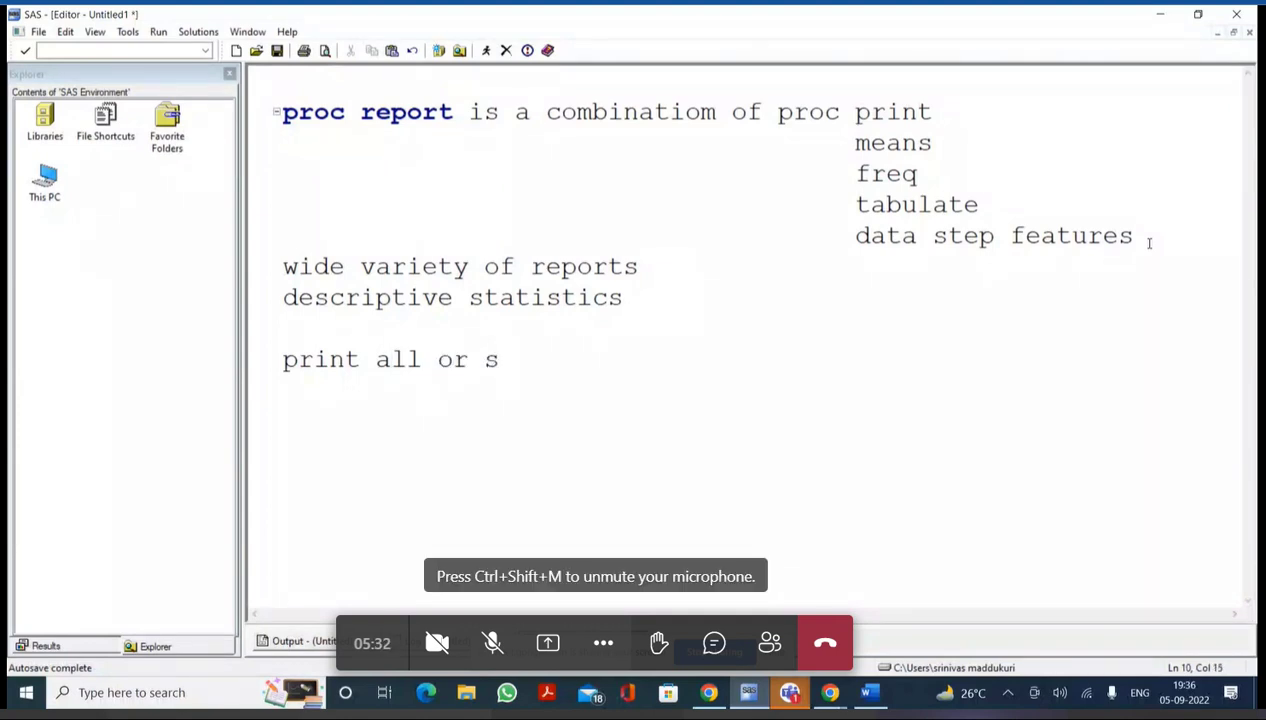
type("ome of the variables")
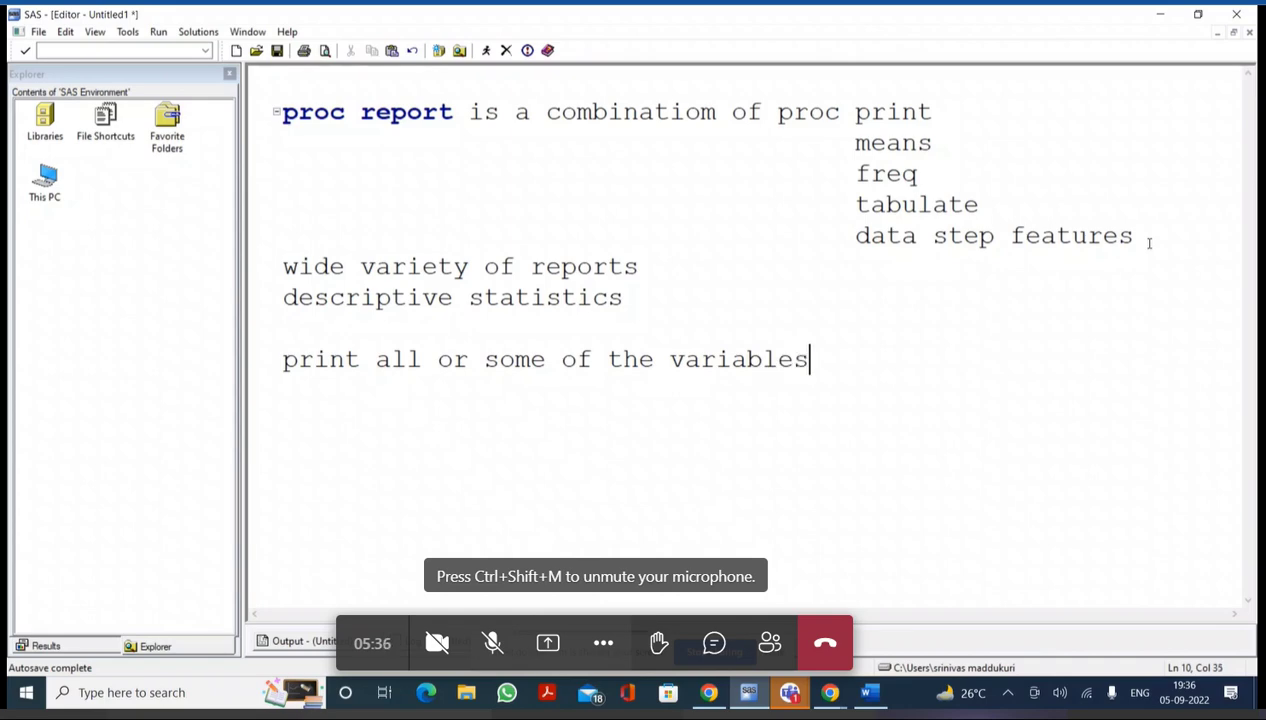
type(" of a da")
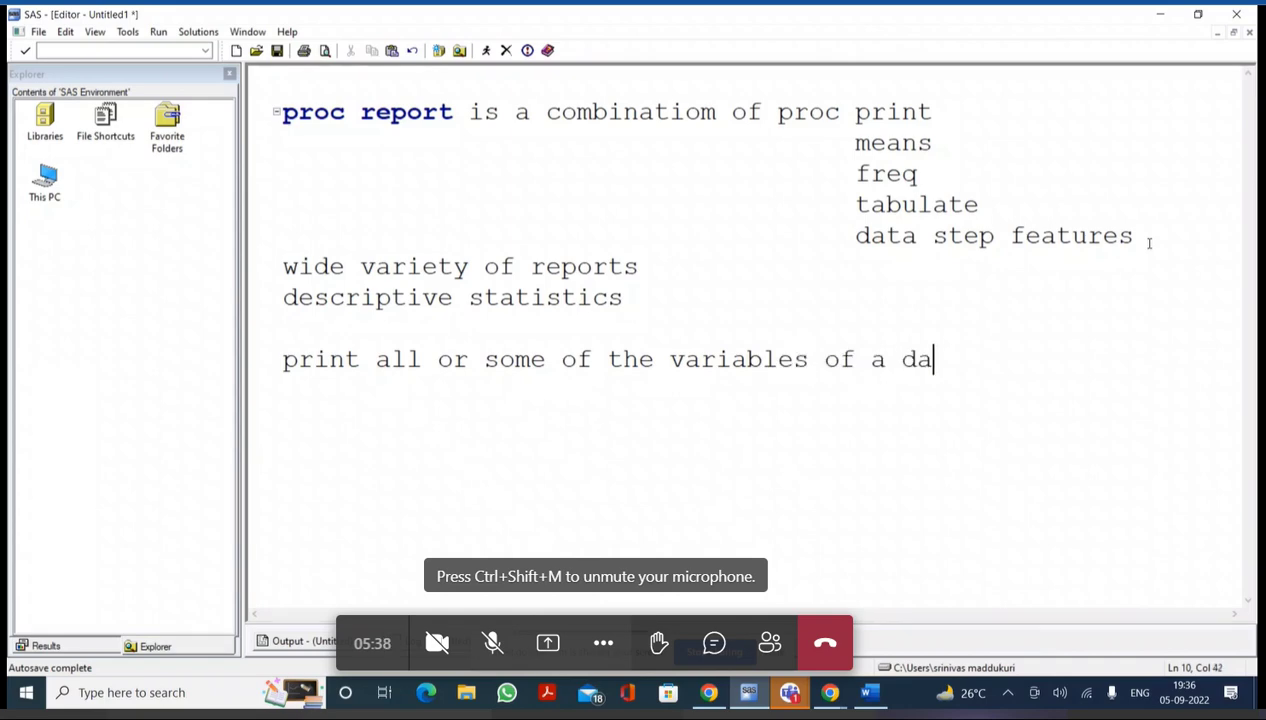
type("taset")
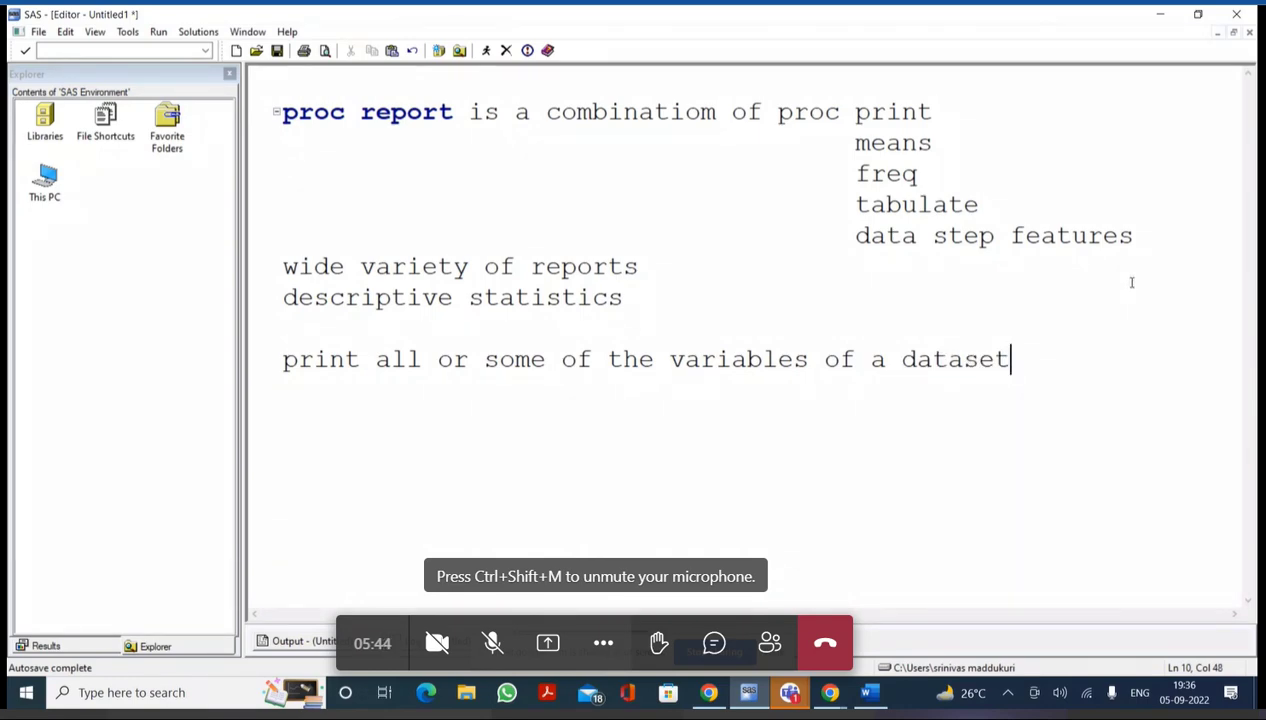
key("Return")
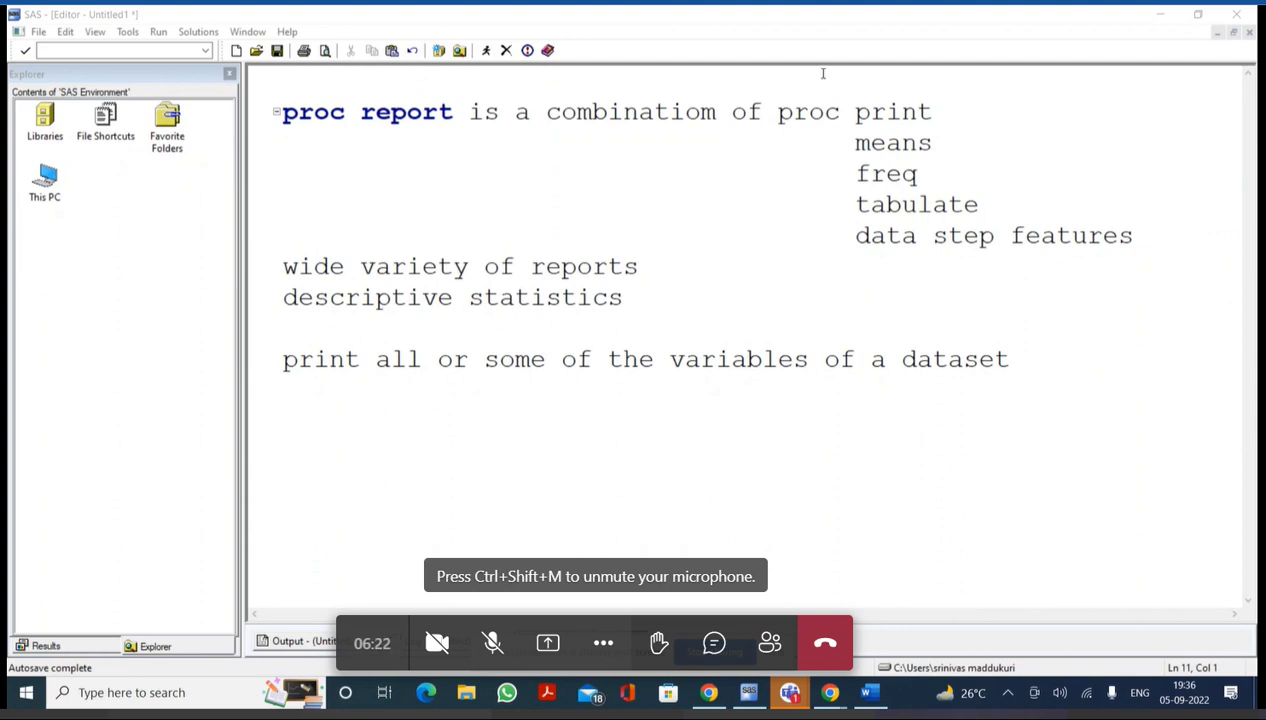
type(";")
key("Return")
key("Return")
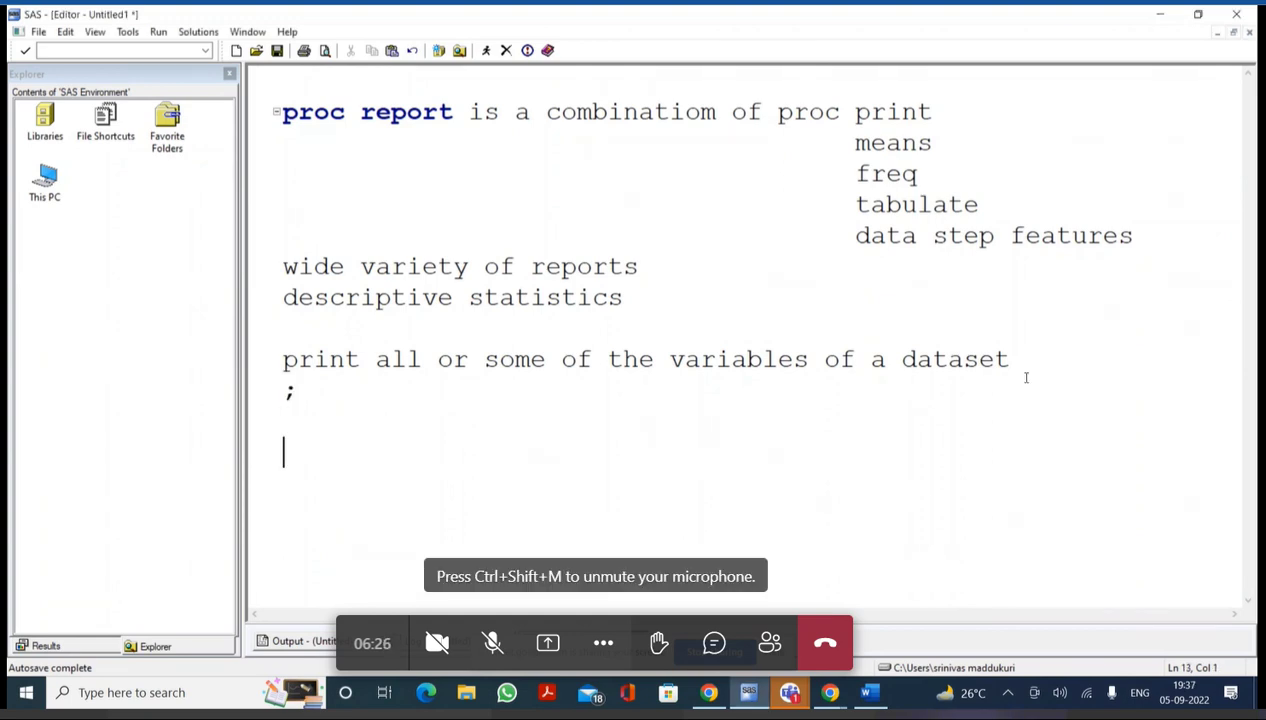
Below the notes, write the syntax lines "proc report <options>;" and "column var-list;"
type("proc report ")
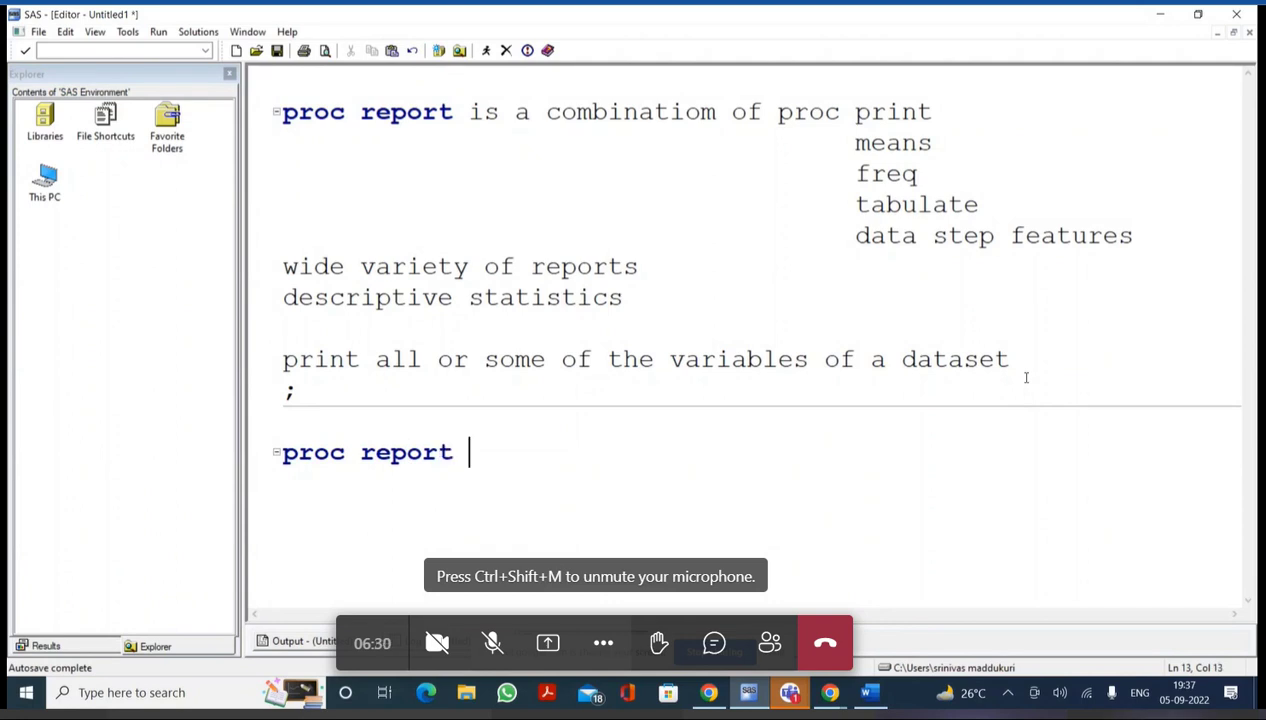
type("<optio")
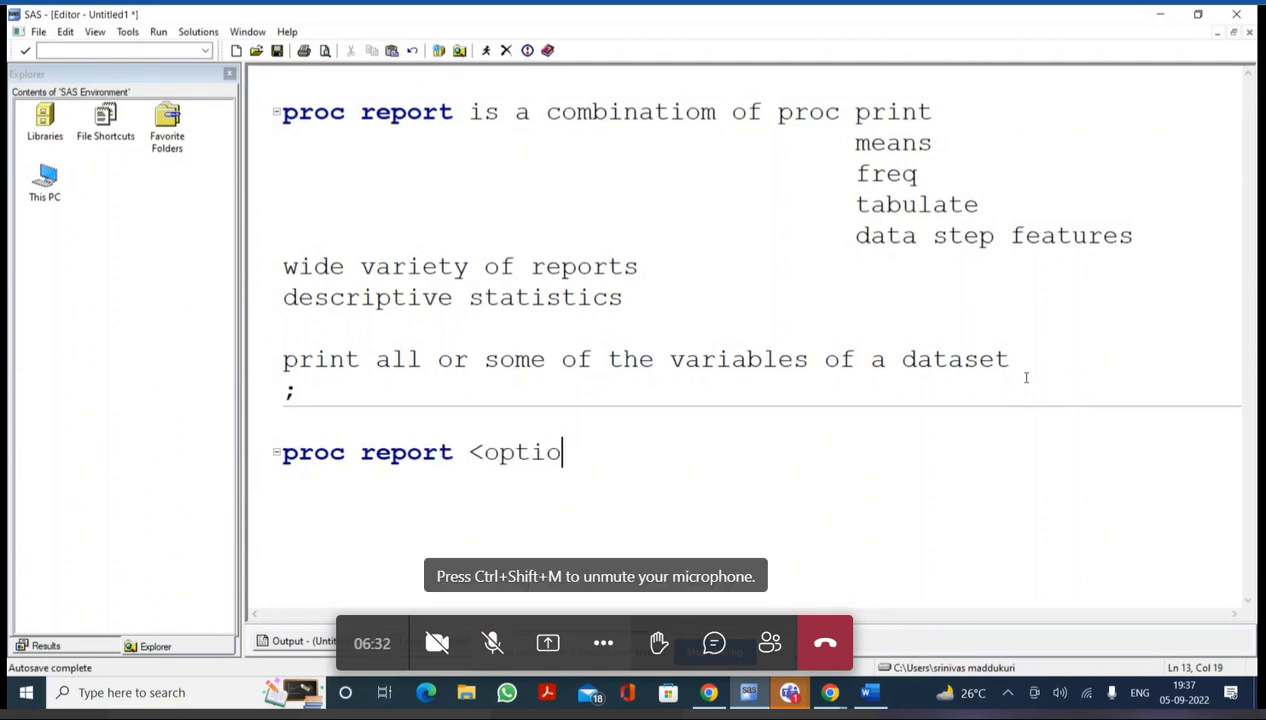
type("ns>;")
key("Return")
type("column")
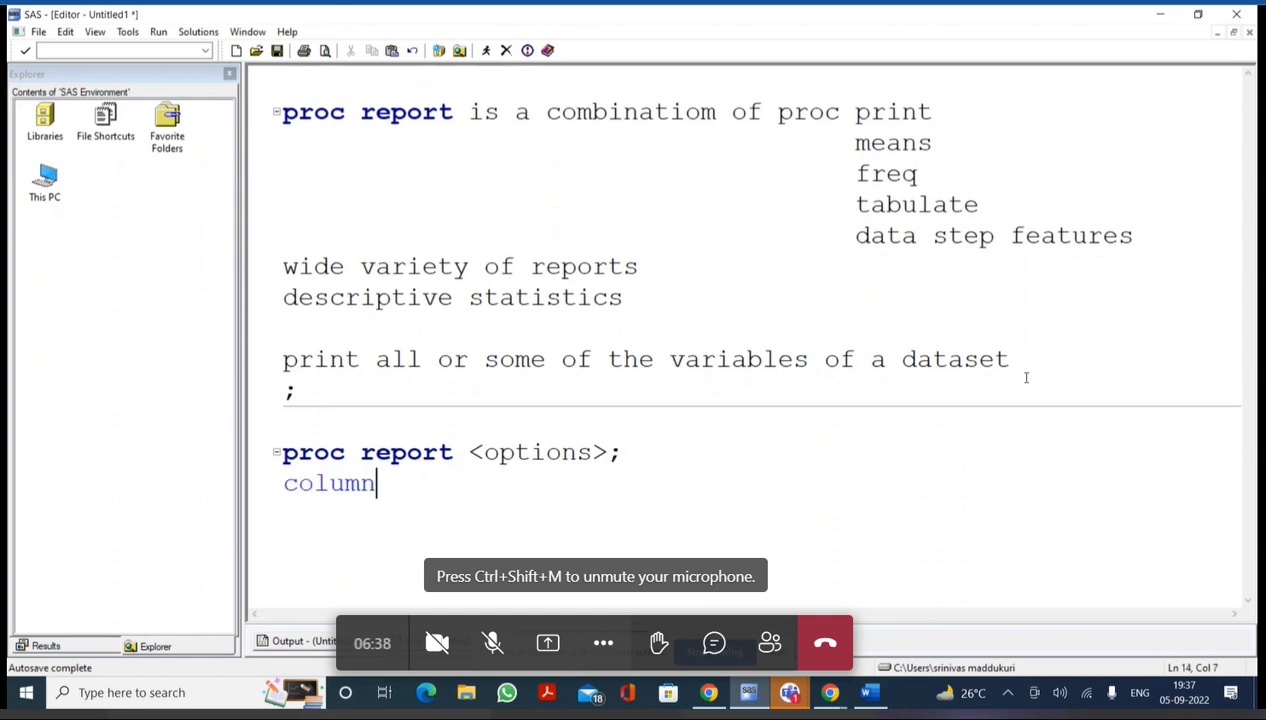
type(" var-list;")
key("Return")
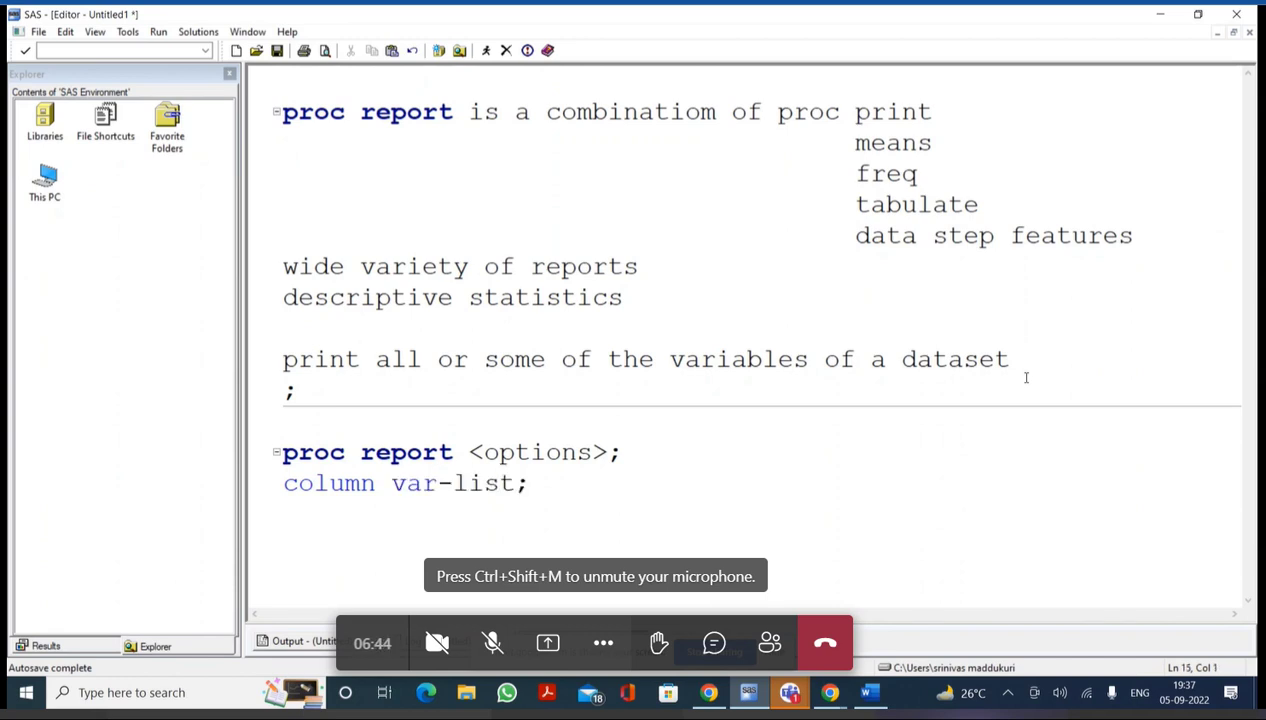
Add the statements "define var1/;" and "define var2/;" on separate lines below the column statement
type("define ")
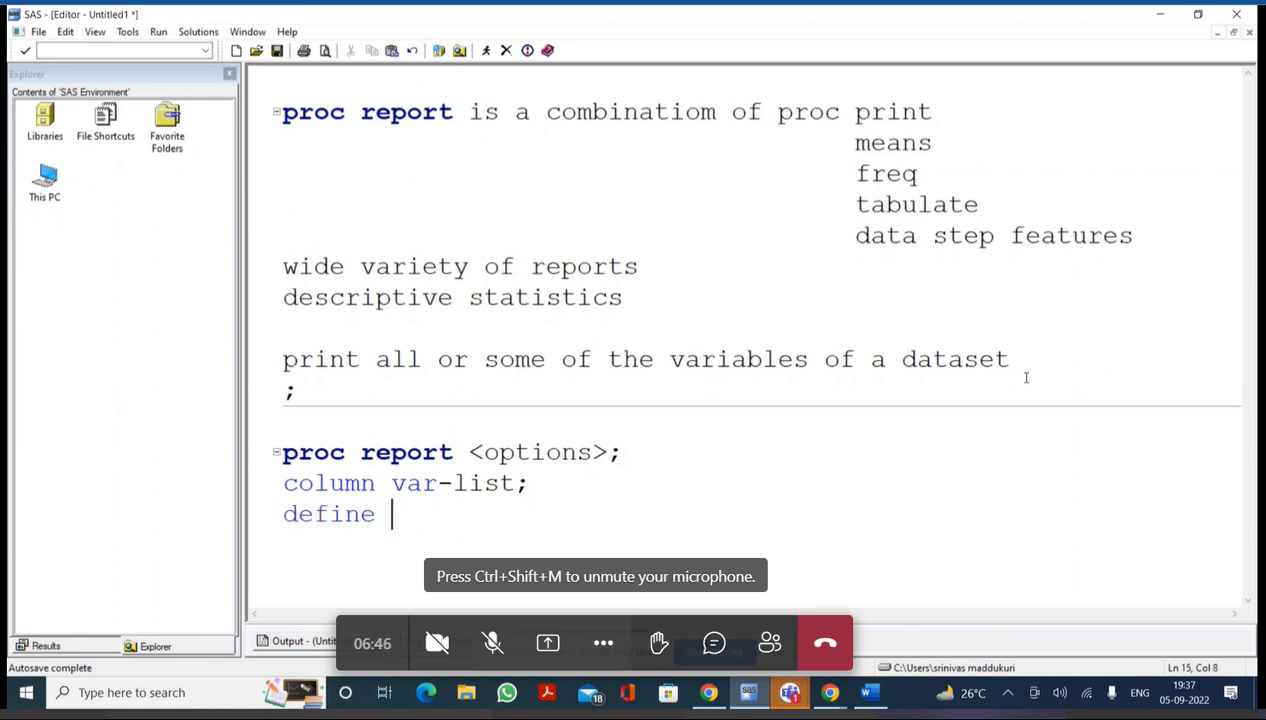
type("var")
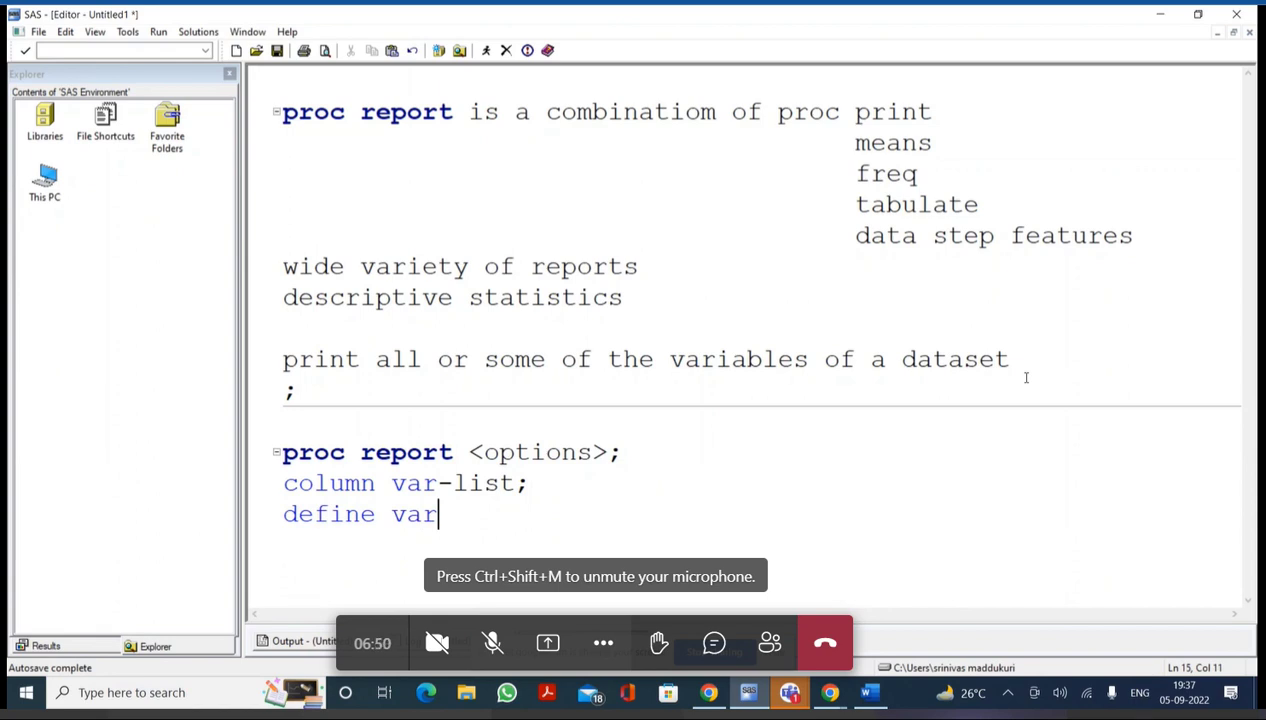
type("/;")
key("Return")
type("define")
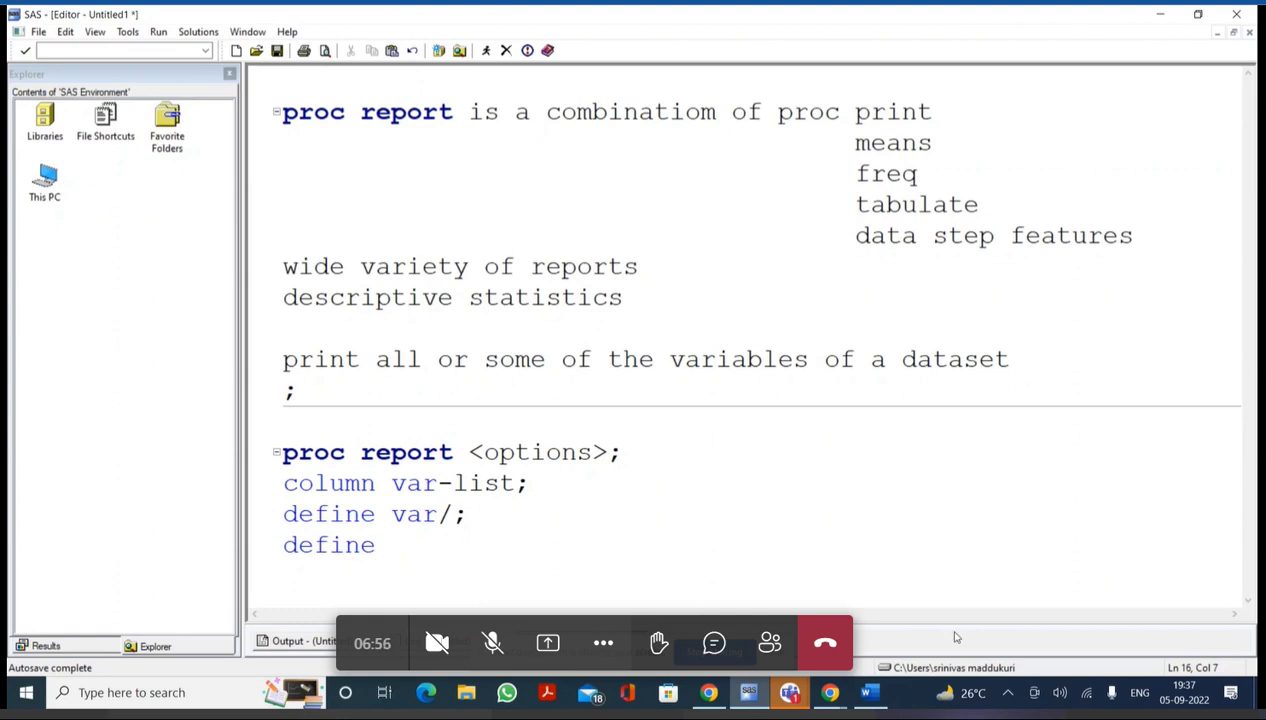
left_click(439, 513)
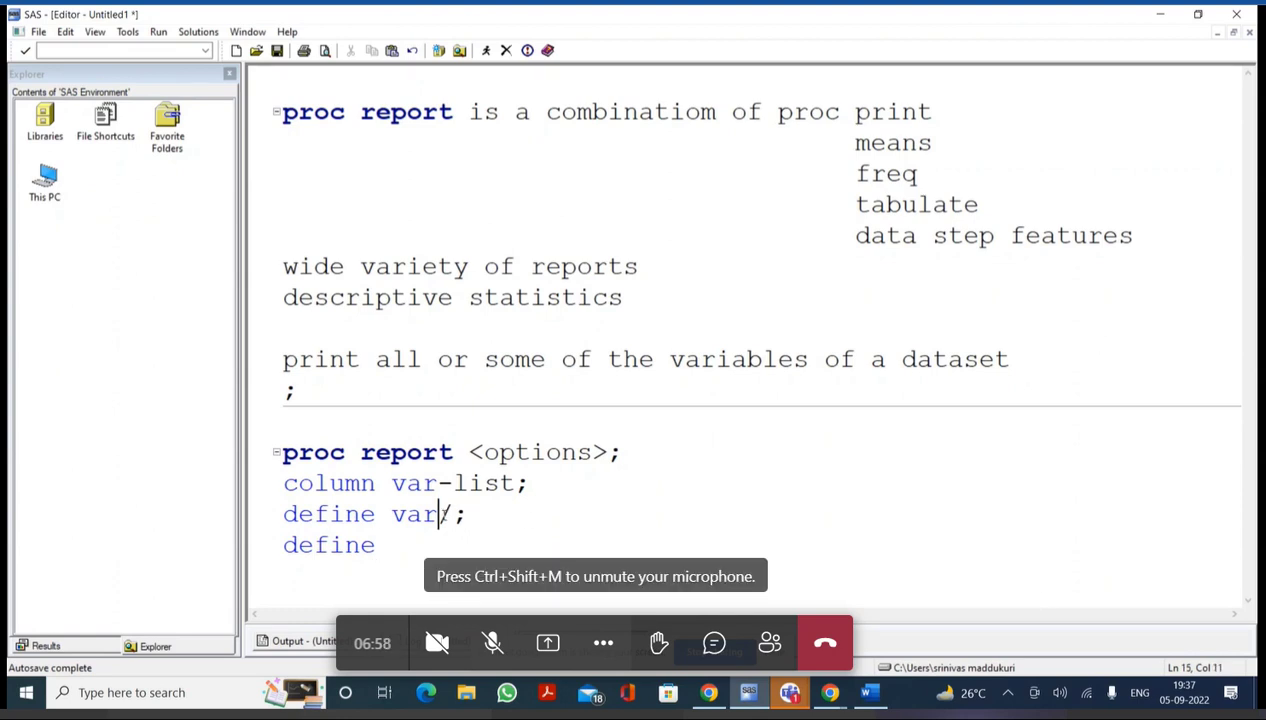
type("1")
left_click(436, 545)
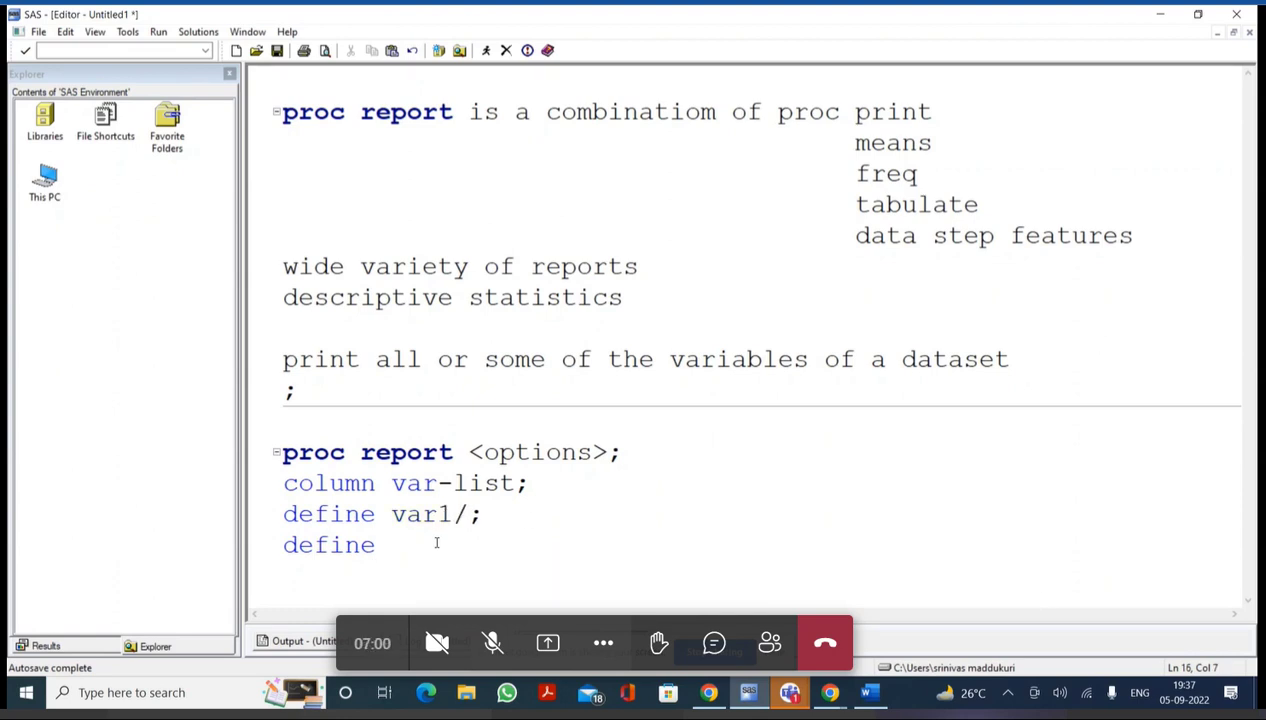
type("var2/;")
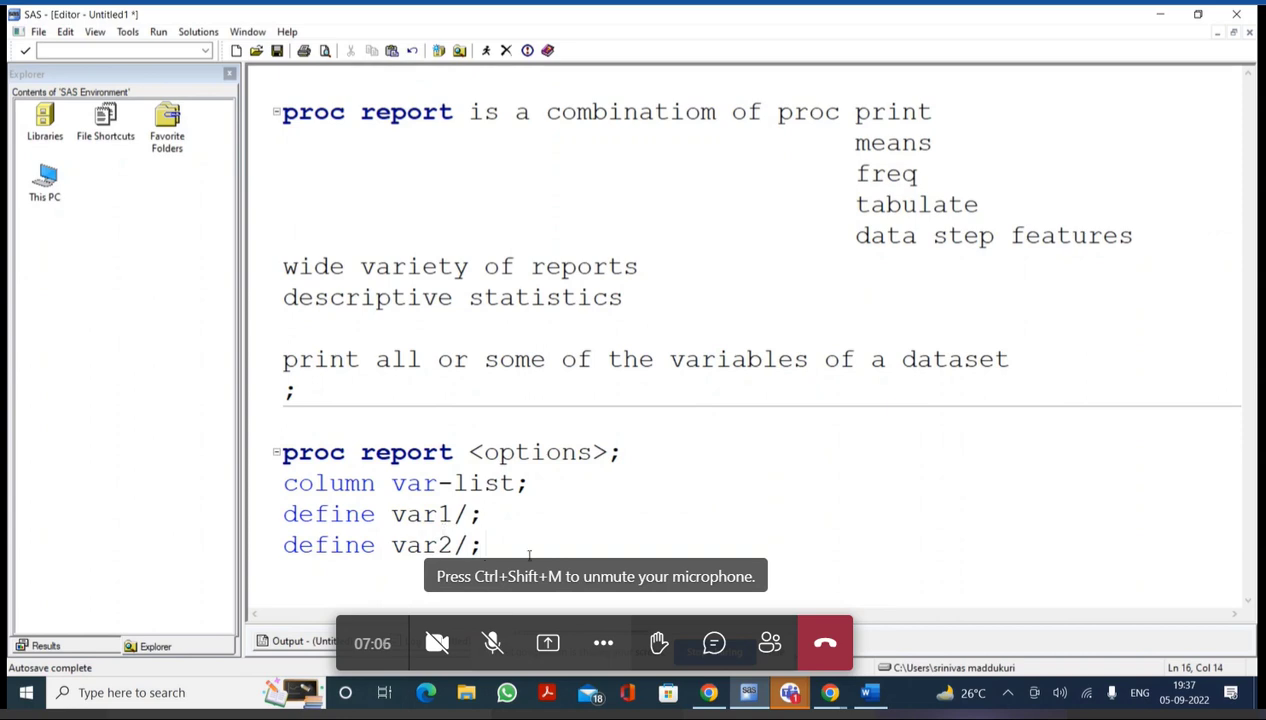
Insert "attributes" after the slash in the define statement for var1
left_click(472, 515)
type("attribu")
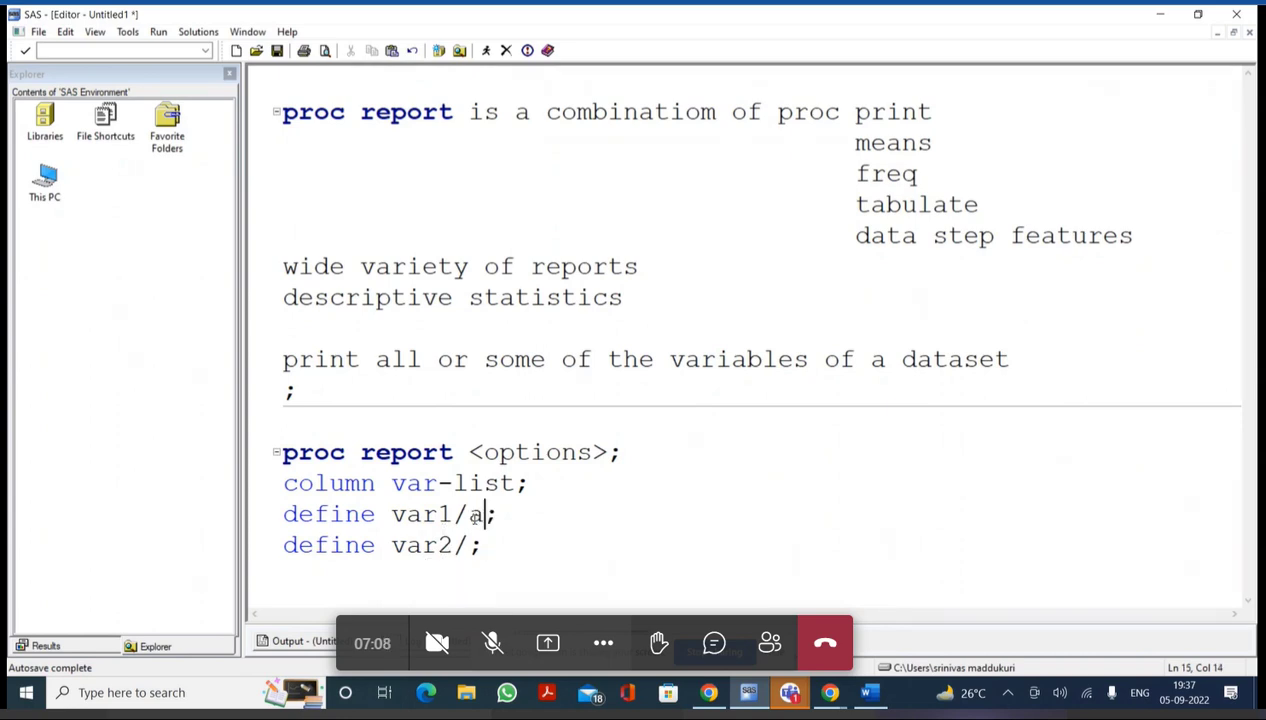
type("tes")
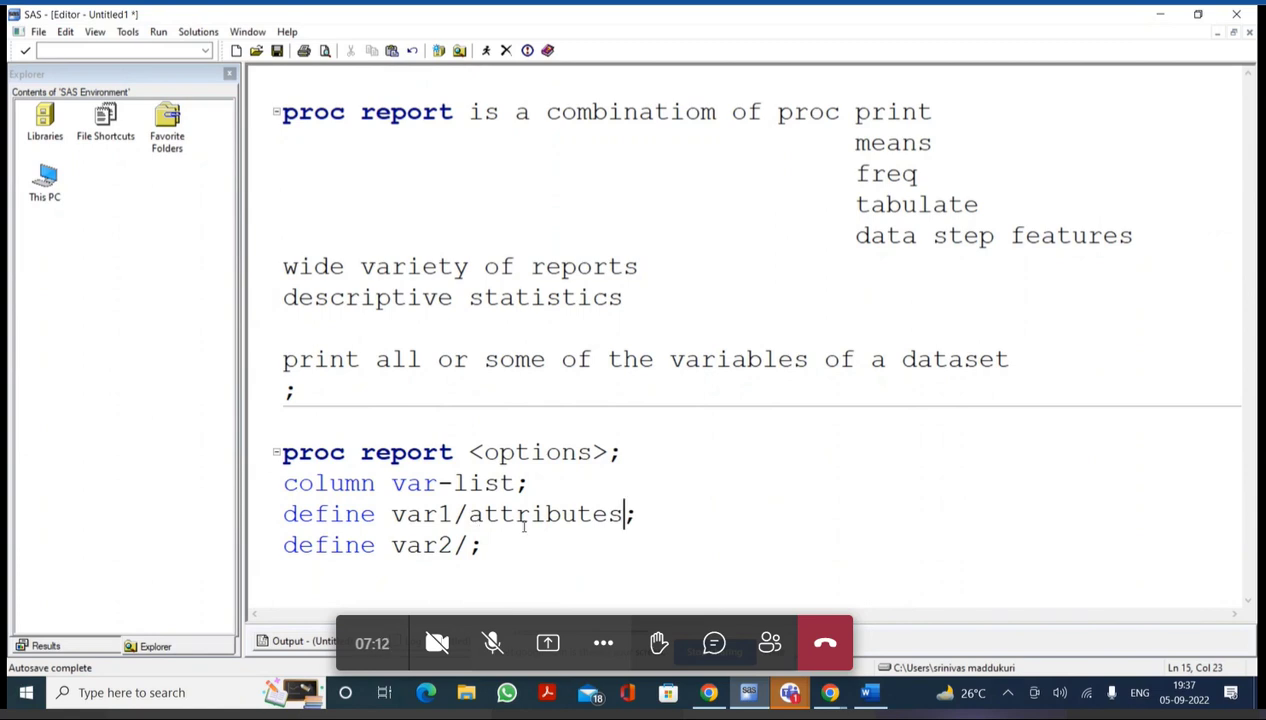
Add the lines "break statement;" and "rbreak statement;" below the define statement for var2
left_click(511, 544)
key("Return")
type("br")
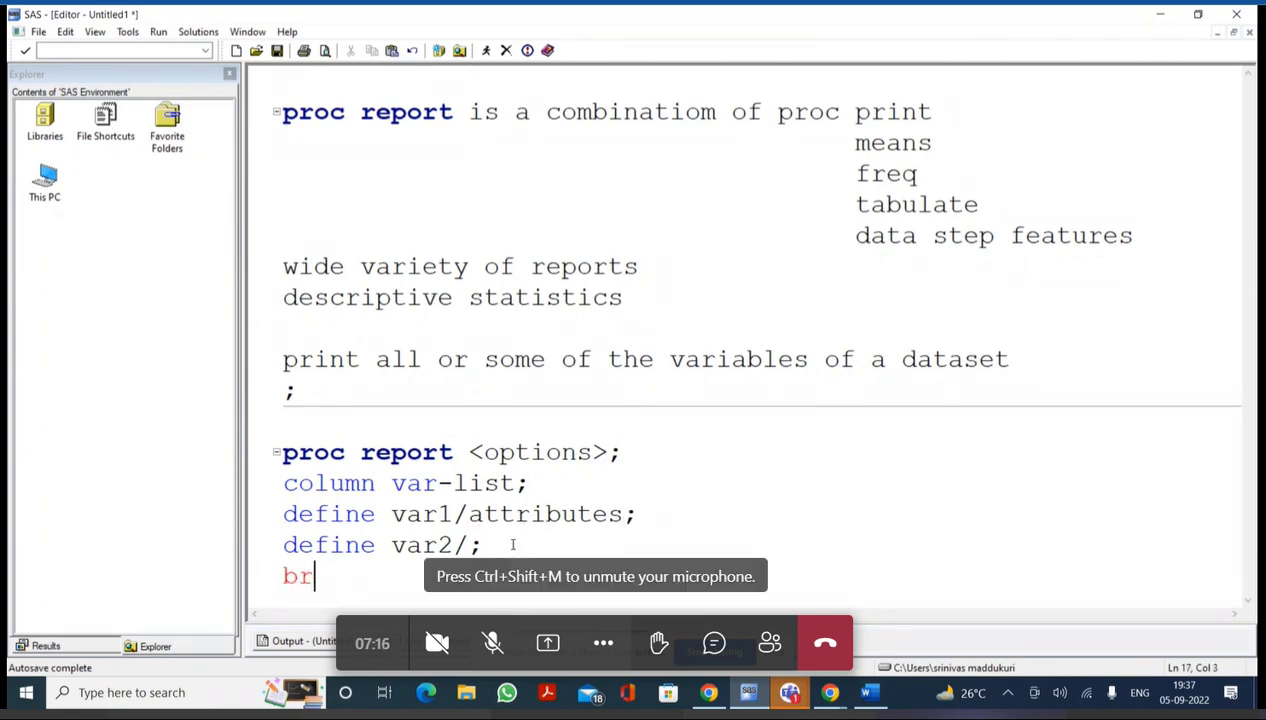
type("eak stateme")
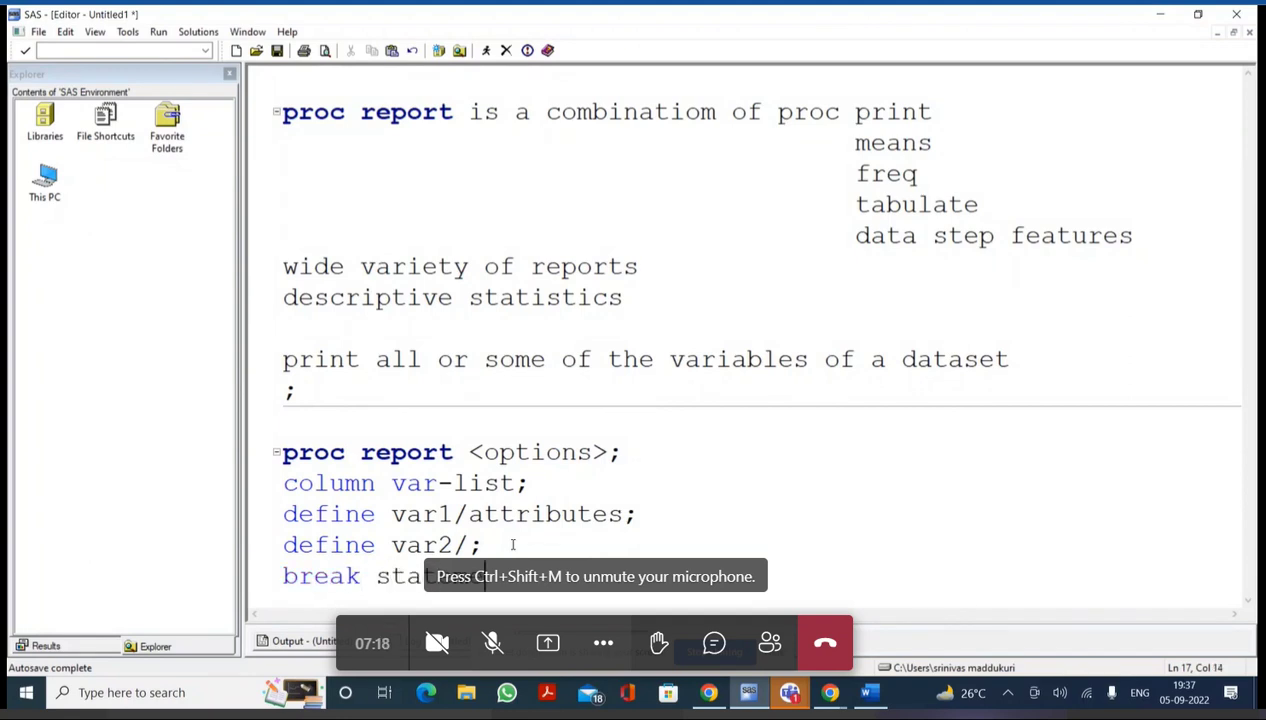
type("nt;")
key("Return")
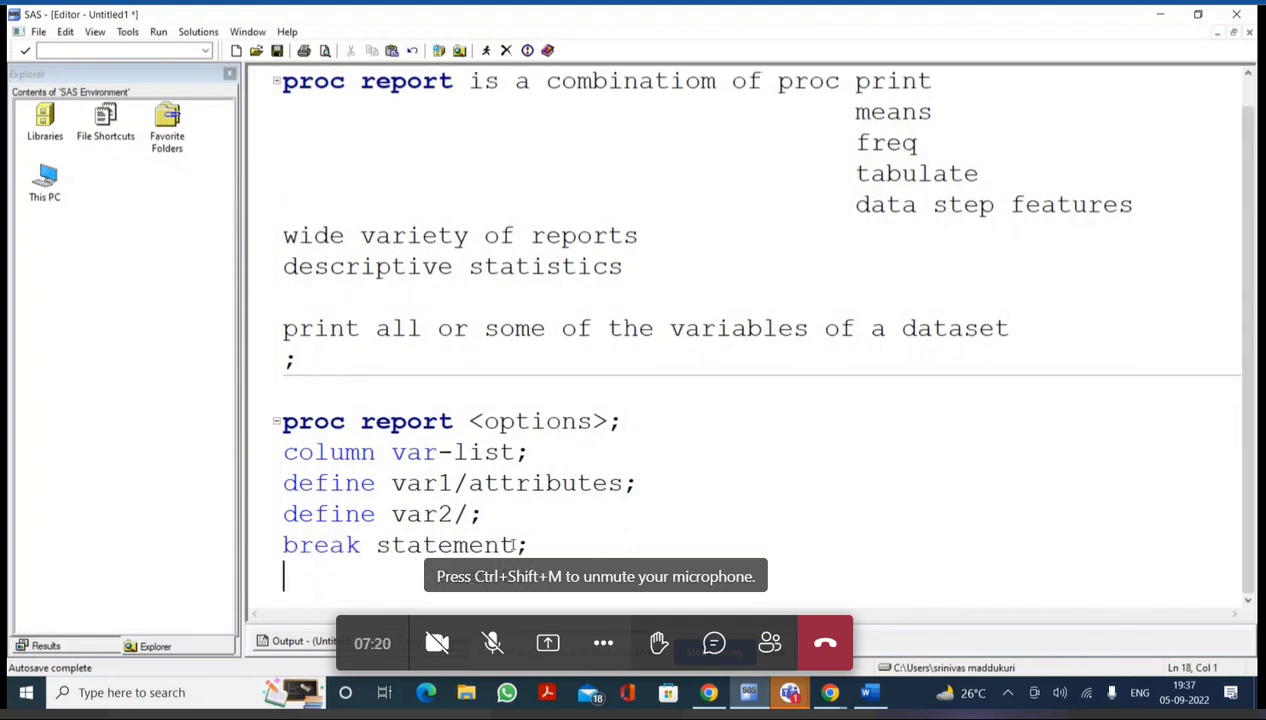
type("rbre")
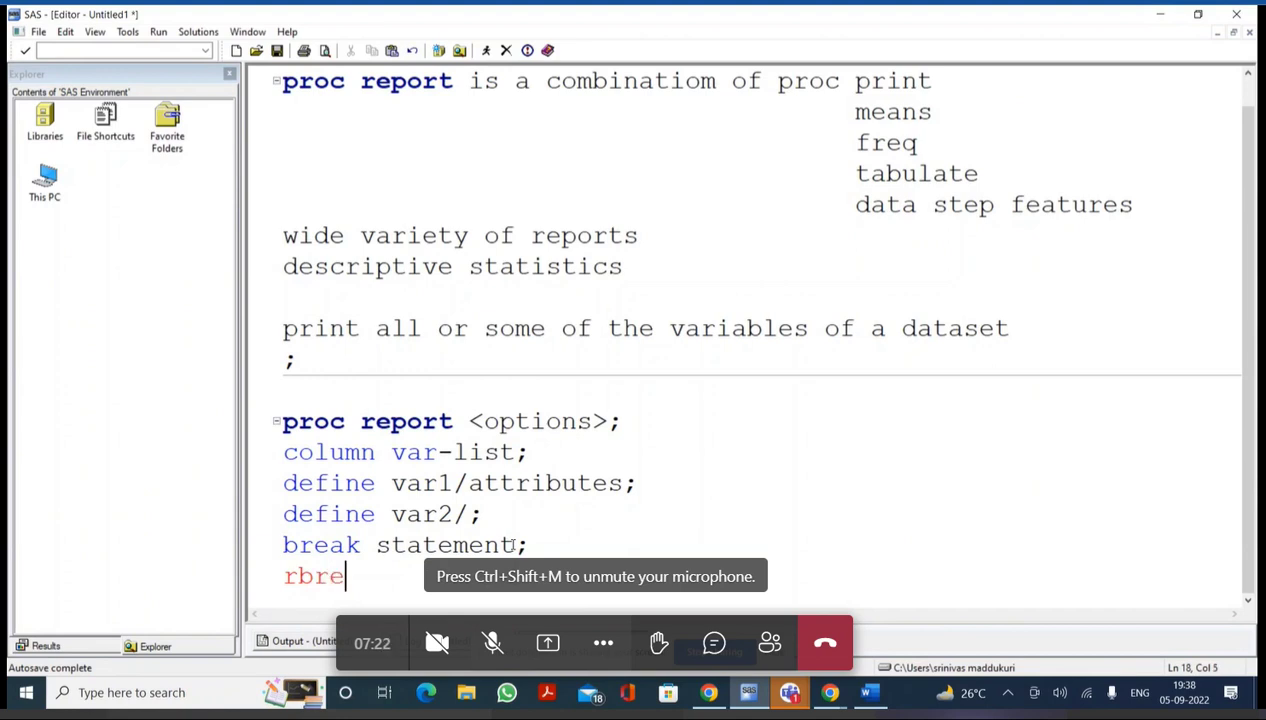
type("ak statement;")
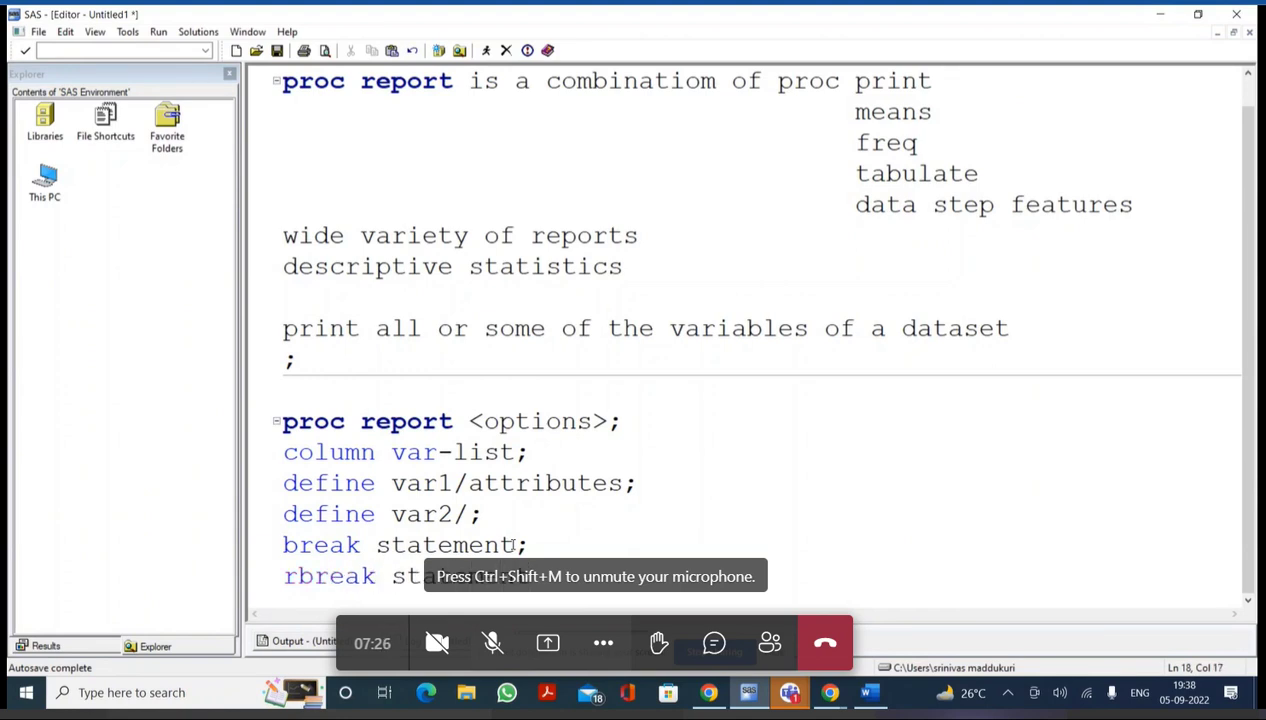
Add the line "compute * 8;" and close the syntax outline with "run;"
key("Return")
type("compute")
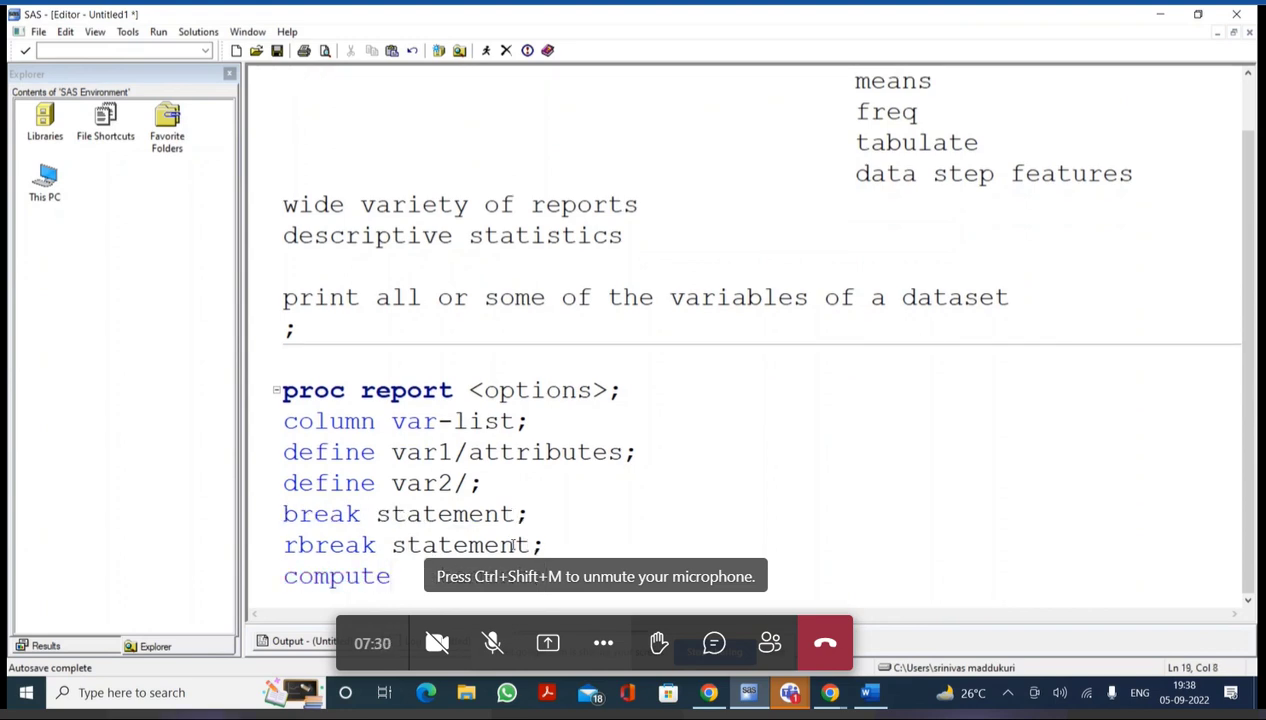
type(" * ")
type("?;")
key("Return")
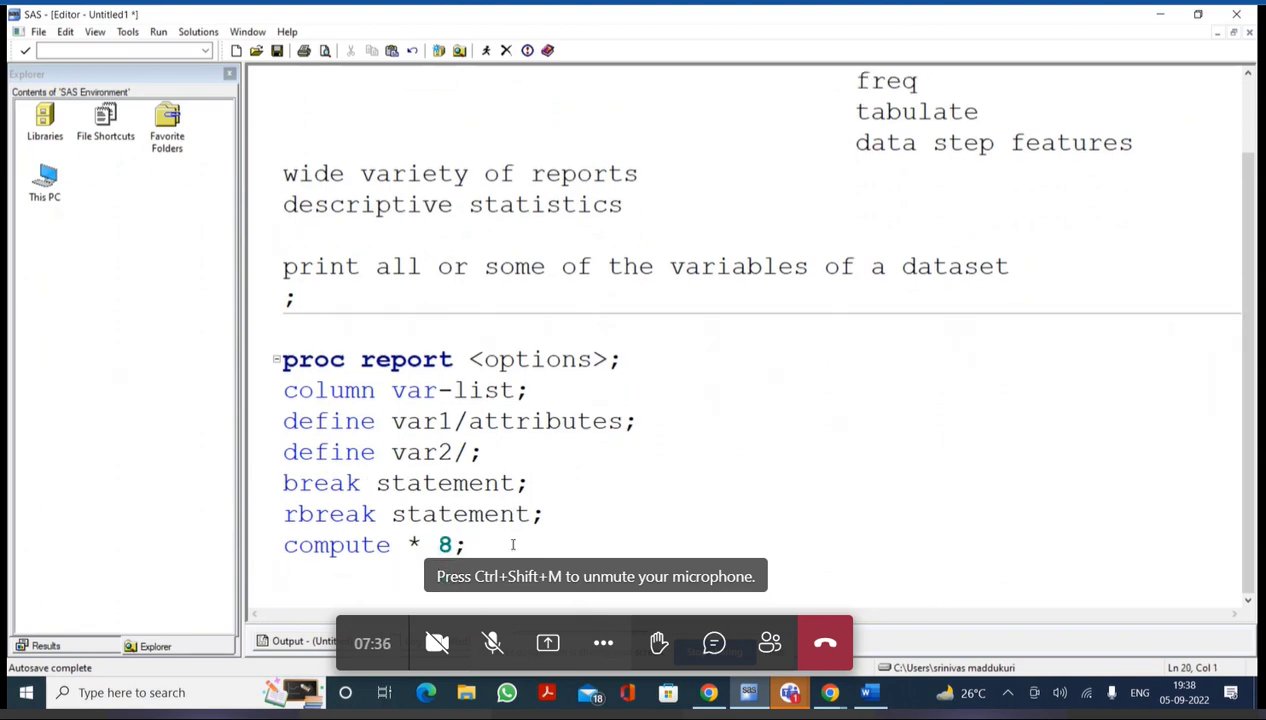
type("run;")
key("Return")
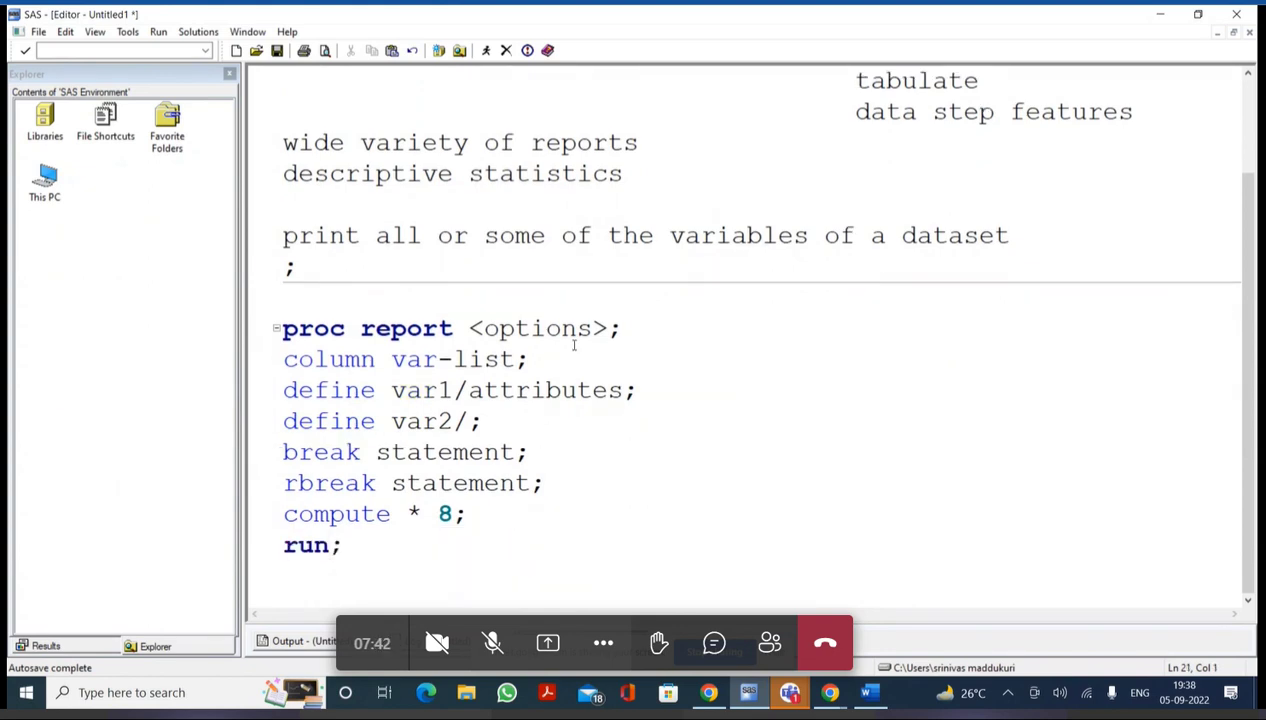
Copy the whole PROC REPORT syntax outline, from the proc report line through "run;"
left_click_drag(410, 296, 450, 561)
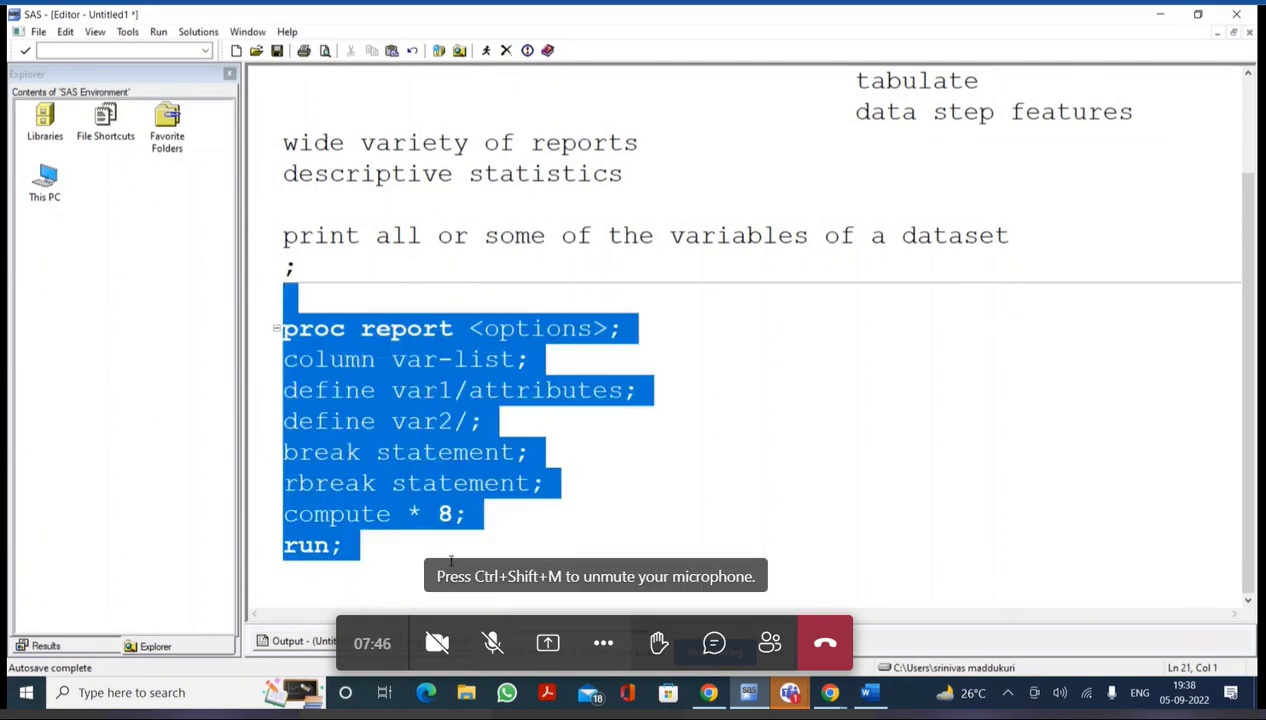
key("ctrl+c")
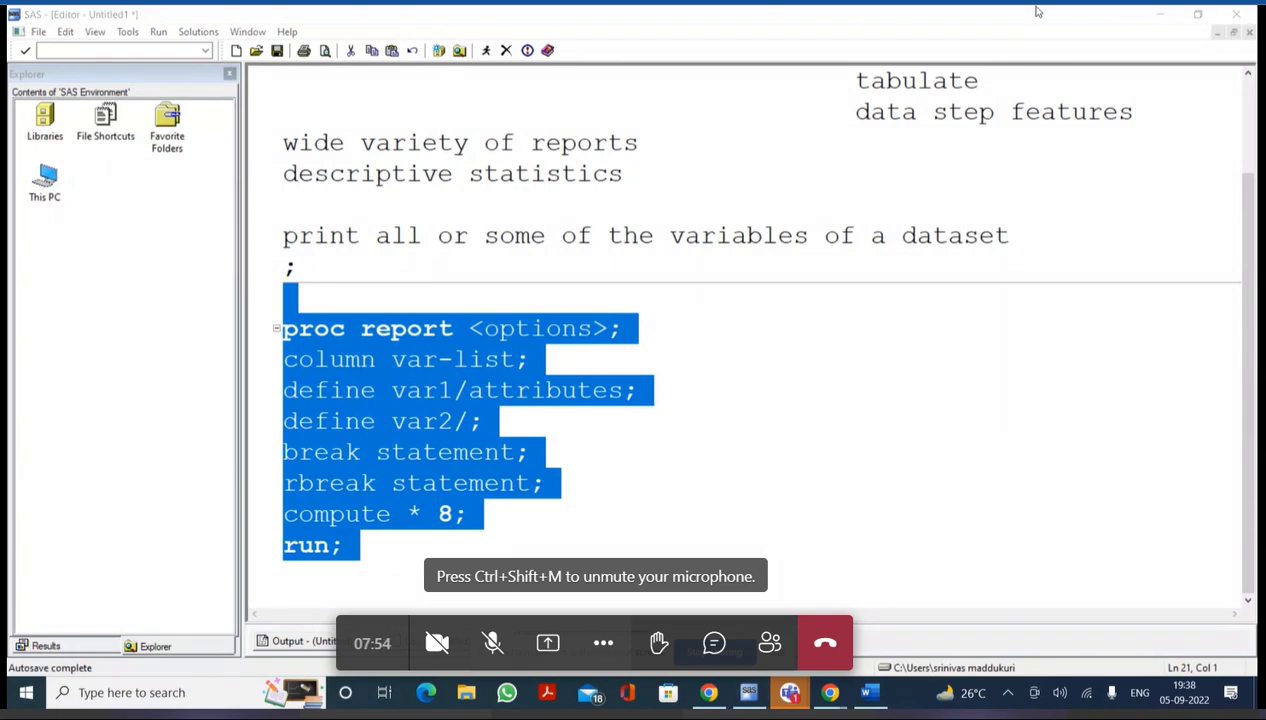
left_click(626, 328)
left_click_drag(626, 328, 484, 328)
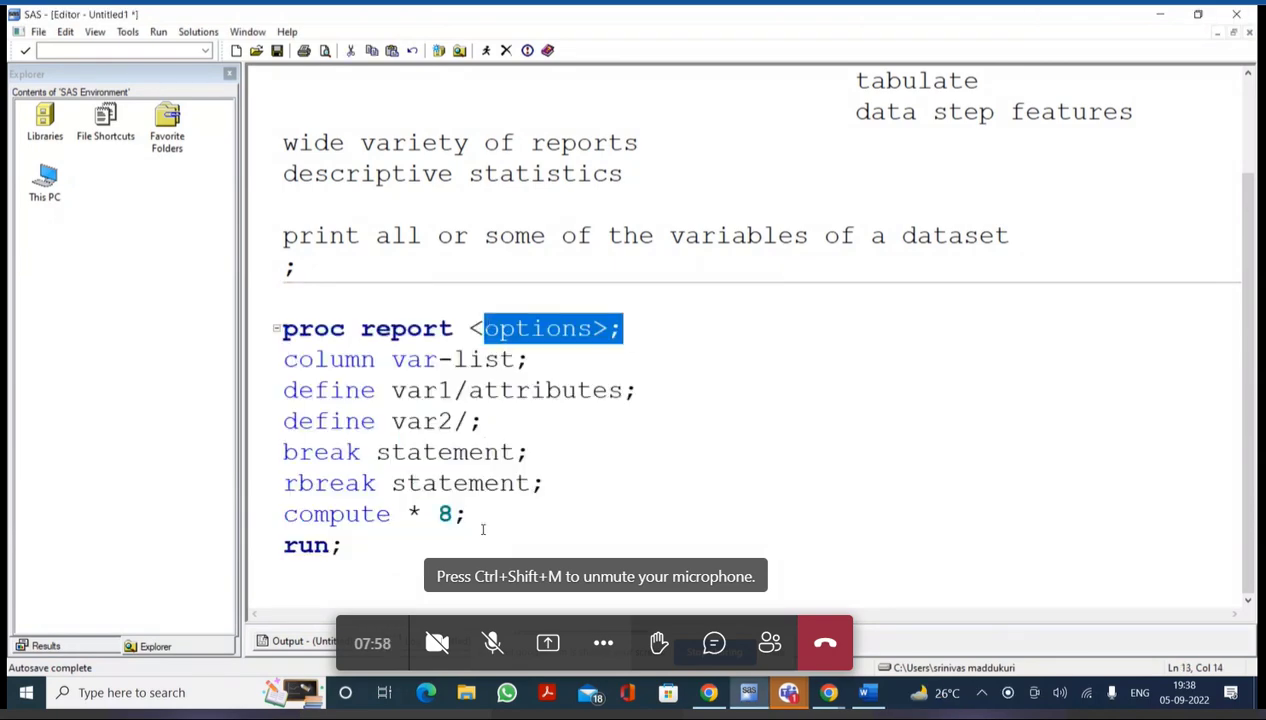
left_click_drag(482, 530, 271, 370)
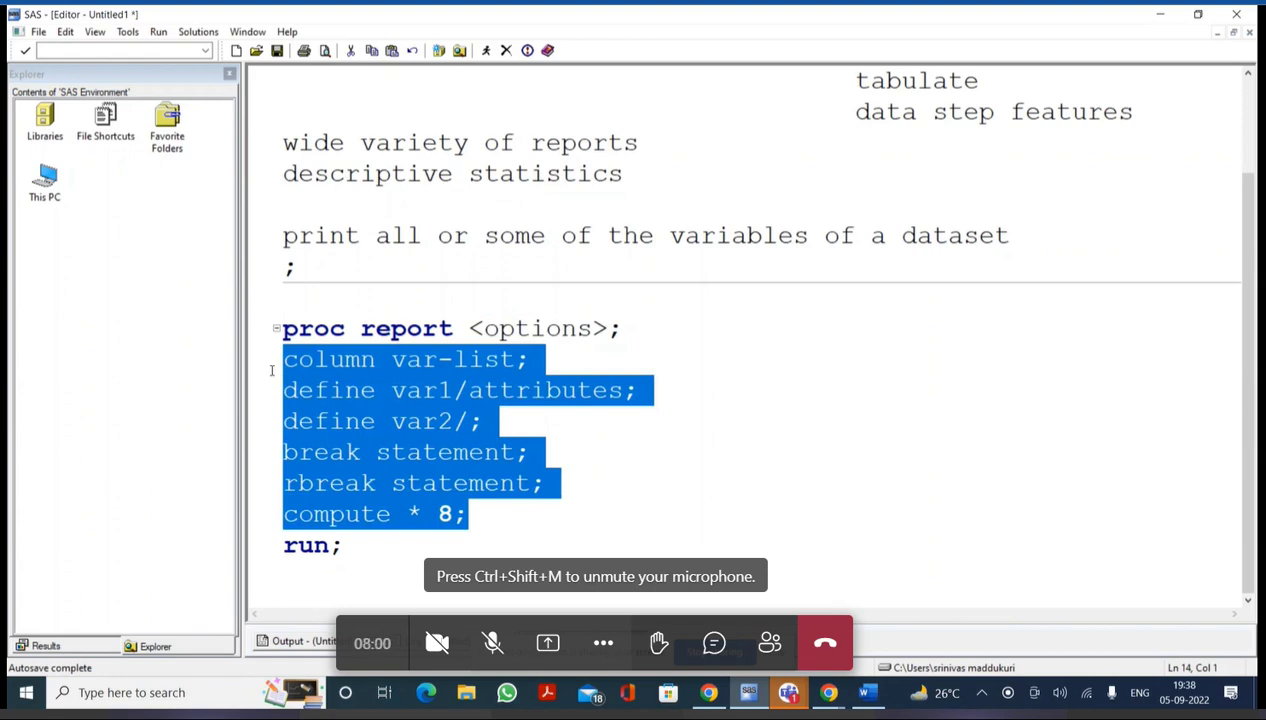
Leave a blank line below the syntax outline and begin a data step with "data class;"
scroll(270, 372, "down", 3)
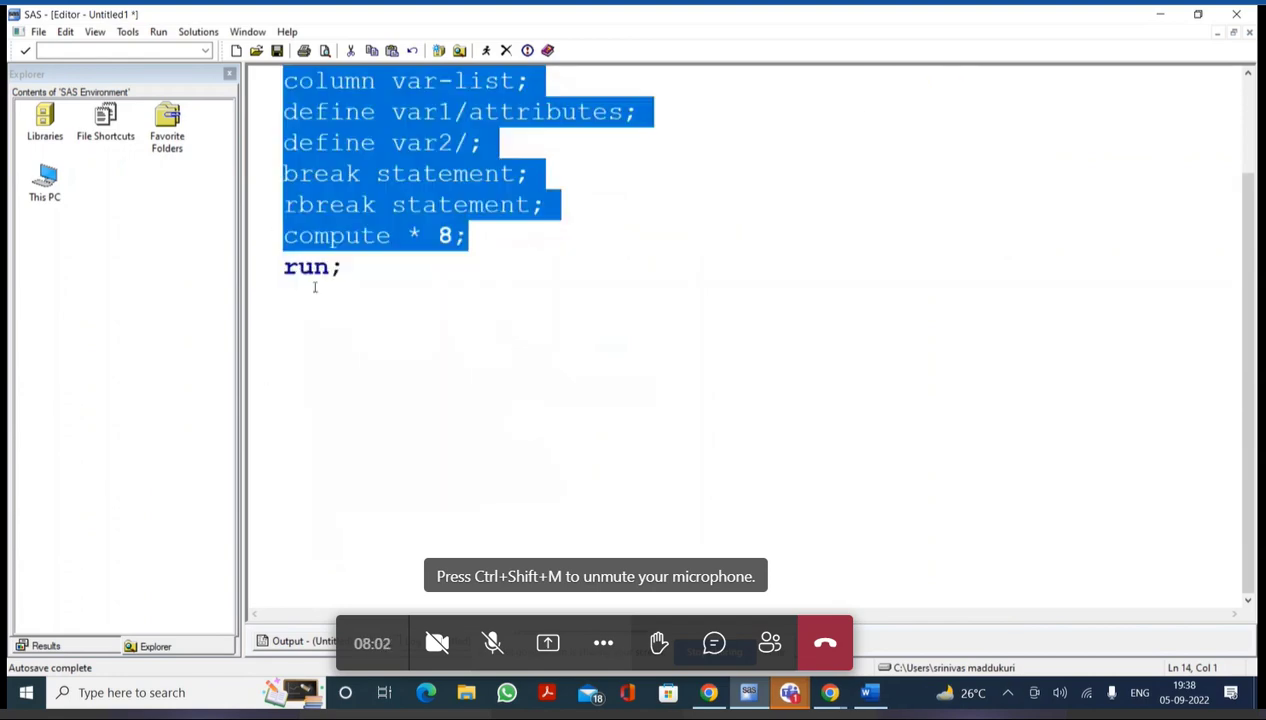
left_click(398, 292)
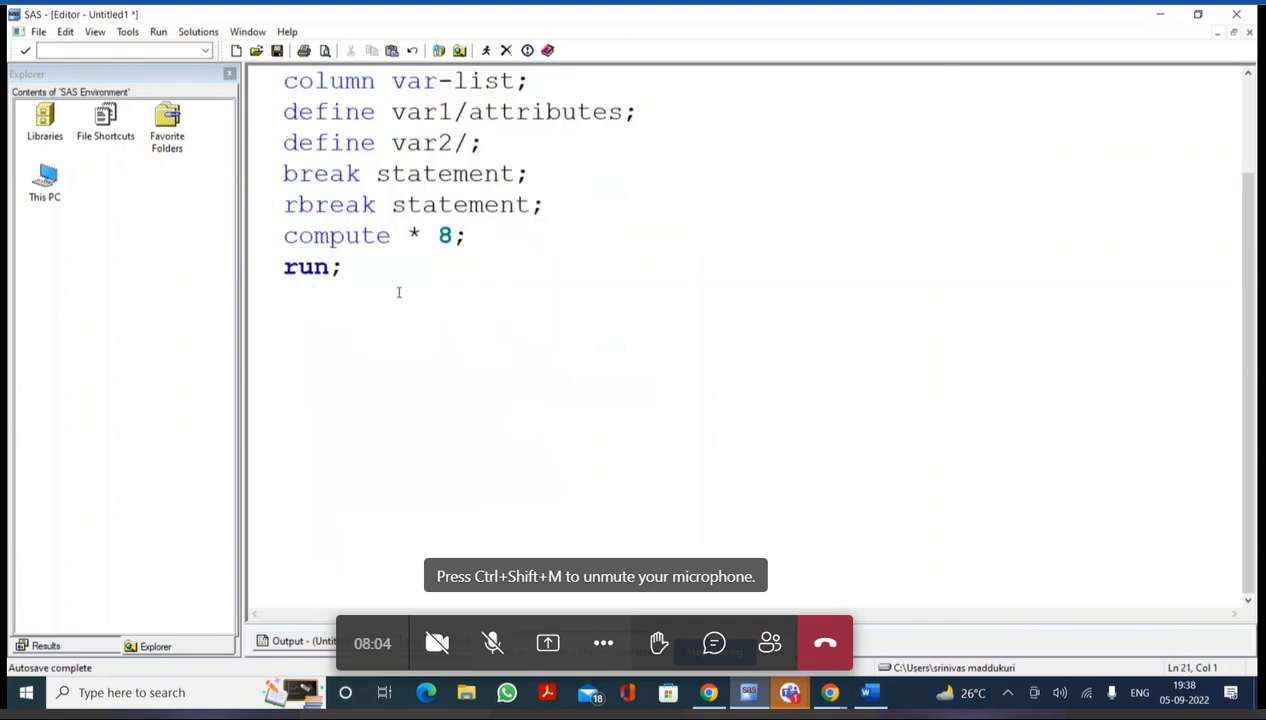
key("Return")
type("dat")
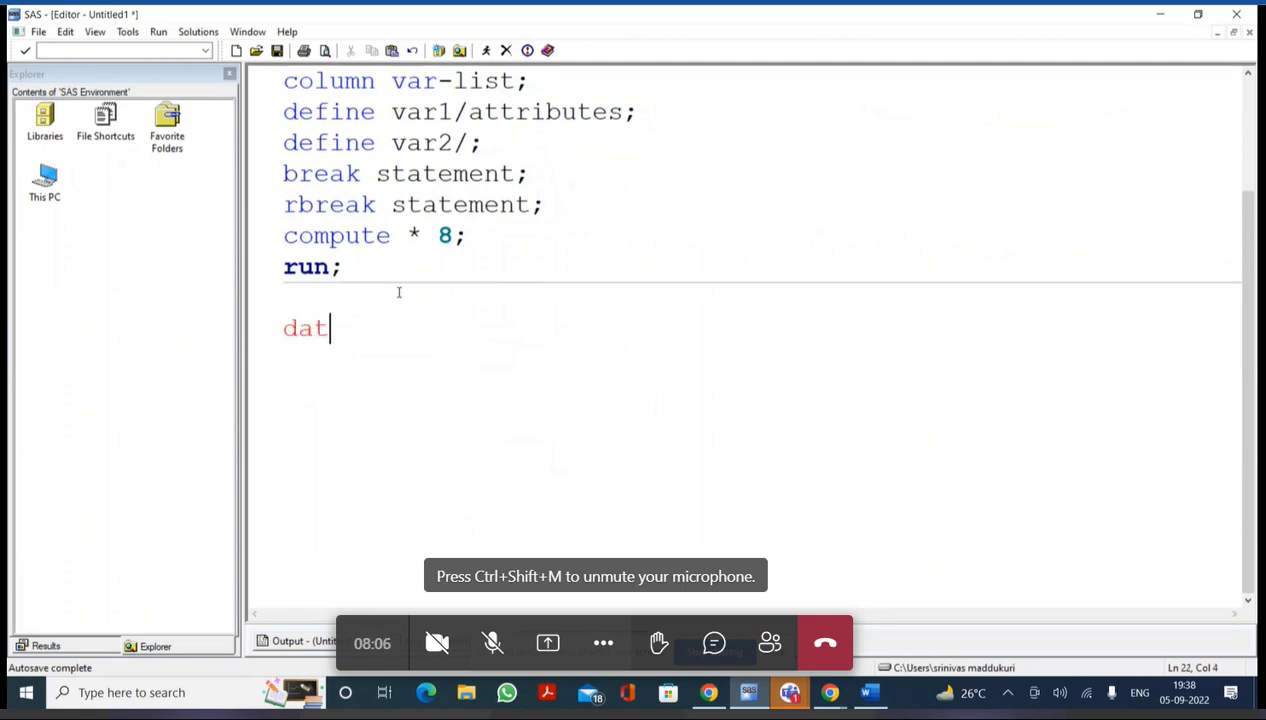
type("a class;")
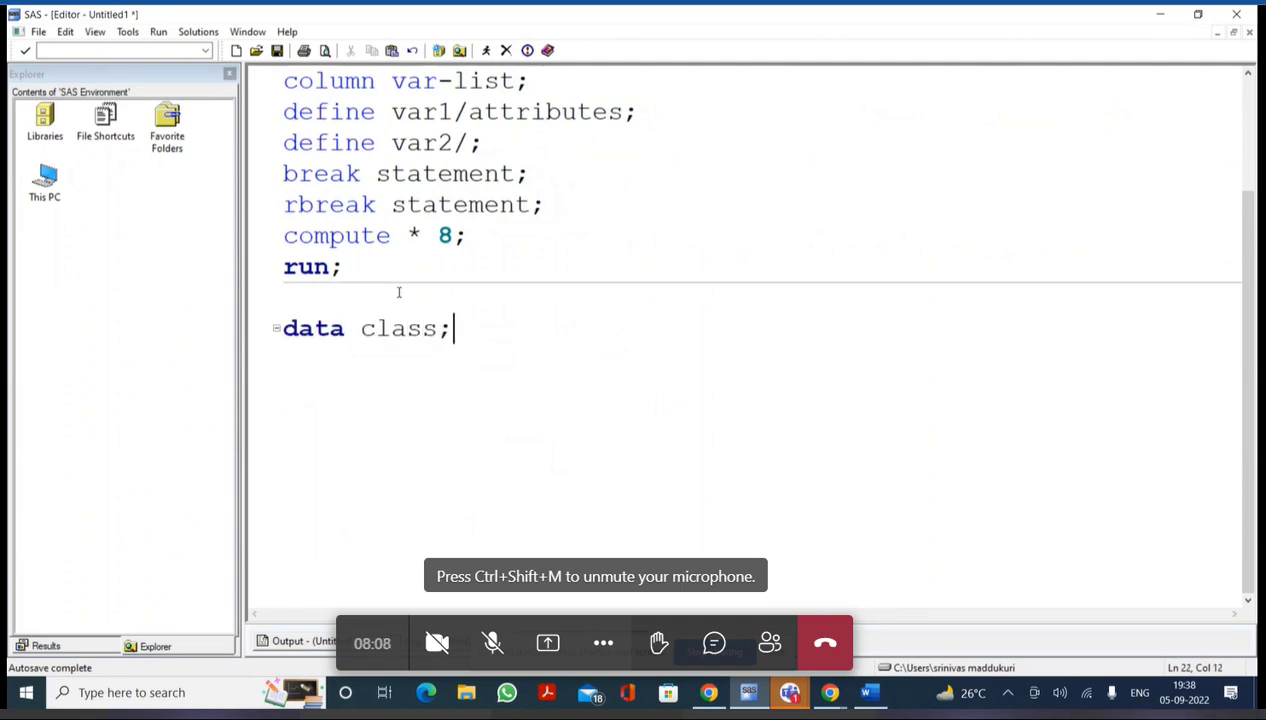
Complete the class data step with the lines "set sashelp.class;" and "run;"
key("Return")
type("set s")
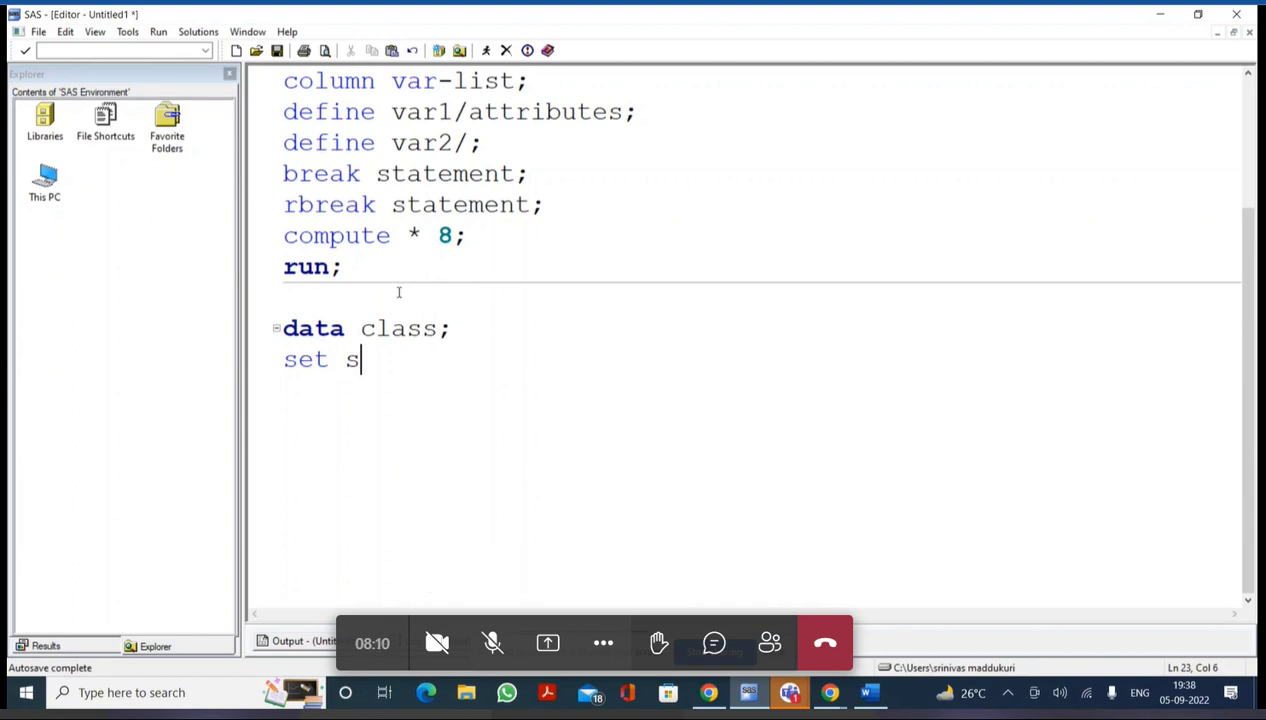
type("ashelp.")
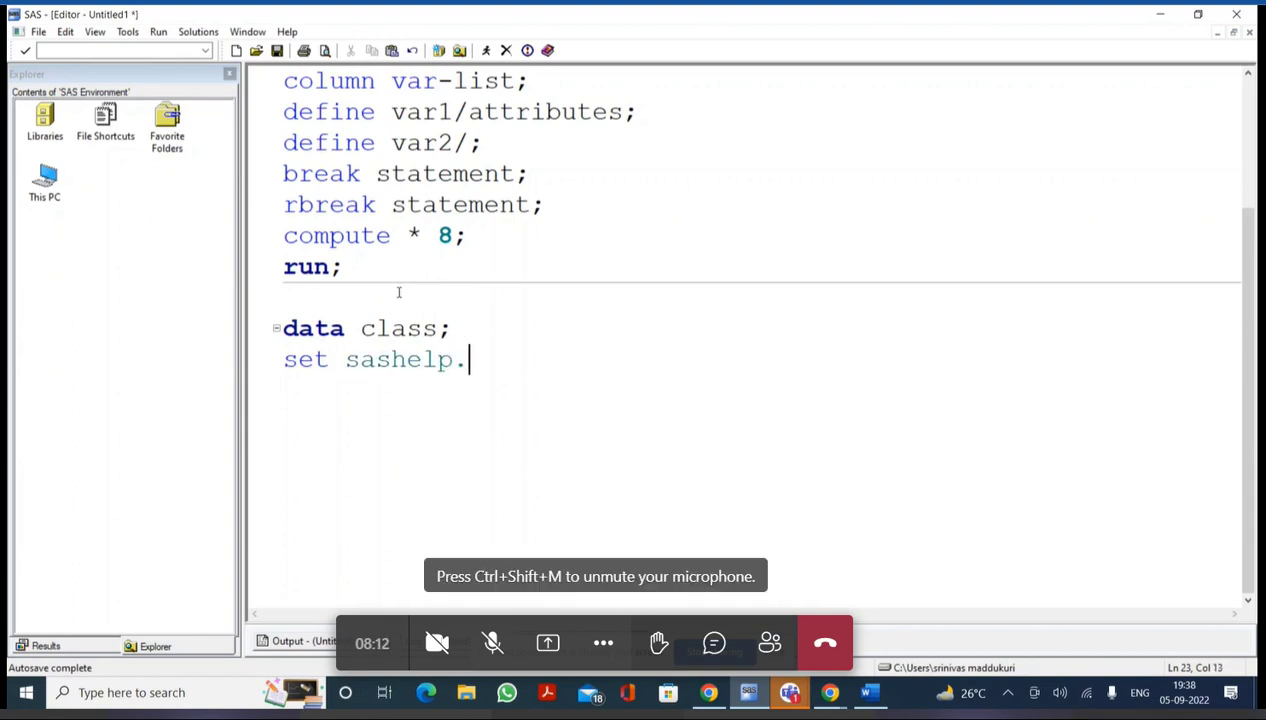
type("class;")
key("Return")
type("runl")
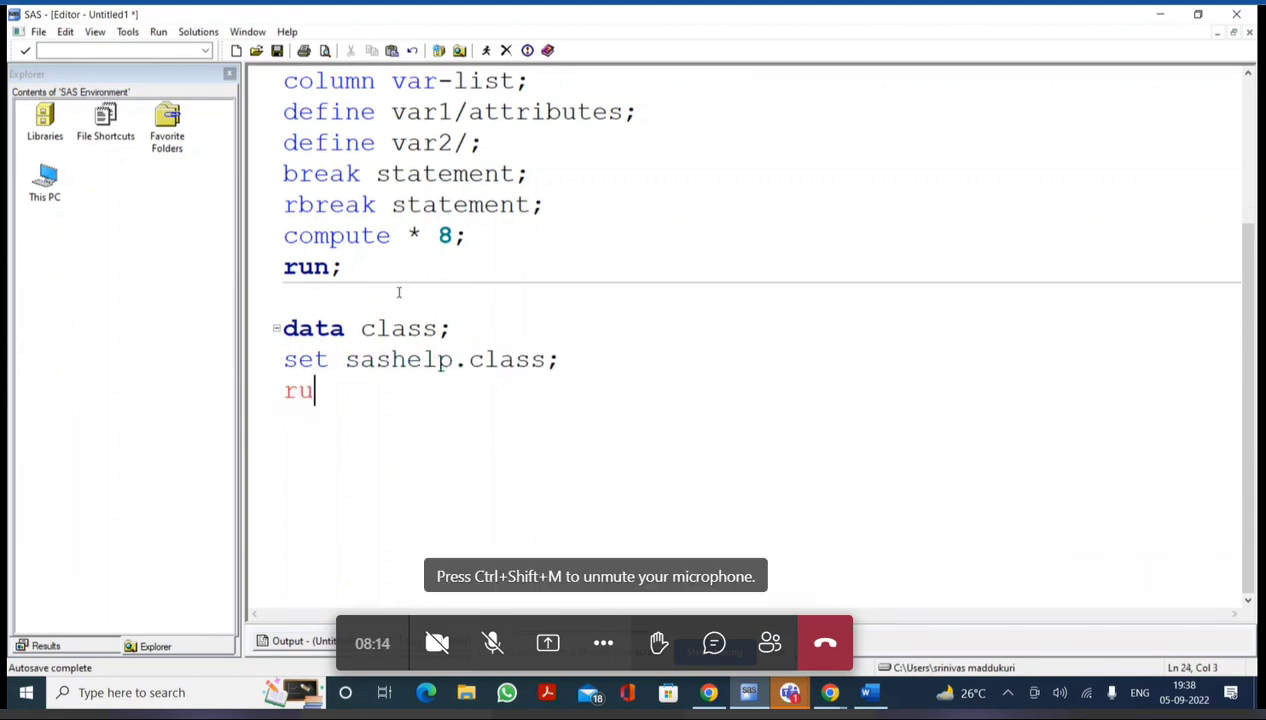
key("Return")
key("BackSpace")
key("BackSpace")
type(";")
Submit only the class data step and open the Work library to check for the dataset
left_click_drag(398, 292, 345, 394)
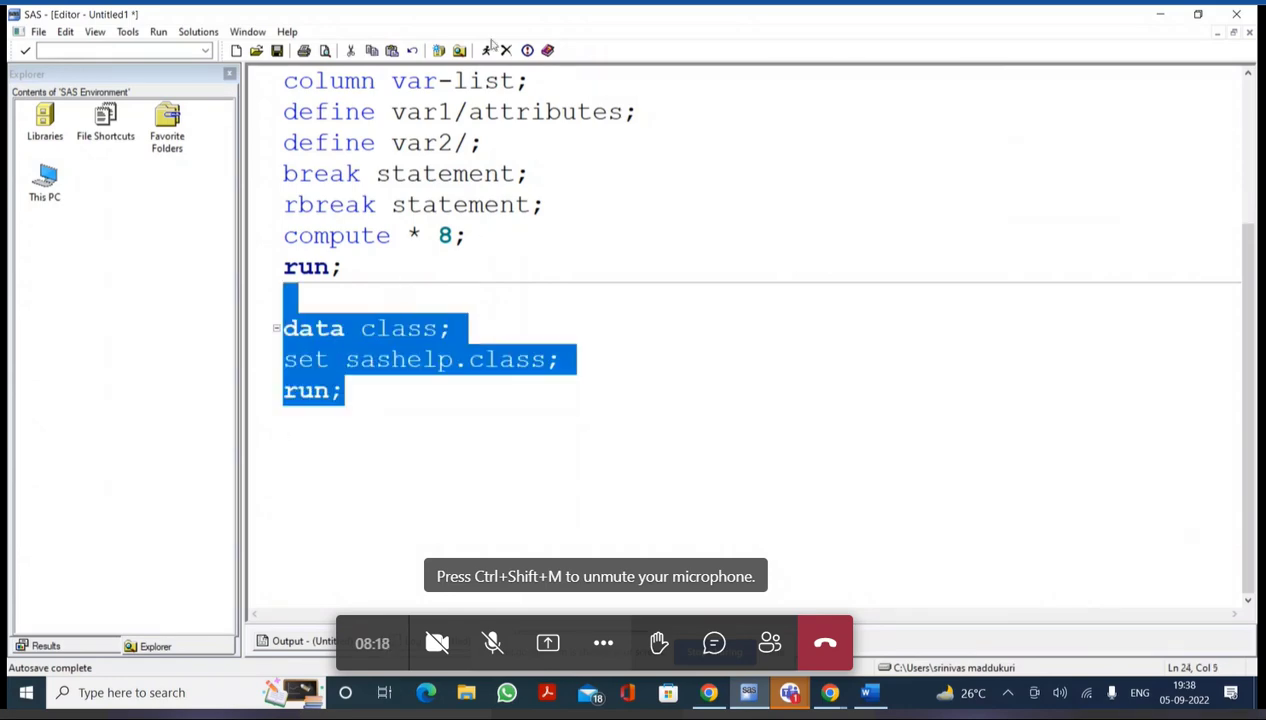
double_click(40, 128)
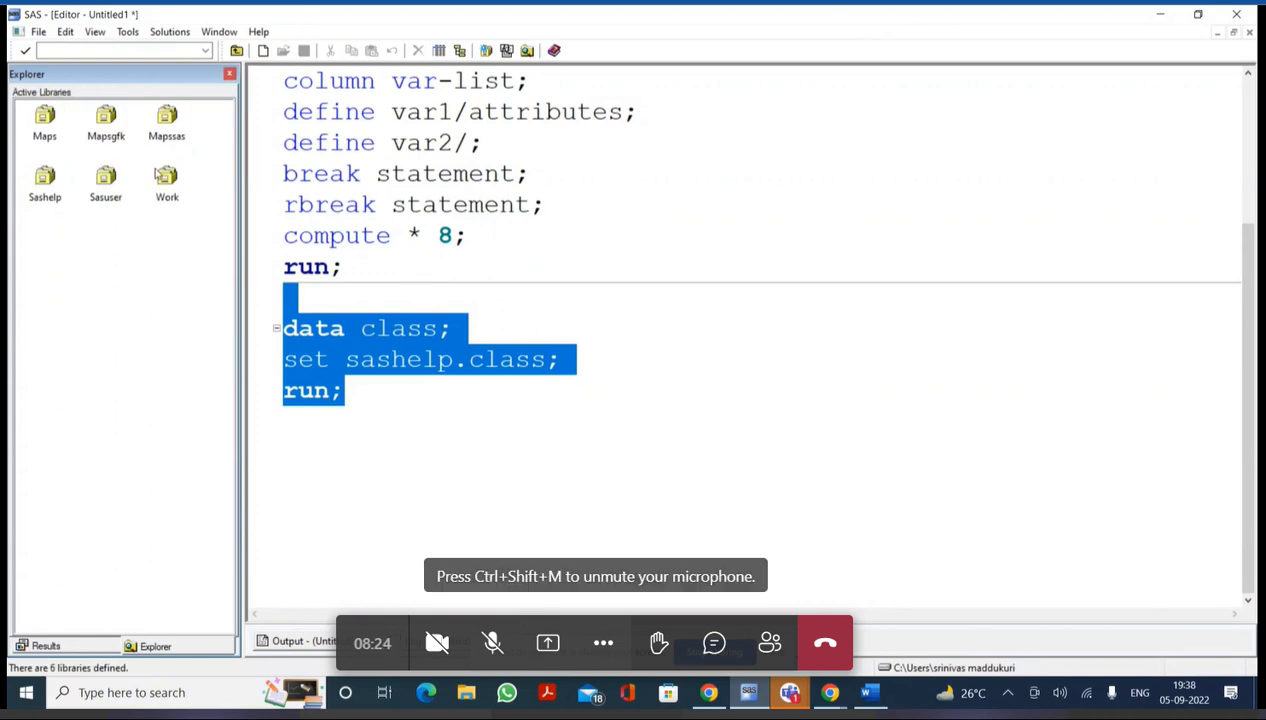
double_click(163, 178)
left_click(397, 427)
key("F8")
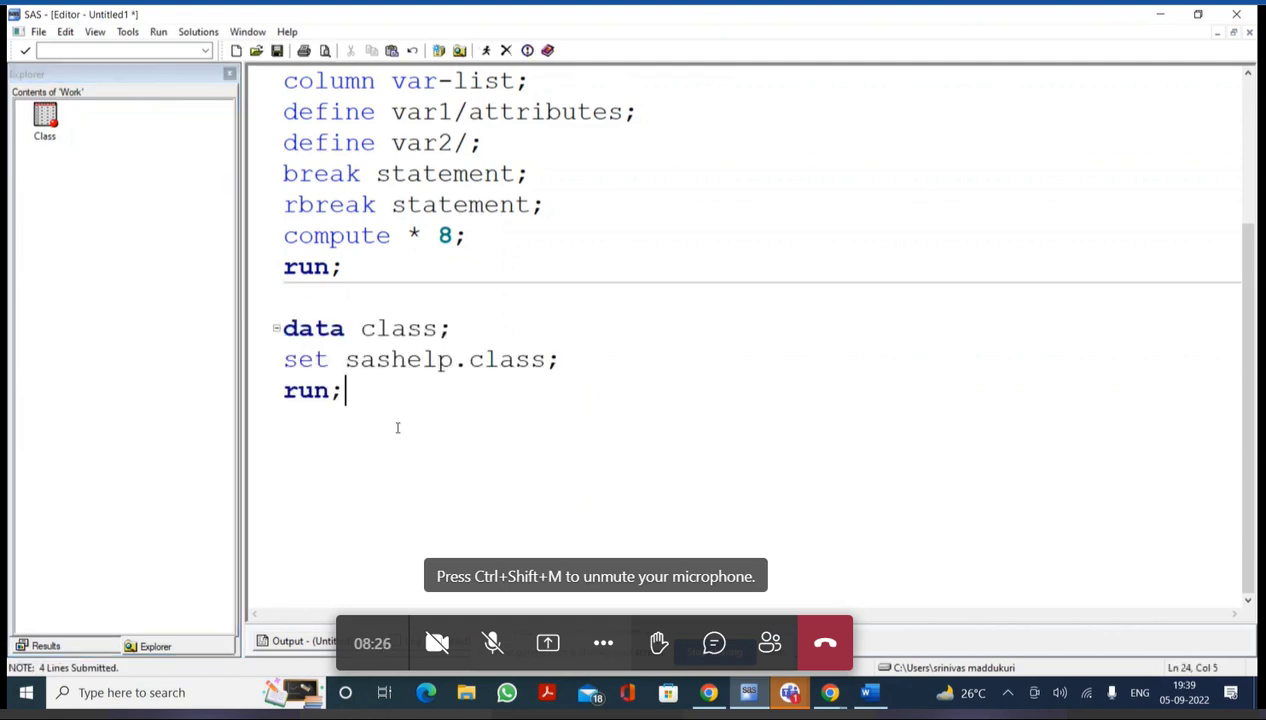
Below the class data step, write a report step with the lines "proc report ;" and "run;"
key("Return")
type("proc ")
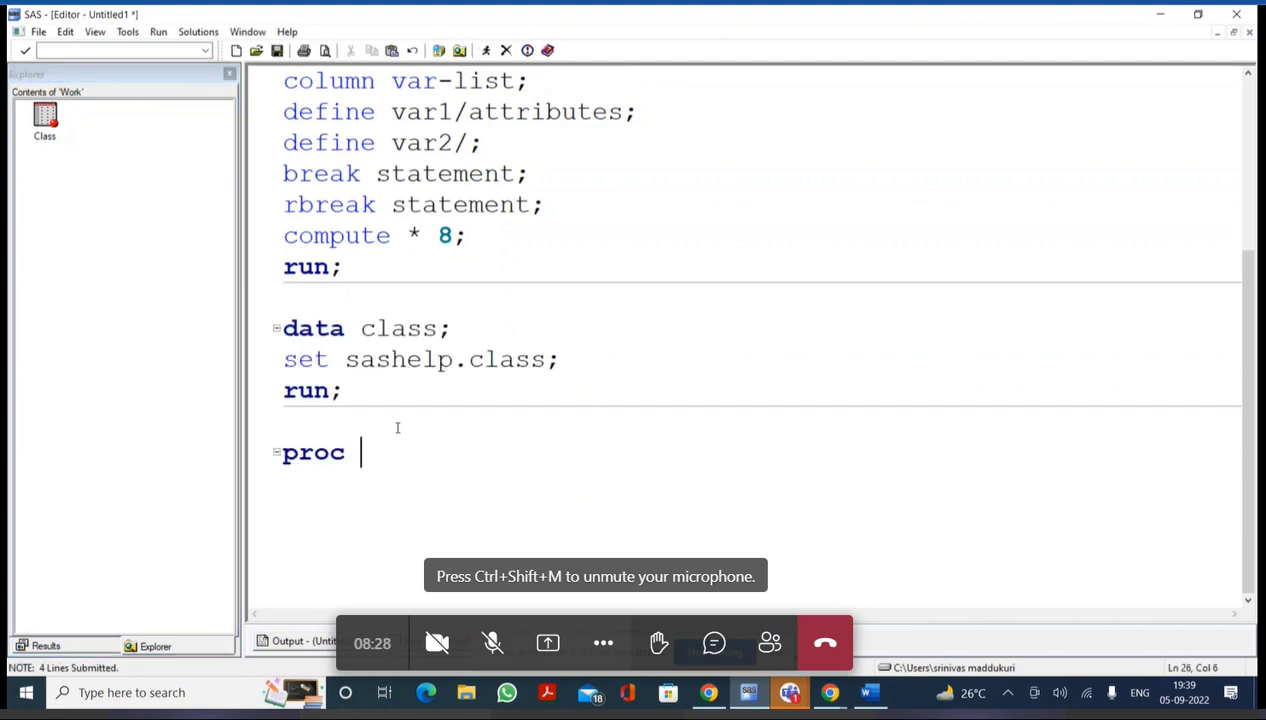
type("report ;")
key("Return")
type("run;")
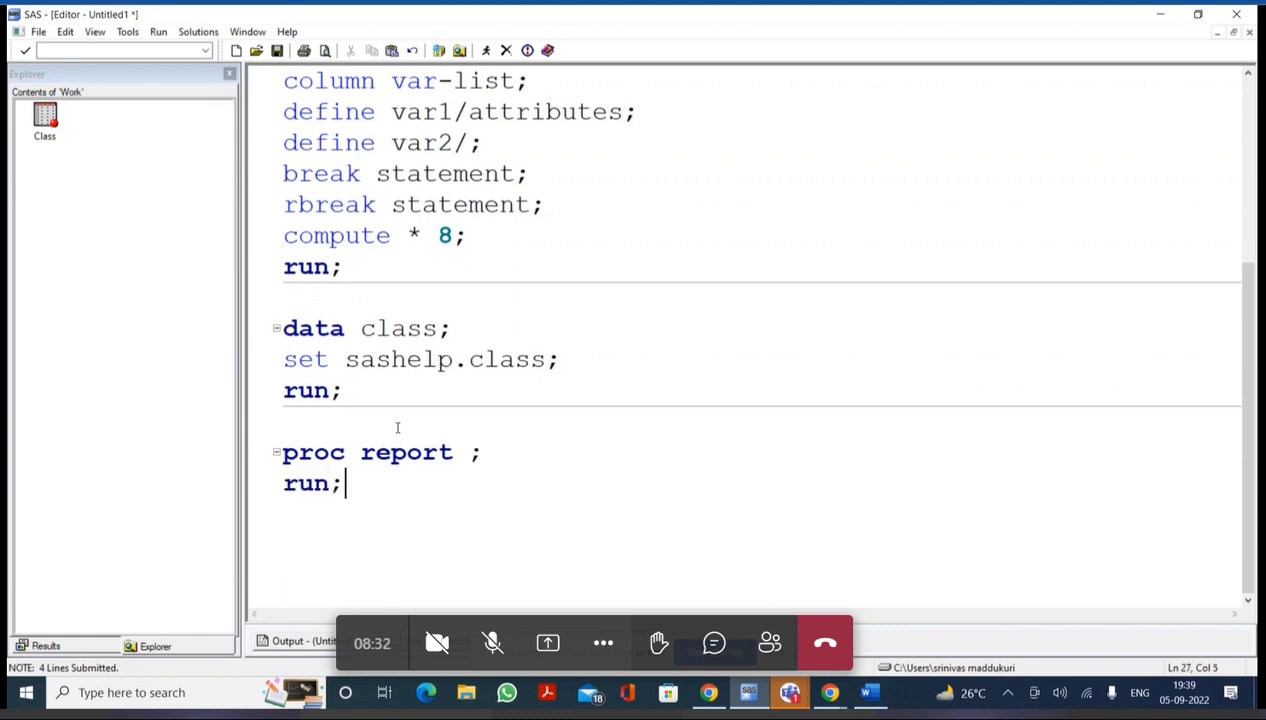
key("Return")
Submit only the PROC REPORT step and look over the variables and rows in the resulting report
left_click_drag(401, 424, 431, 522)
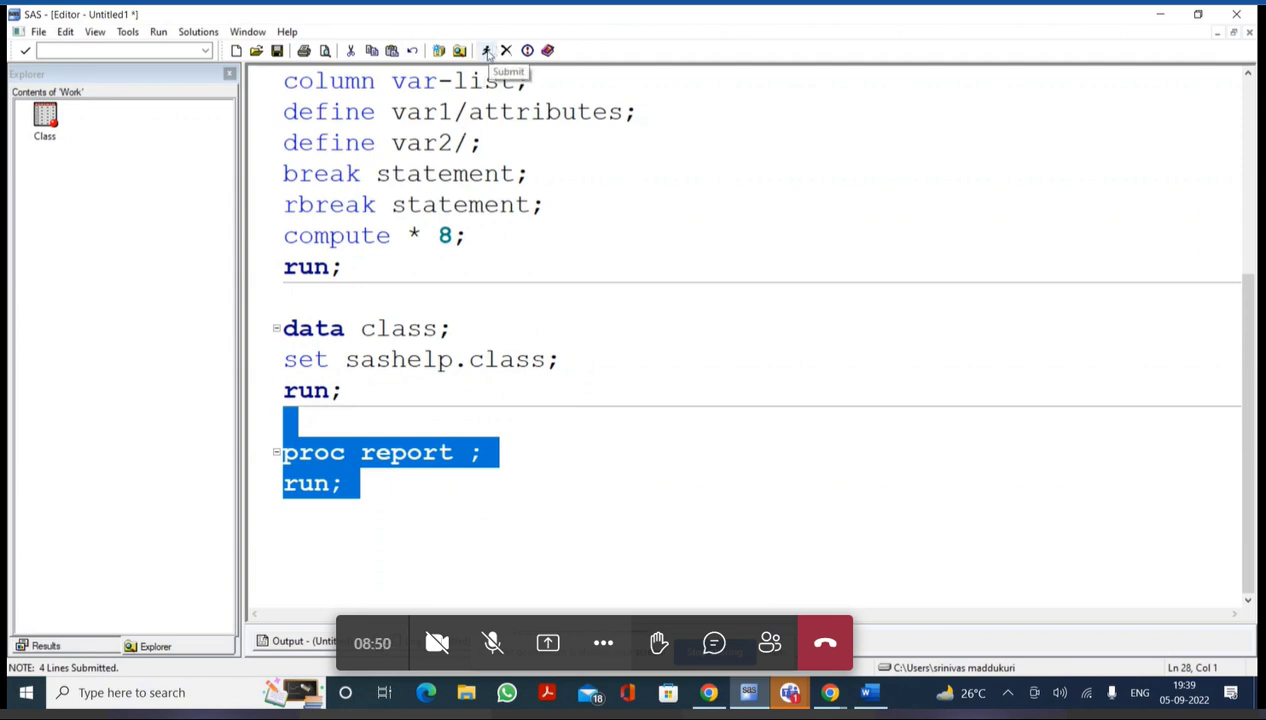
left_click(487, 51)
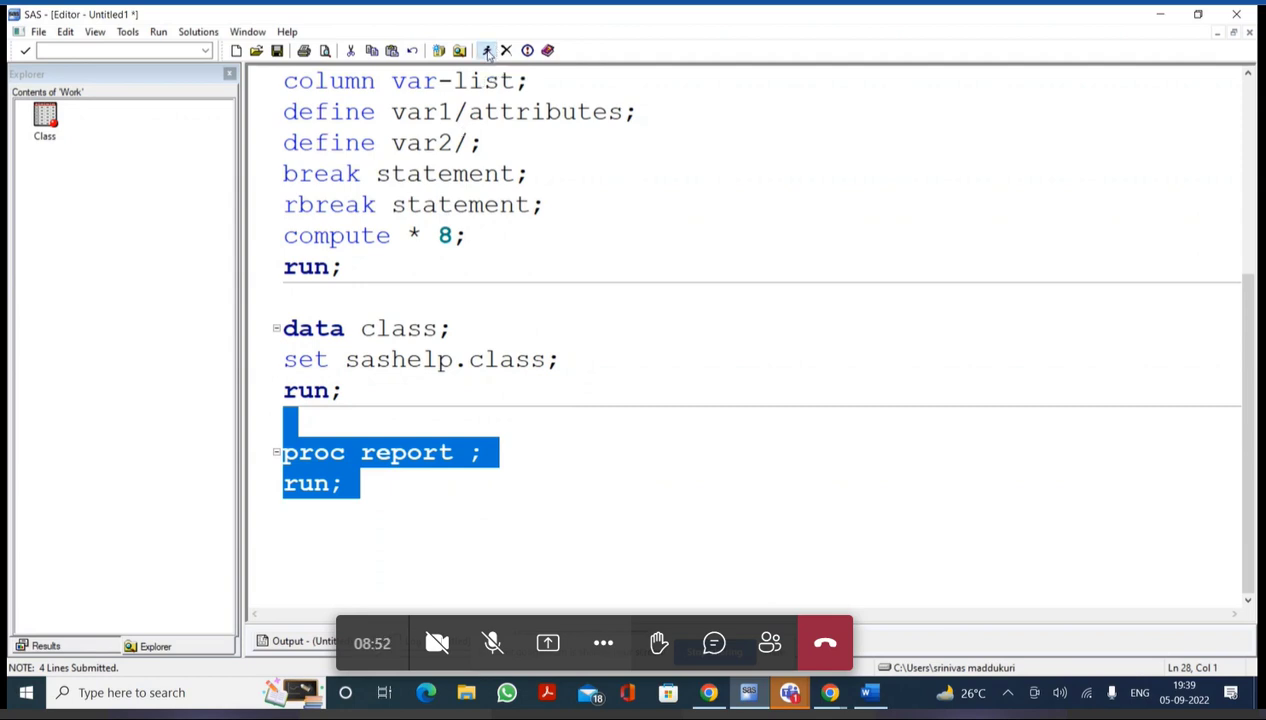
left_click(487, 51)
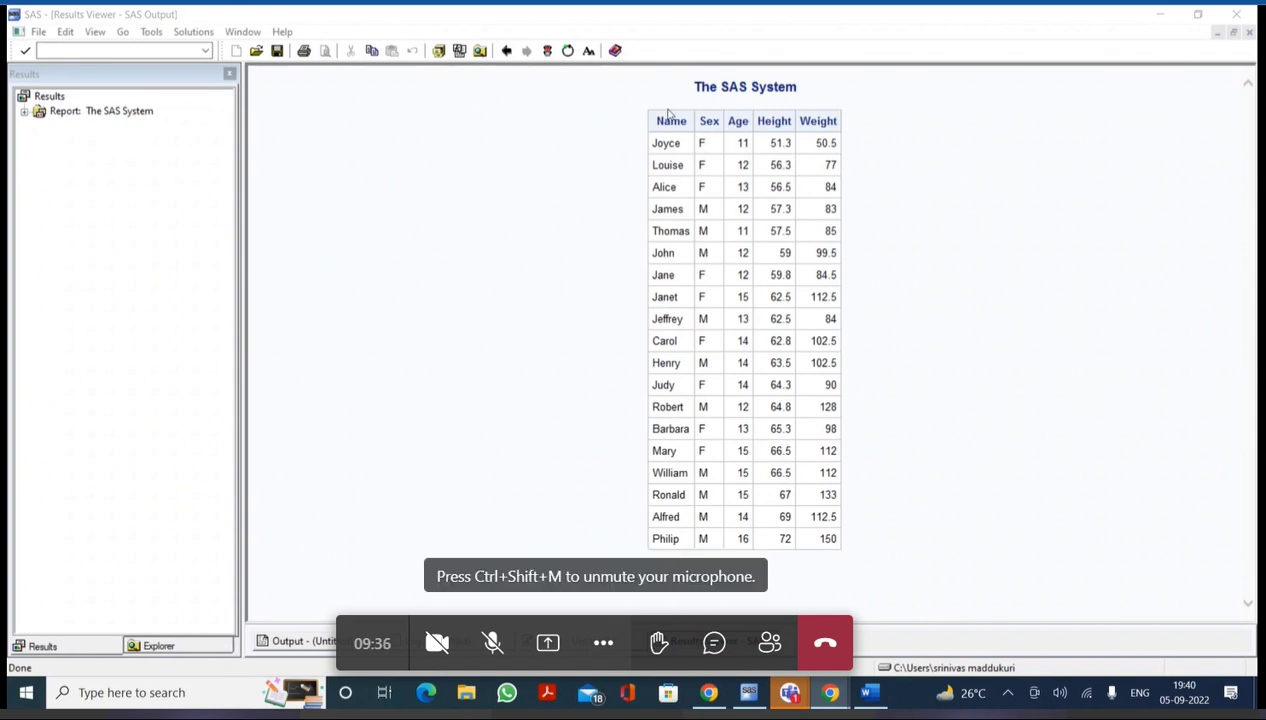
left_click_drag(651, 126, 790, 233)
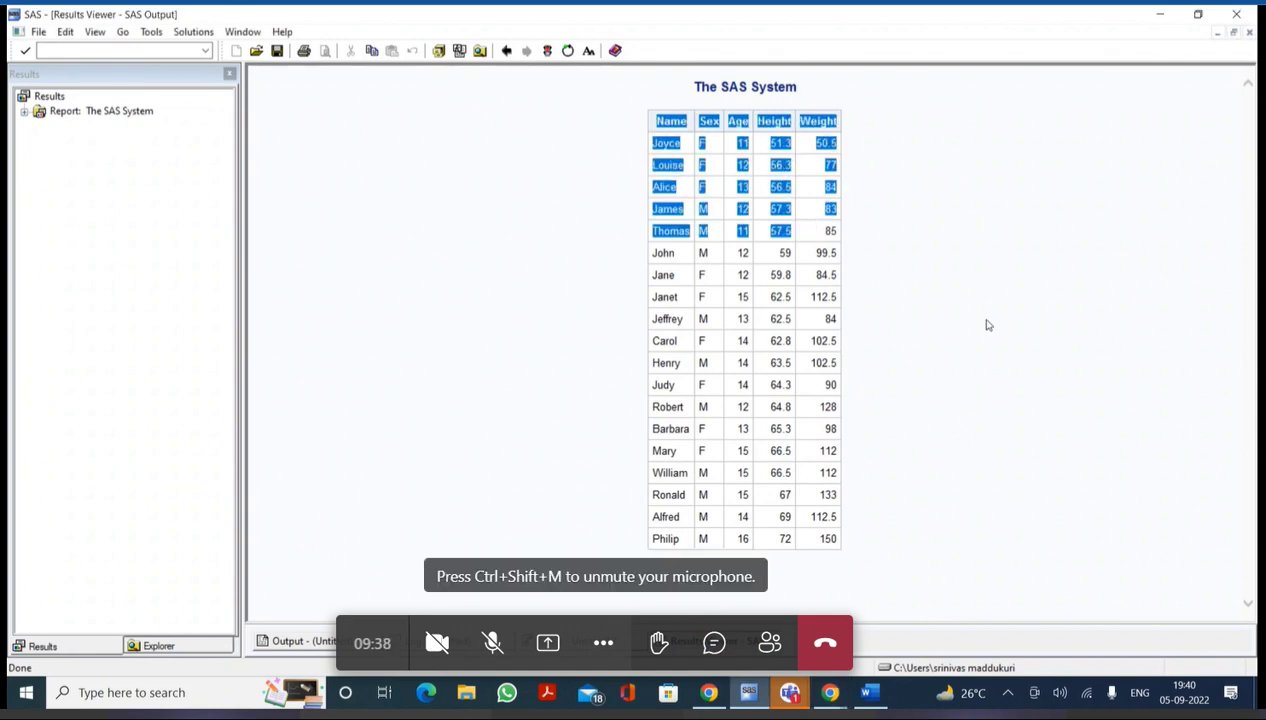
left_click(988, 325)
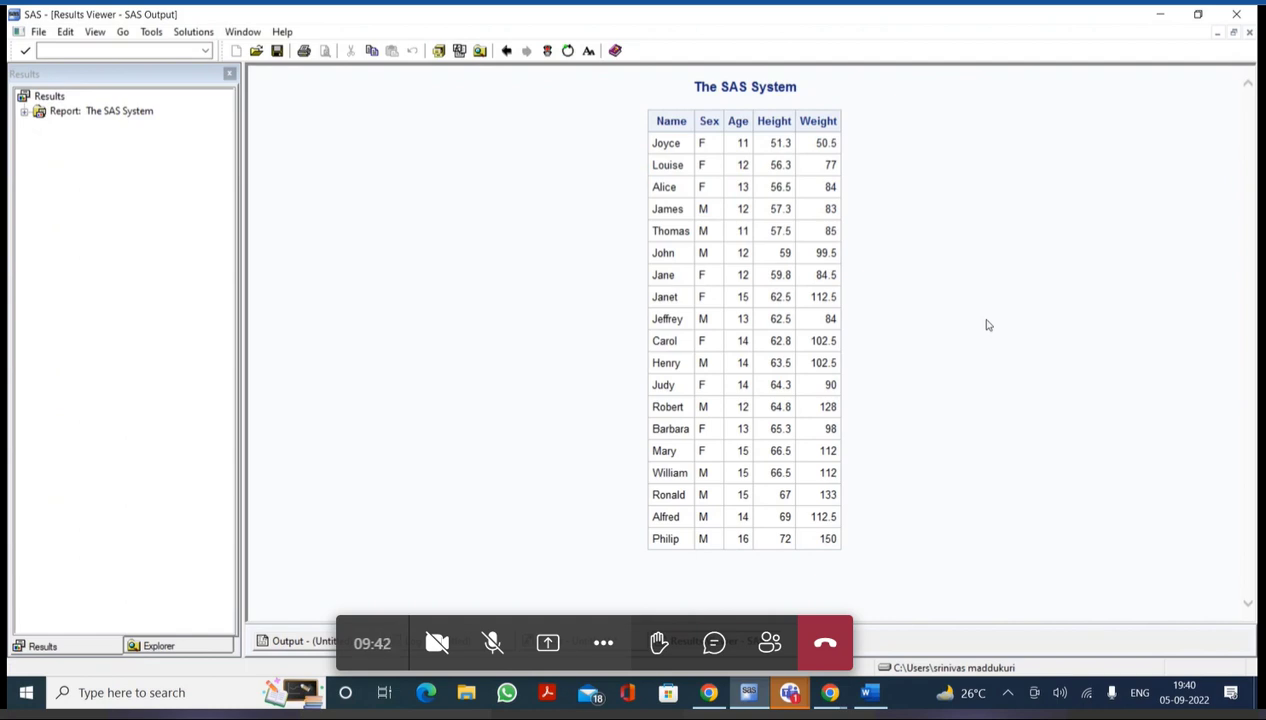
Return to the editor and insert the lines "proc print;" and "run;" between the class data step and the PROC REPORT step
key("F5")
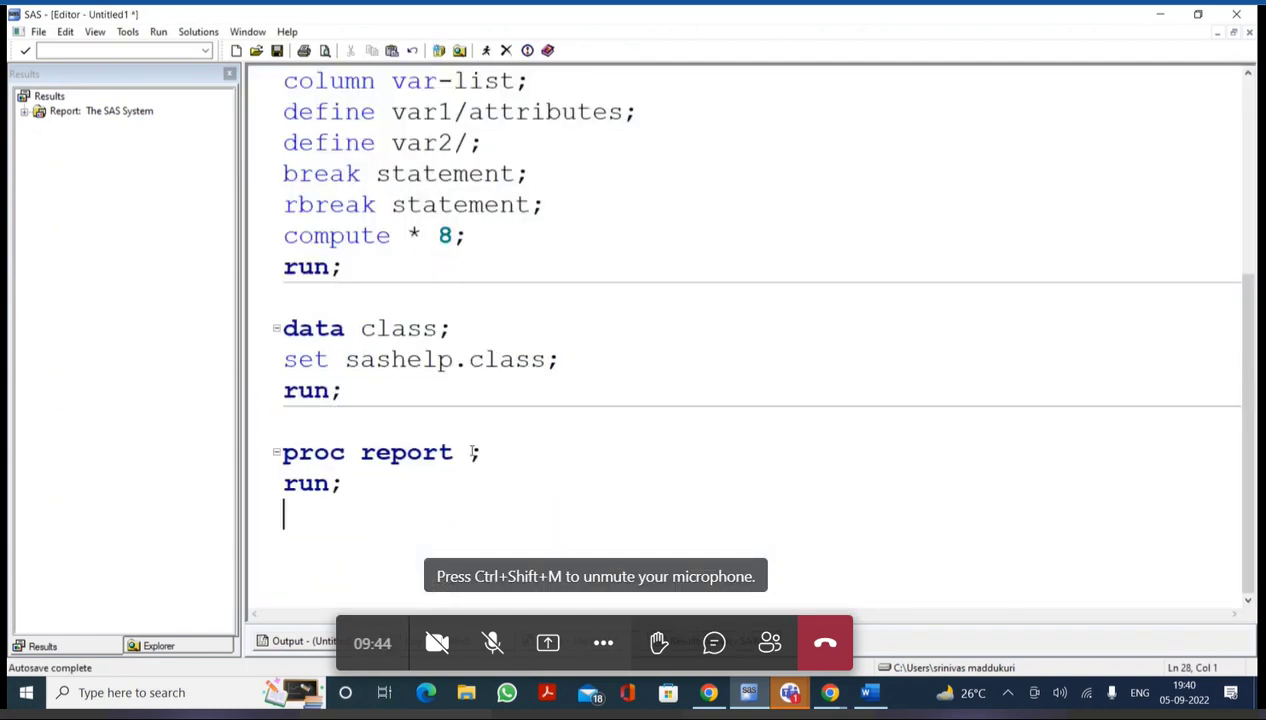
left_click(461, 434)
type("proc print;")
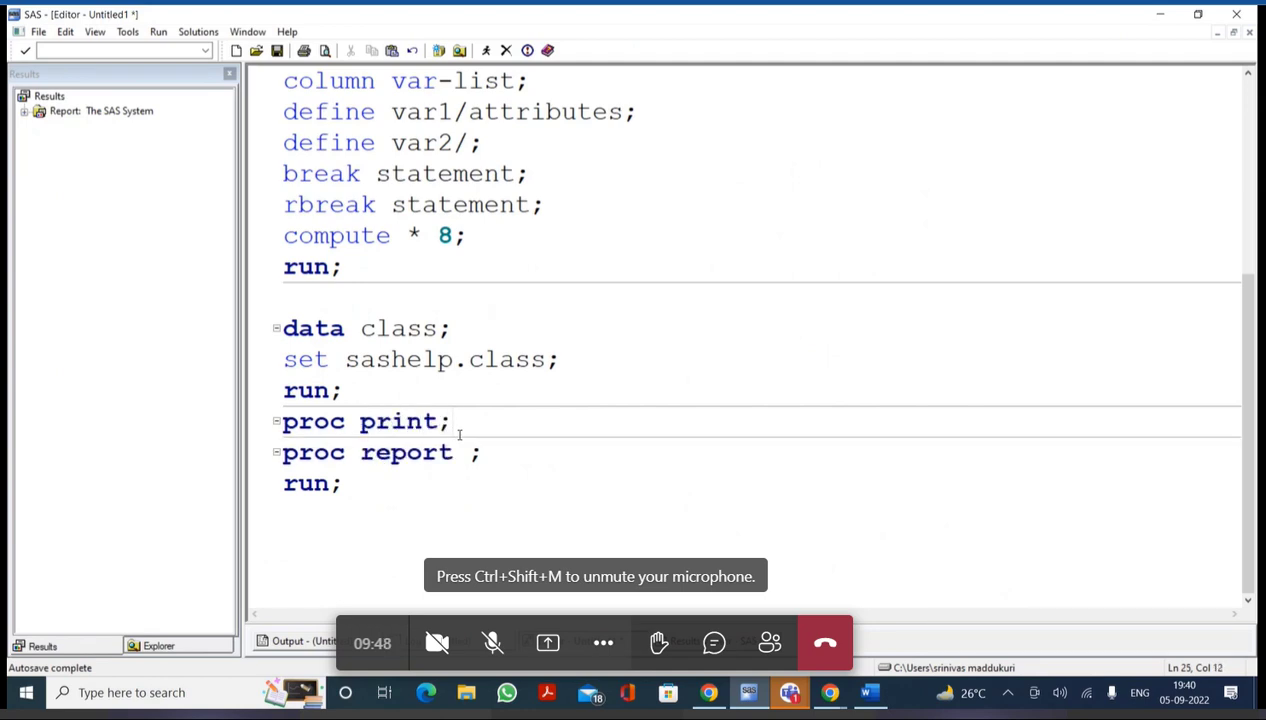
key("Return")
type("run;")
Submit the PROC PRINT and PROC REPORT steps together and compare their tables in the results viewer
left_click_drag(360, 514, 283, 421)
left_click(486, 51)
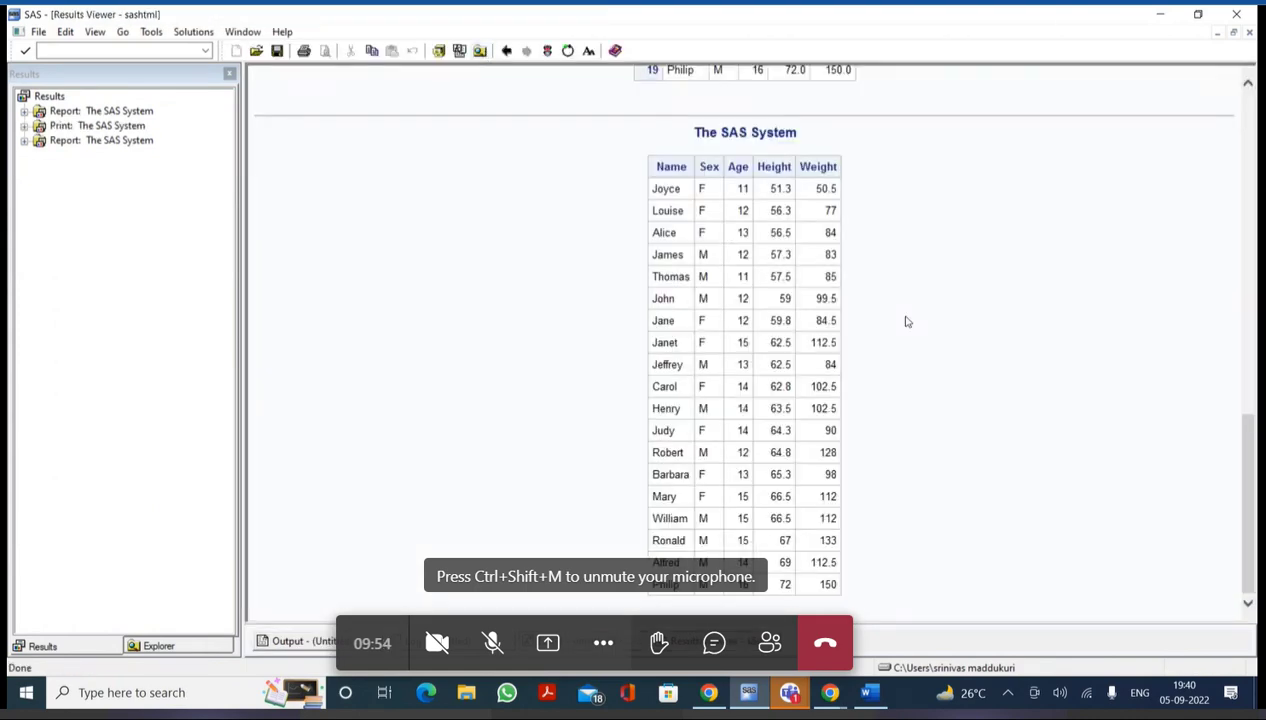
scroll(900, 318, "down", 5)
scroll(900, 318, "up", 1)
left_click_drag(713, 236, 1017, 370)
left_click(681, 236)
left_click_drag(681, 236, 790, 237)
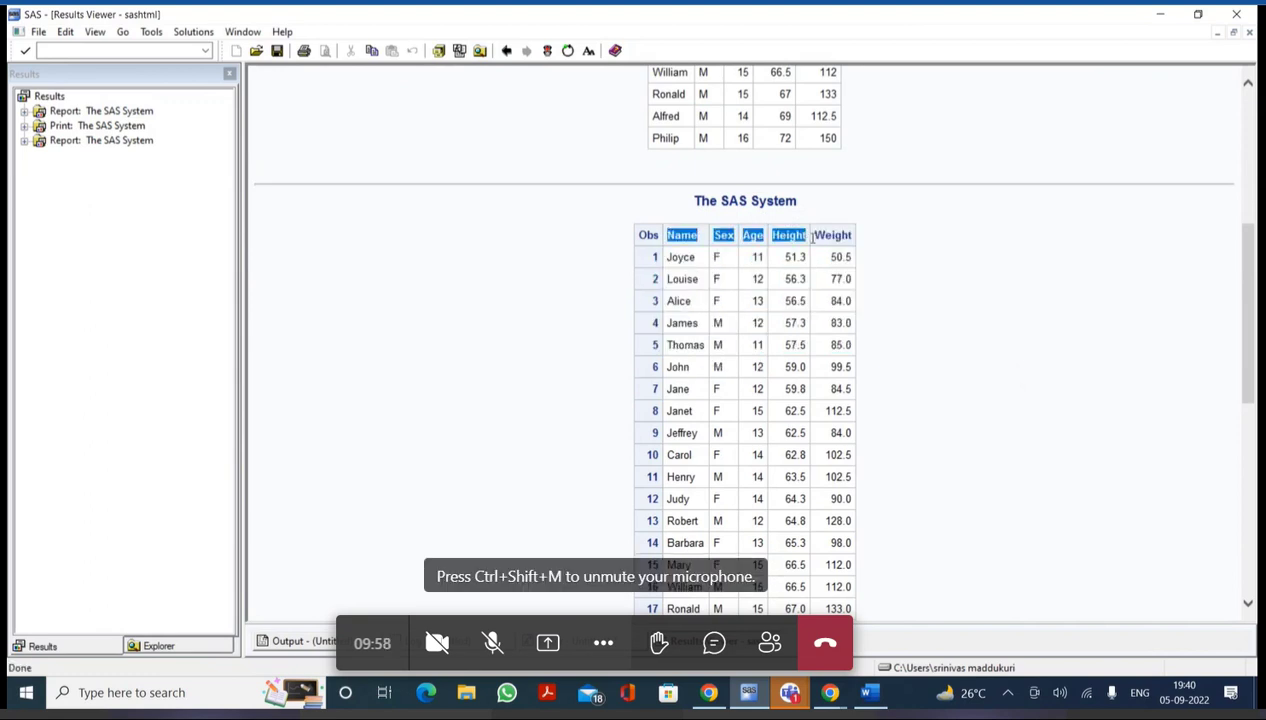
left_click(938, 263)
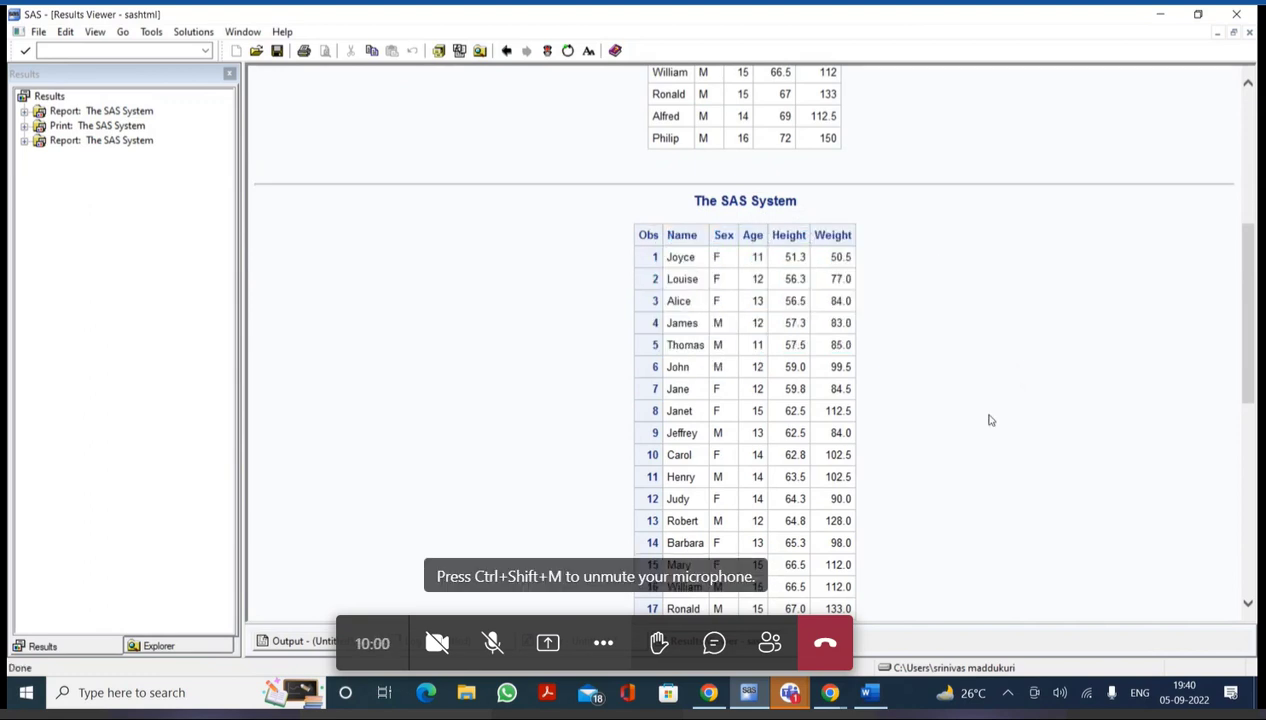
scroll(989, 418, "down", 10)
left_click_drag(661, 178, 941, 314)
left_click(1003, 346)
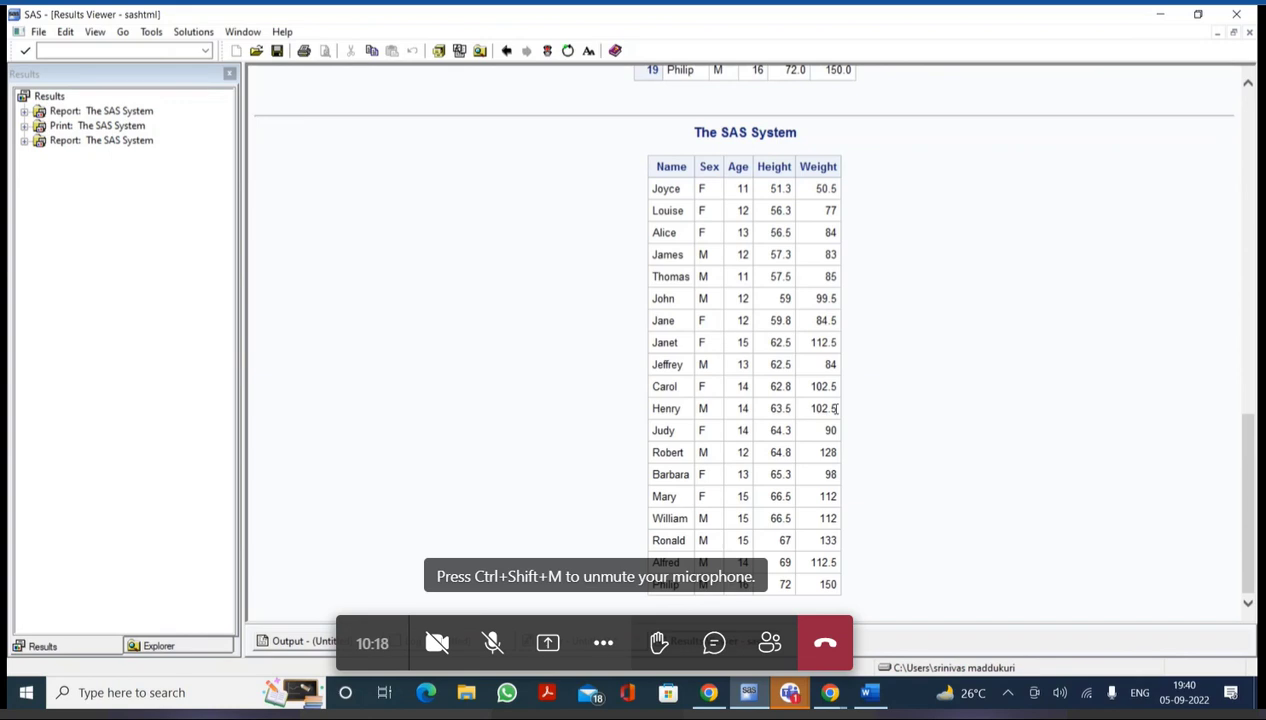
Open the listing output and examine the column headings of the PROC PRINT and PROC REPORT tables, especially Sex
key("F7")
scroll(475, 489, "down", 2)
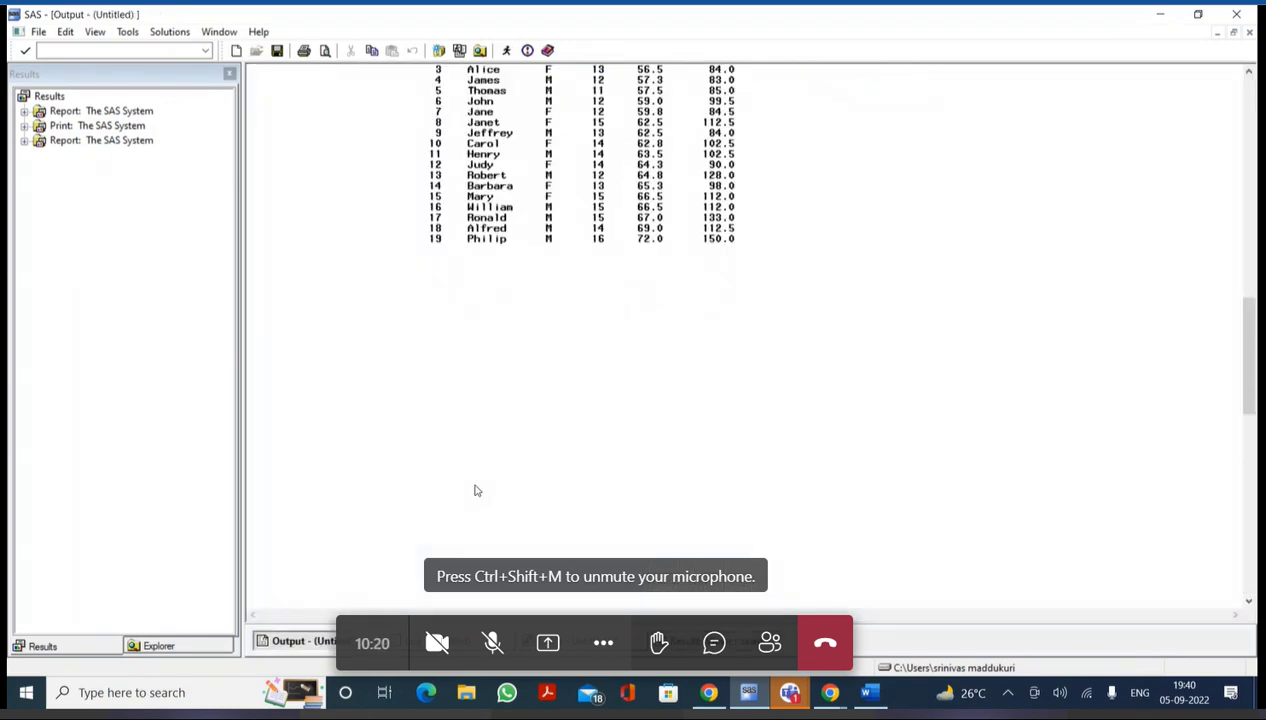
scroll(476, 490, "up", 1)
scroll(476, 490, "up", 1)
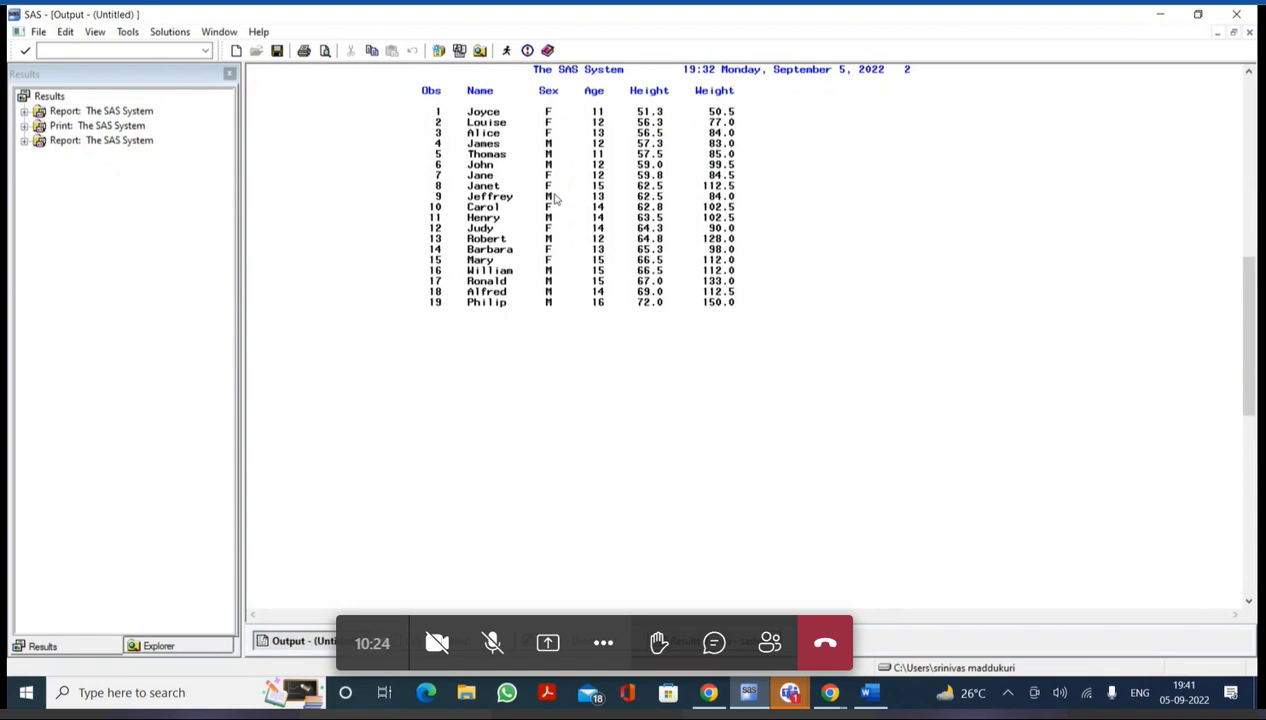
left_click(565, 90)
scroll(620, 325, "down", 6)
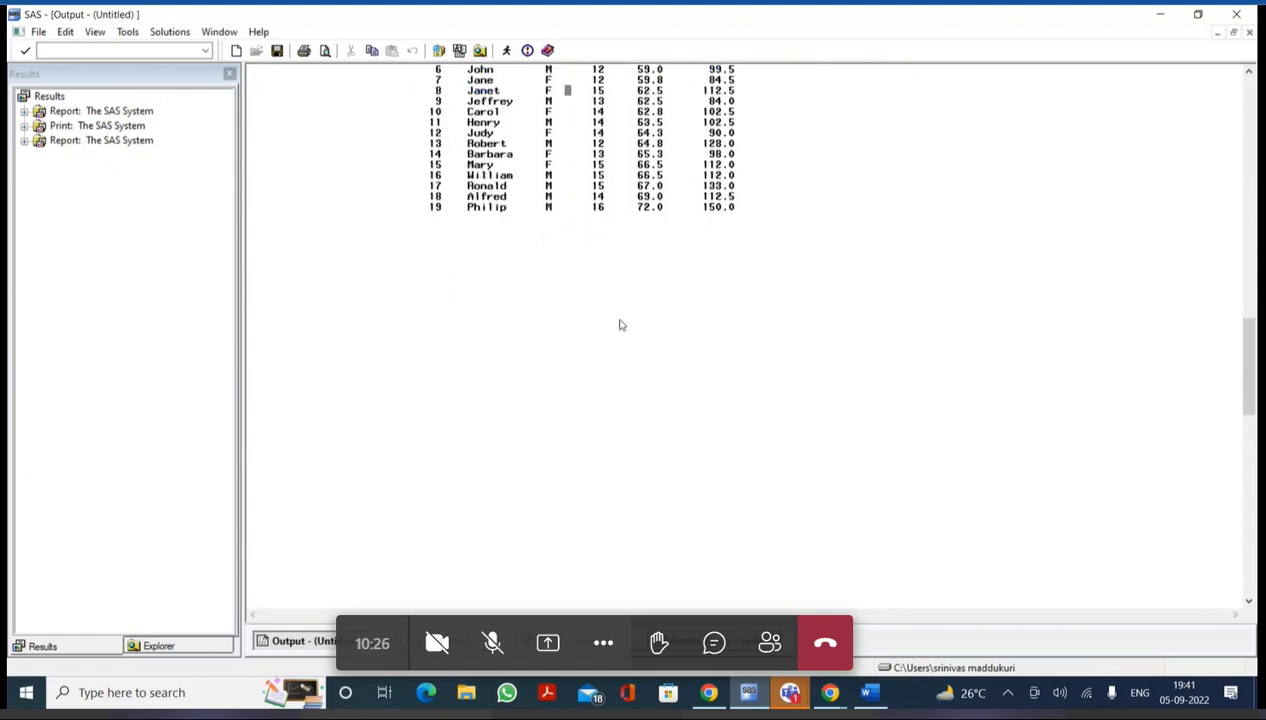
scroll(620, 325, "down", 5)
scroll(621, 325, "up", 1)
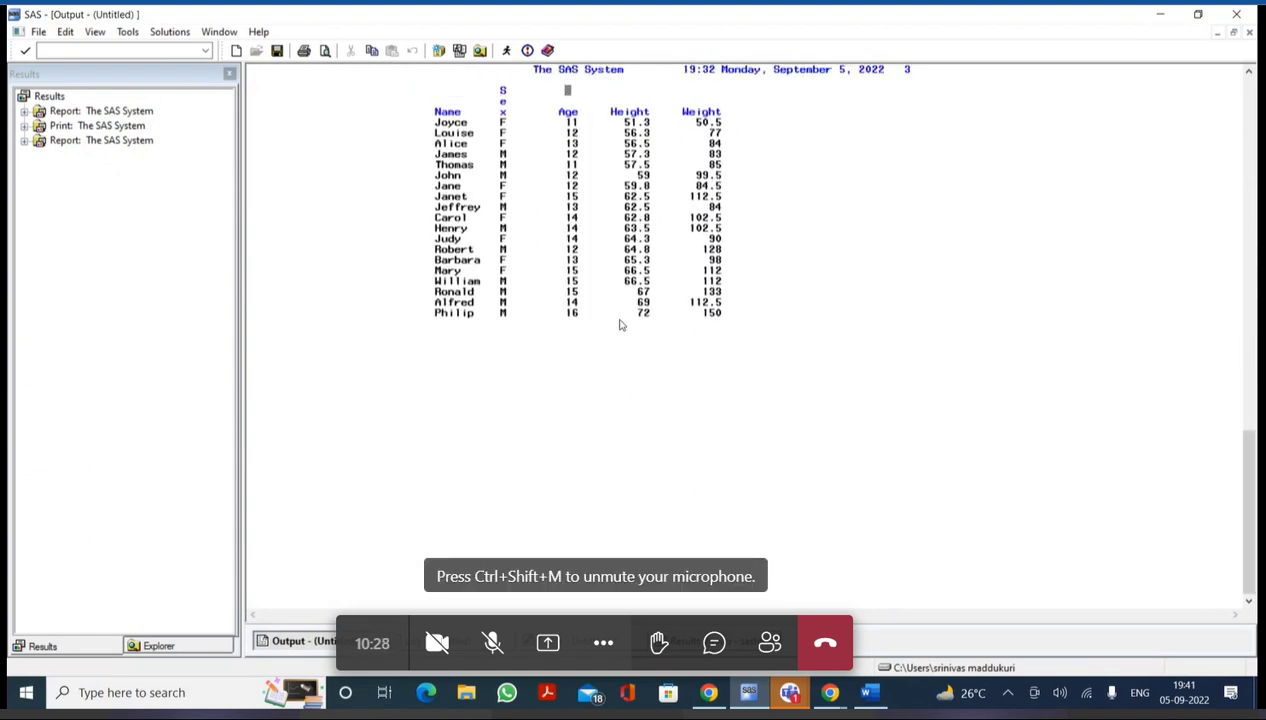
left_click_drag(505, 92, 505, 110)
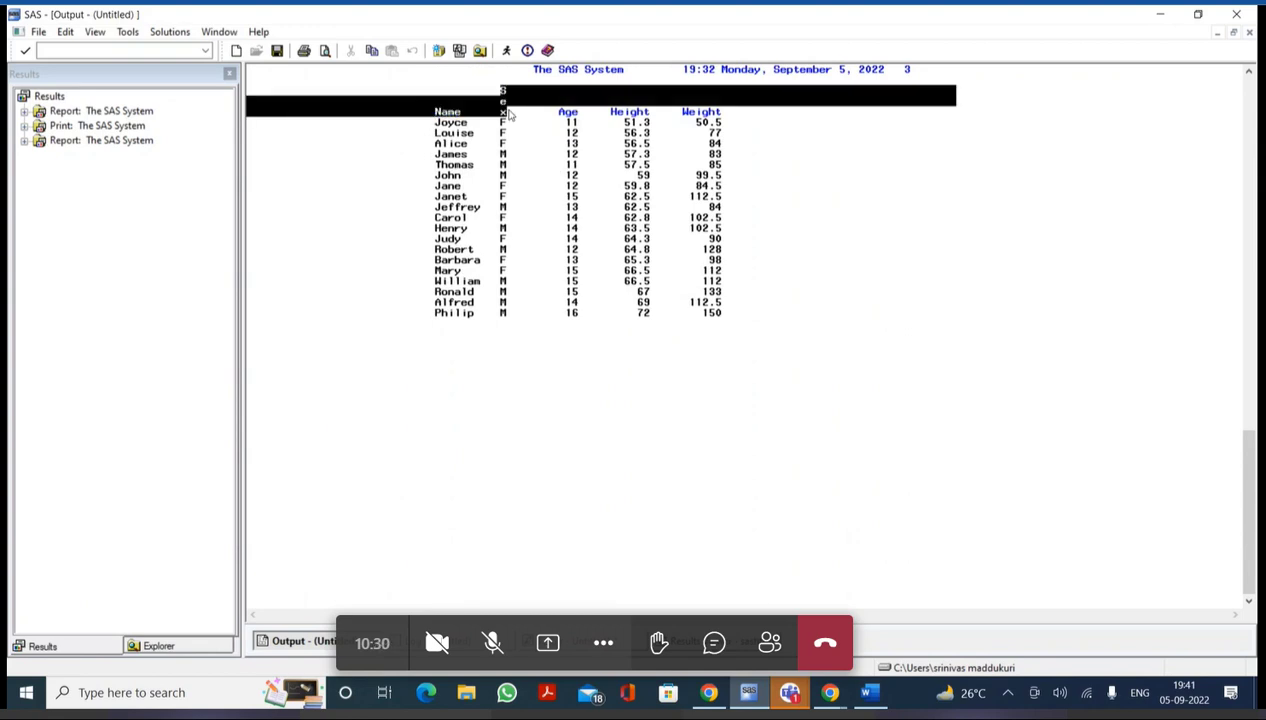
left_click(627, 444)
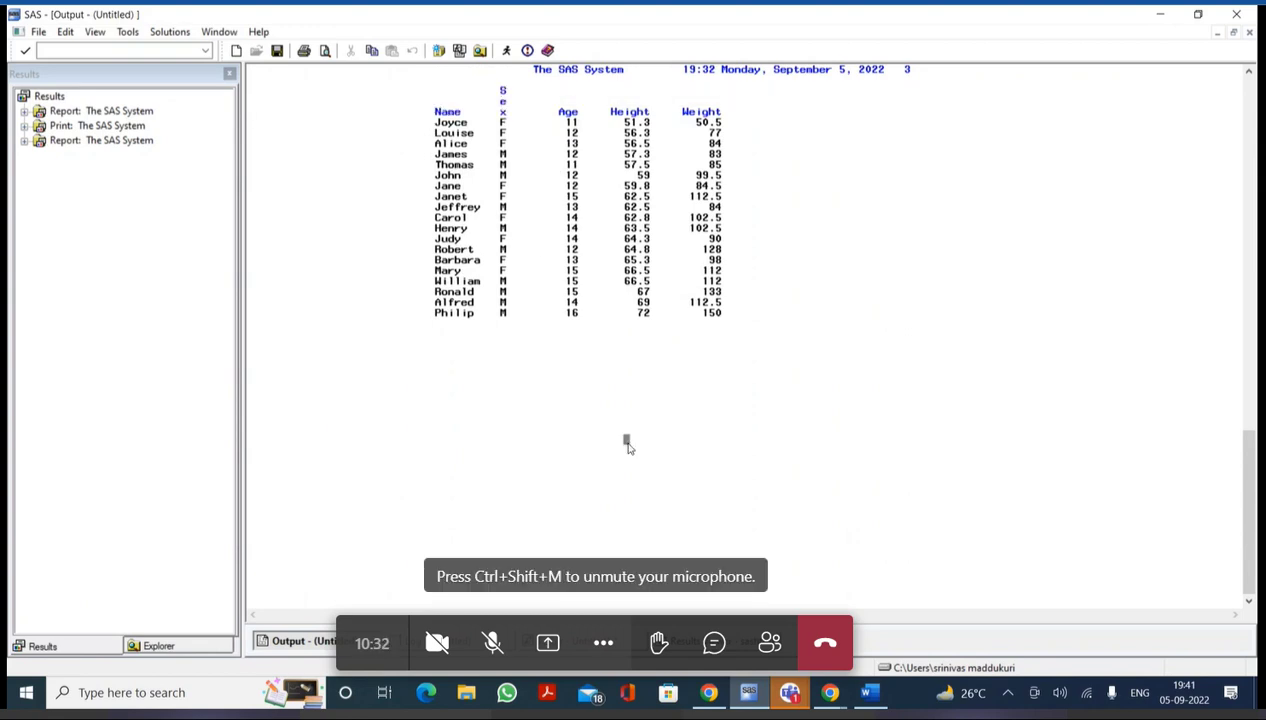
Compare the orientation of the Sex heading on the PROC PRINT page with that on the PROC REPORT page
scroll(628, 447, "up", 10)
scroll(628, 447, "down", 7)
scroll(628, 447, "down", 5)
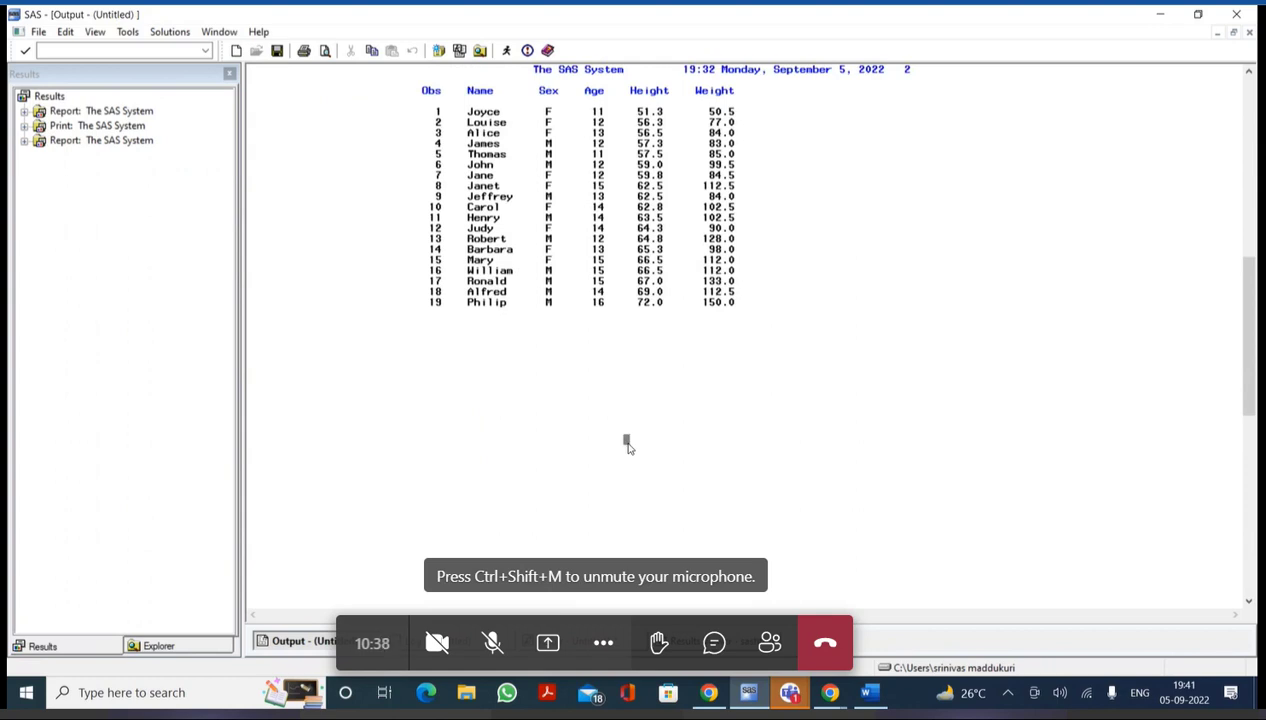
left_click(557, 96)
double_click(558, 95)
scroll(657, 400, "down", 5)
scroll(658, 406, "down", 5)
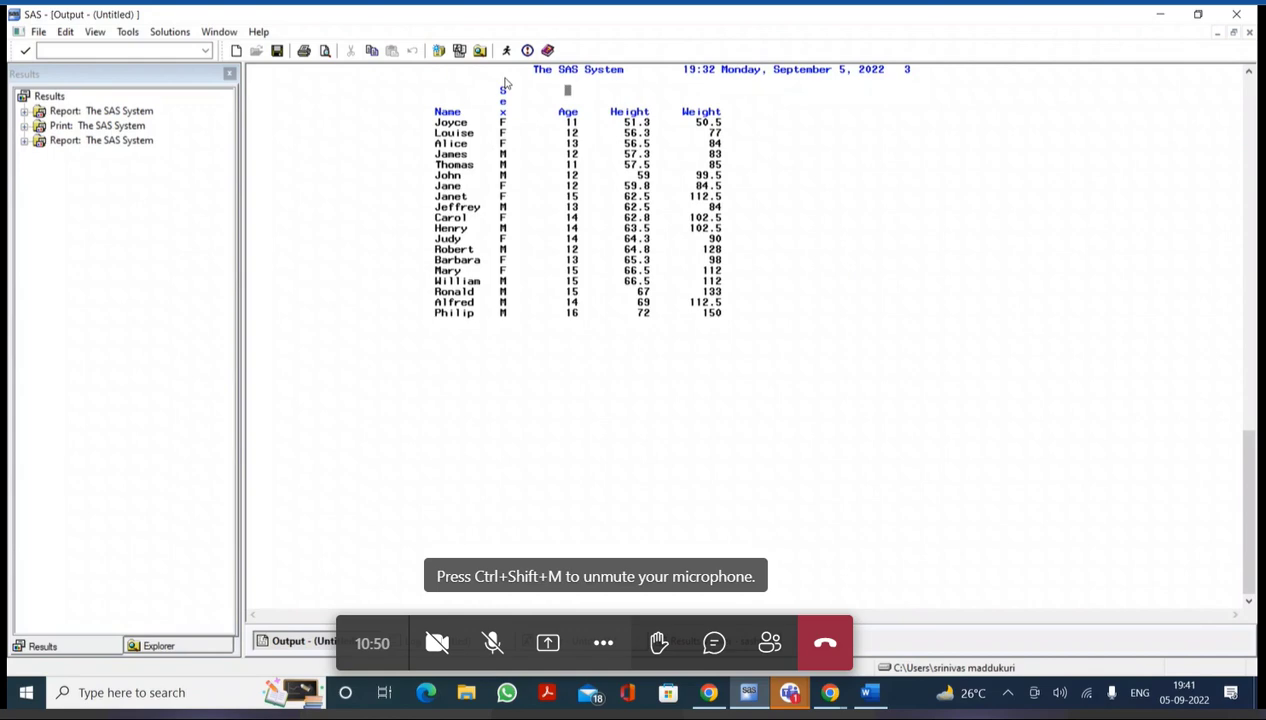
left_click_drag(503, 84, 516, 122)
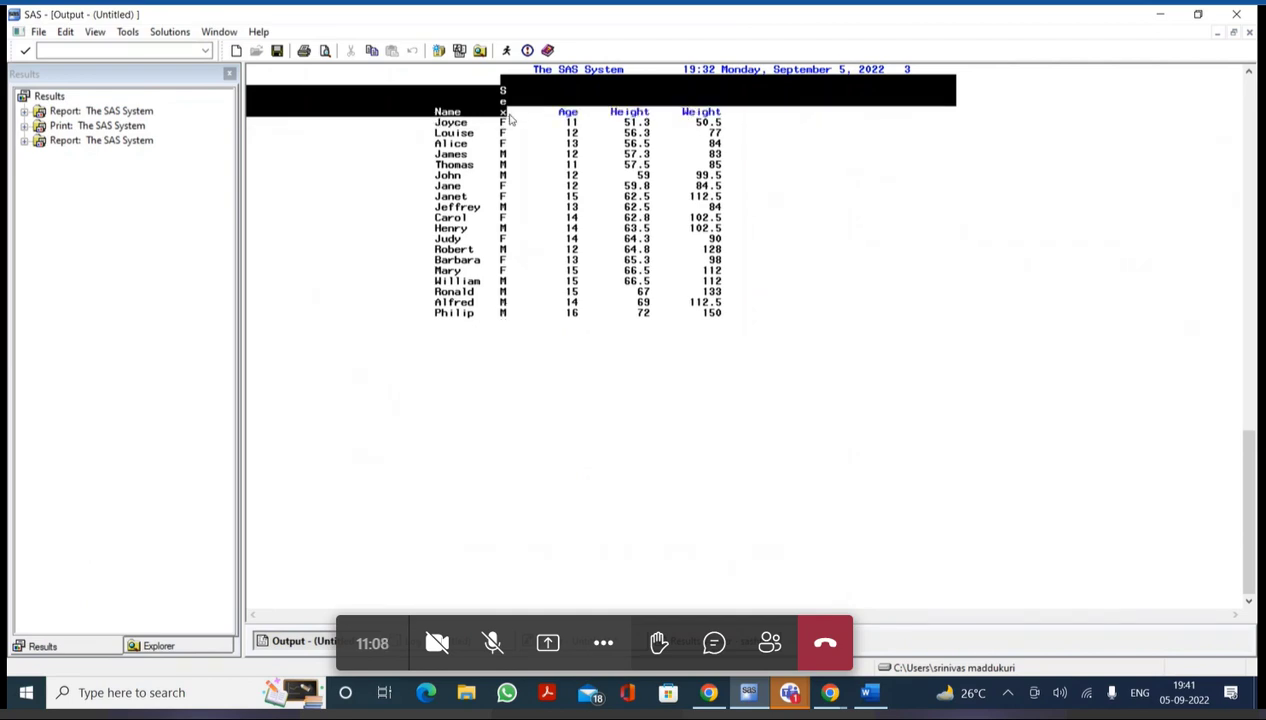
scroll(551, 237, "up", 10)
scroll(551, 237, "up", 5)
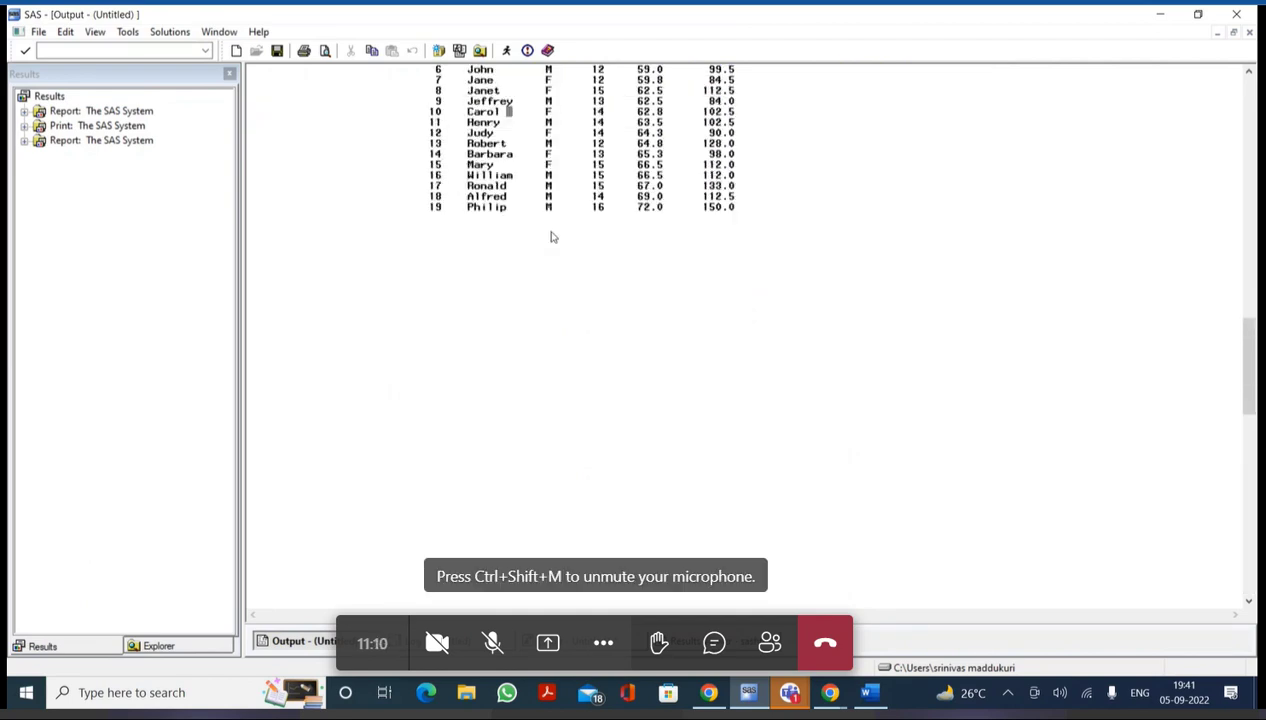
left_click_drag(536, 93, 563, 97)
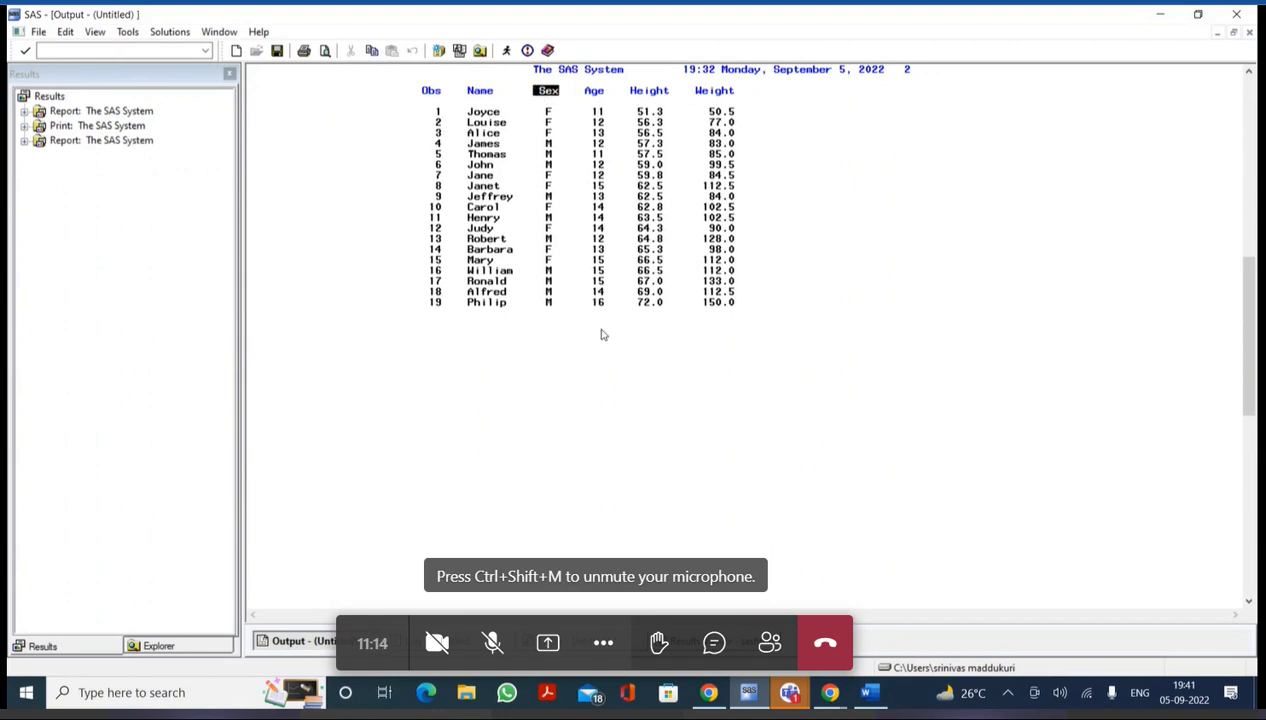
scroll(600, 334, "down", 6)
scroll(601, 334, "down", 1)
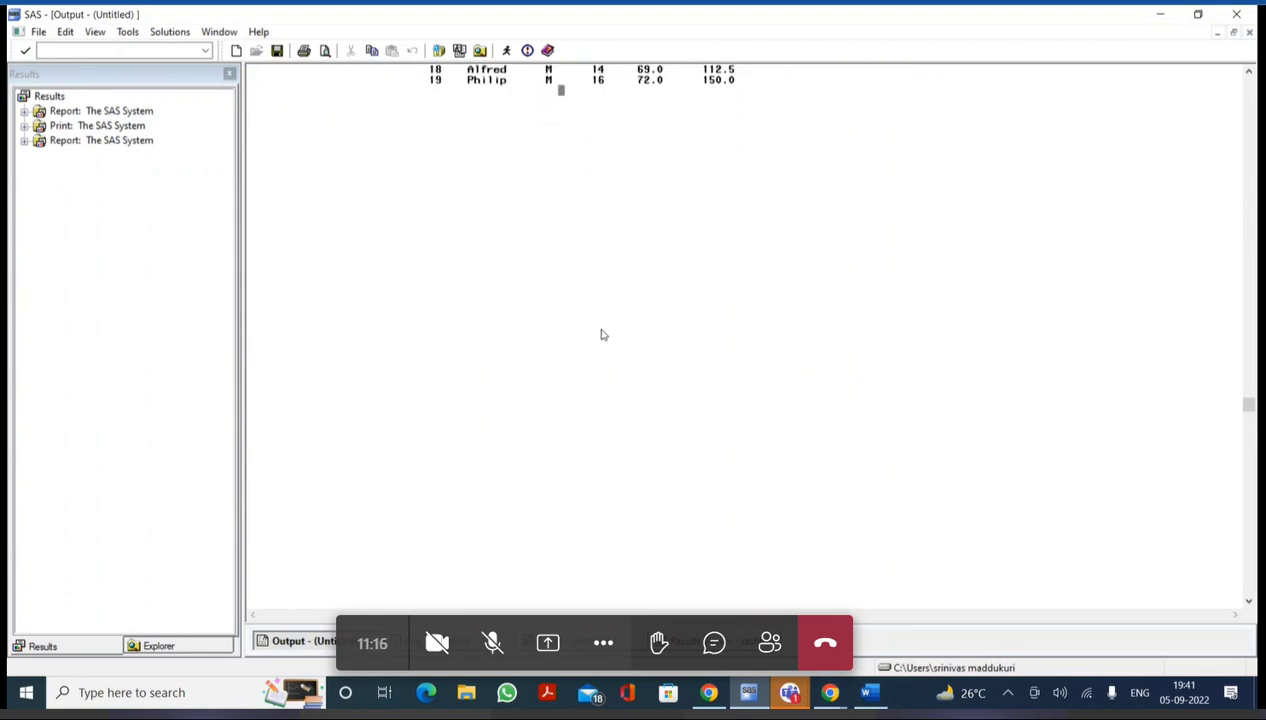
scroll(601, 334, "up", 8)
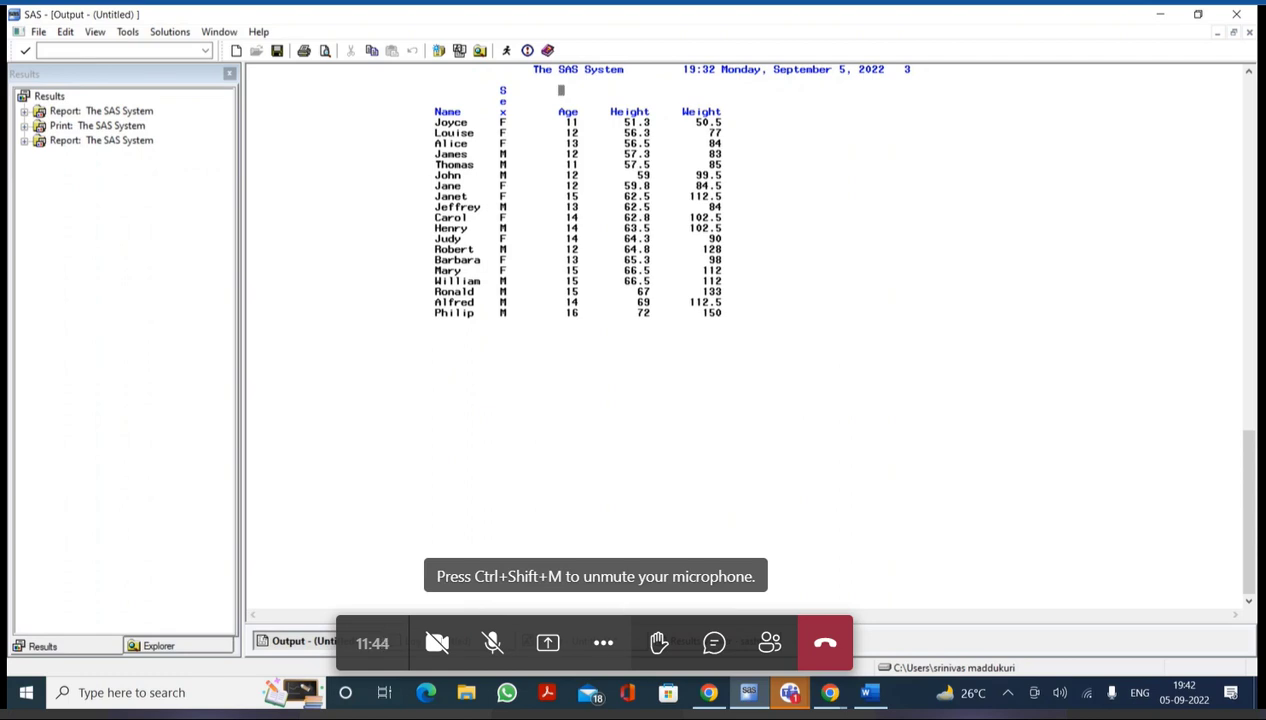
Return to the editor and add the comment "/*data=*/" below the PROC REPORT step, after a blank line
key("ctrl+Tab")
scroll(535, 390, "down", 2)
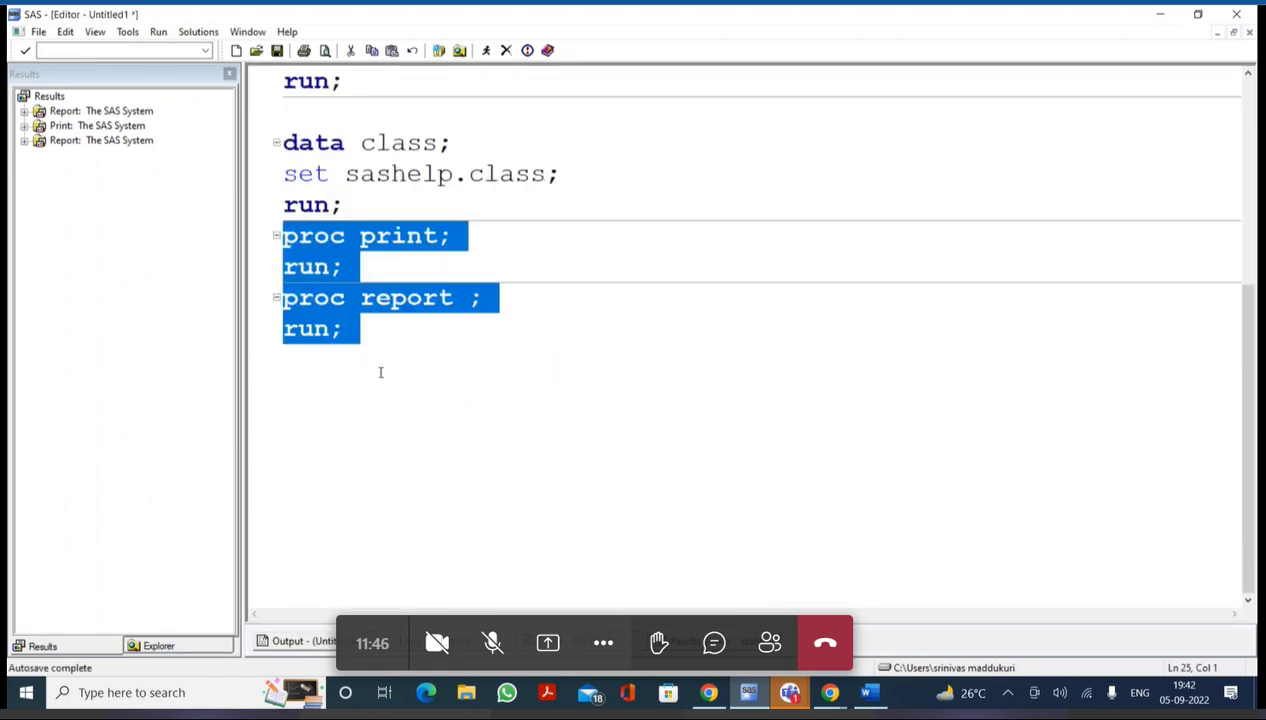
left_click(380, 372)
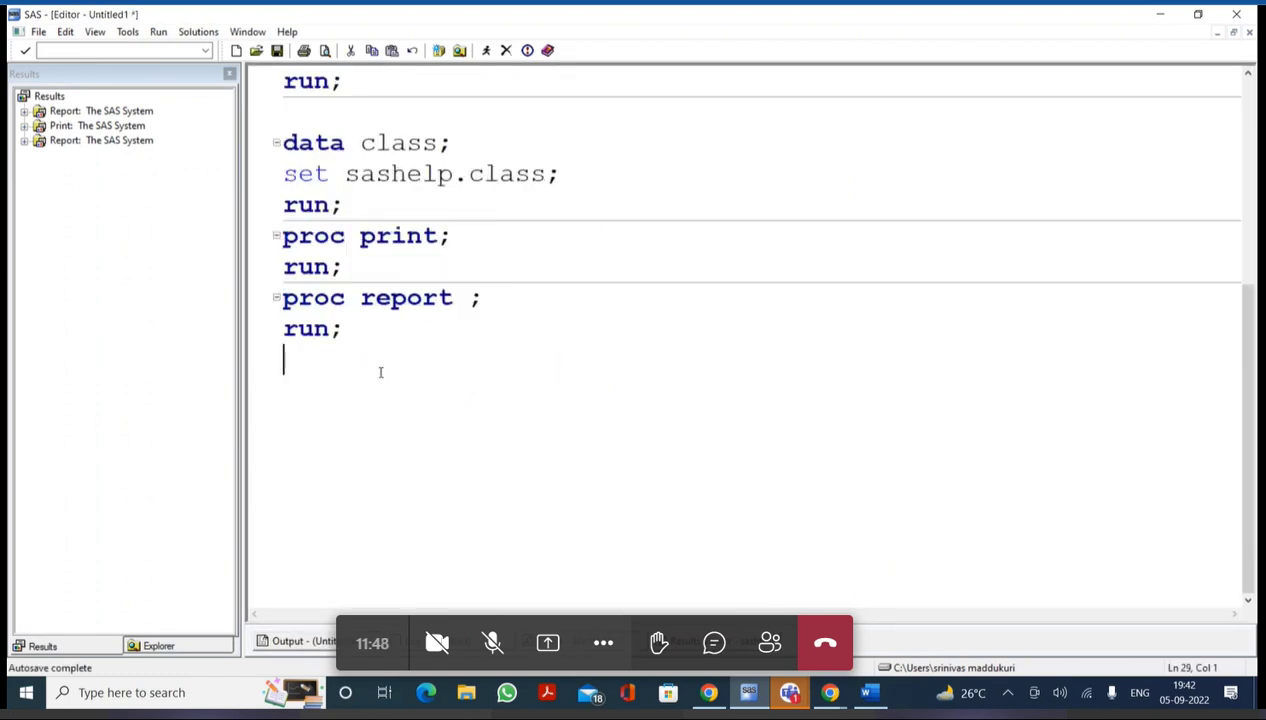
key("Return")
key("ctrl+slash")
key("Left")
key("Right")
key("Right")
type("data=")
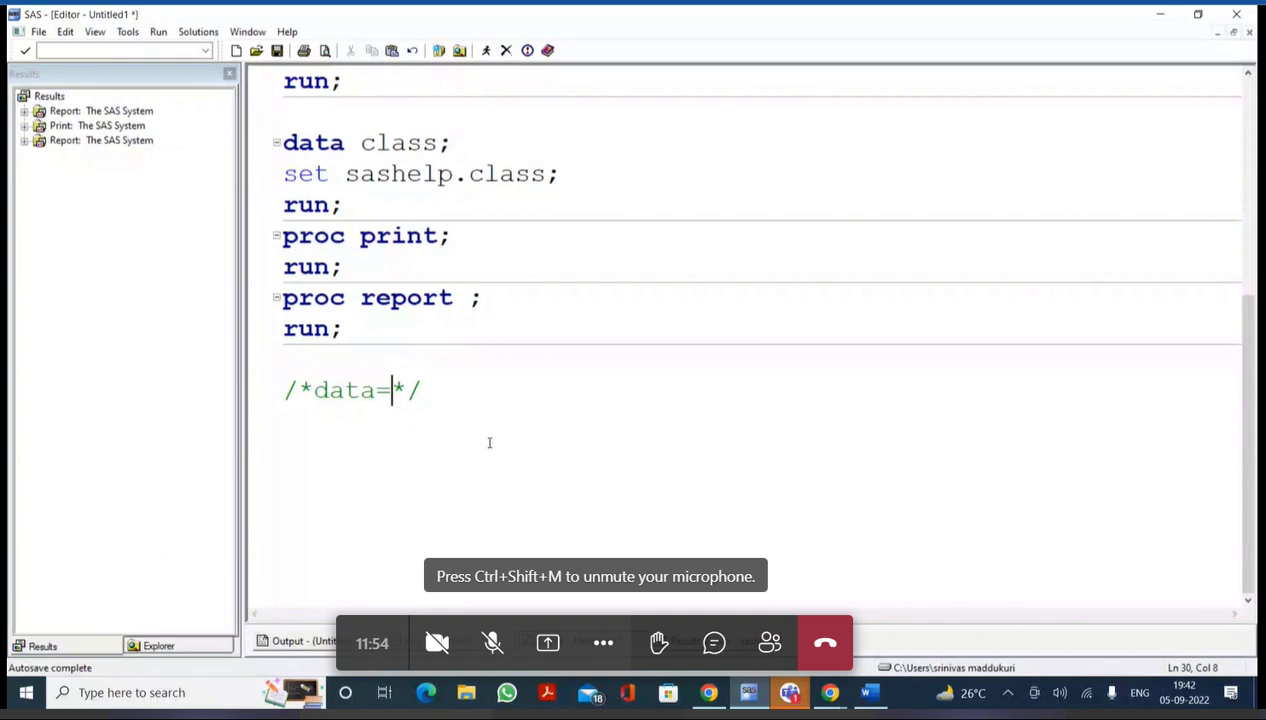
key("End")
type("proc r")
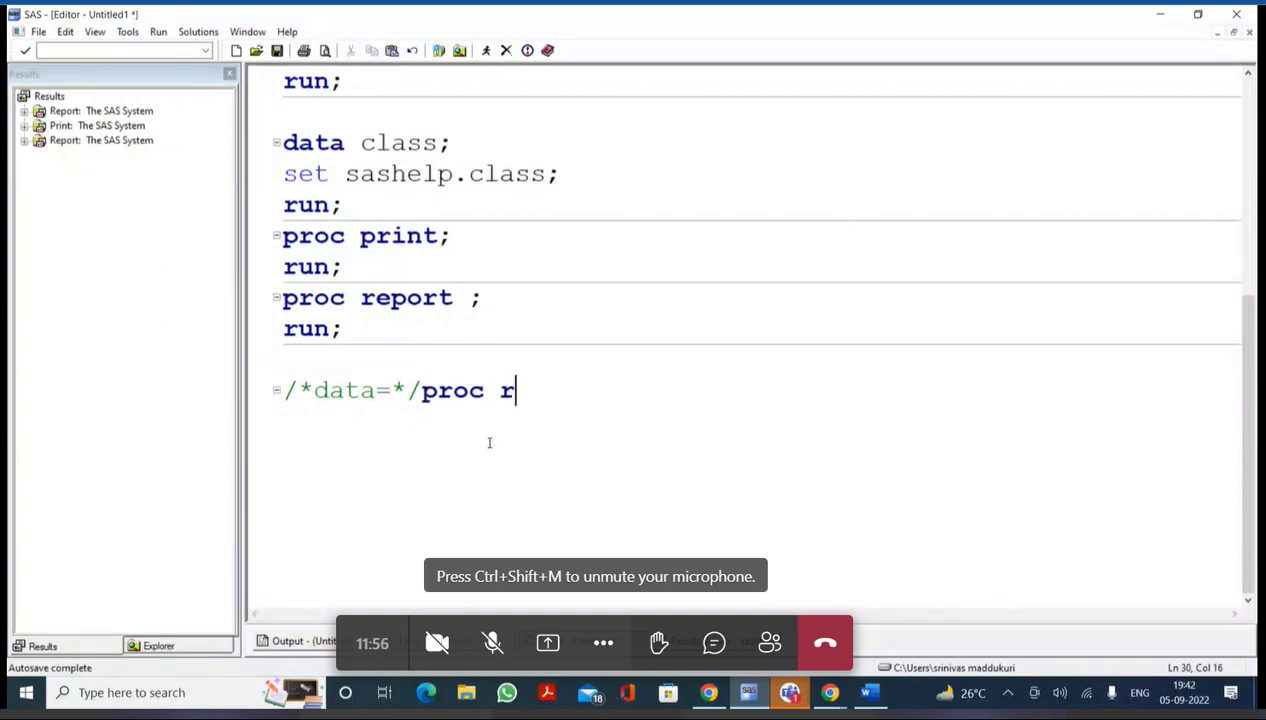
key("BackSpace")
key("BackSpace")
key("BackSpace")
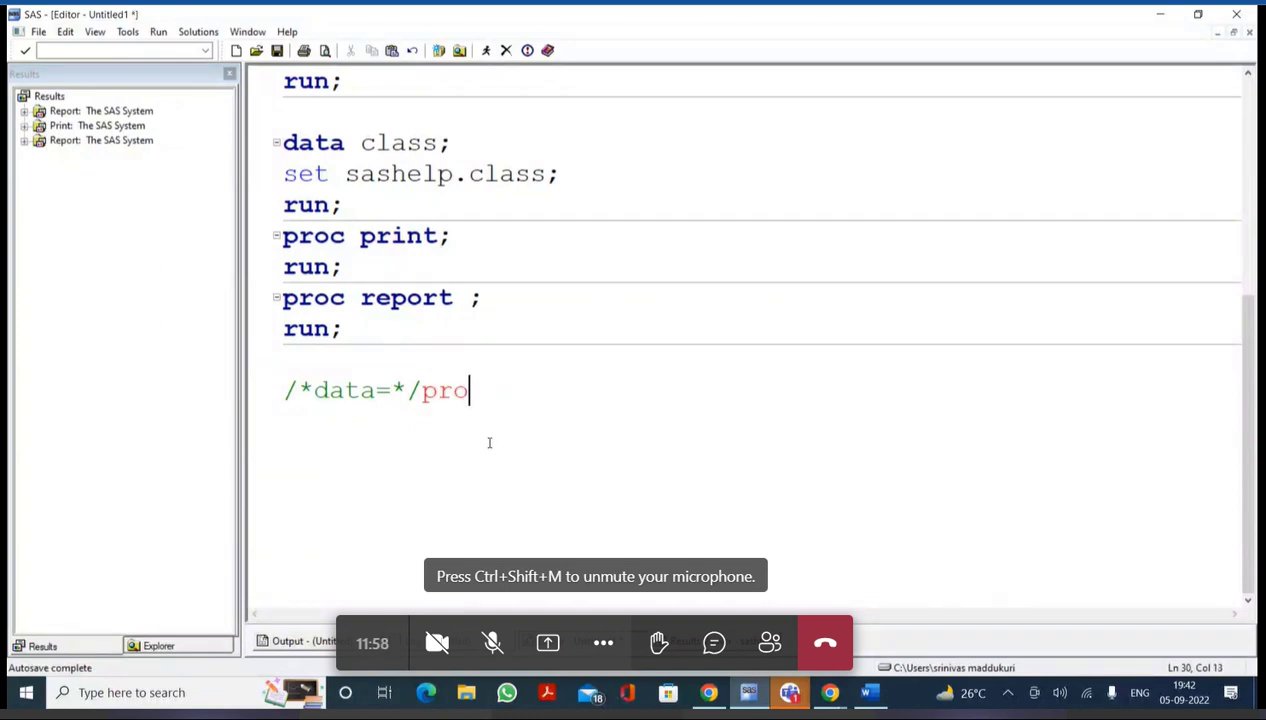
key("BackSpace")
key("BackSpace")
key("BackSpace")
Under the data= comment, write a report step with the lines "proc report data=sashelp.class;" and "run;"
key("Return")
type("proc repor")
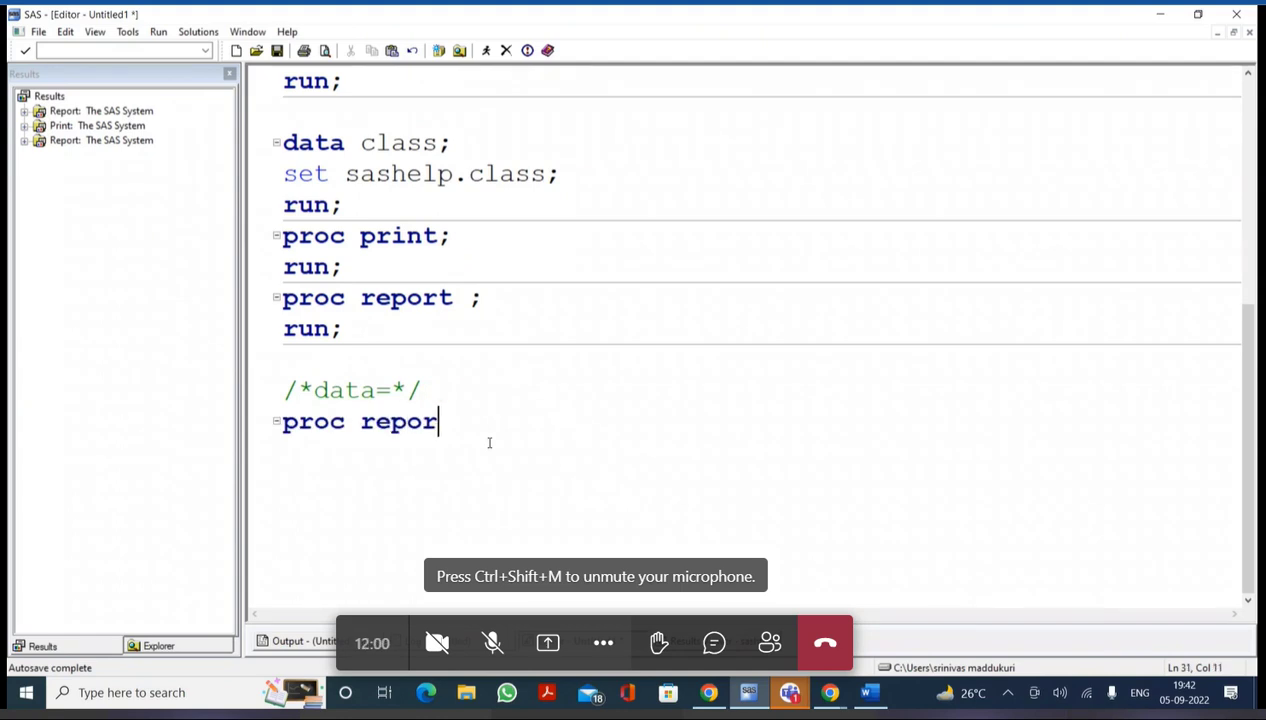
type("t data=")
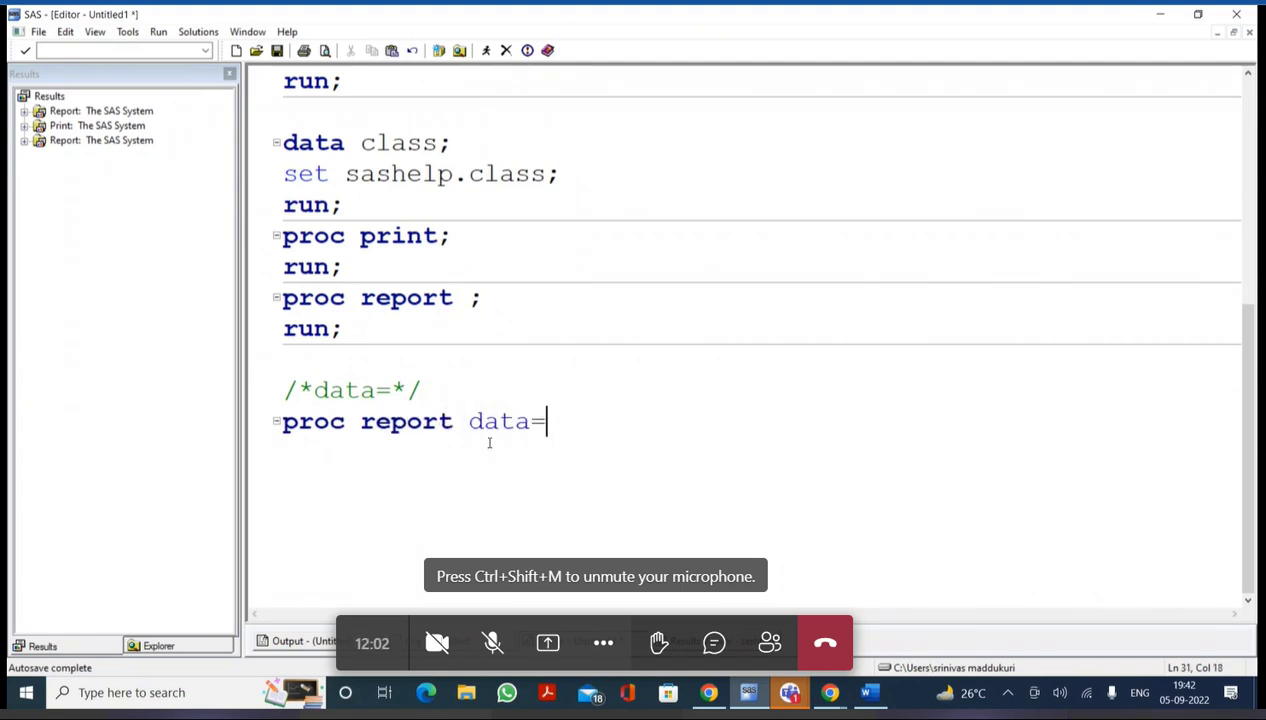
type("sashelp")
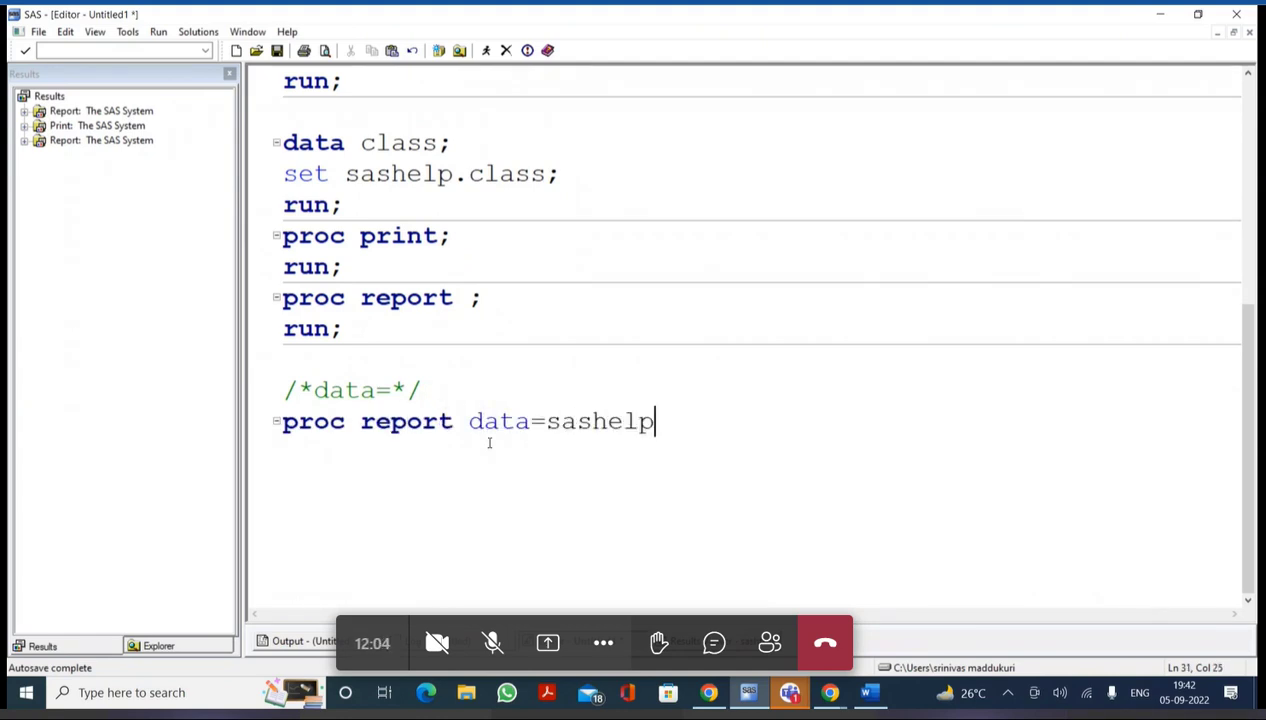
type(".class;")
key("Return")
type("run;")
key("Return")
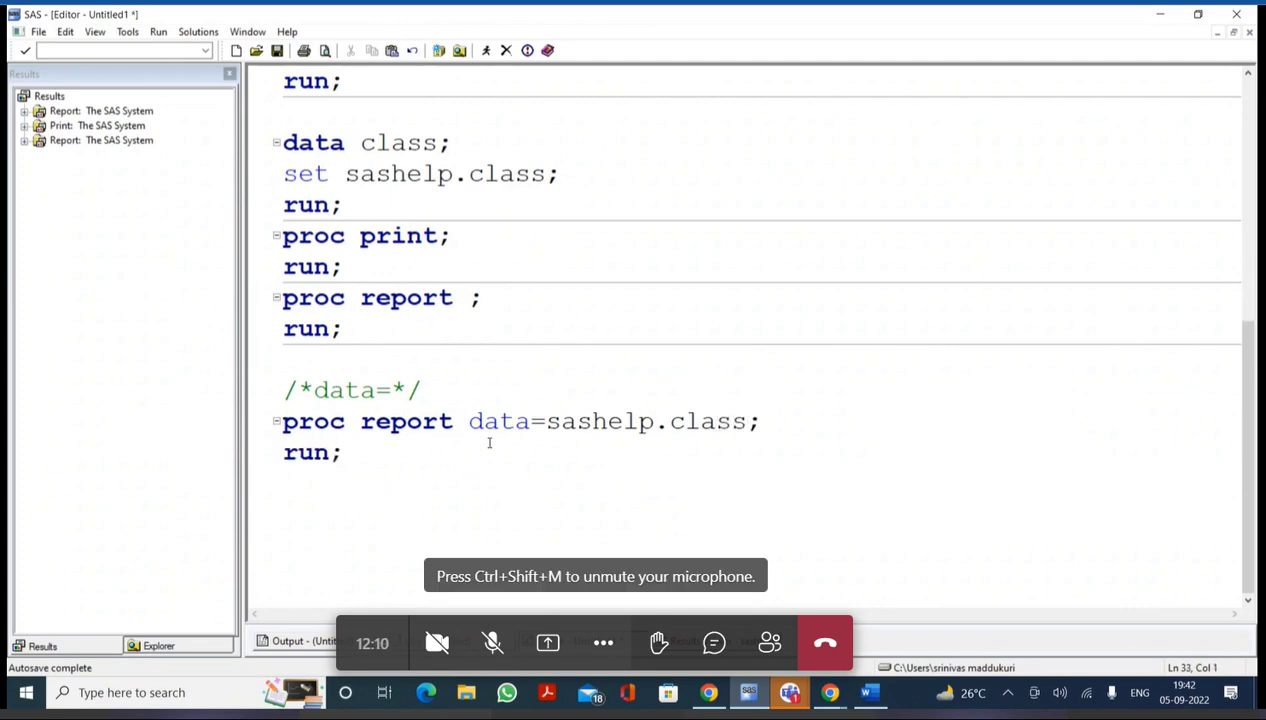
Run the commented data=sashelp.class report block to produce its table, and return to the editor
left_click_drag(463, 435, 475, 483)
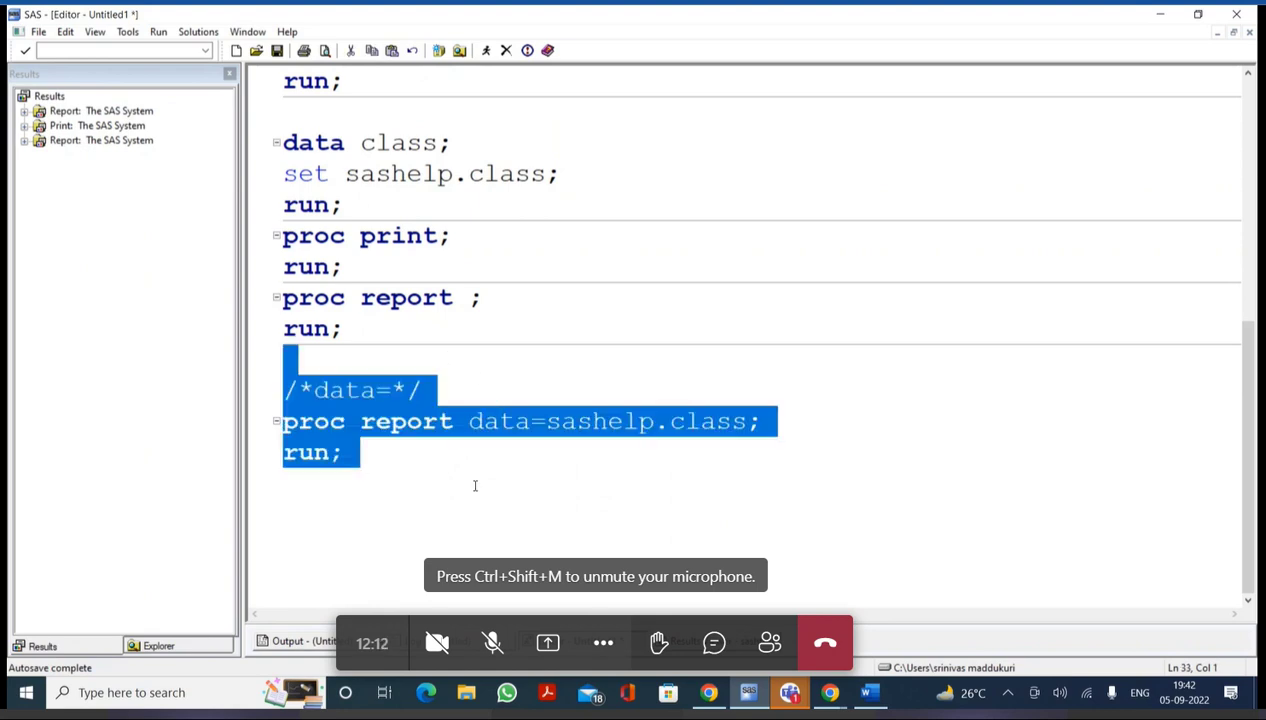
left_click(486, 50)
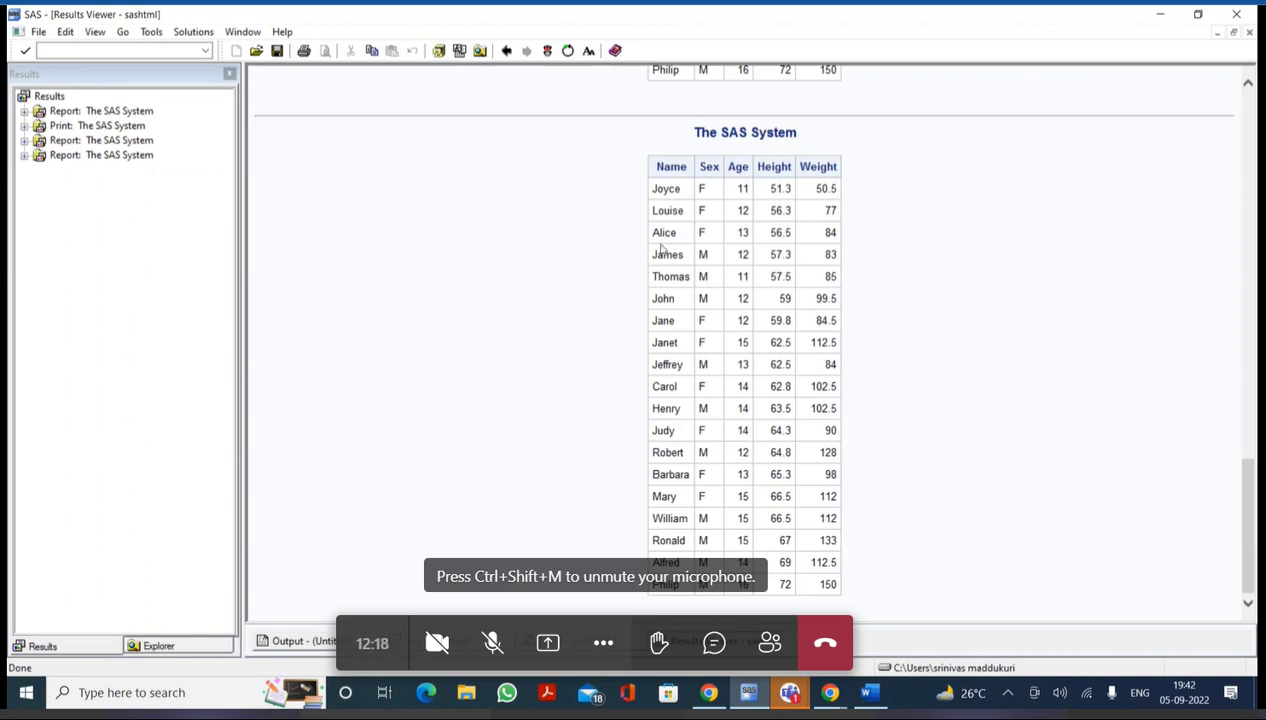
key("ctrl+Tab")
Extend the data= comment to read "data=specify the dataset name for which we want to get report"
left_click(352, 389)
left_click(390, 390)
type("specify the data")
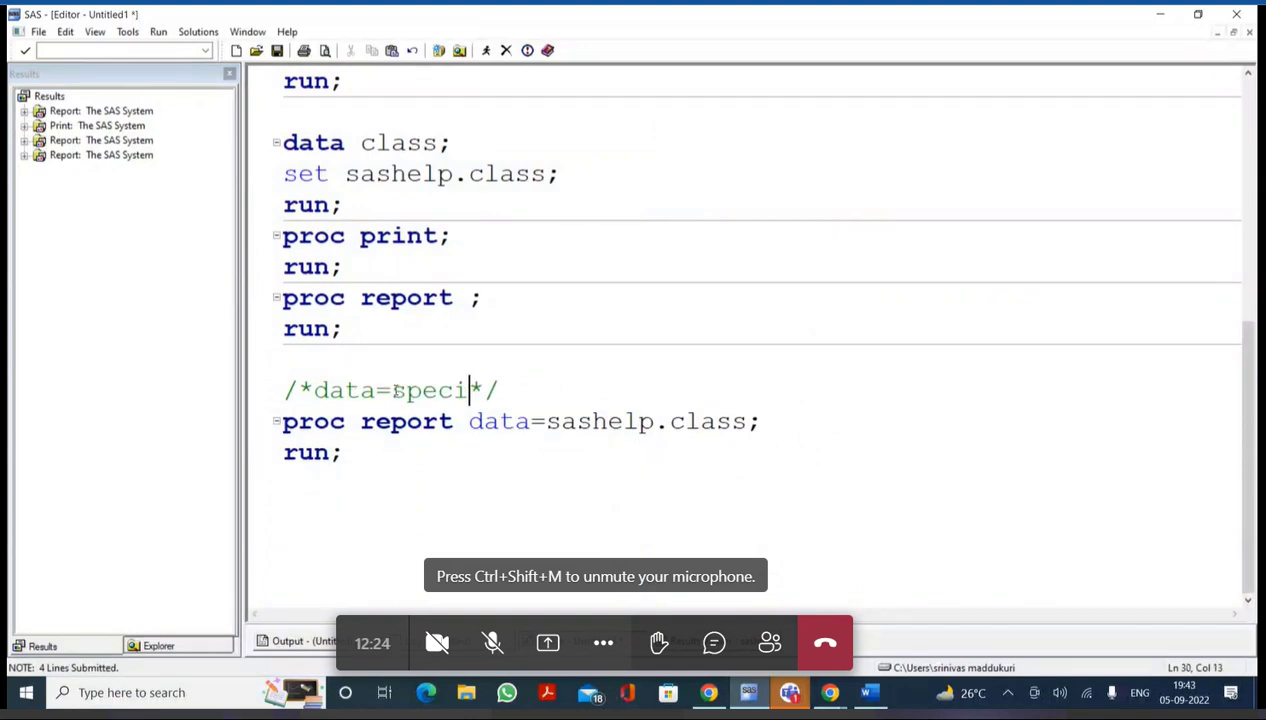
type("set name")
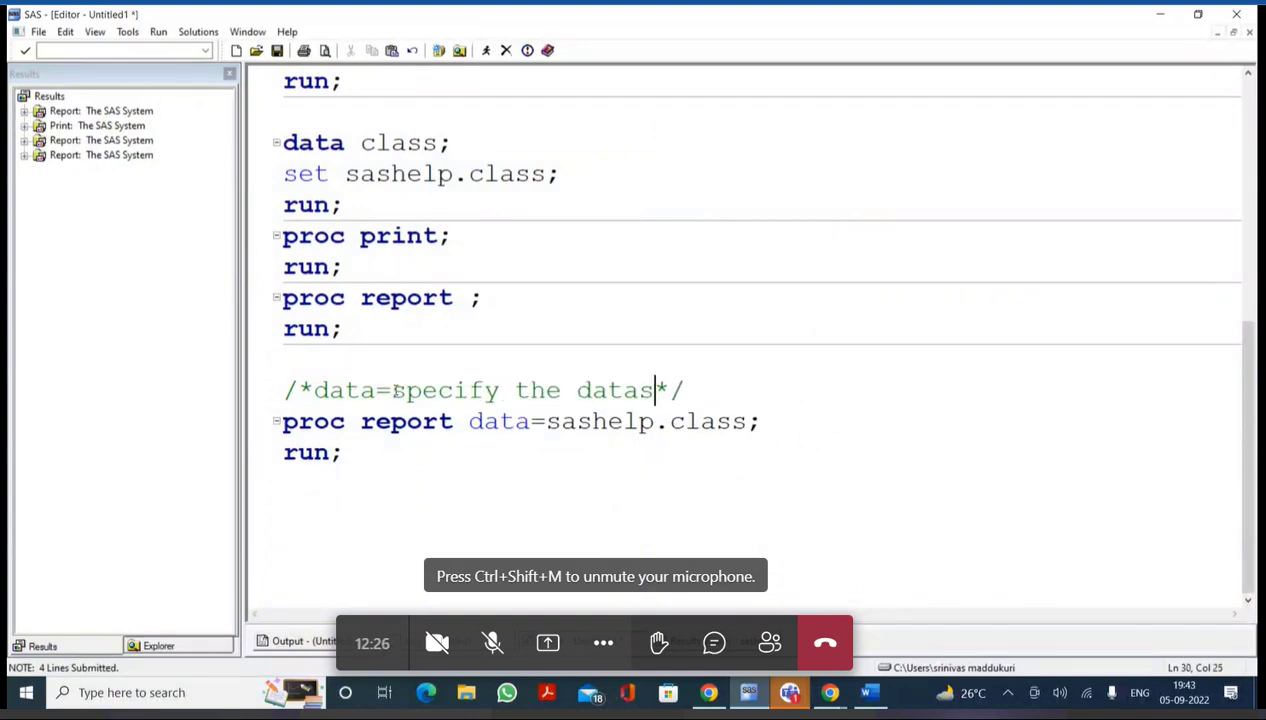
type(" for ")
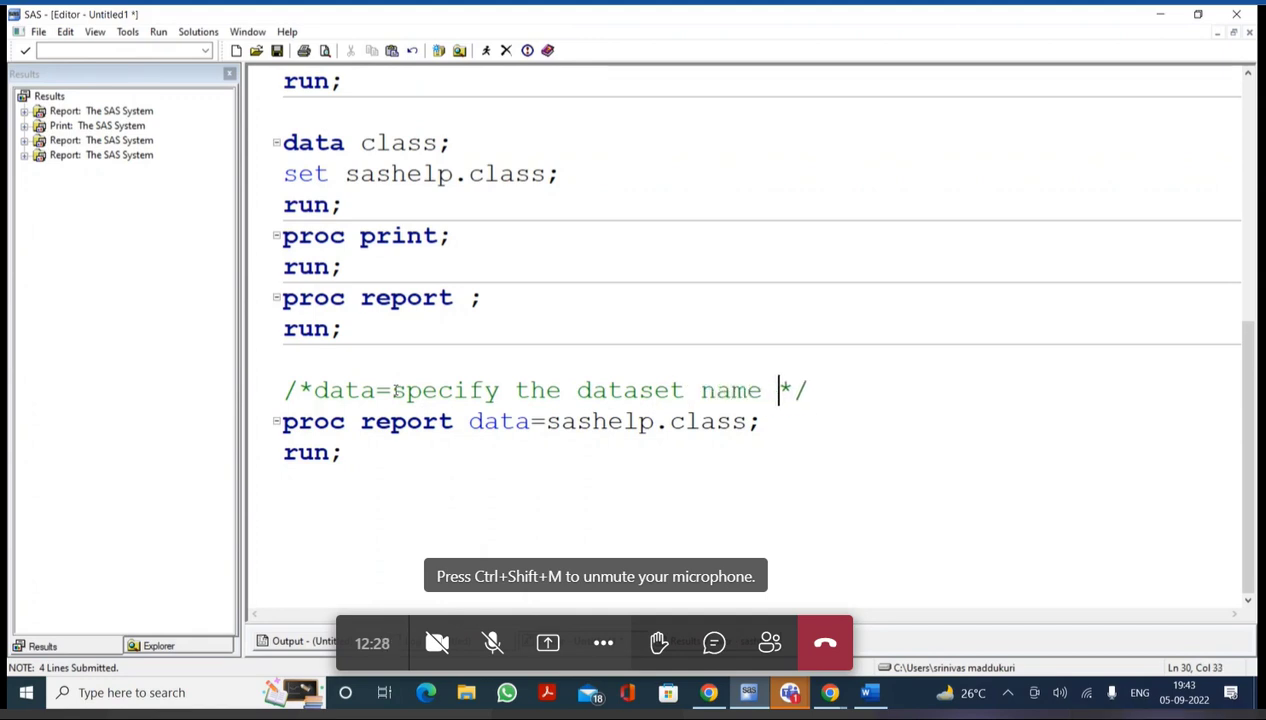
type("which we want")
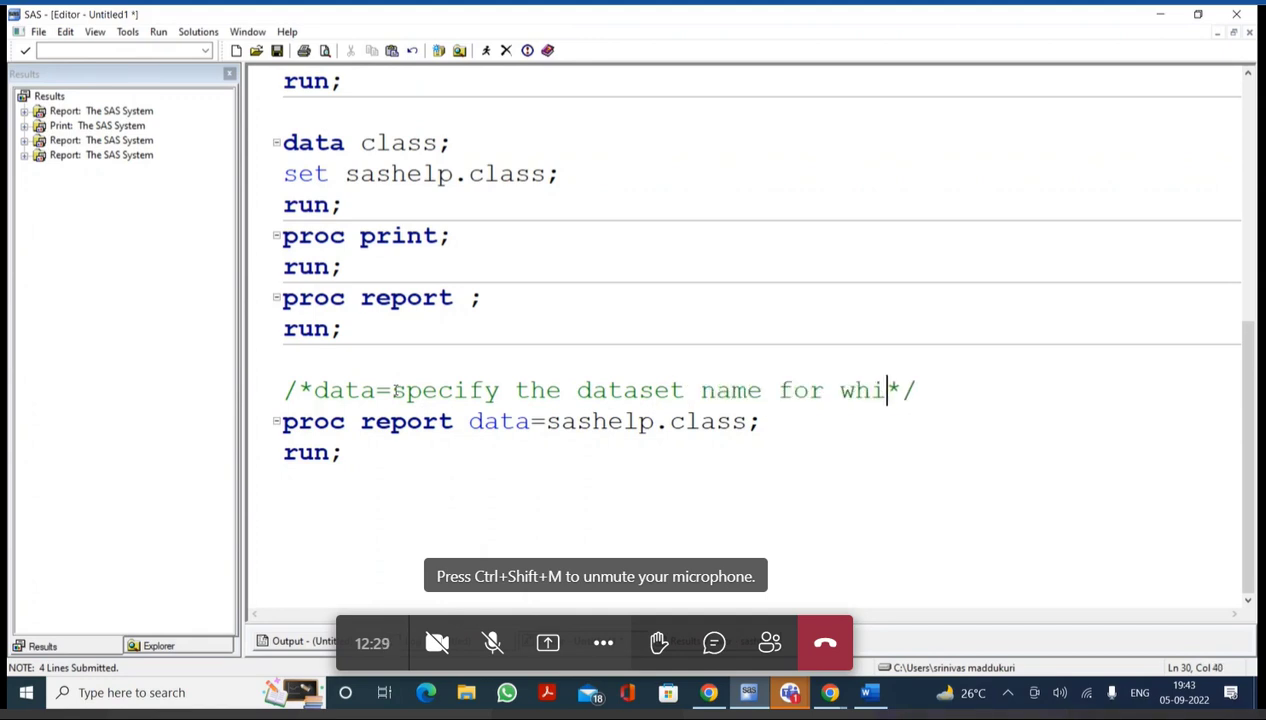
type(" to get")
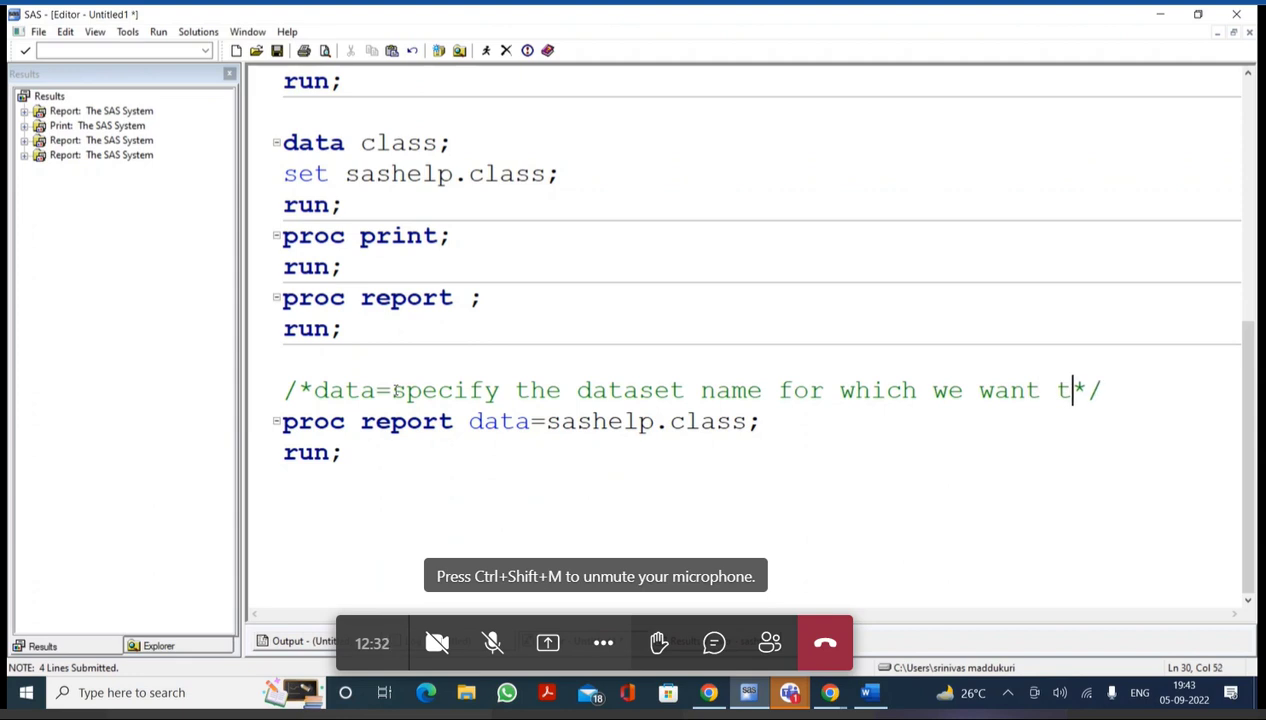
type(" report")
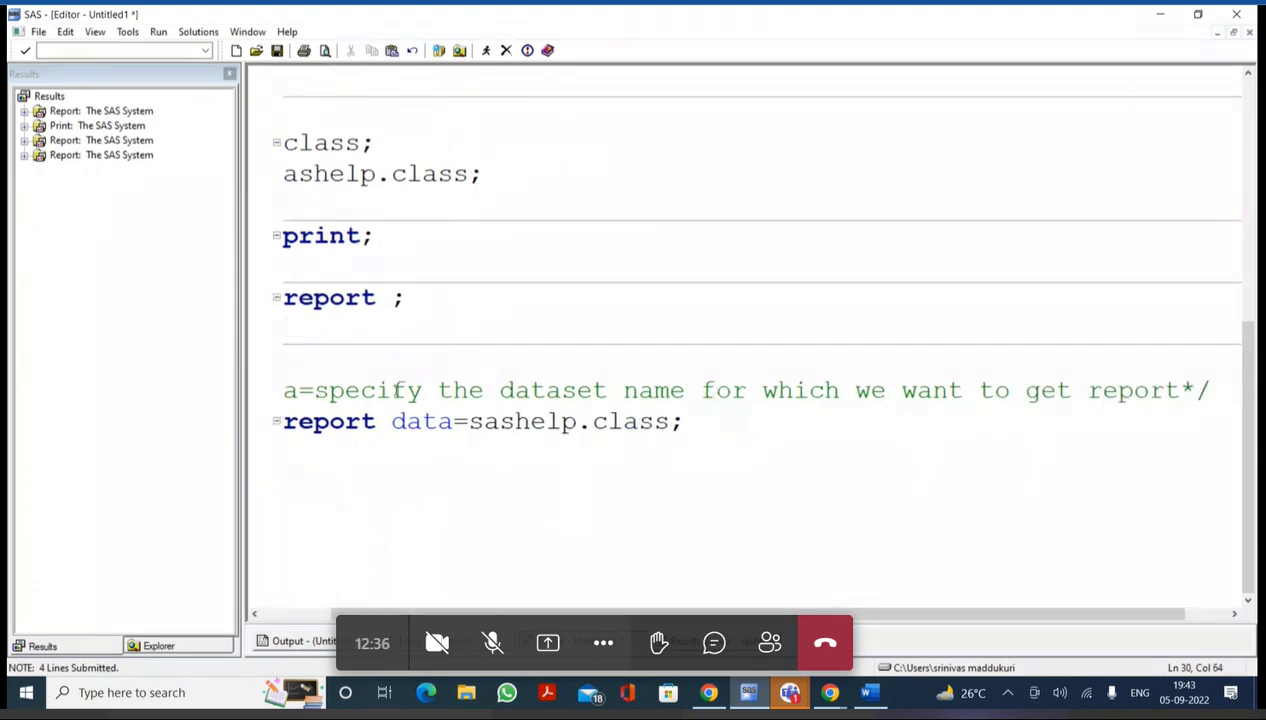
mouse_move(309, 390)
left_mouse_down()
mouse_move(284, 390)
mouse_move(314, 390)
left_mouse_up()
left_click(517, 474)
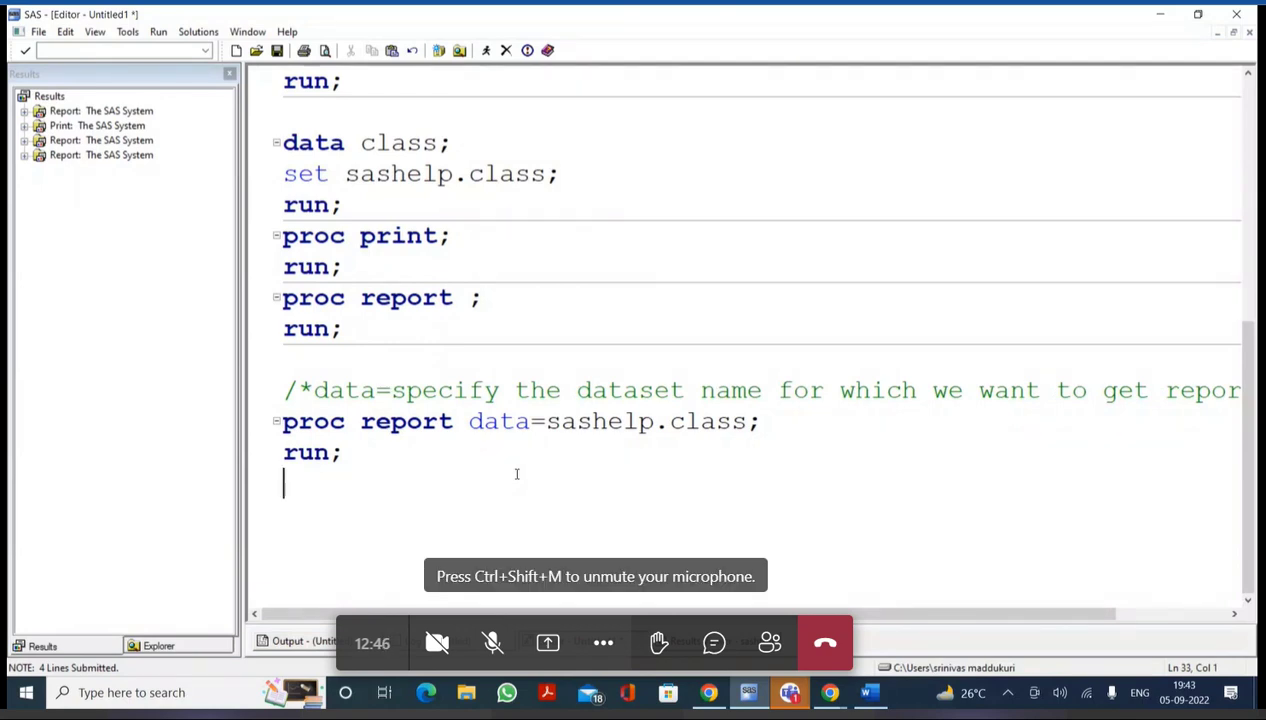
Rerun only the two lines of the sashelp.class report step, without the comment, and return to the editor
left_click_drag(347, 457, 283, 421)
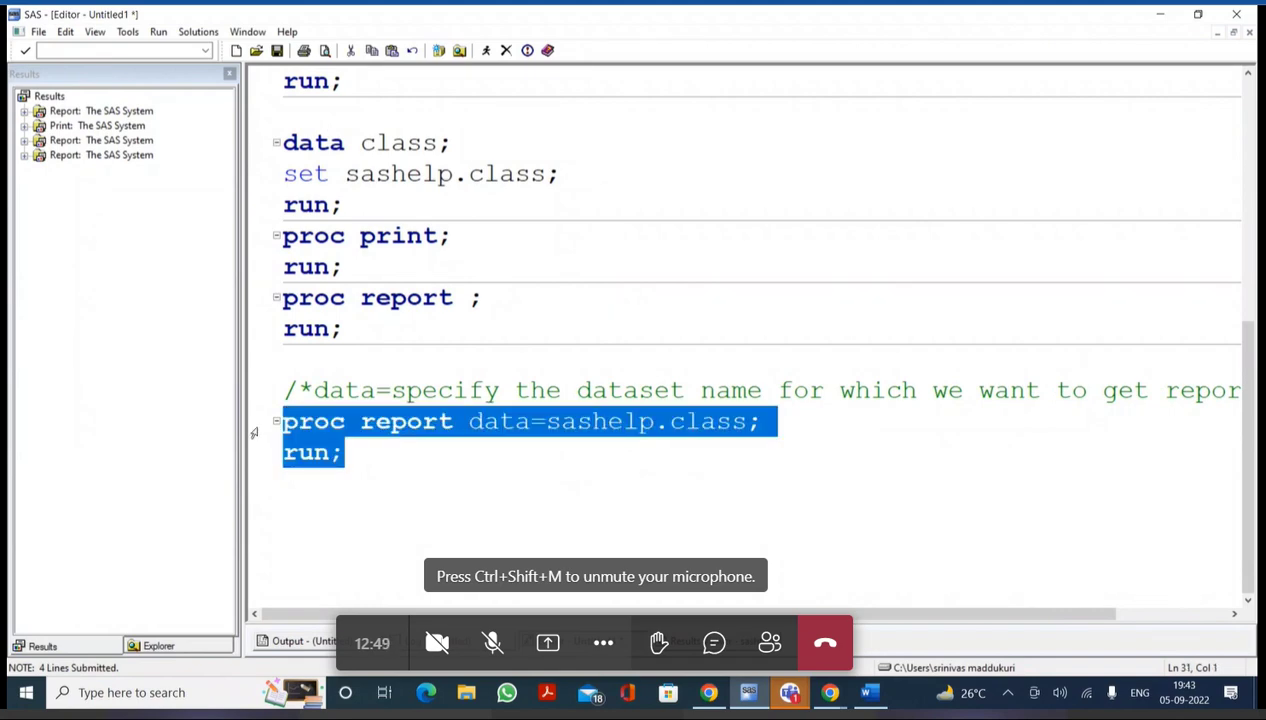
left_click(488, 53)
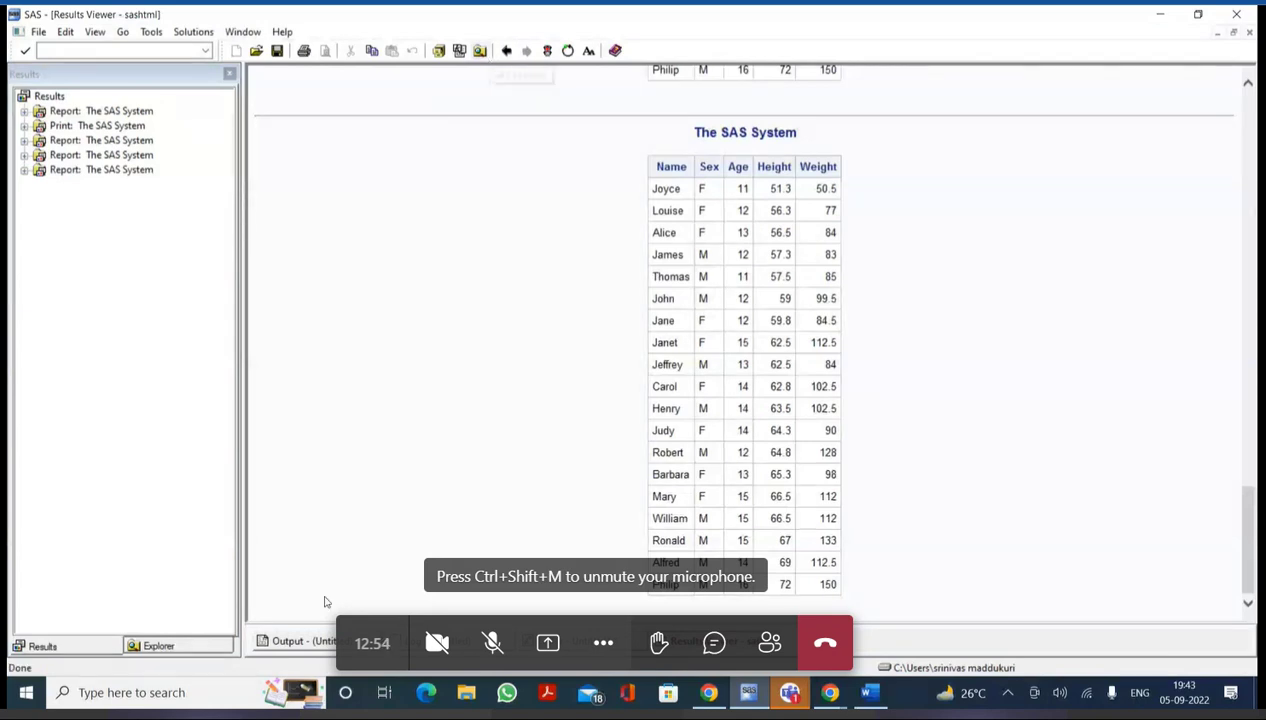
left_click(328, 645)
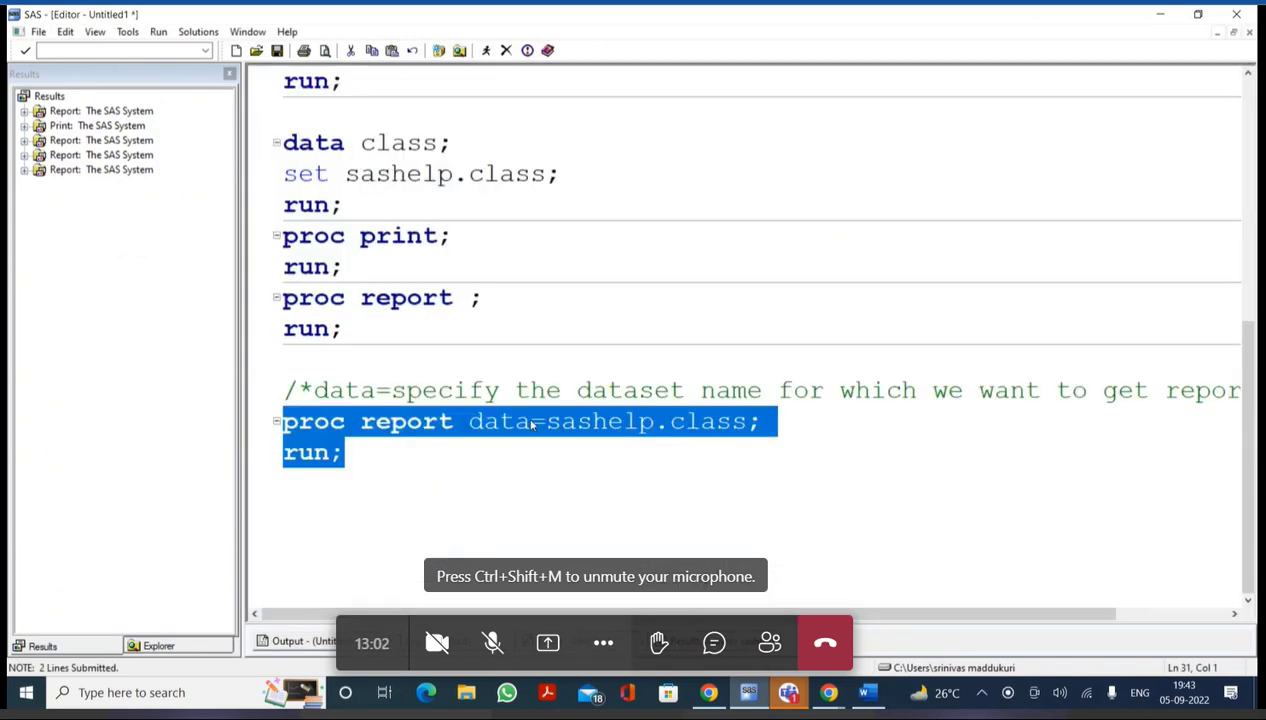
Add the comment "/*out=dataset name*/" below the sashelp.class report step, after blank lines
left_click(388, 334)
key("Return")
key("Return")
type("out=")
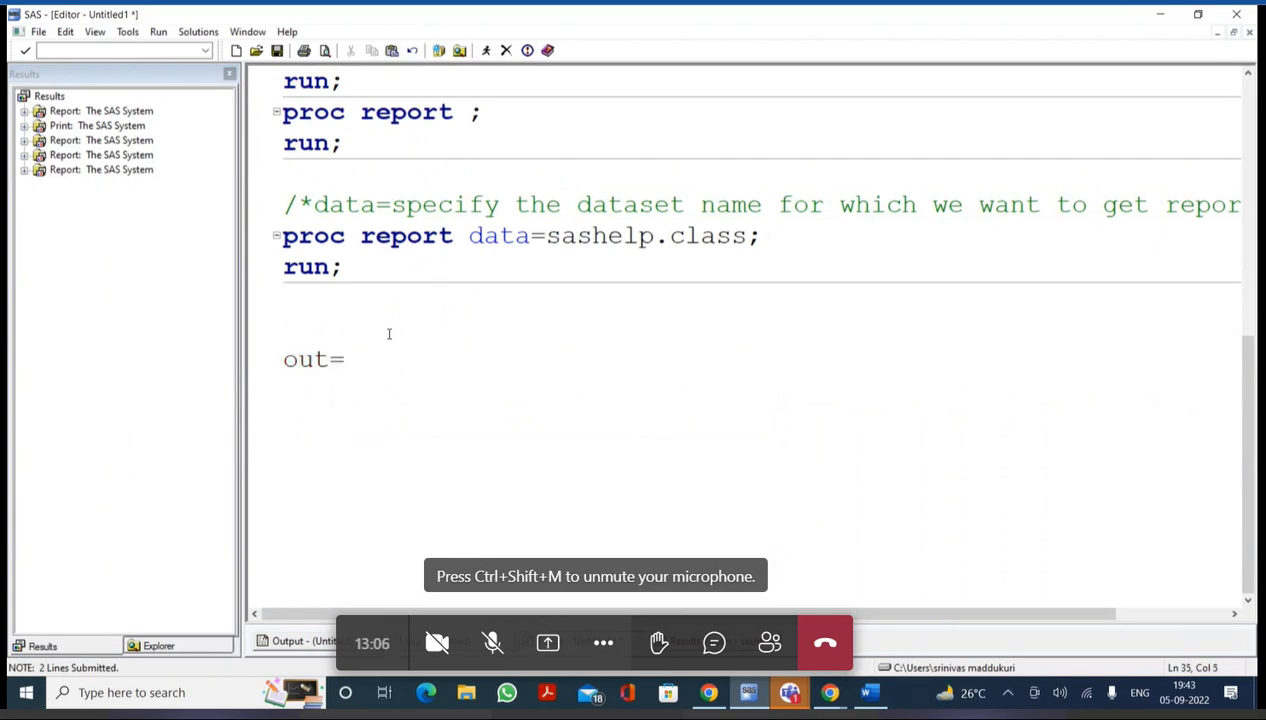
key("ctrl+slash")
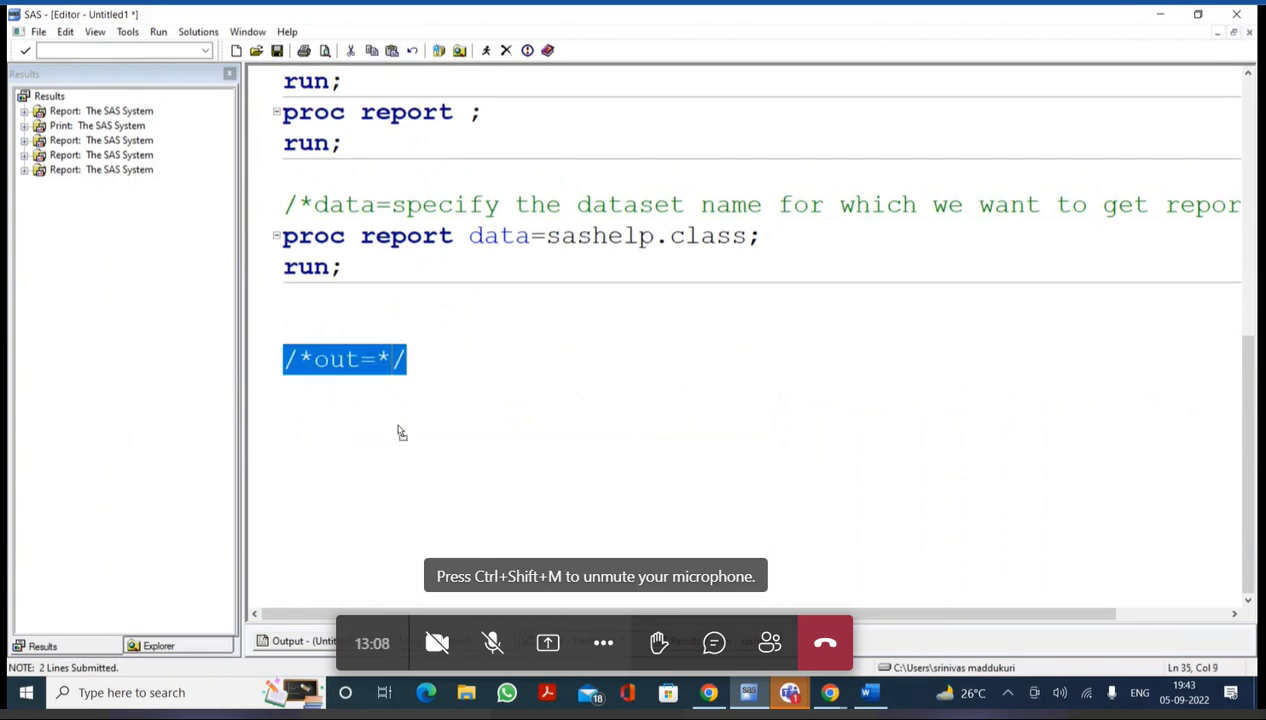
left_click(378, 358)
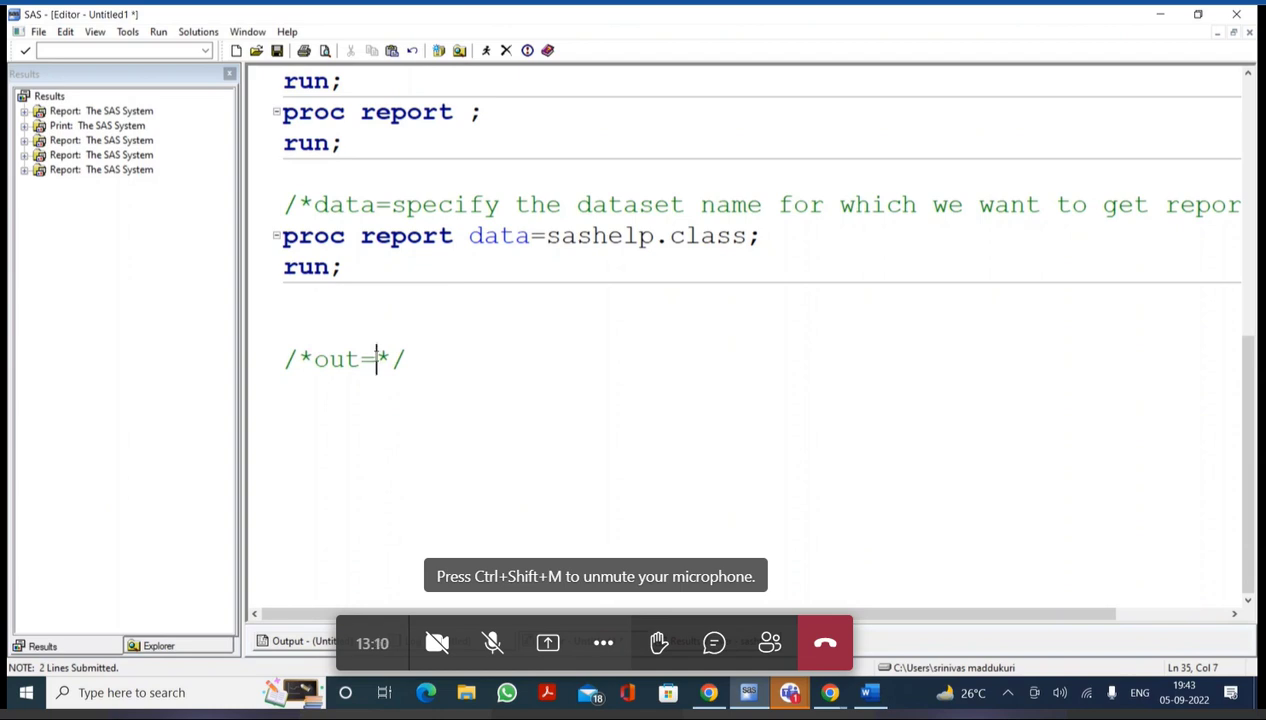
type("datase")
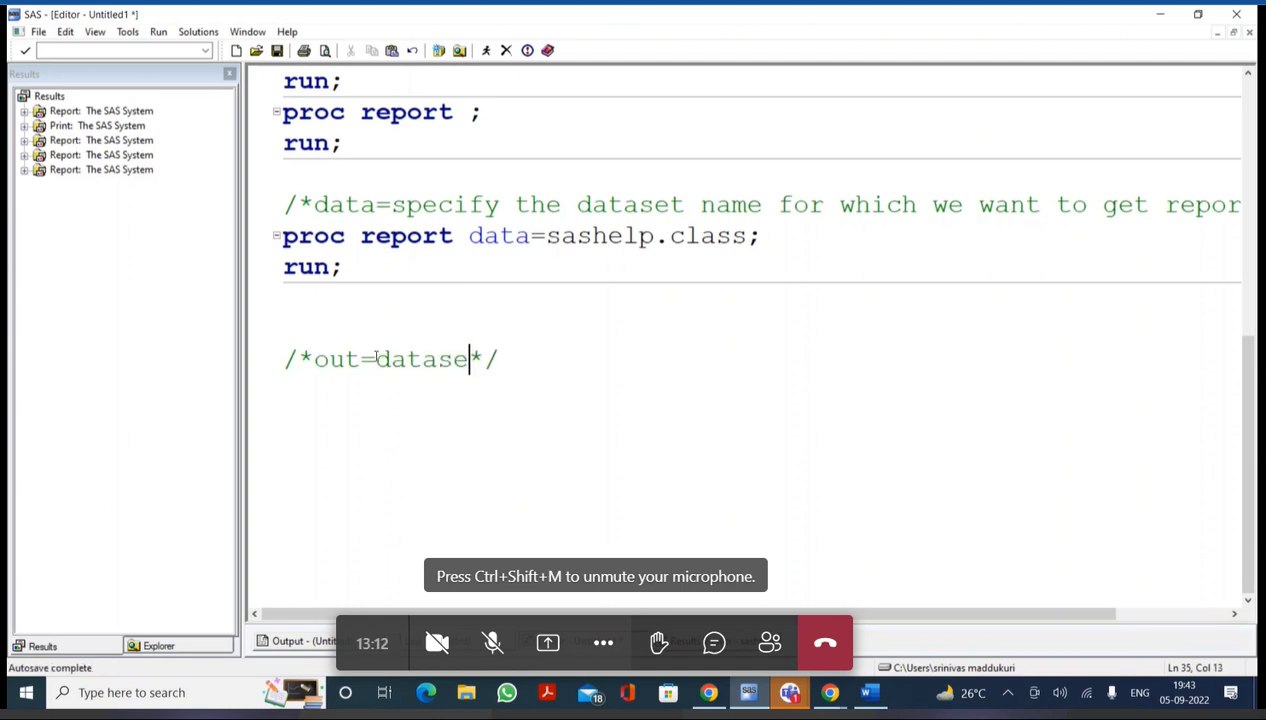
type("t name")
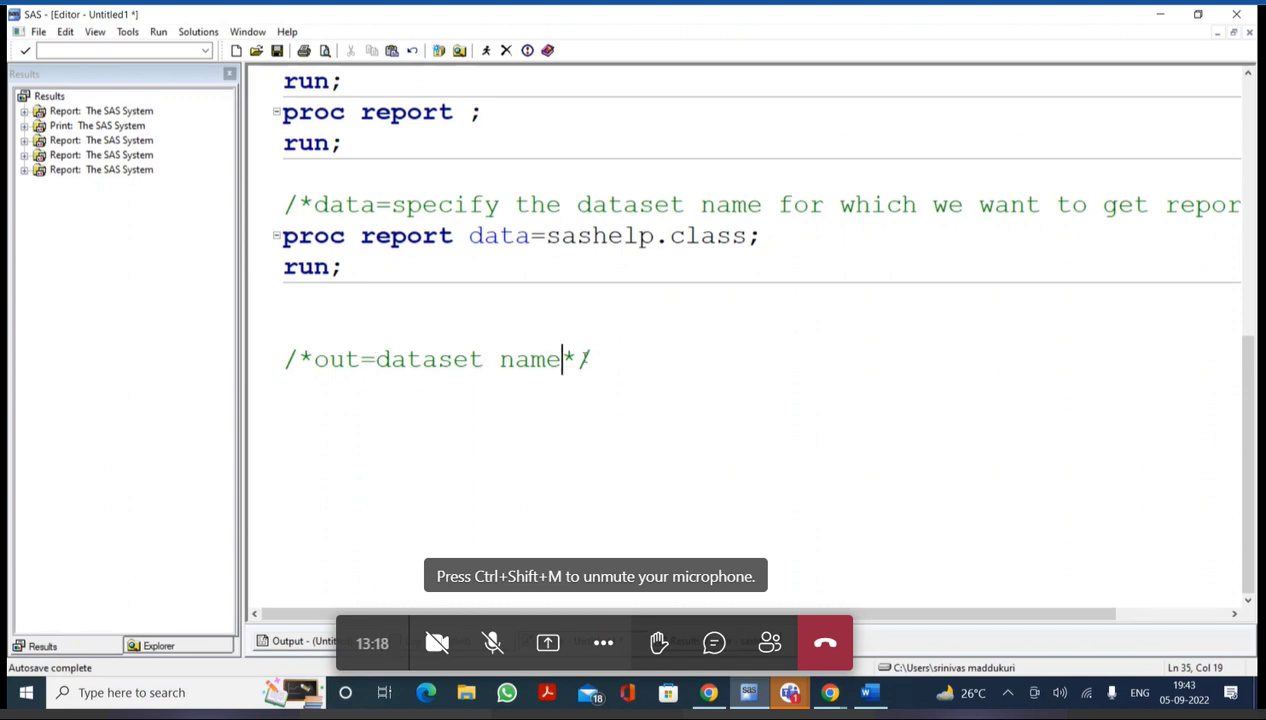
Under the out= comment, write a report step with the lines "proc report data=class out=temp;" and "run;"
left_click(589, 358)
type("proc")
key("BackSpace")
key("BackSpace")
key("BackSpace")
key("BackSpace")
key("BackSpace")
key("Return")
type("proc report da")
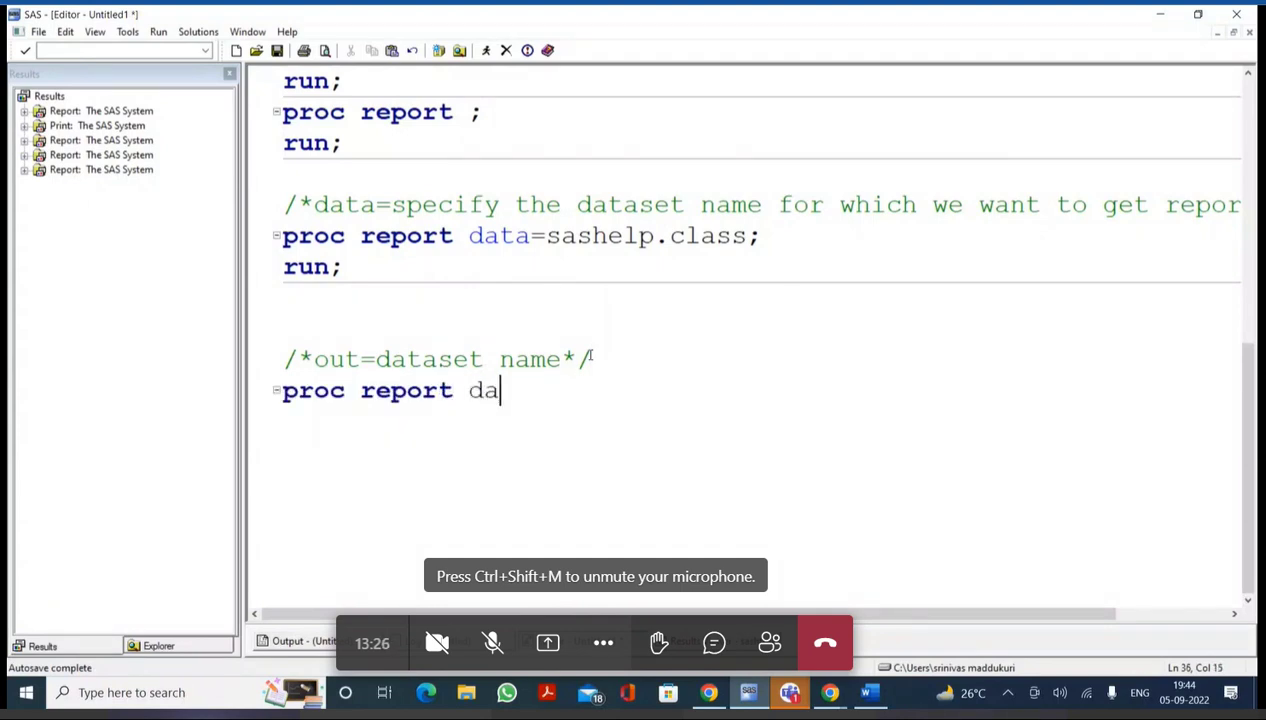
type("ta=class")
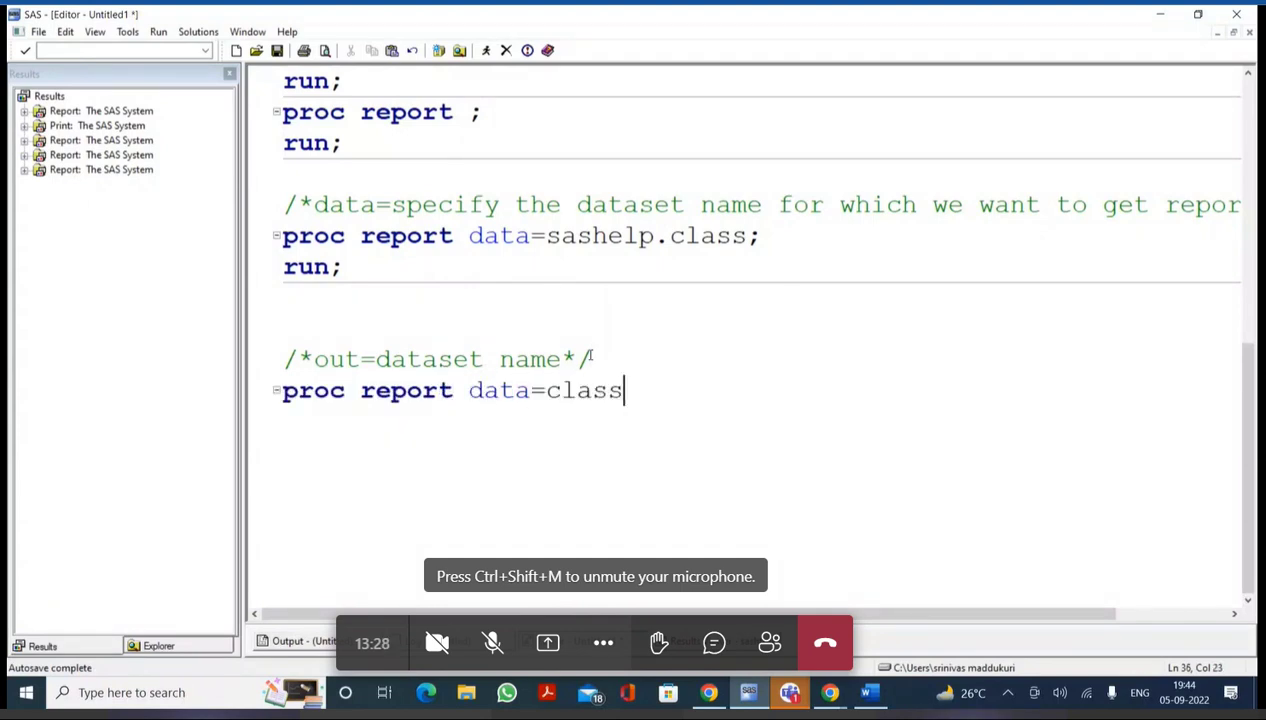
type(" out=")
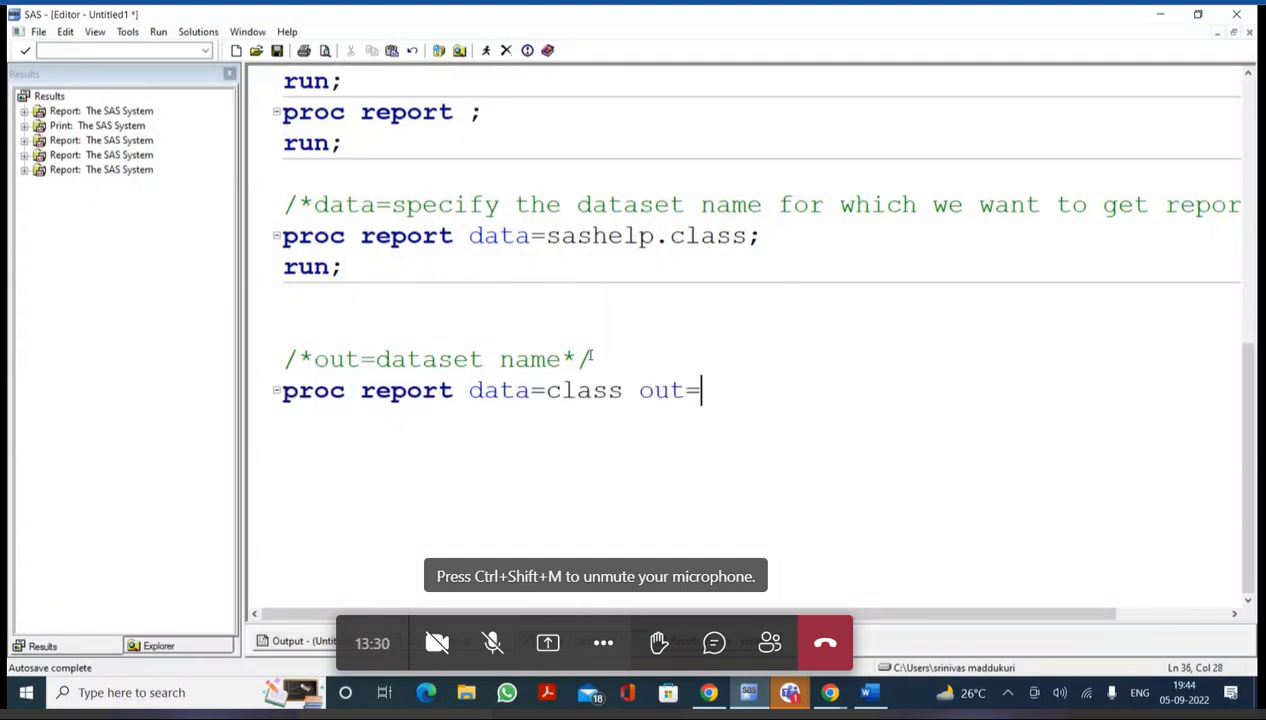
type("temp;")
key("Return")
type("run;")
key("Return")
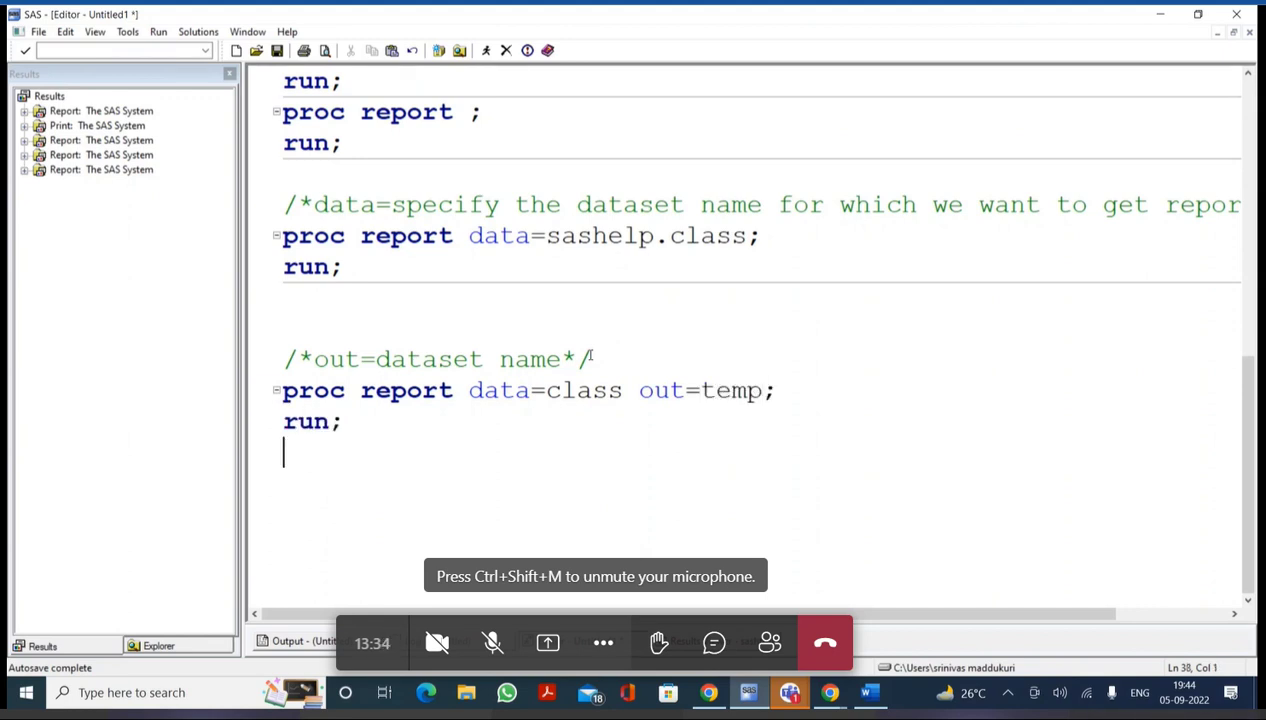
Run the out=temp report step and locate the Temp dataset in the Work library
left_click_drag(494, 310, 300, 452)
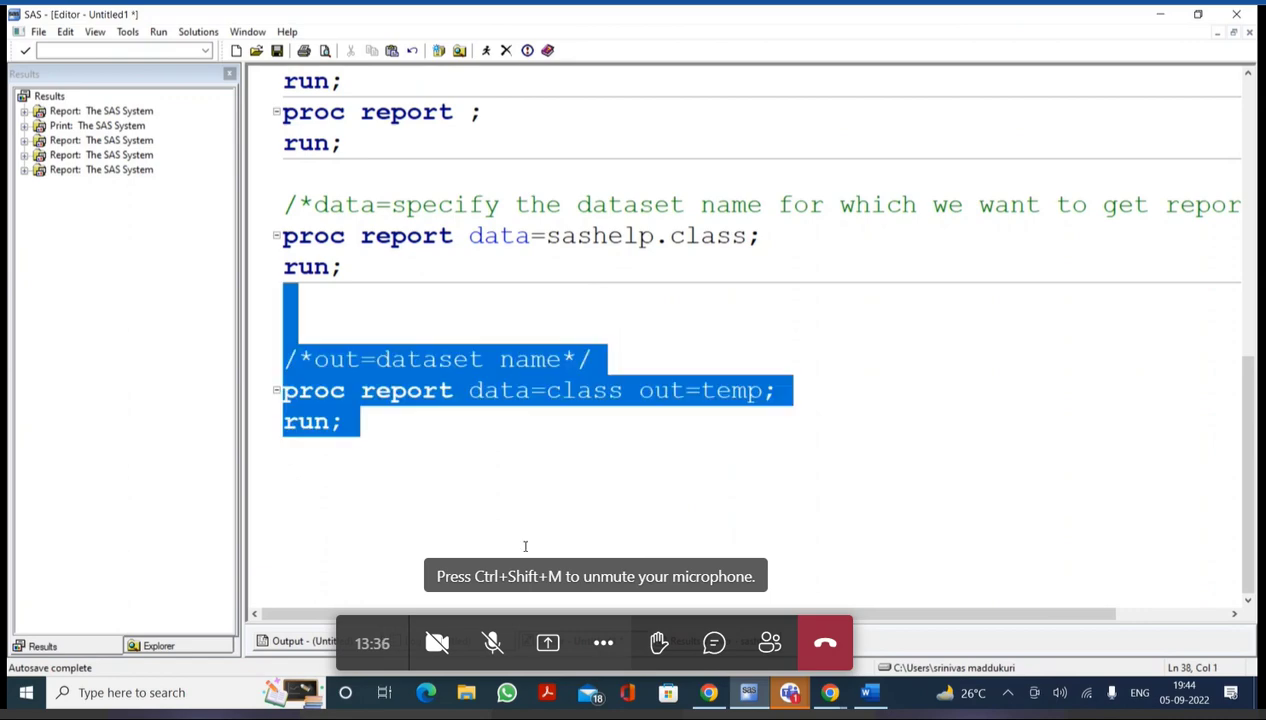
left_click(486, 50)
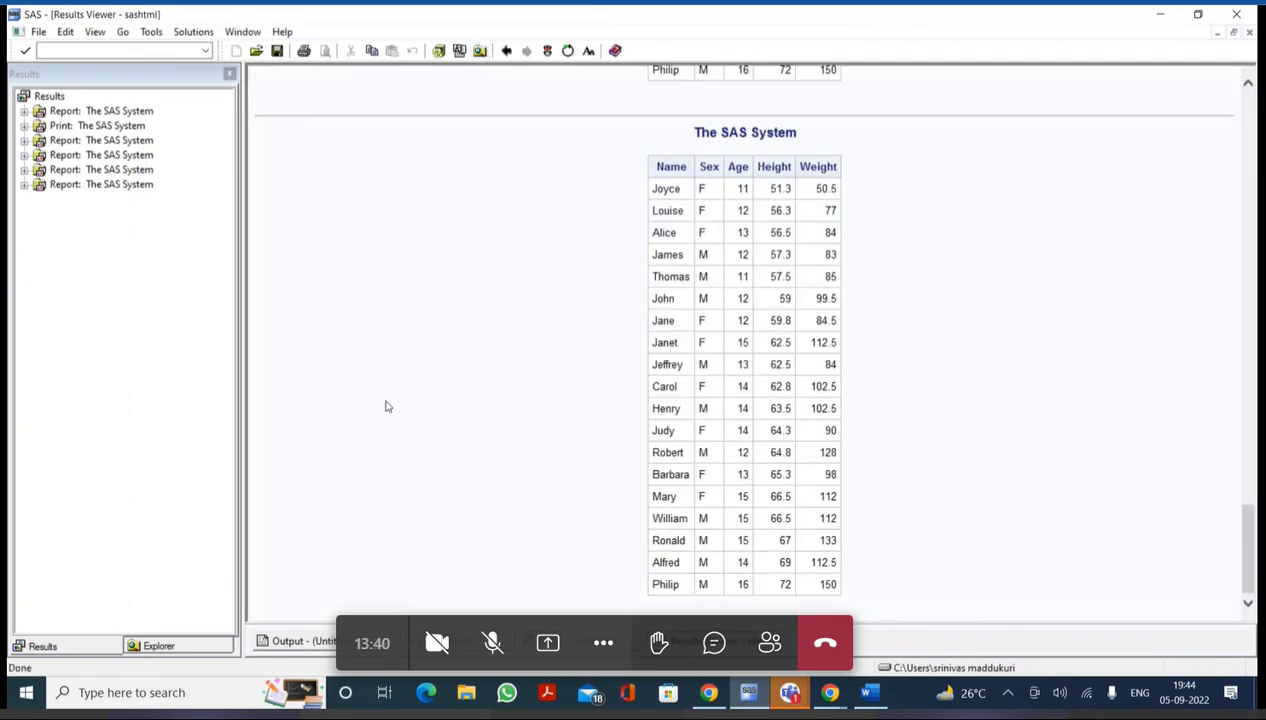
left_click(205, 647)
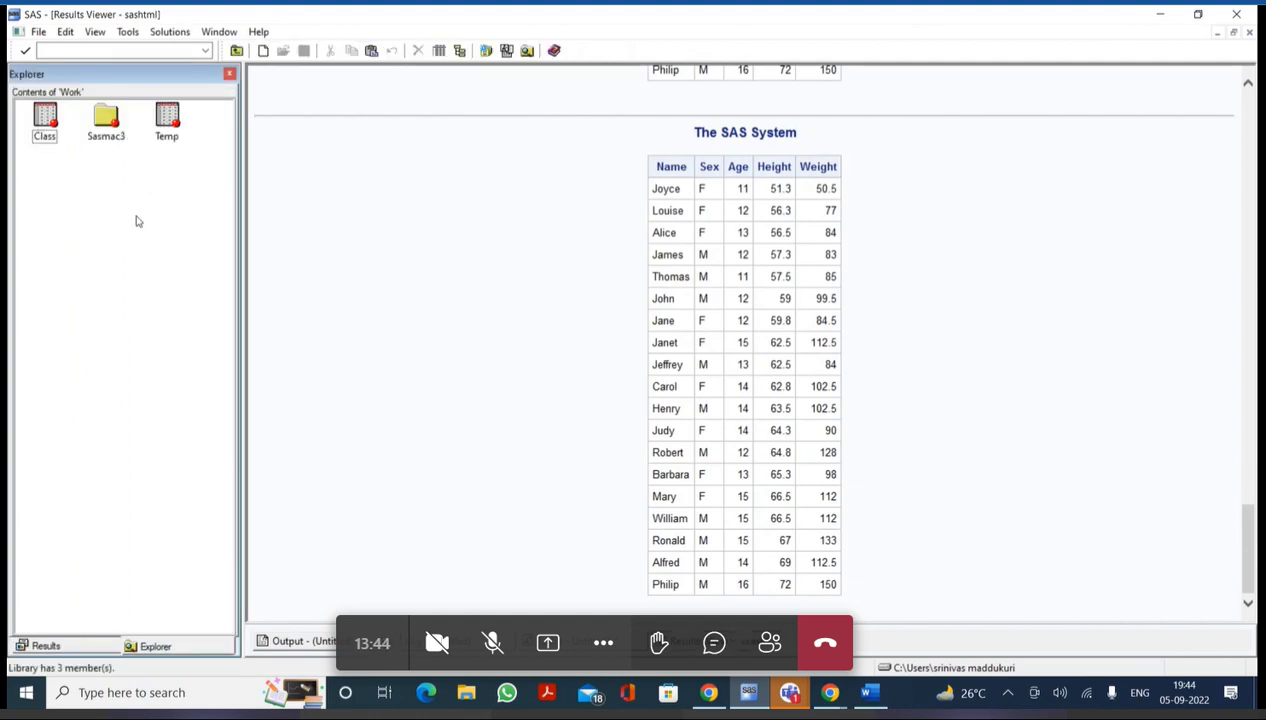
left_click(167, 118)
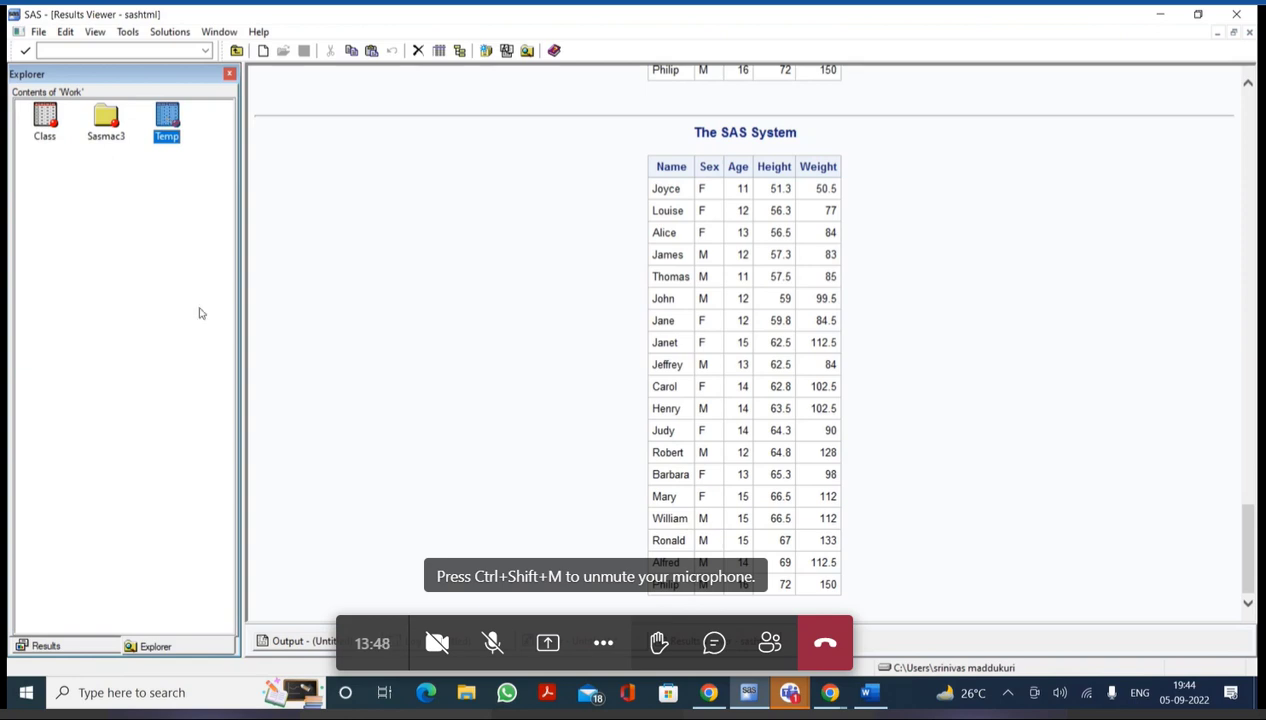
Return to the editor and review the temp output name and class input dataset in the out= report step
key("ctrl+Tab")
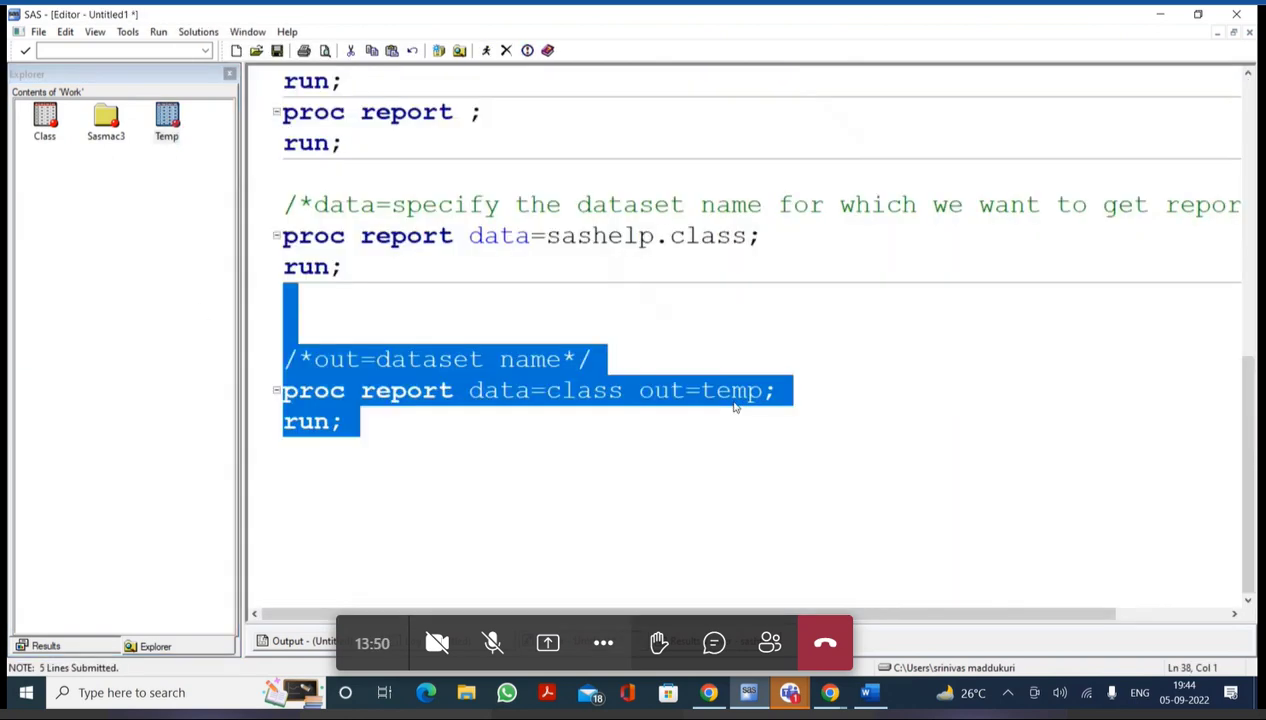
left_click(737, 396)
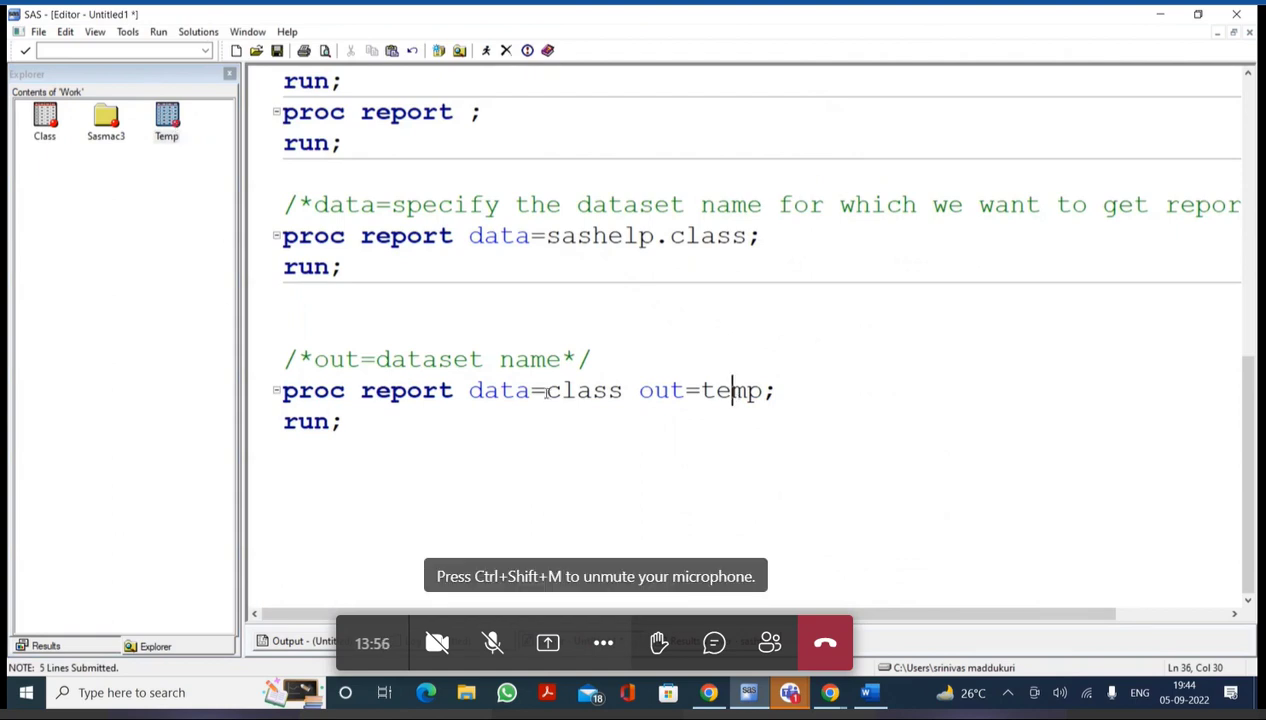
left_click_drag(545, 390, 619, 393)
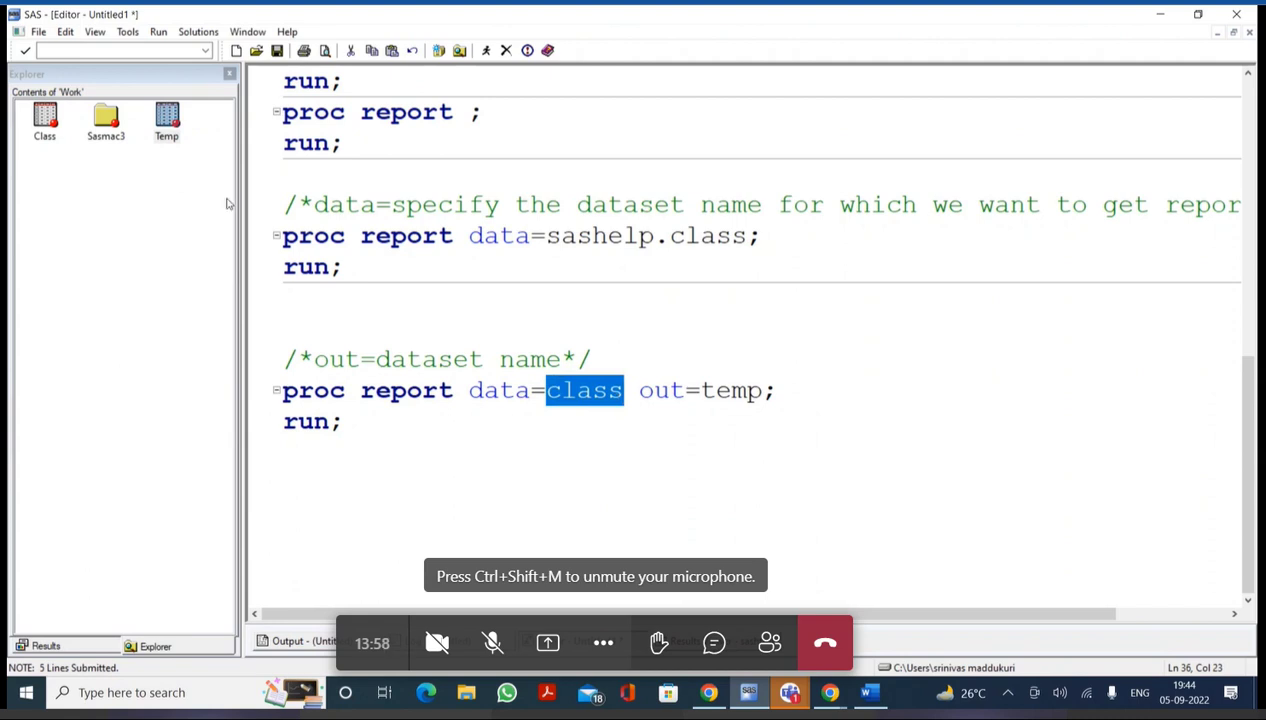
Open the Work.Temp table, compare its _BREAK_ column with the Name through Weight columns, and close it
double_click(168, 122)
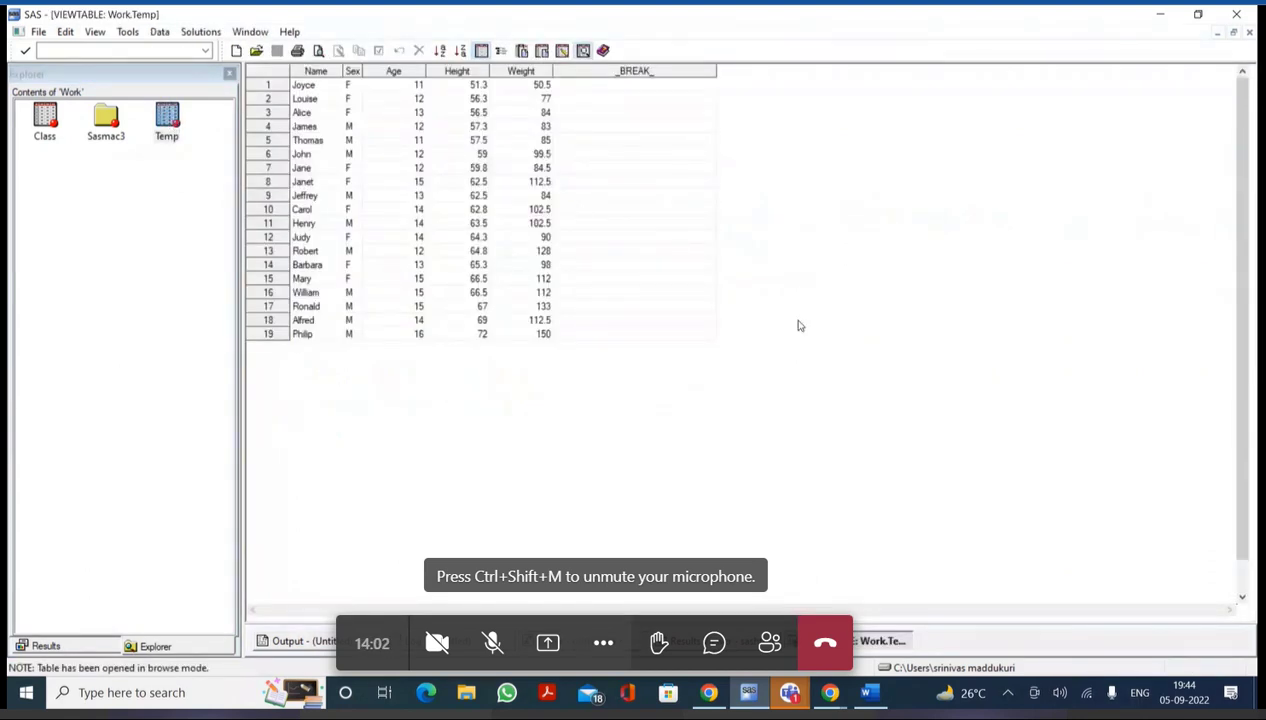
left_click(643, 72)
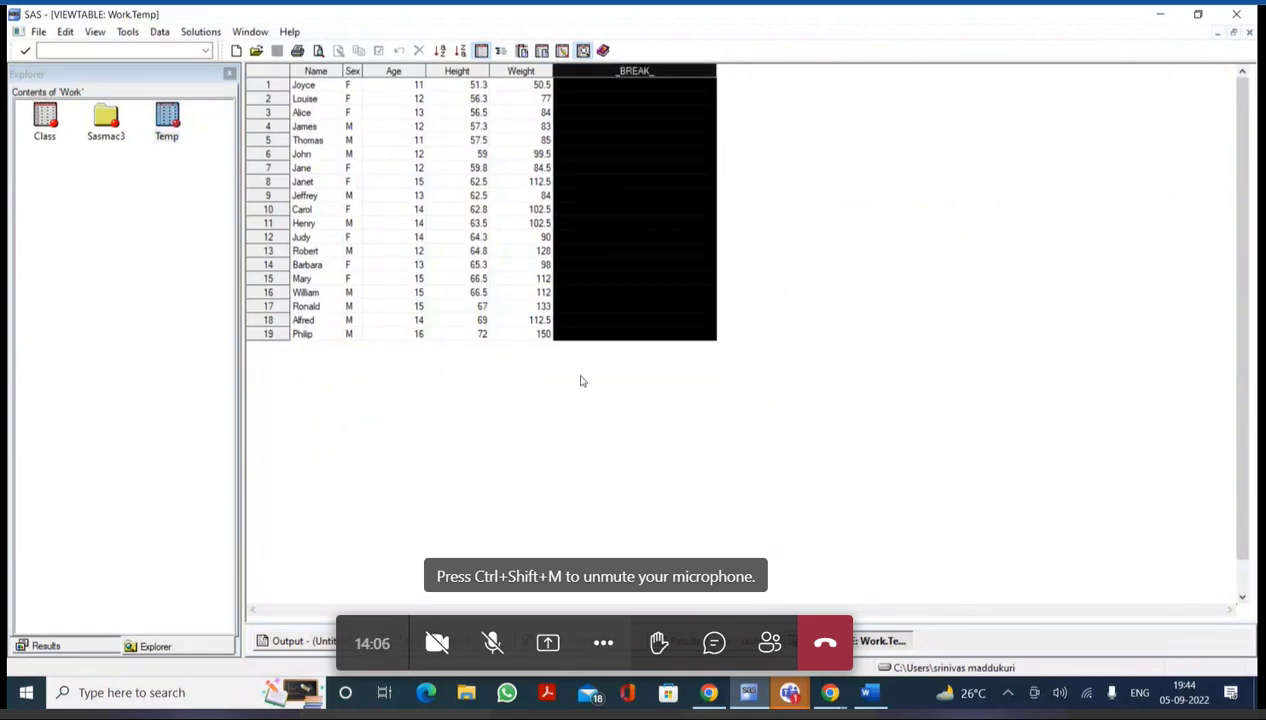
left_click(432, 196)
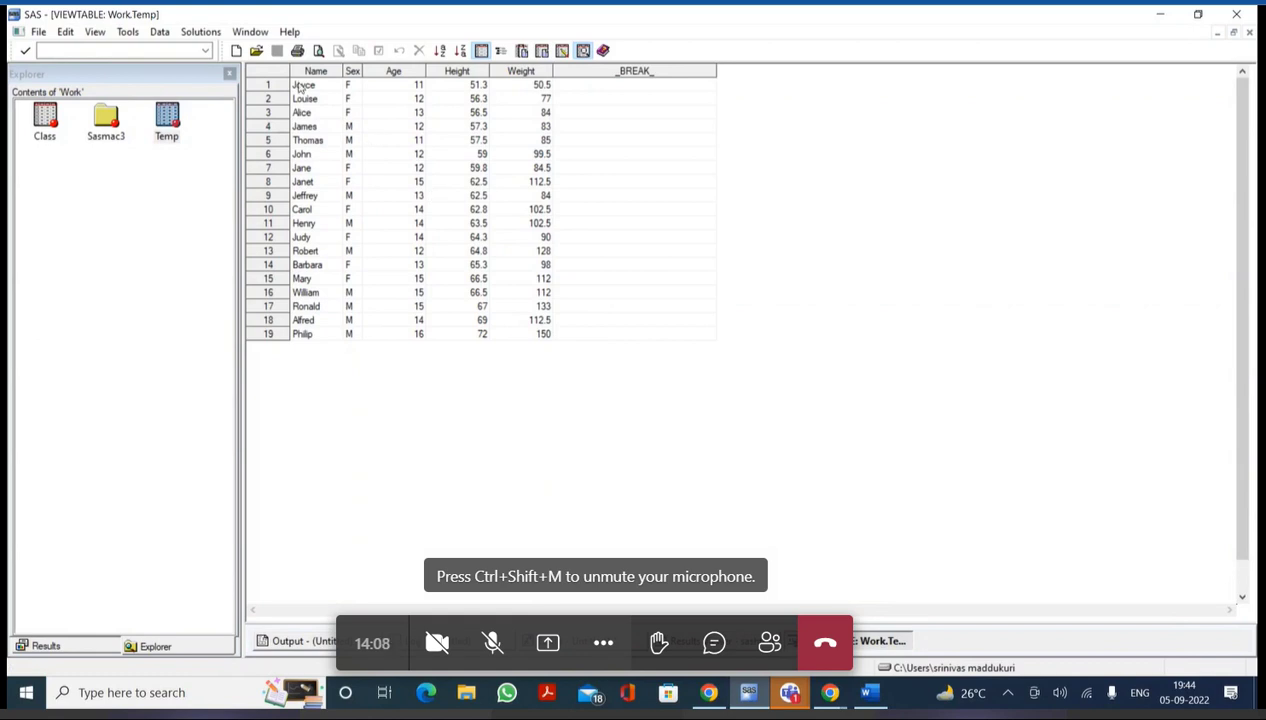
left_click_drag(305, 72, 500, 115)
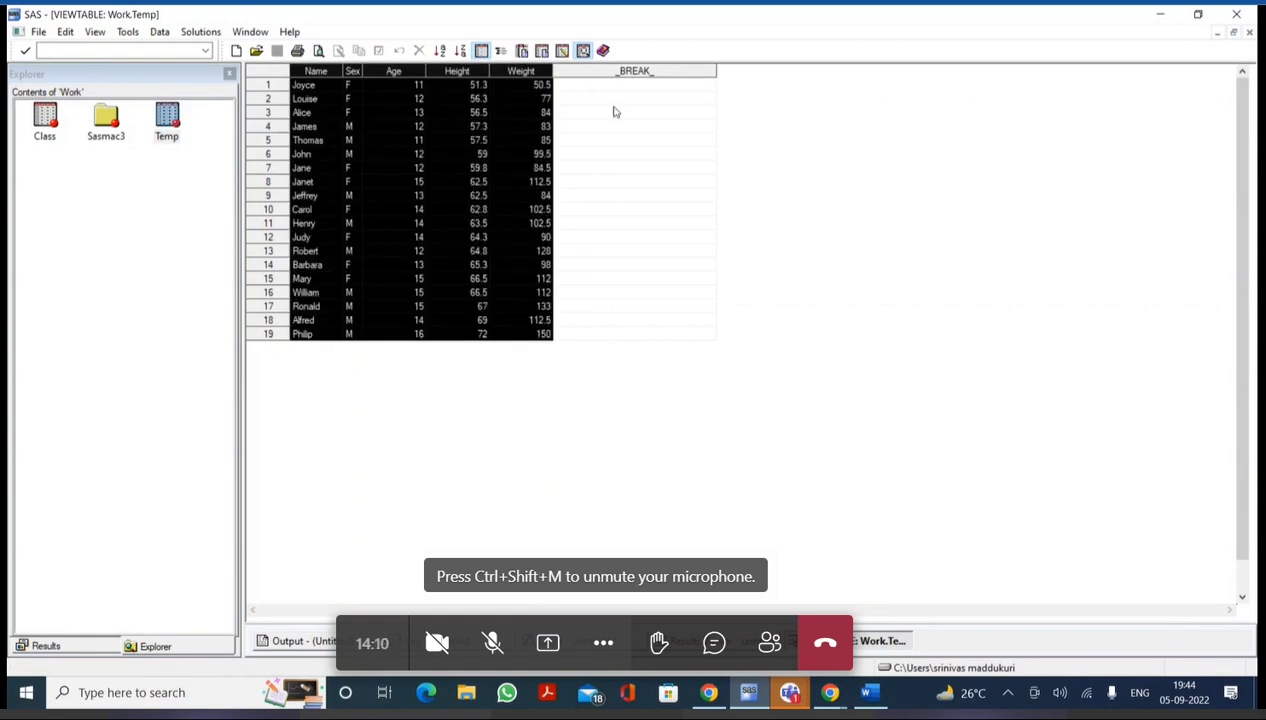
left_click(646, 72)
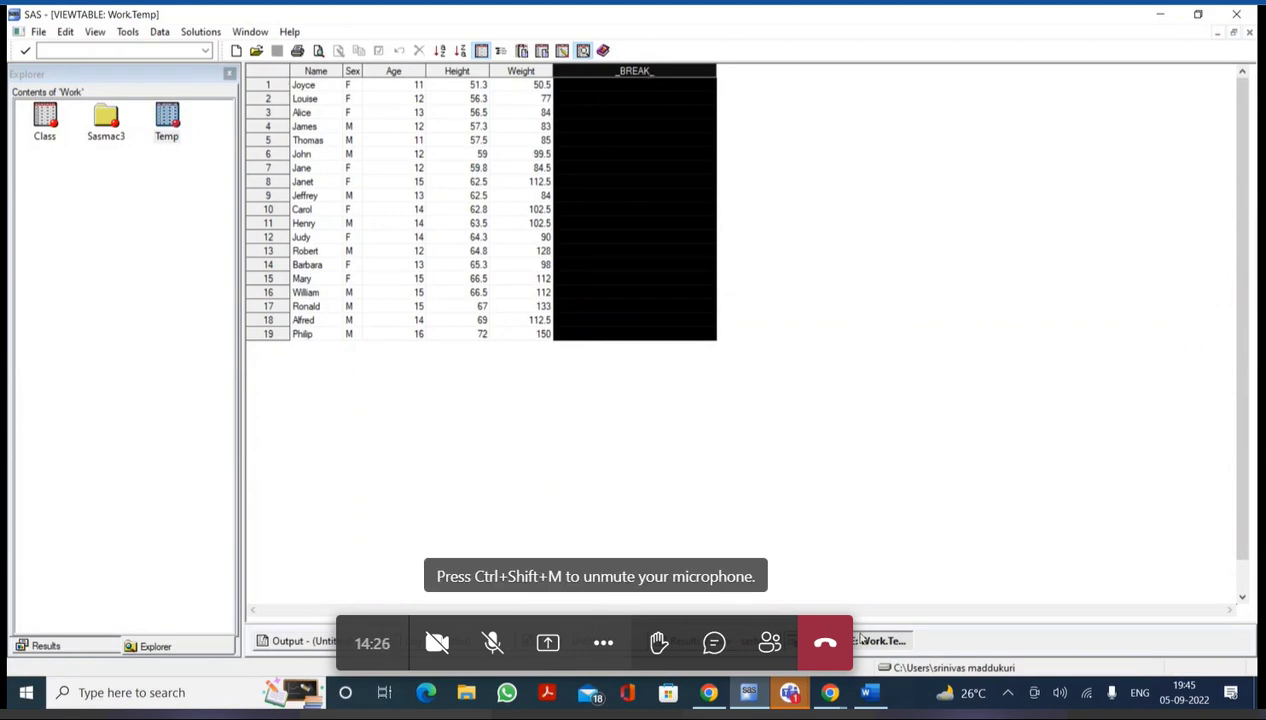
right_click(853, 638)
left_click(878, 605)
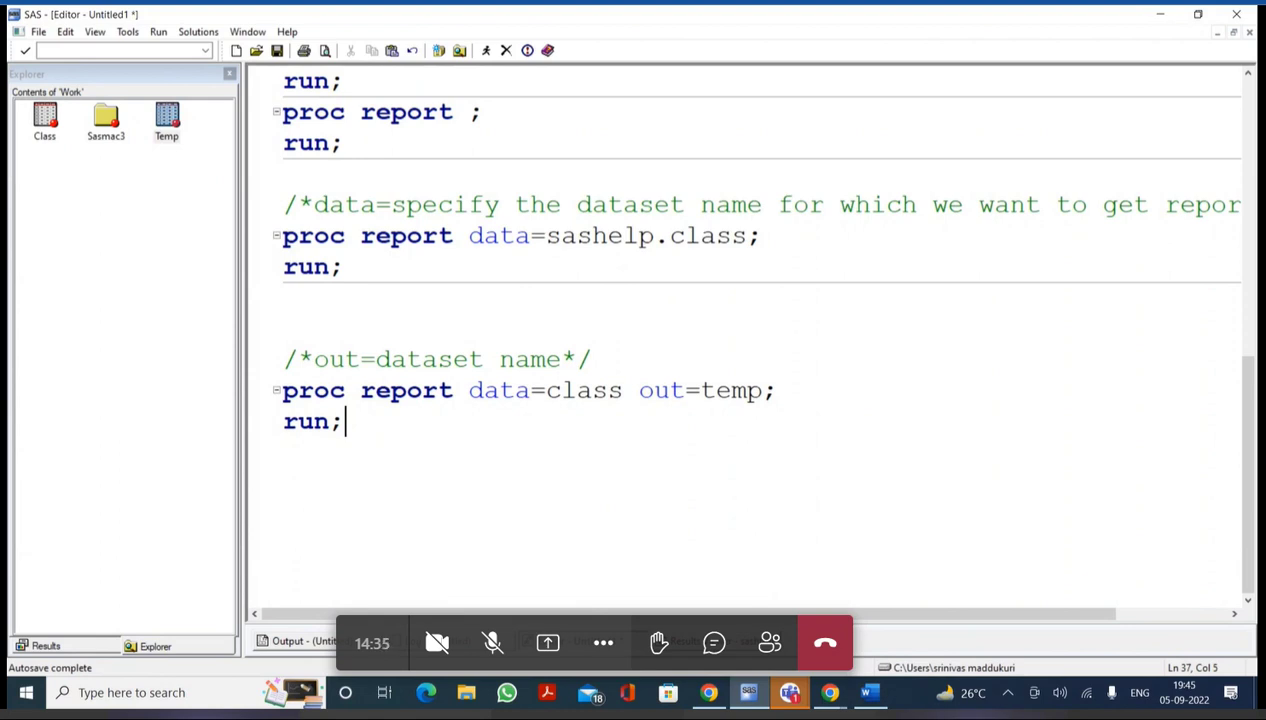
Below the out=temp step, write a plain report step with the lines "proc report data=class;" and "run;"
key("alt+Tab")
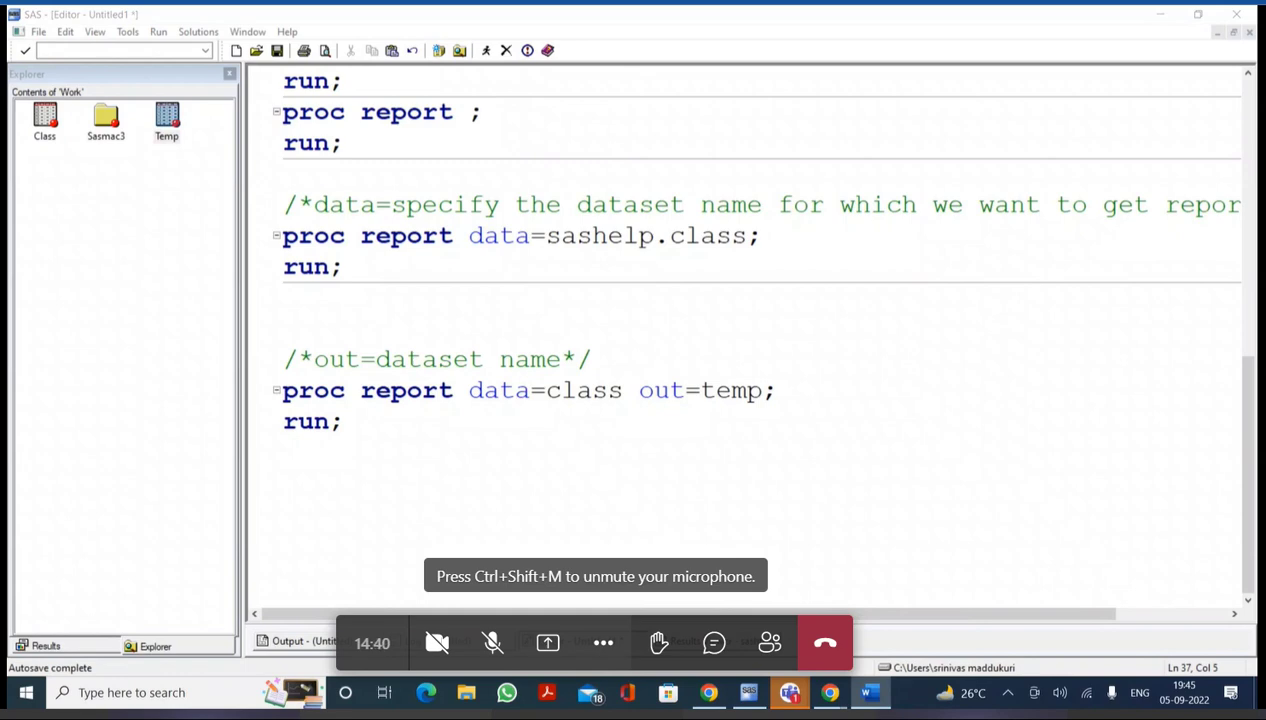
left_click(468, 479)
key("Return")
type("pro")
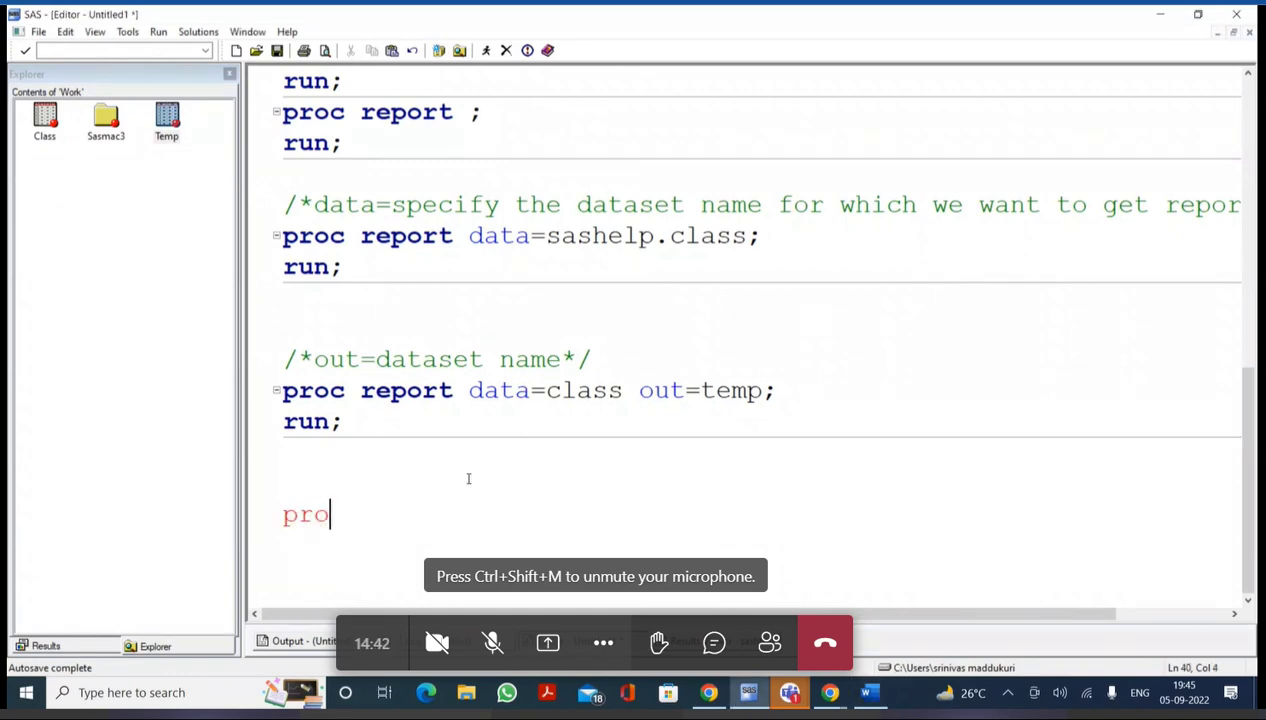
type("c report da")
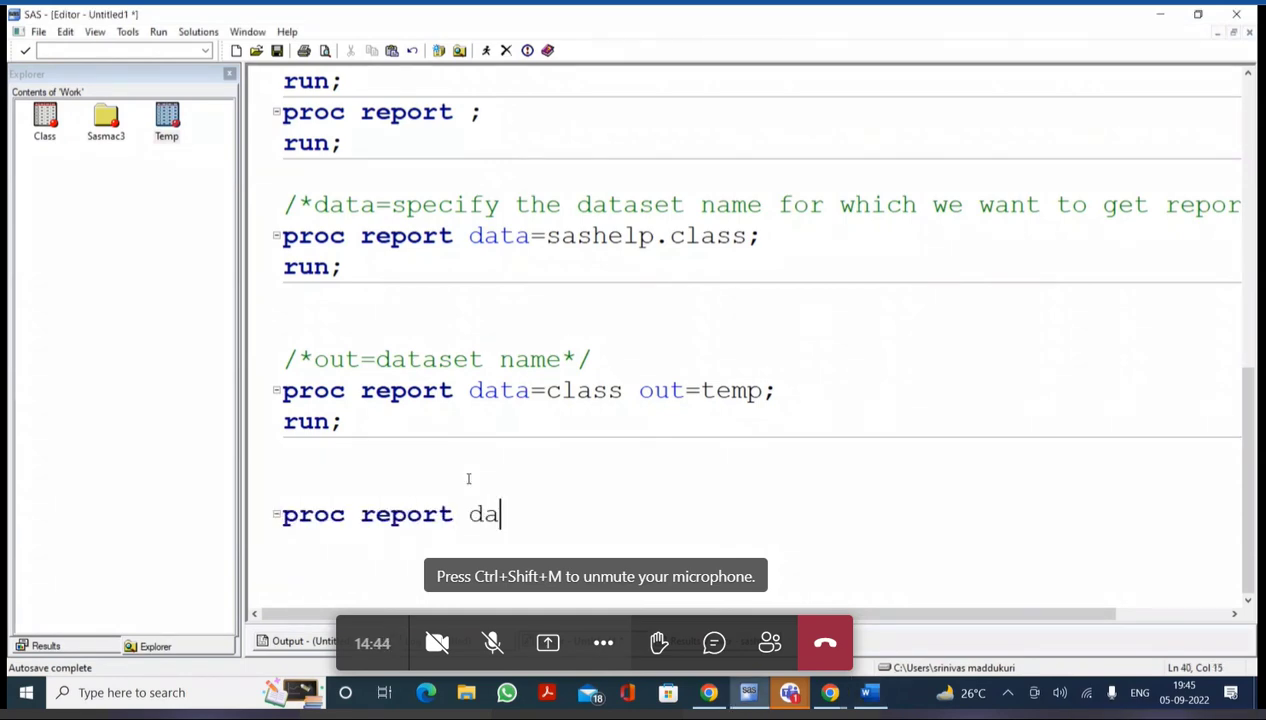
type("ta=class;")
key("Return")
type("run;")
key("Return")
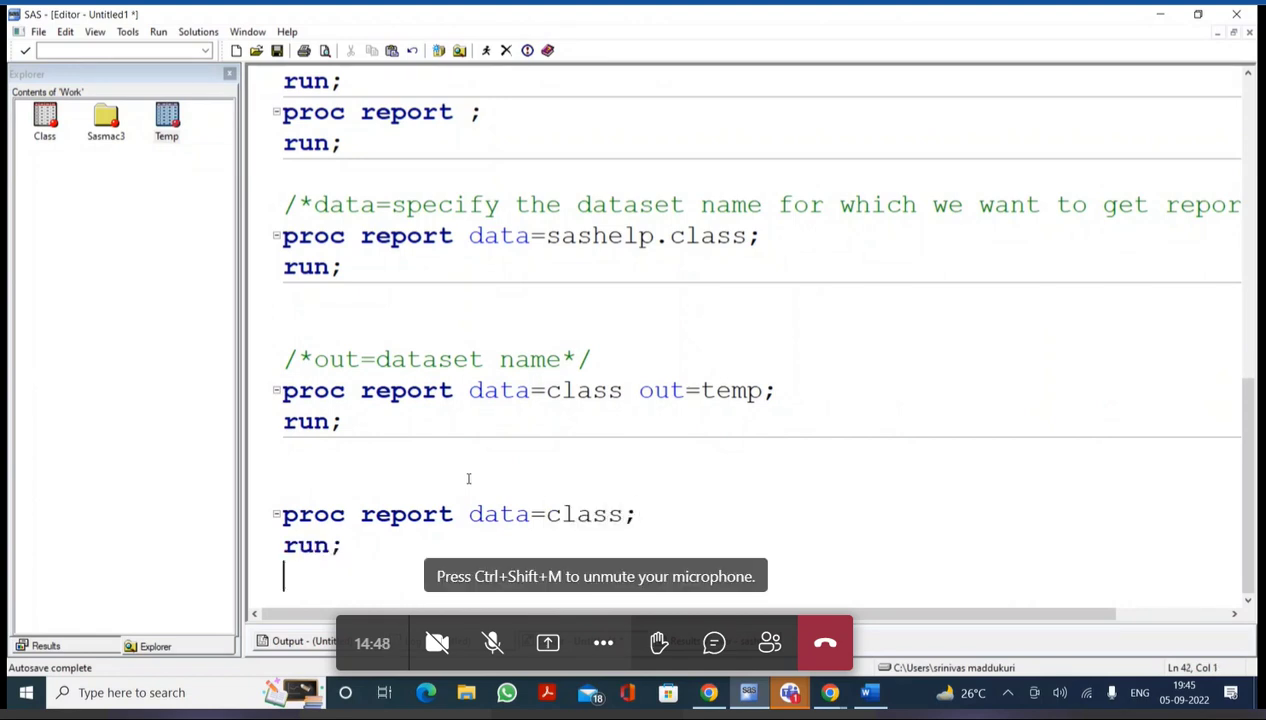
Run the plain data=class report step and review its table in the HTML results
left_click_drag(468, 479, 470, 576)
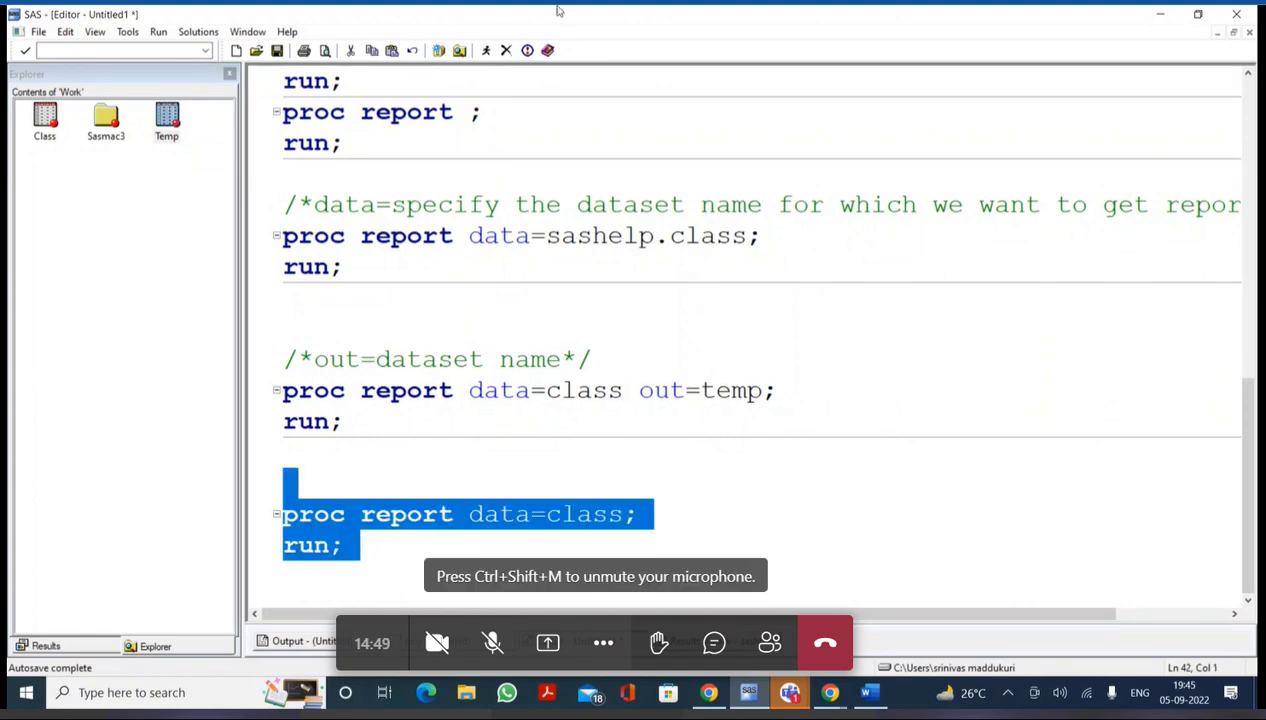
left_click(486, 50)
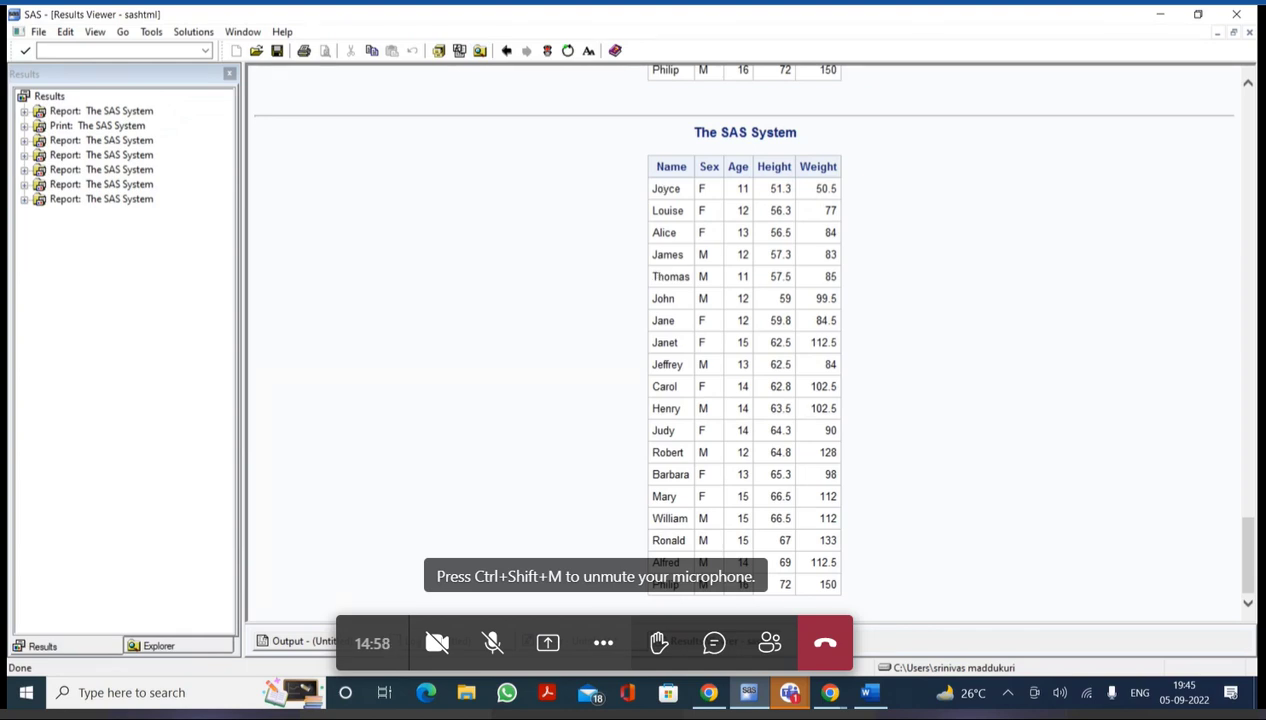
left_click_drag(641, 163, 803, 494)
left_click(975, 488)
Open the listing output and examine the headings and data rows of the plain report for separating lines
left_click(292, 640)
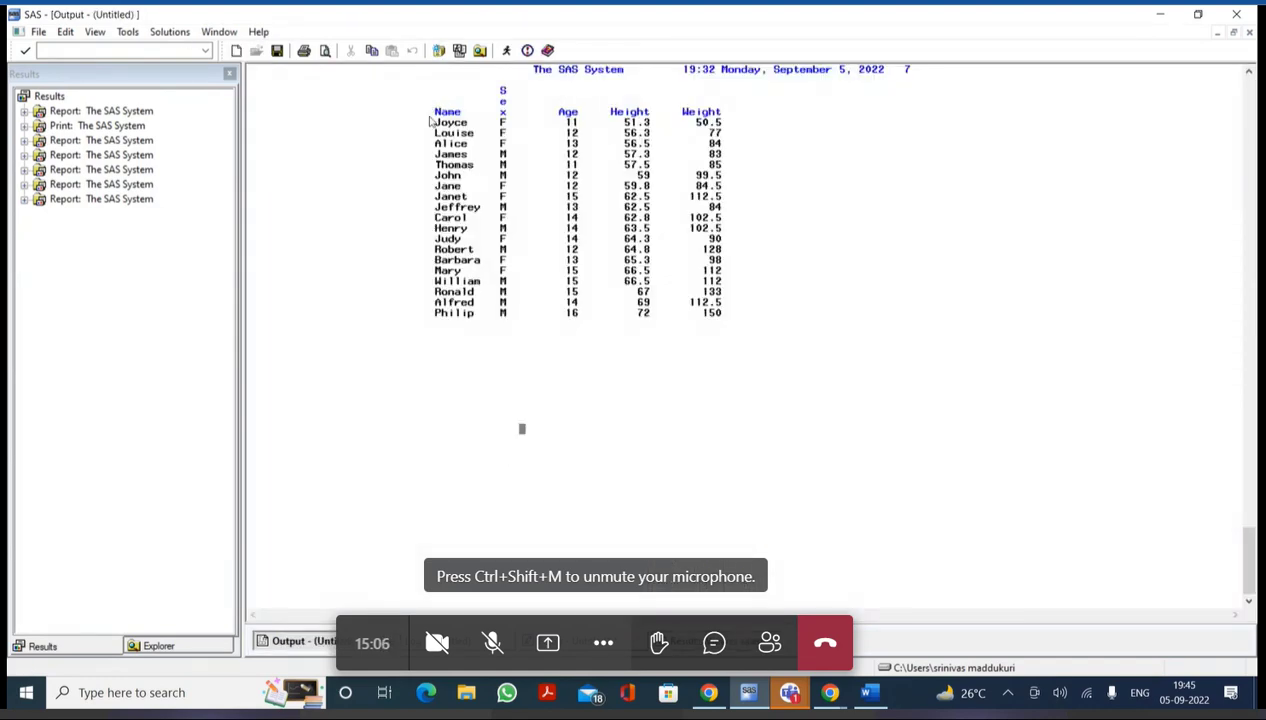
left_click_drag(430, 122, 662, 167)
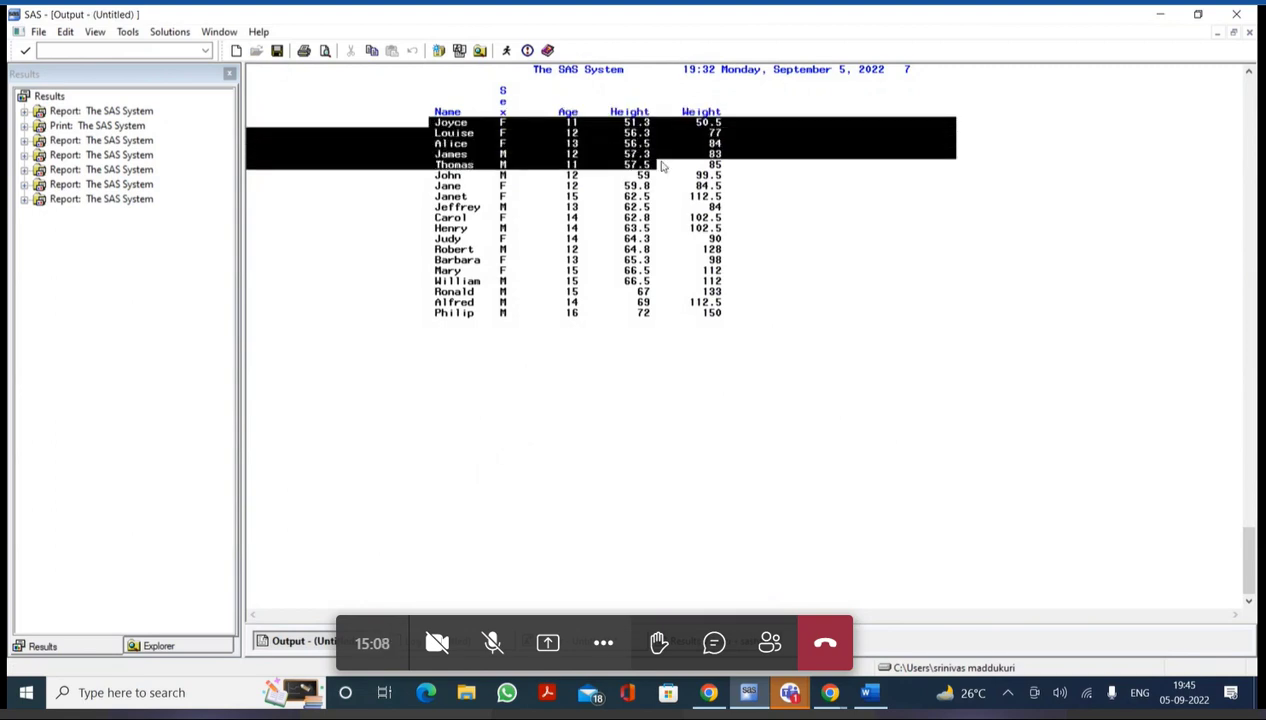
left_click_drag(662, 167, 766, 359)
left_click(762, 355)
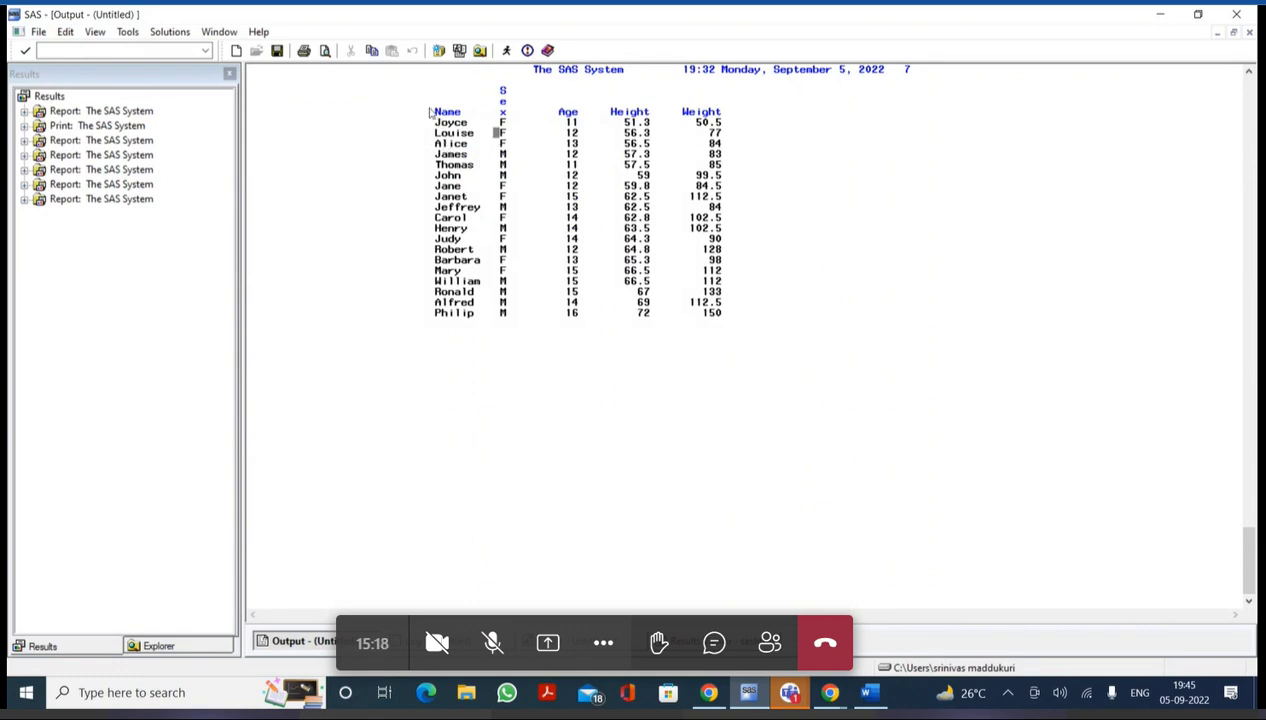
left_click_drag(428, 112, 432, 124)
left_click(757, 410)
Back in the editor, put the comment /*box*/ above the last report step and add the box option after data=class
key("F5")
left_click(456, 482)
type("box")
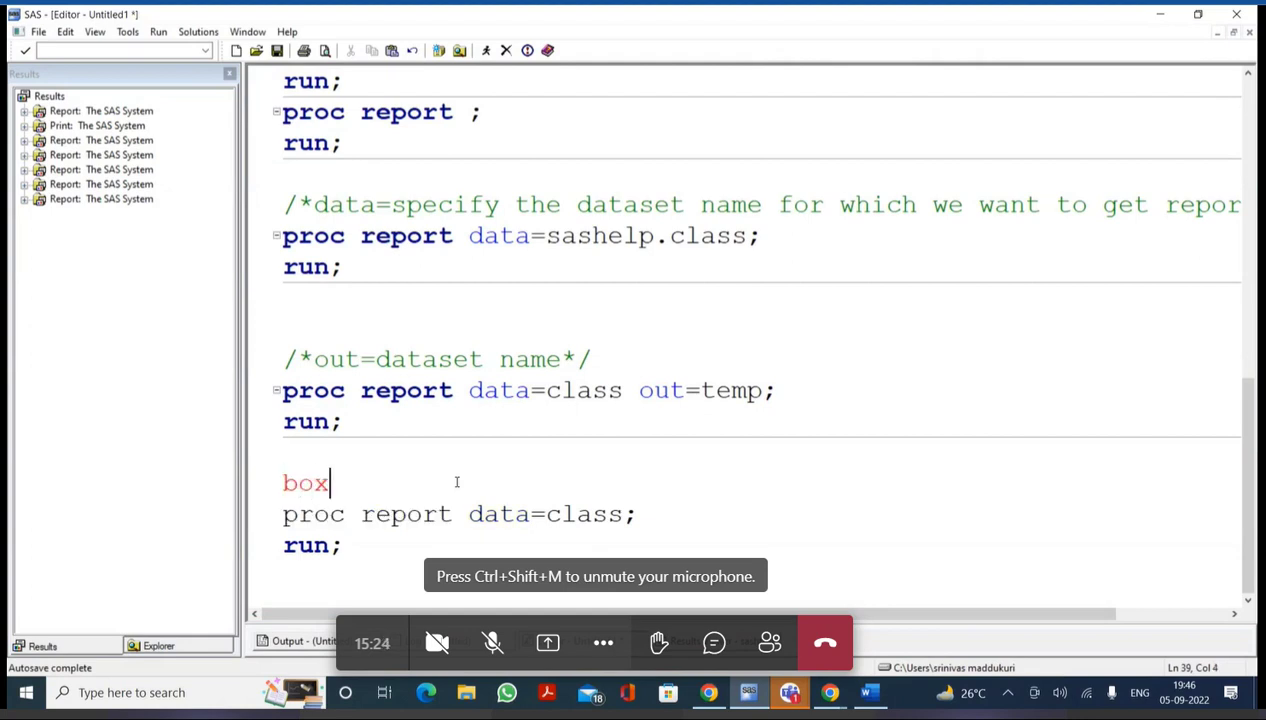
key("ctrl+slash")
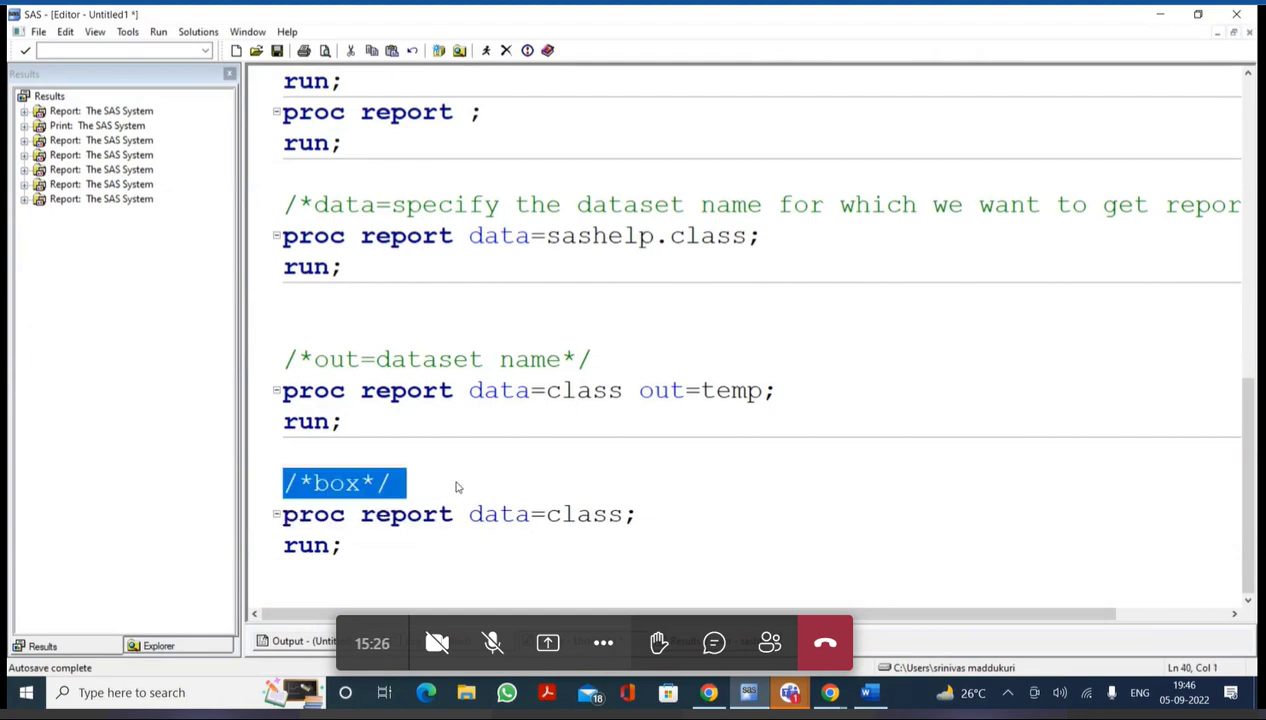
left_click(529, 552)
left_click(621, 515)
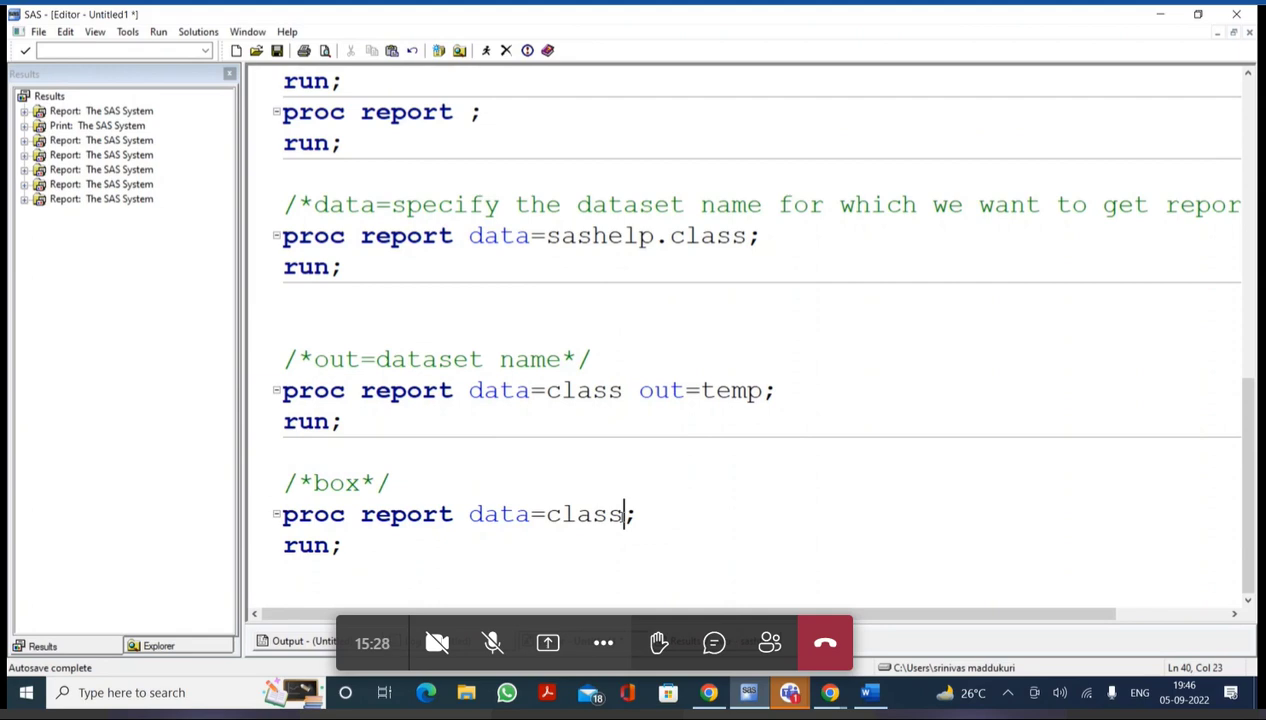
type("box")
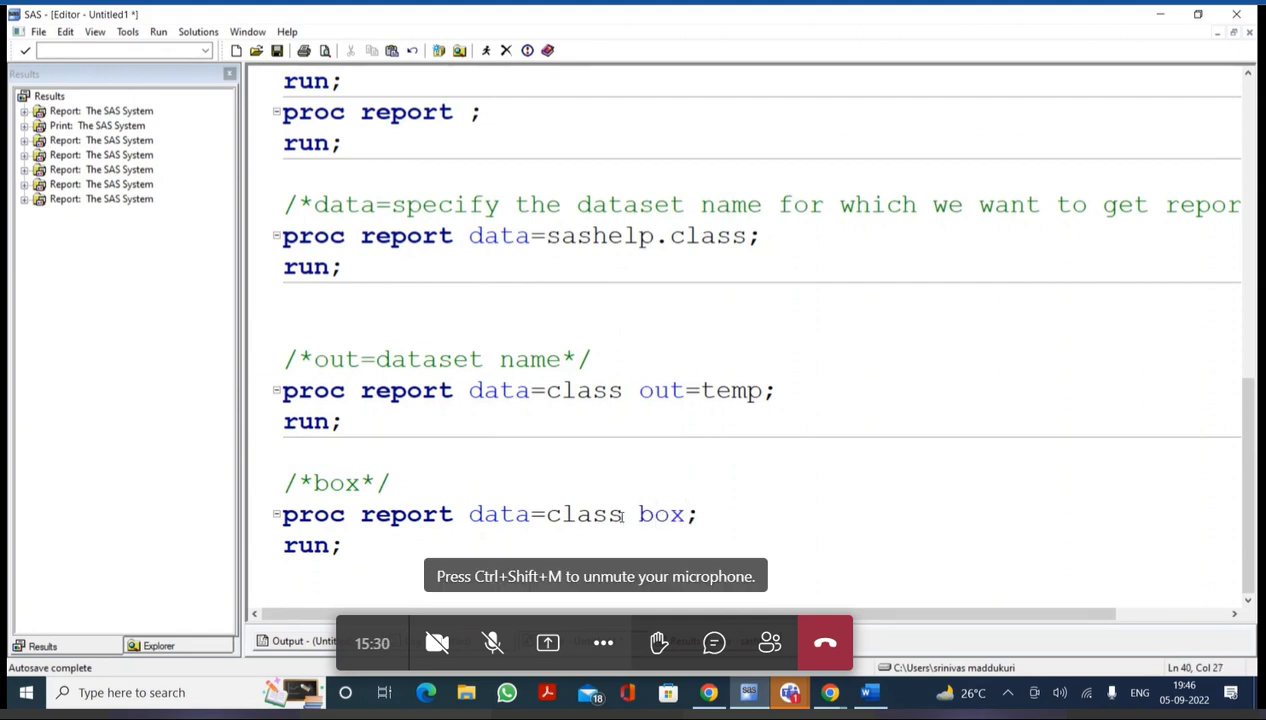
Run the box report step and examine the lines around the headings and rows in the listing output
left_click_drag(315, 530, 246, 510)
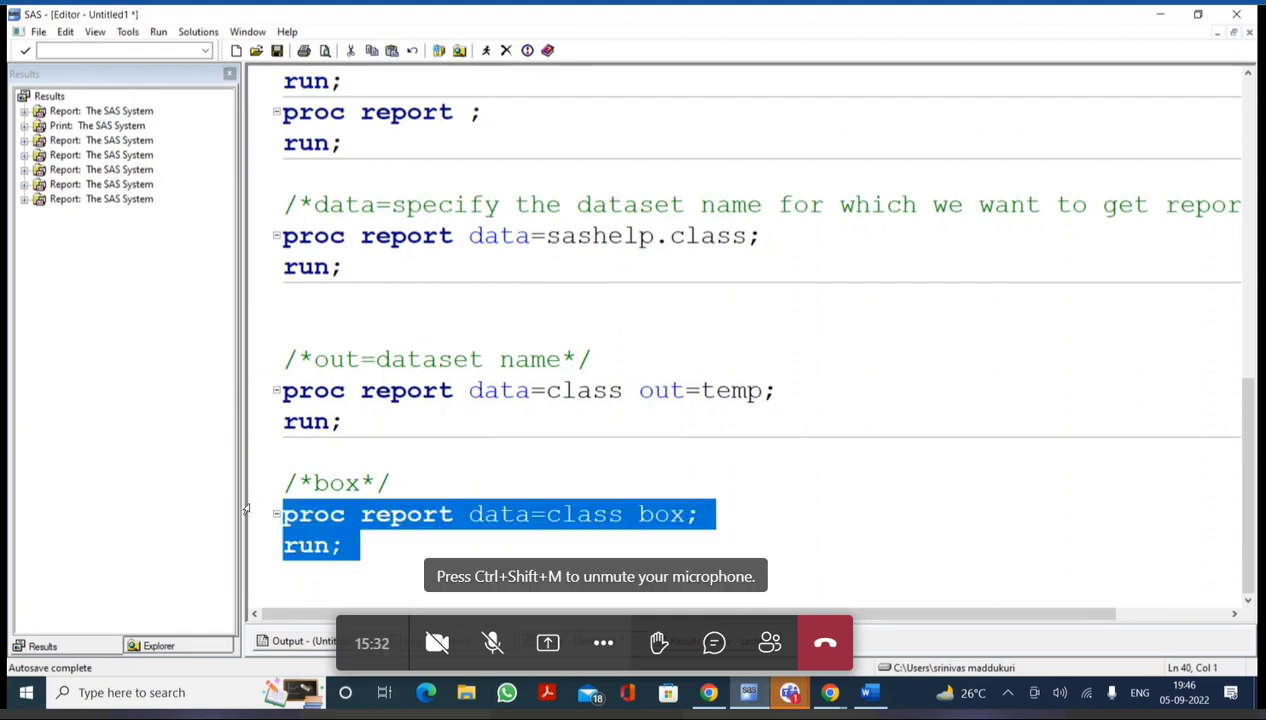
key("F3")
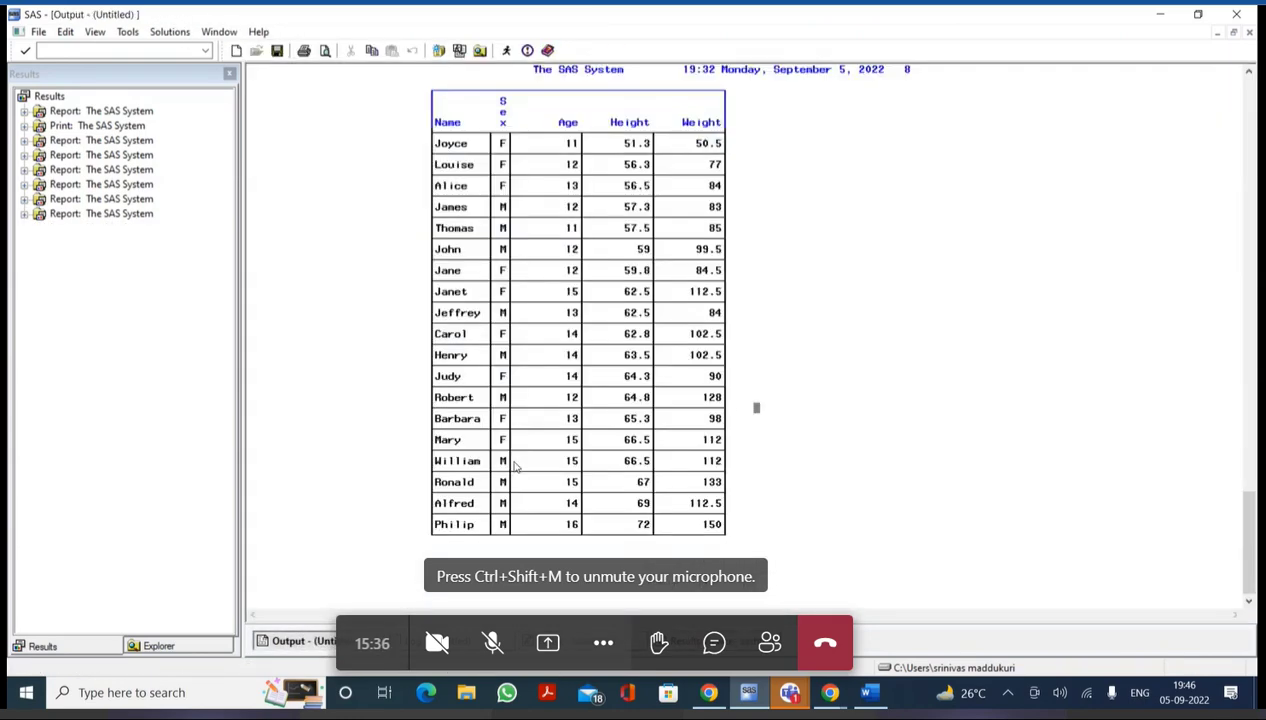
scroll(517, 460, "down", 4)
left_click_drag(452, 84, 640, 198)
scroll(684, 424, "down", 3)
left_click_drag(410, 88, 810, 553)
left_click(810, 553)
Return to the editor and review the box option in the proc report statement
key("ctrl+Tab")
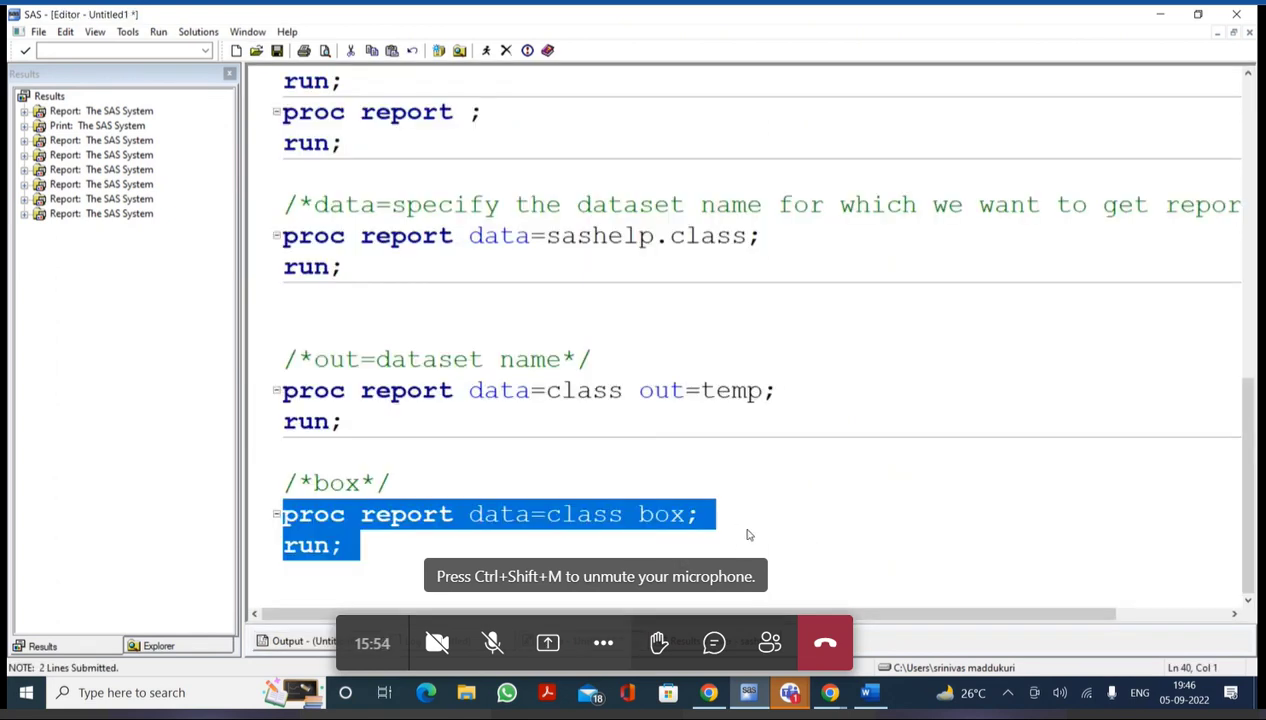
left_click(692, 545)
double_click(660, 514)
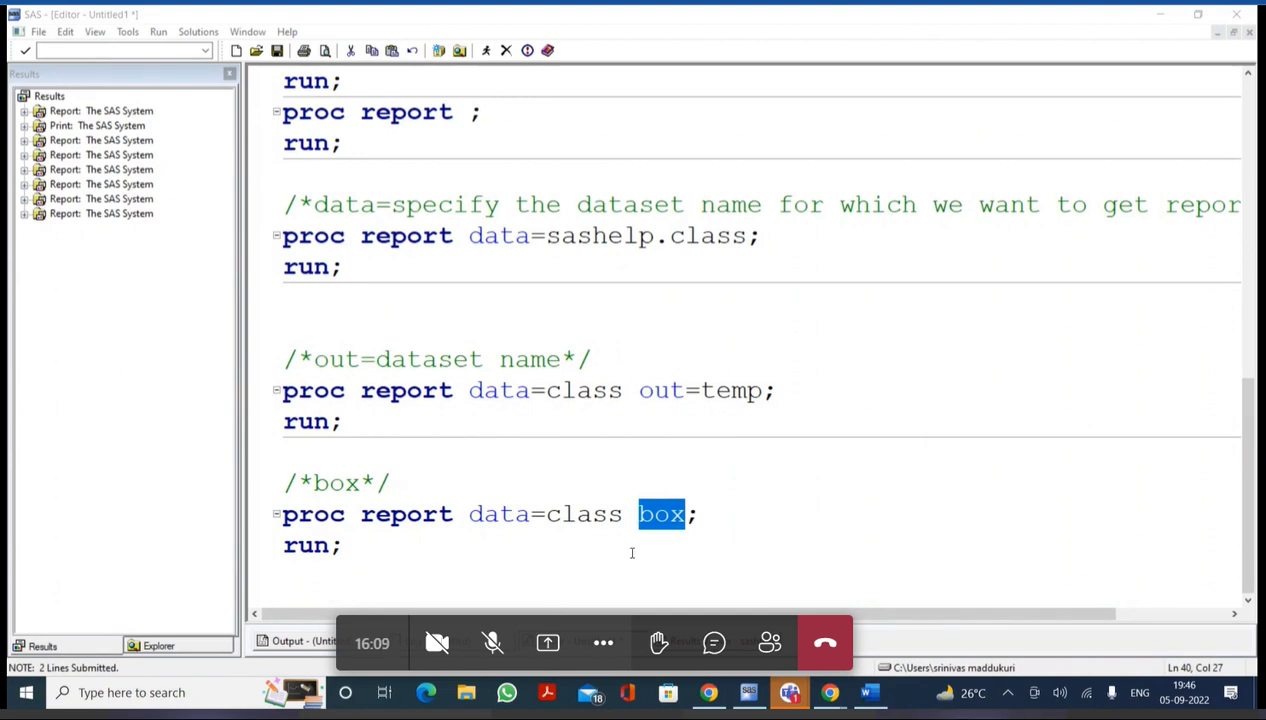
Below the box example, write another report step with the lines "proc report data=class;" and "run;"
left_click(576, 576)
key("Return")
key("Return")
type("pro")
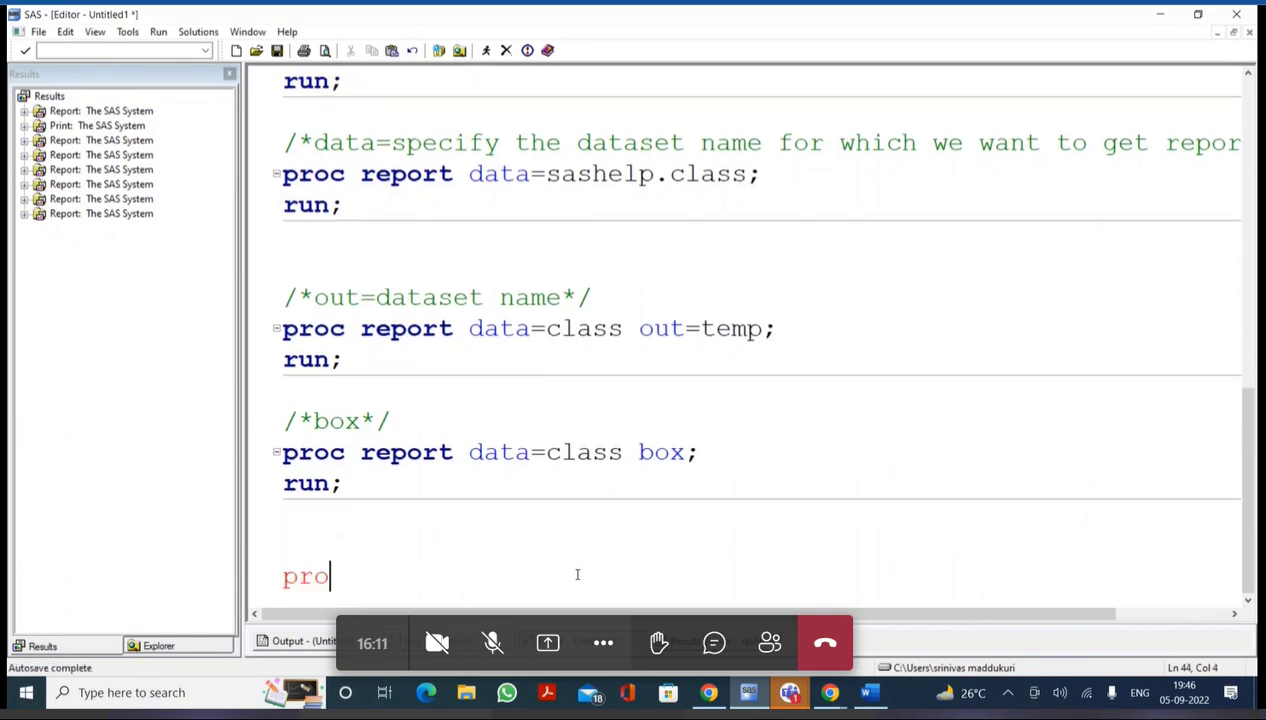
type("c report d")
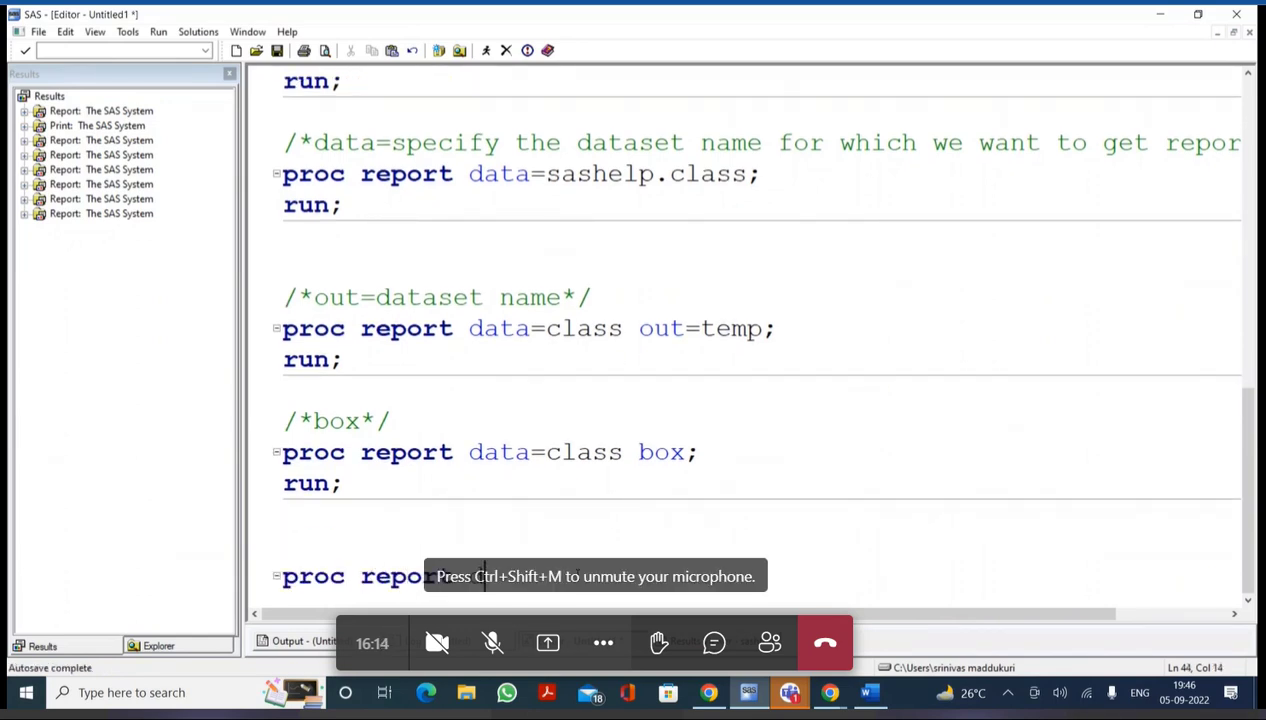
type("ata=class;")
key("Return")
type("run;")
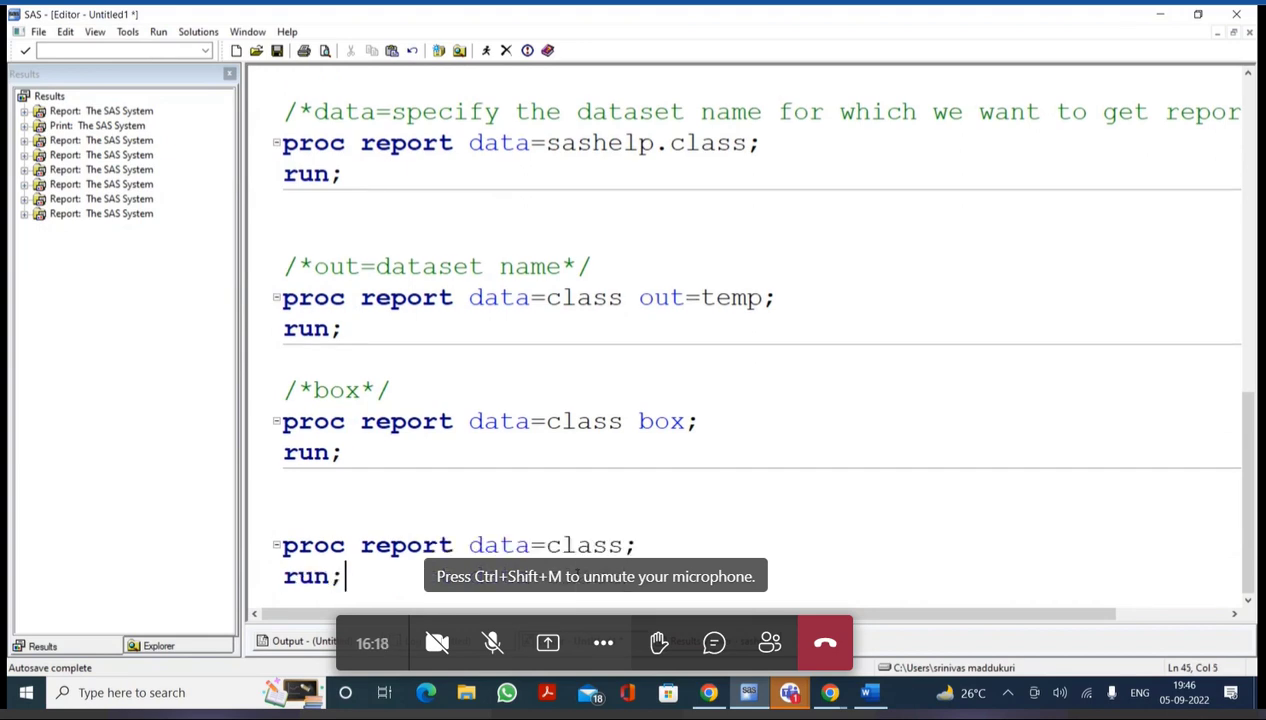
key("Return")
Run the new optionless report step and examine the spacing between the headings and first data row in the listing output
left_click_drag(551, 472, 584, 561)
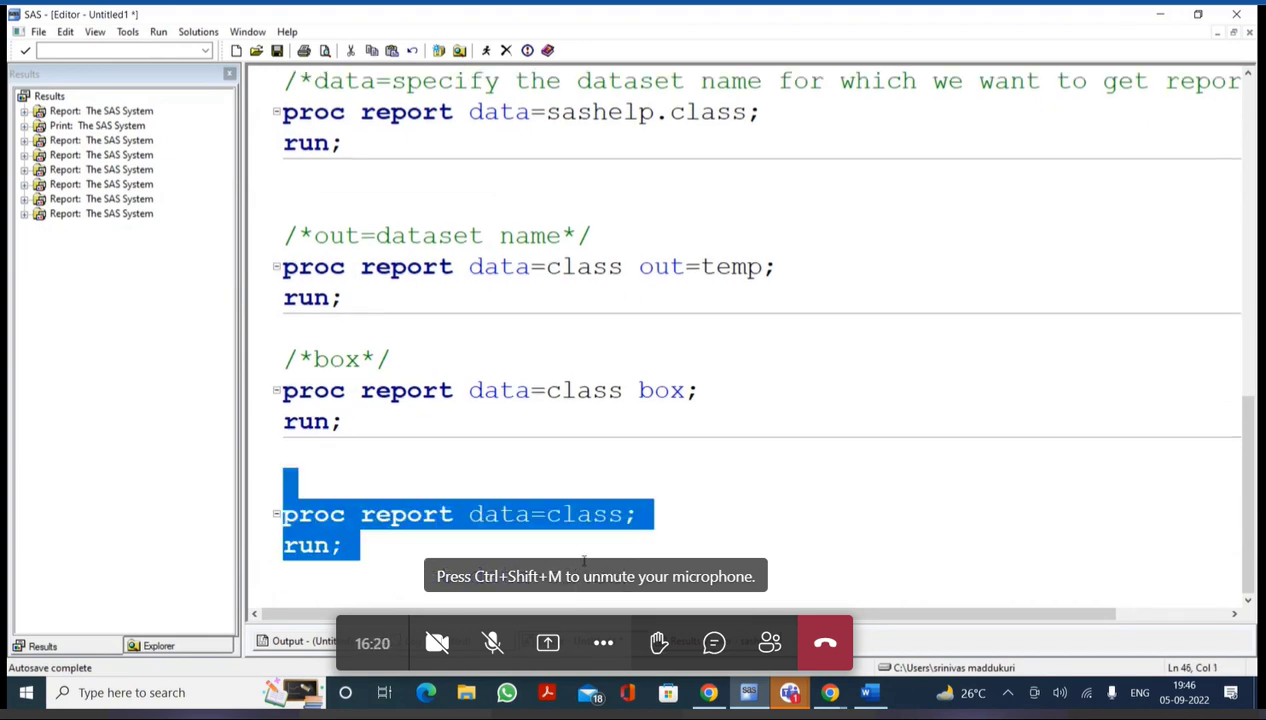
left_click(486, 50)
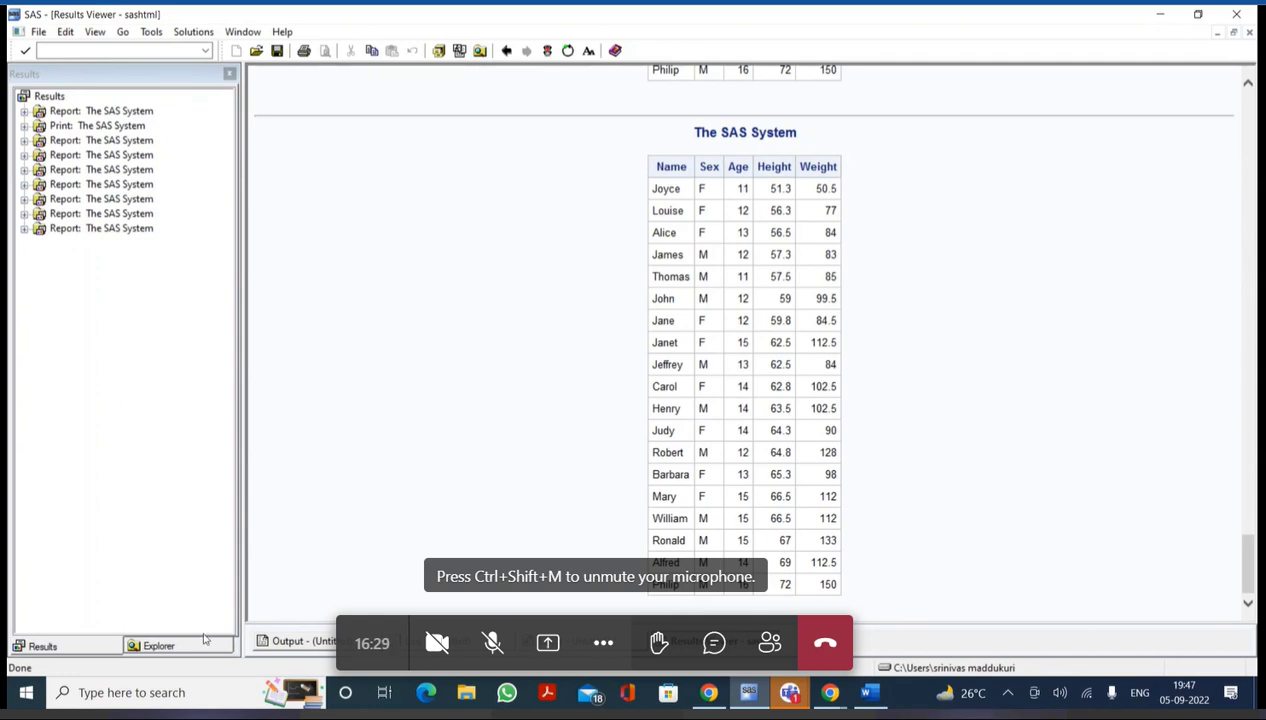
left_click(306, 641)
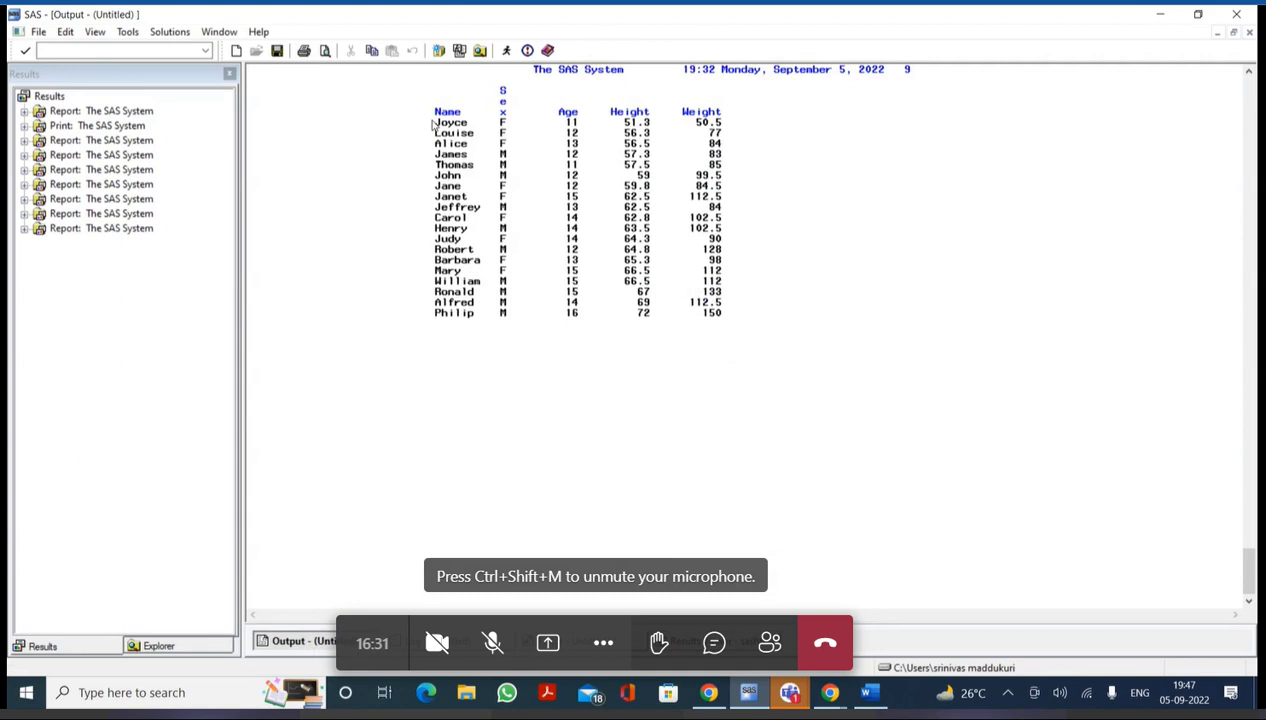
left_click_drag(430, 110, 730, 118)
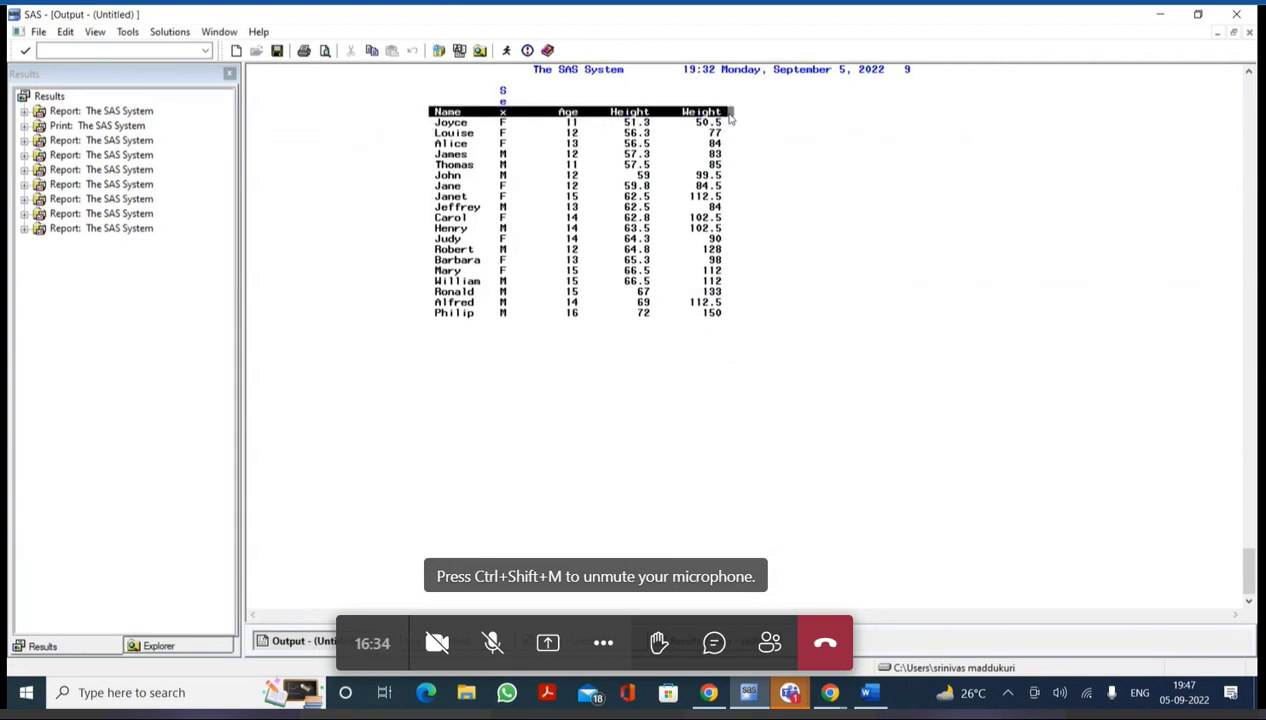
left_click(821, 188)
left_click_drag(433, 120, 646, 142)
left_click(845, 118)
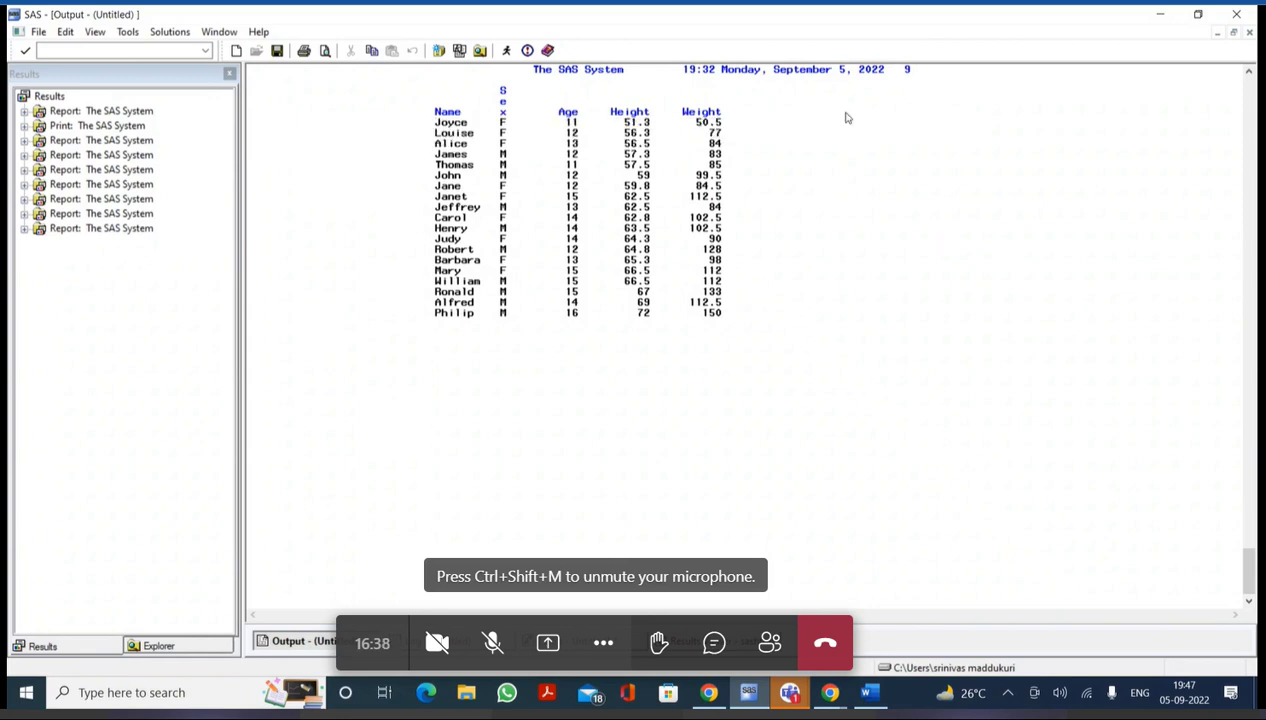
left_click_drag(742, 112, 428, 113)
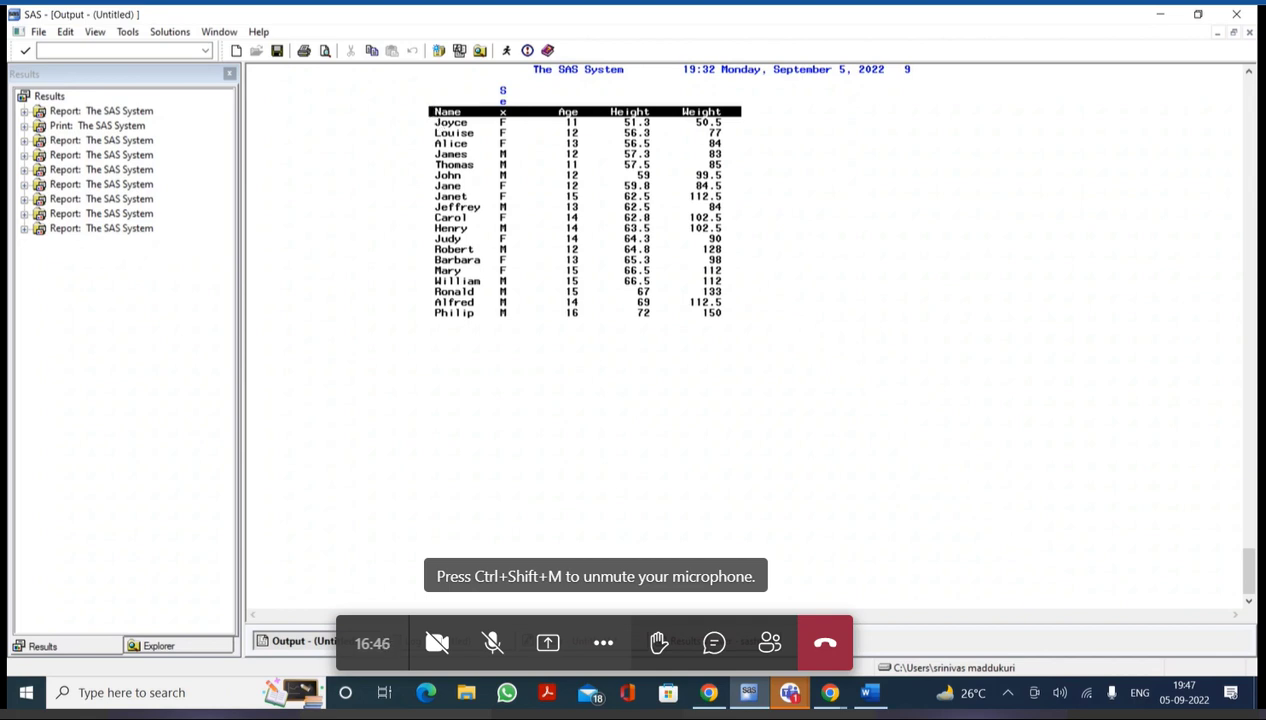
Back in the editor, put the comment /*headskip*/ above the last report step and add the headskip option after data=class
left_click(383, 640)
left_click(608, 514)
left_click(391, 483)
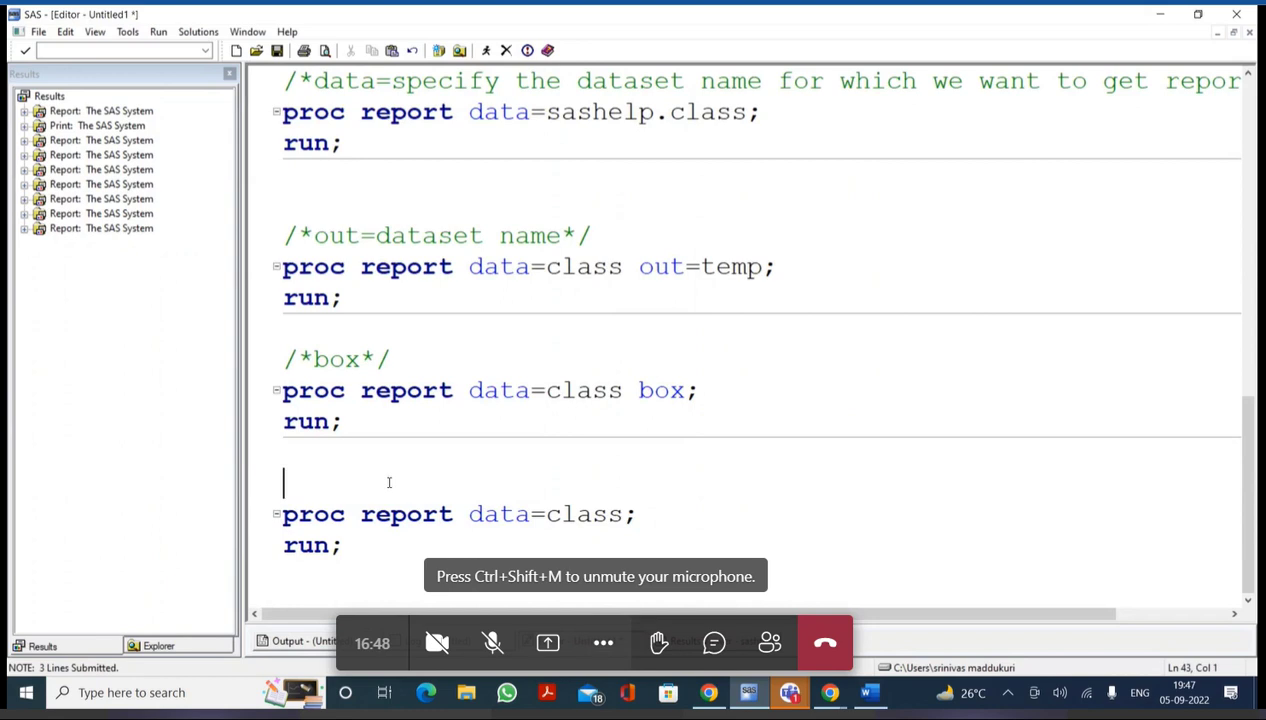
key("ctrl+slash")
key("Left")
key("Right")
key("Right")
type("headskip")
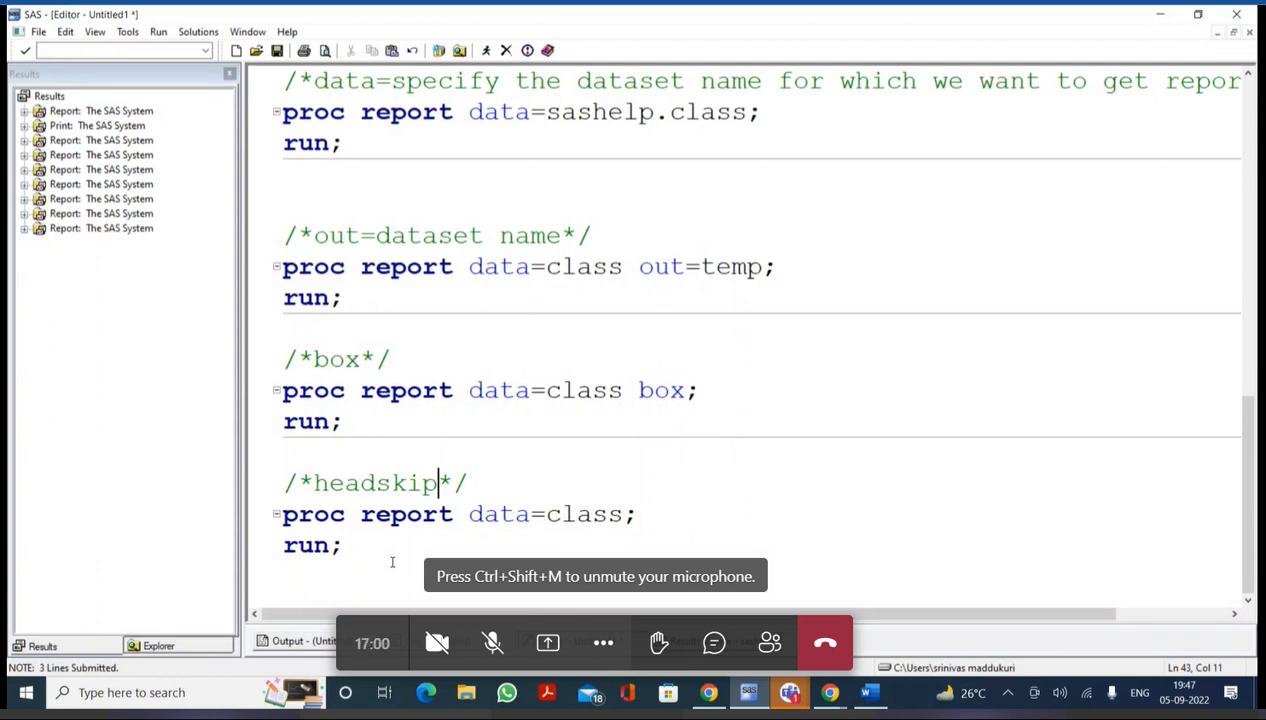
left_click(630, 513)
type("headskip")
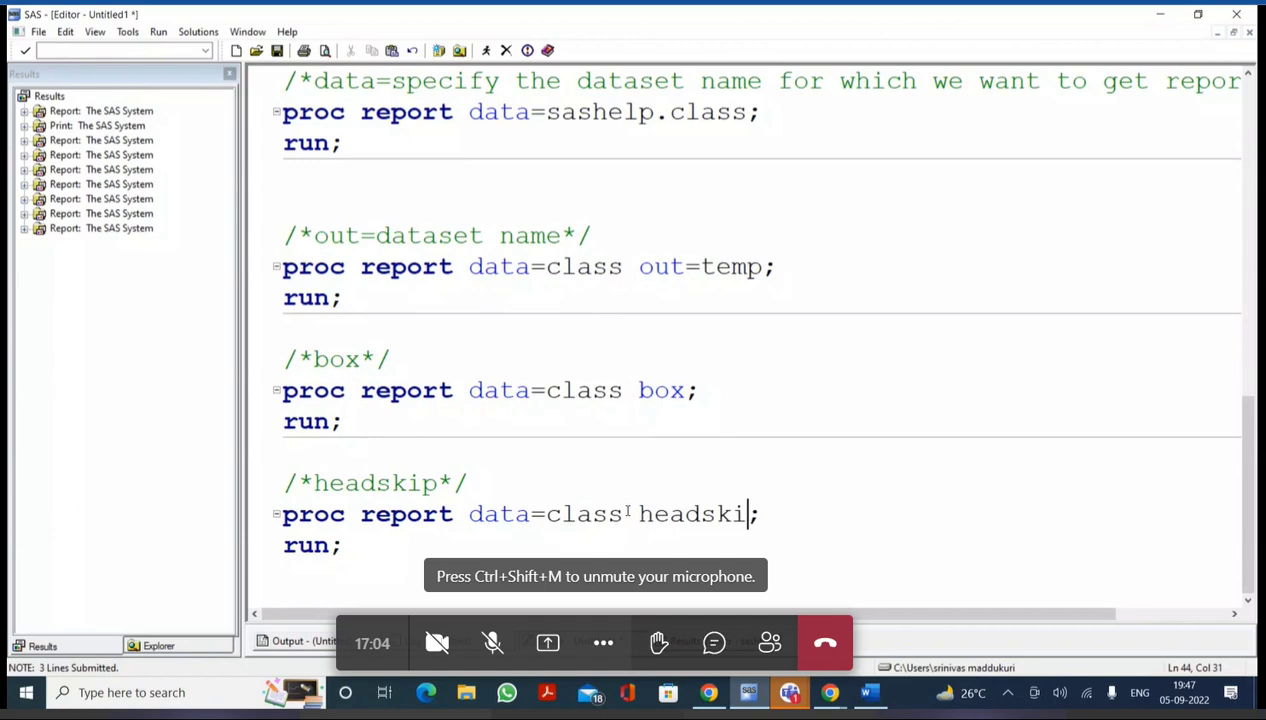
Run the headskip report step and examine the gap between the headings and the data rows in the listing output
left_click_drag(435, 458, 350, 572)
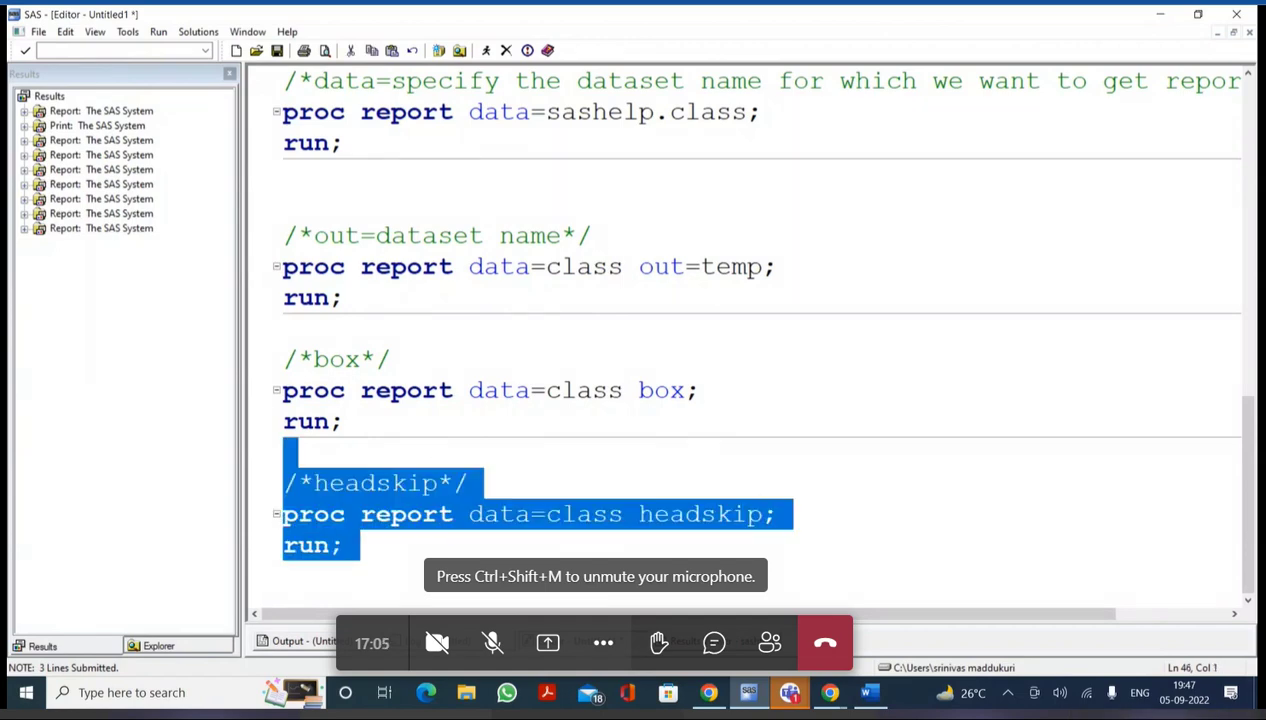
left_click(485, 50)
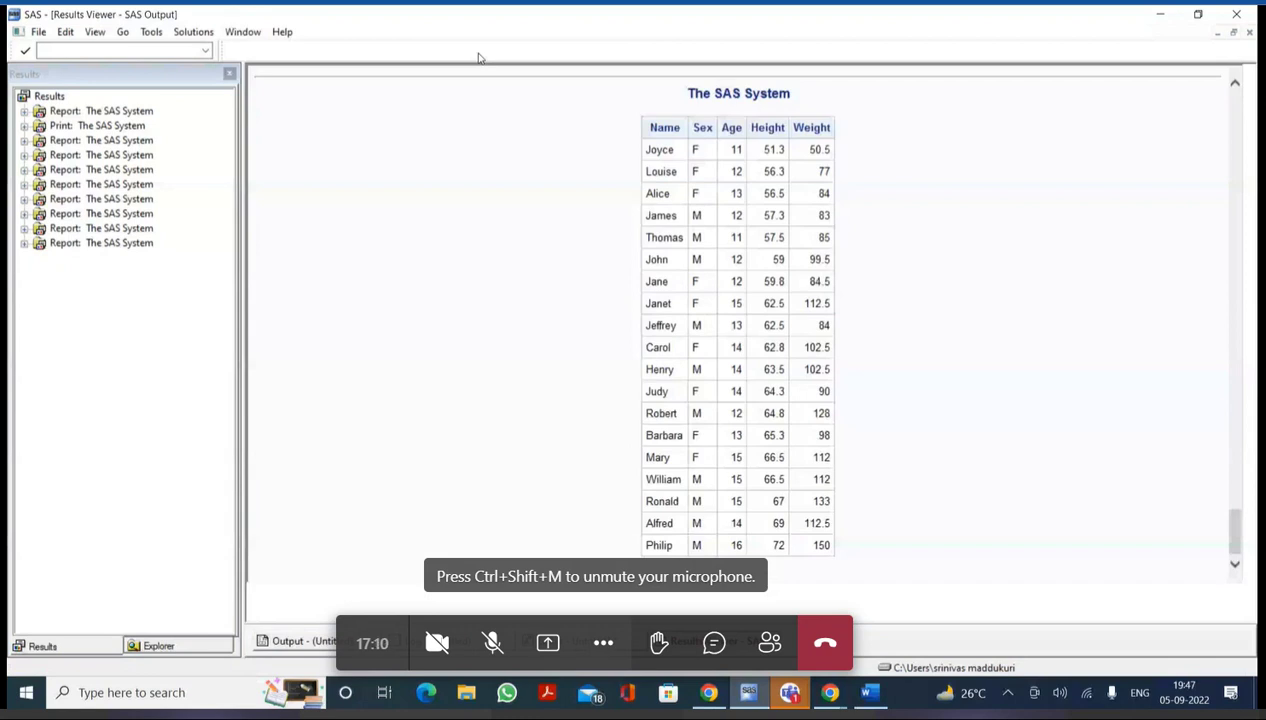
left_click_drag(424, 125, 747, 126)
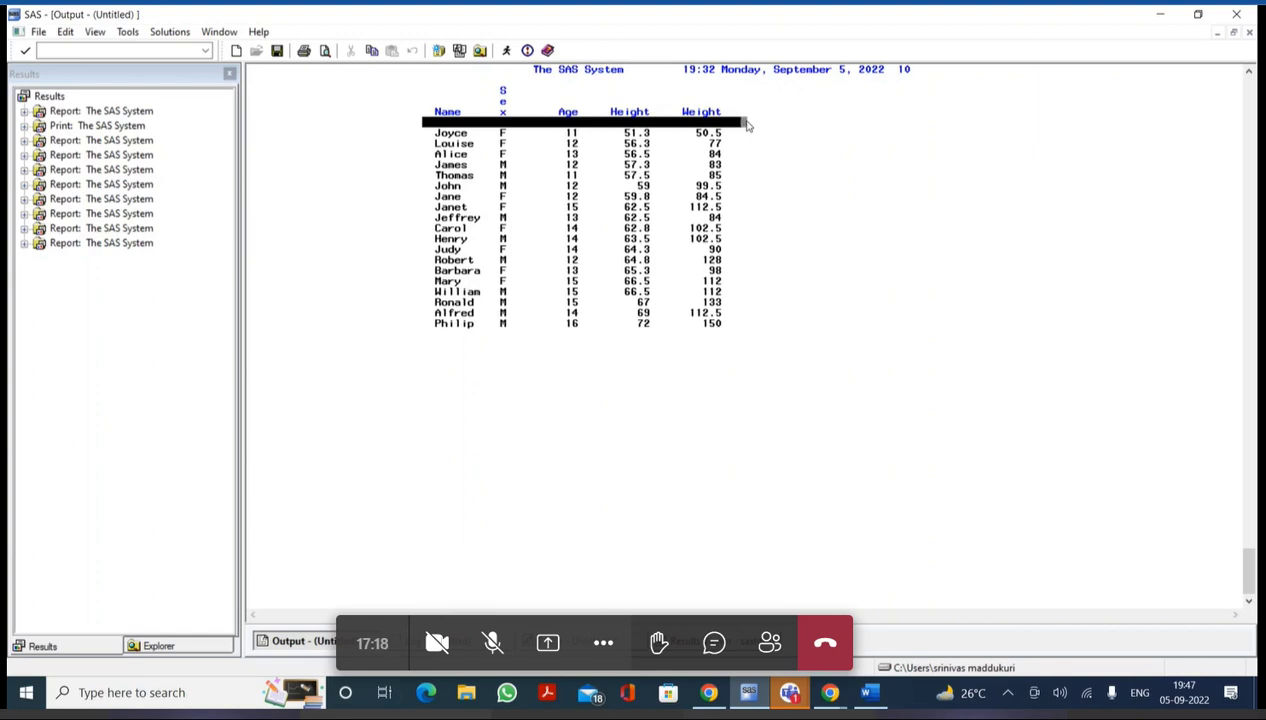
left_click(814, 205)
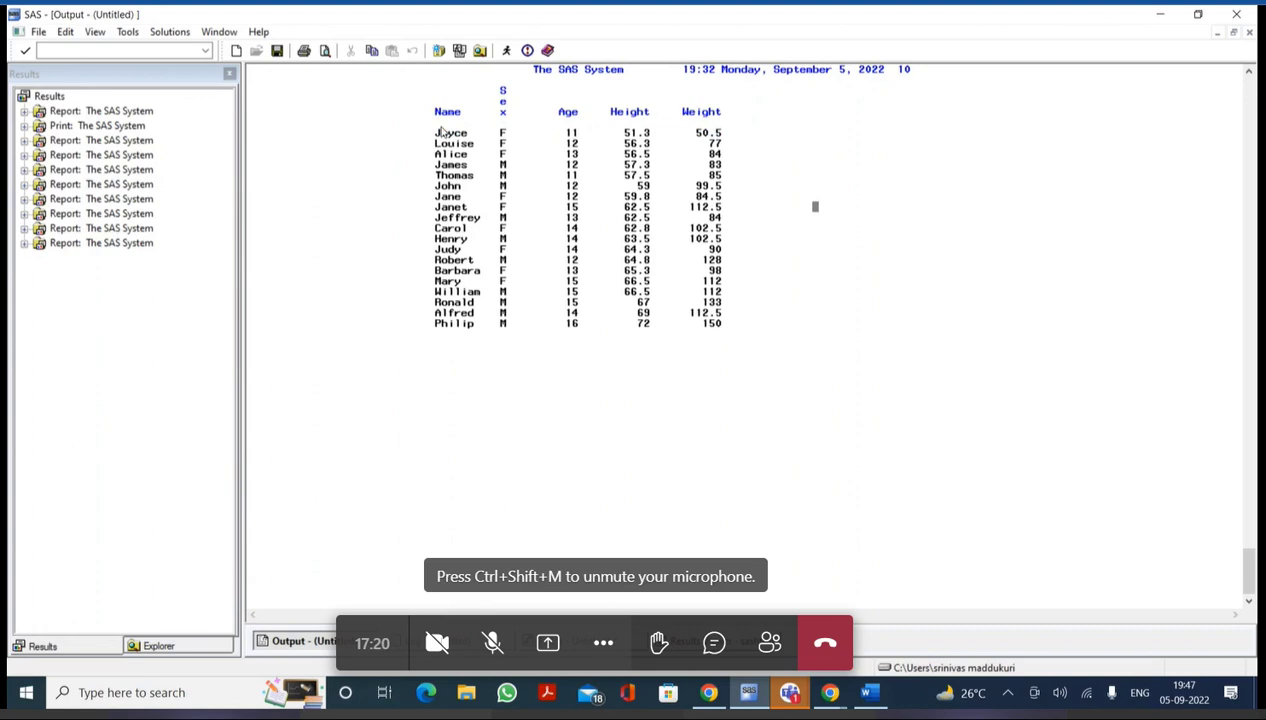
left_click_drag(424, 121, 742, 232)
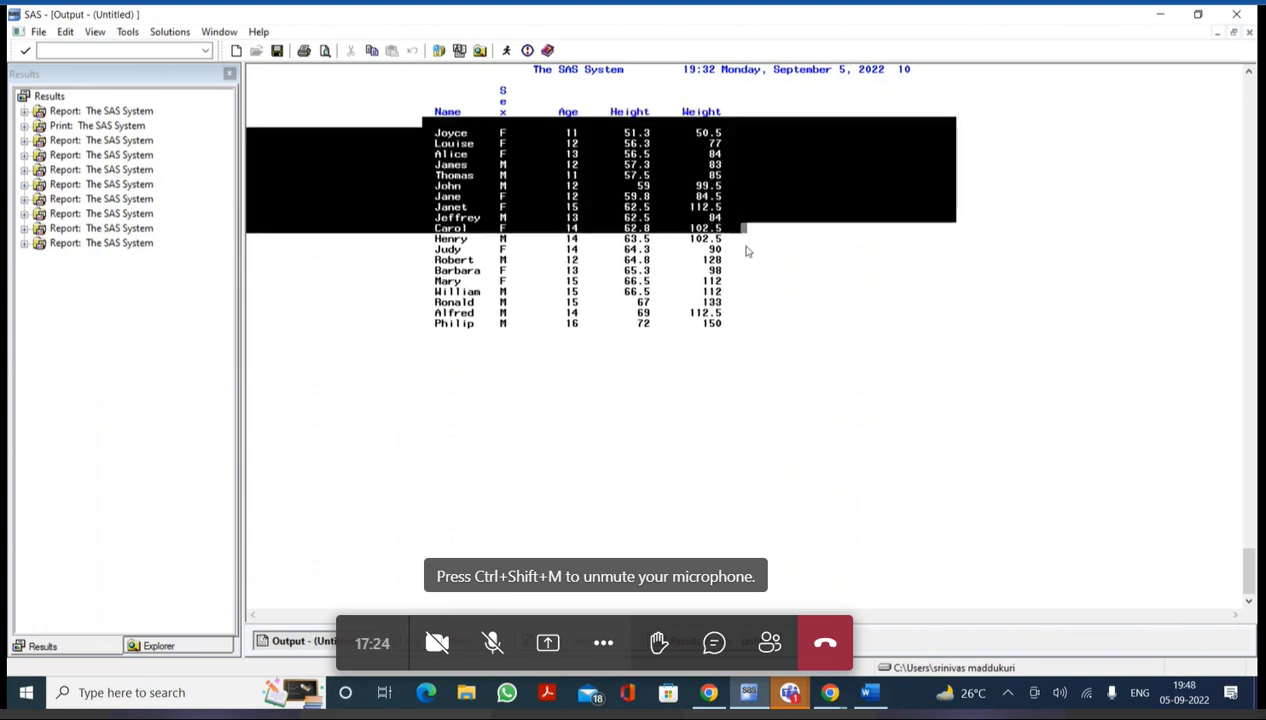
left_click(769, 386)
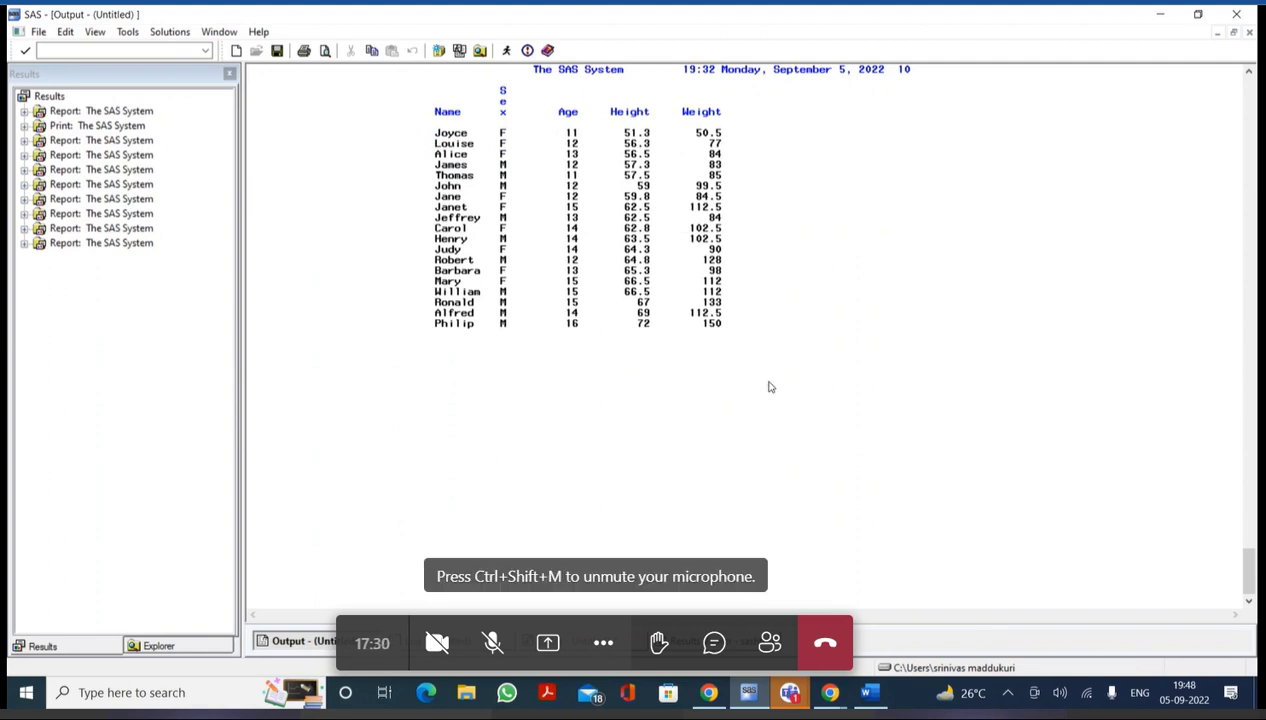
Highlight the blank line between the headings and the first data row in the headskip listing, then return to the editor
left_click_drag(415, 130, 732, 126)
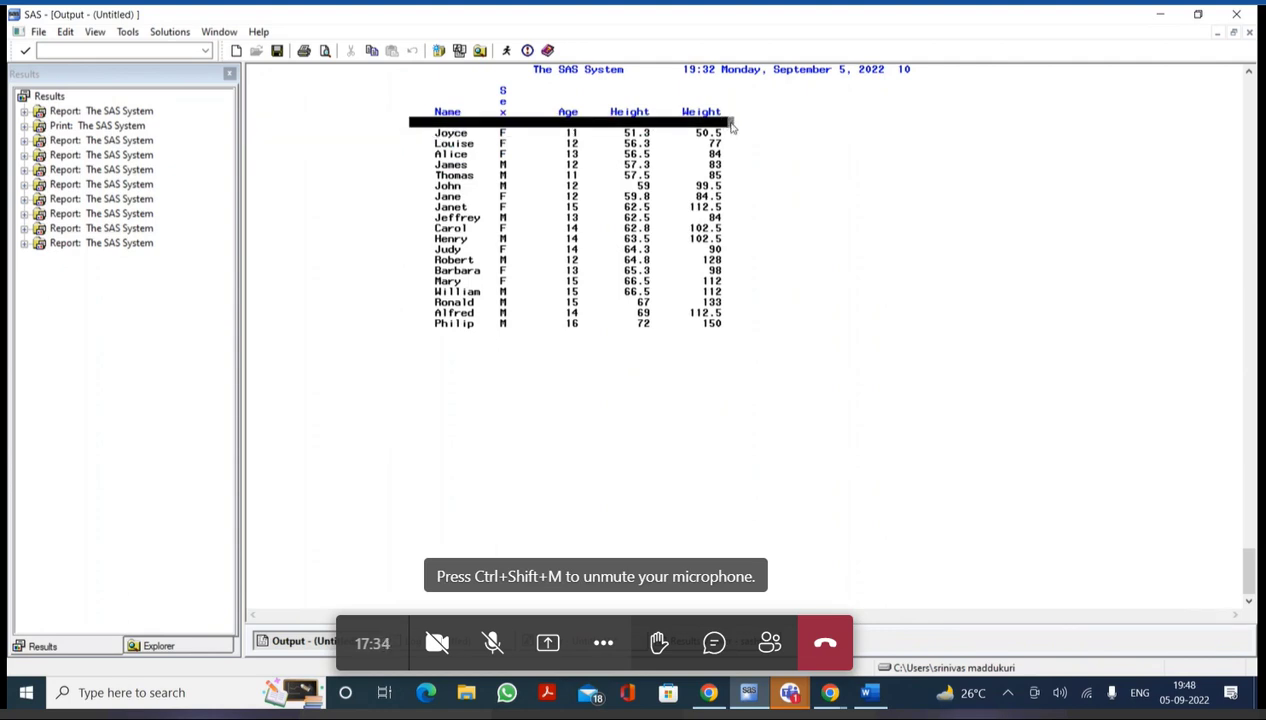
left_click(579, 530)
key("ctrl+Tab")
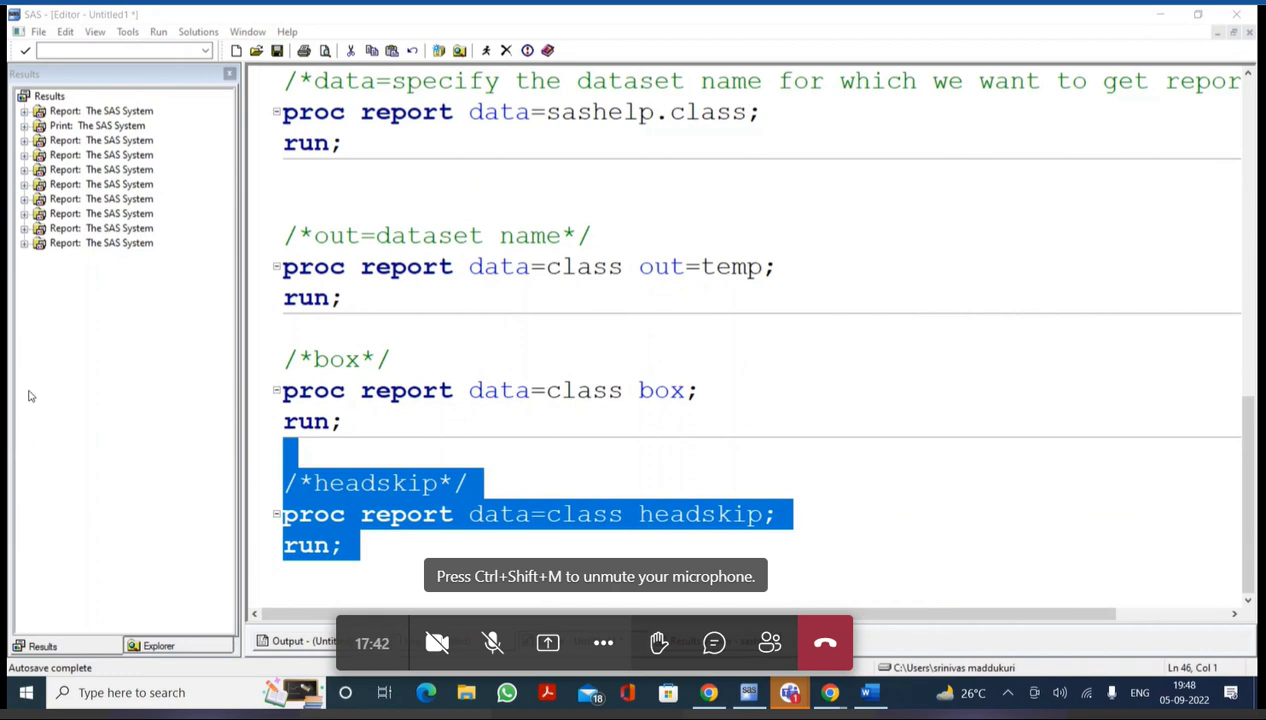
Add the comment /*headline*/ on a new line below the headskip report step
left_click(421, 560)
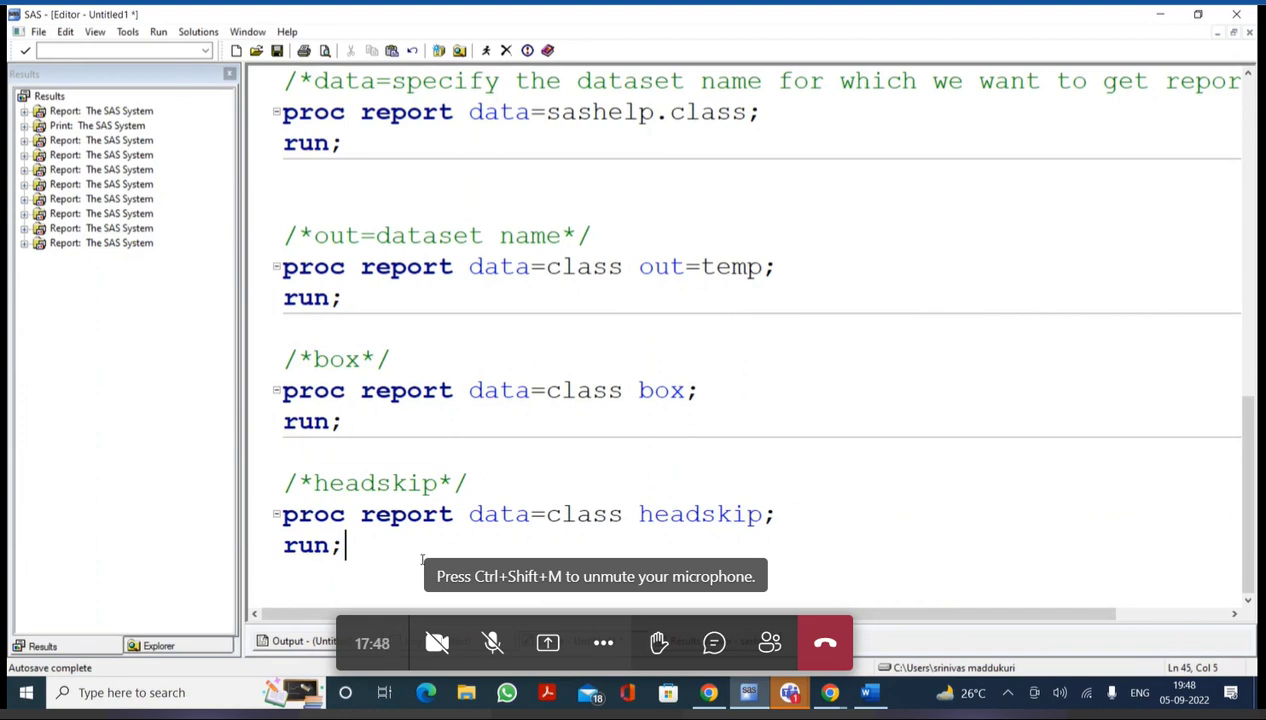
key("Return")
type("/**/")
key("Left")
key("Left")
type("headline")
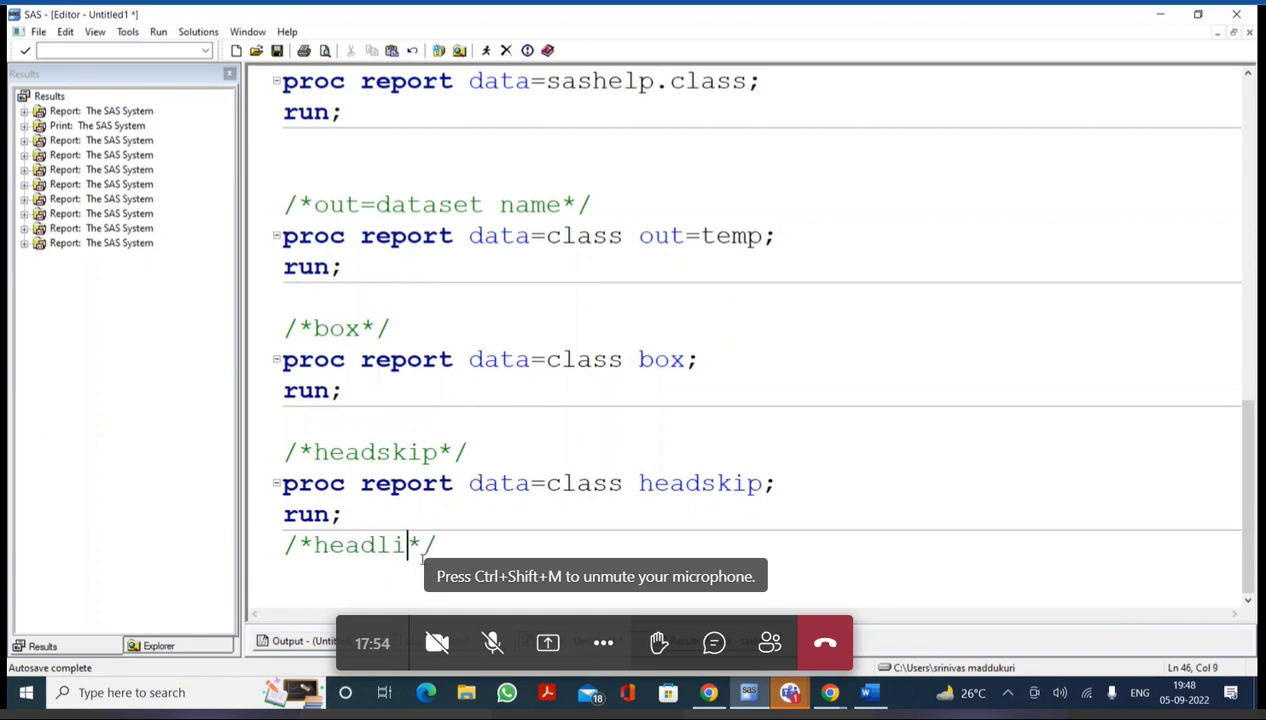
scroll(420, 560, "down", 2)
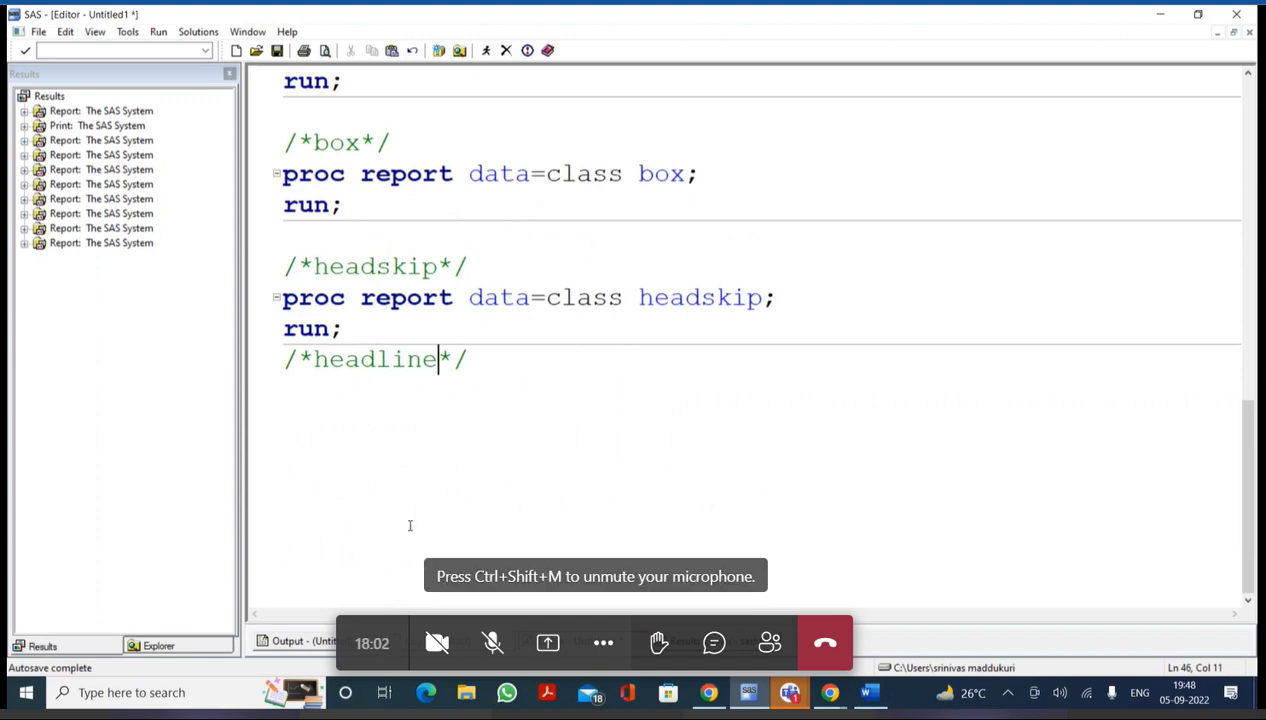
Below the headline comment, write a report step with the lines "proc report data=class headline;" and "run;"
left_click(489, 364)
key("Return")
key("Return")
type("proc repor")
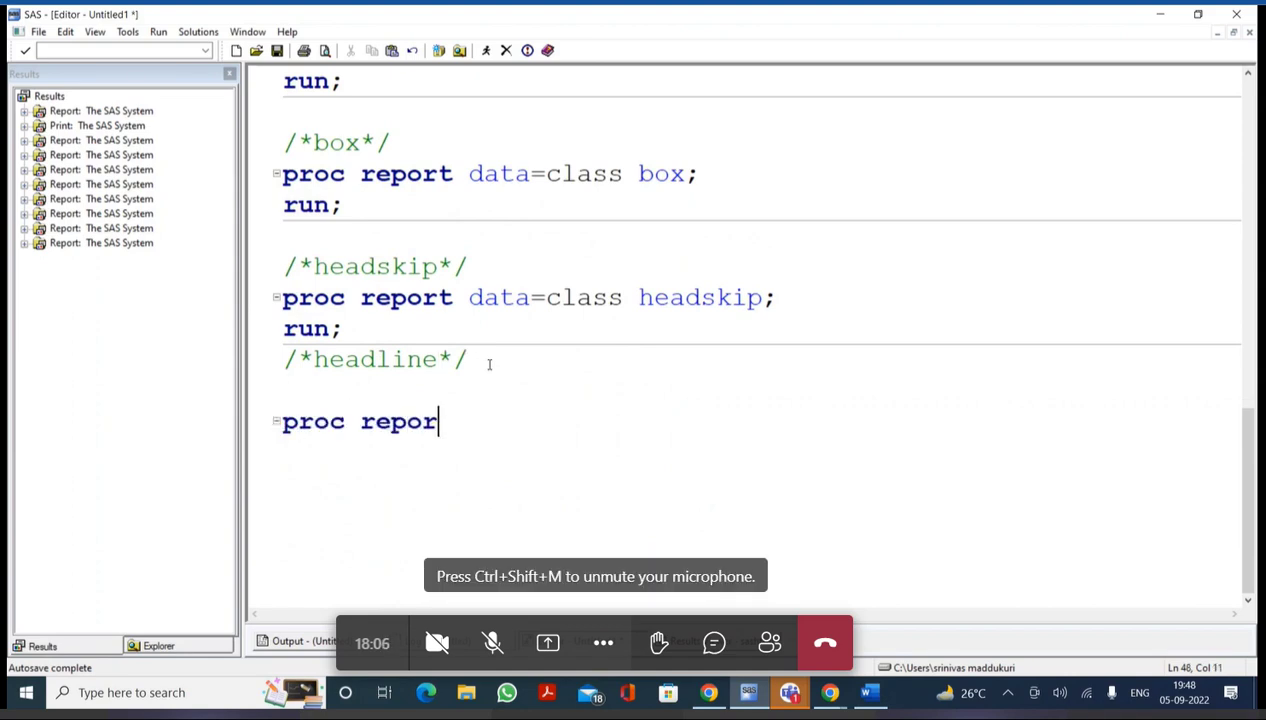
type("t data=cla")
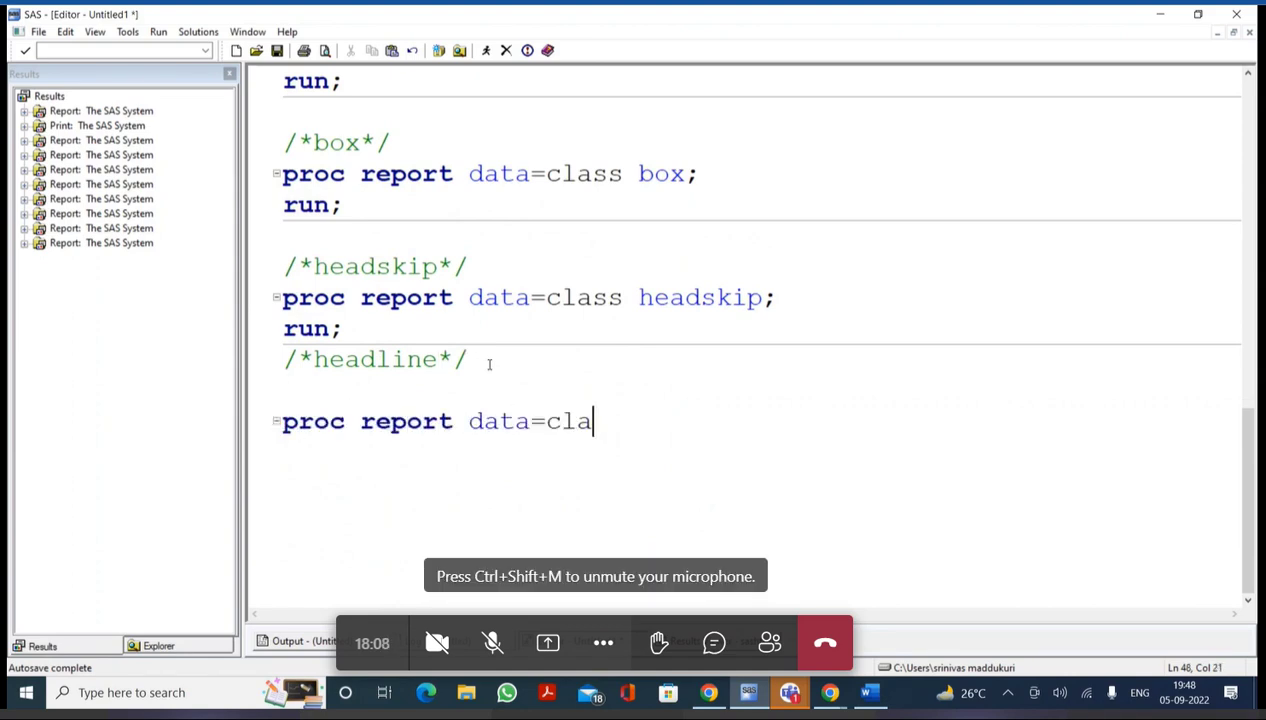
type("ss headline;")
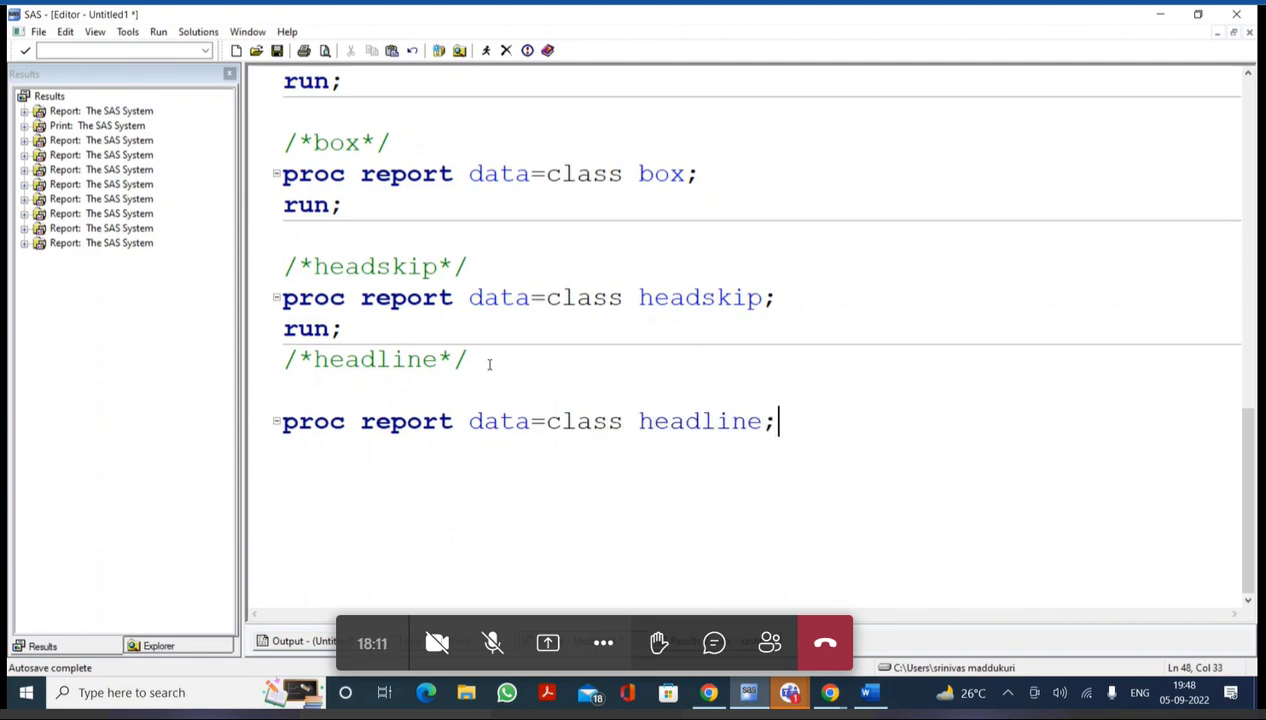
key("Return")
type("run;")
key("Return")
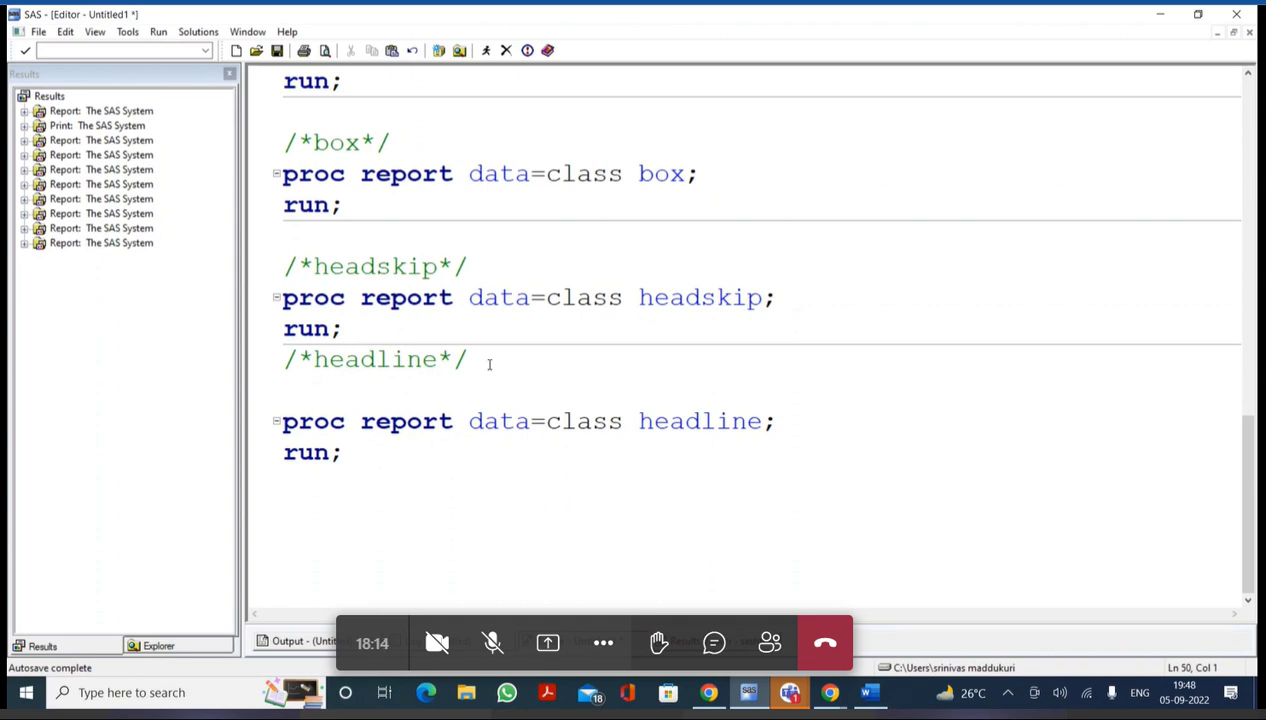
Run the headline report step and examine the area between the column headings and the data rows in the listing output
left_click_drag(486, 378, 300, 512)
left_click(486, 50)
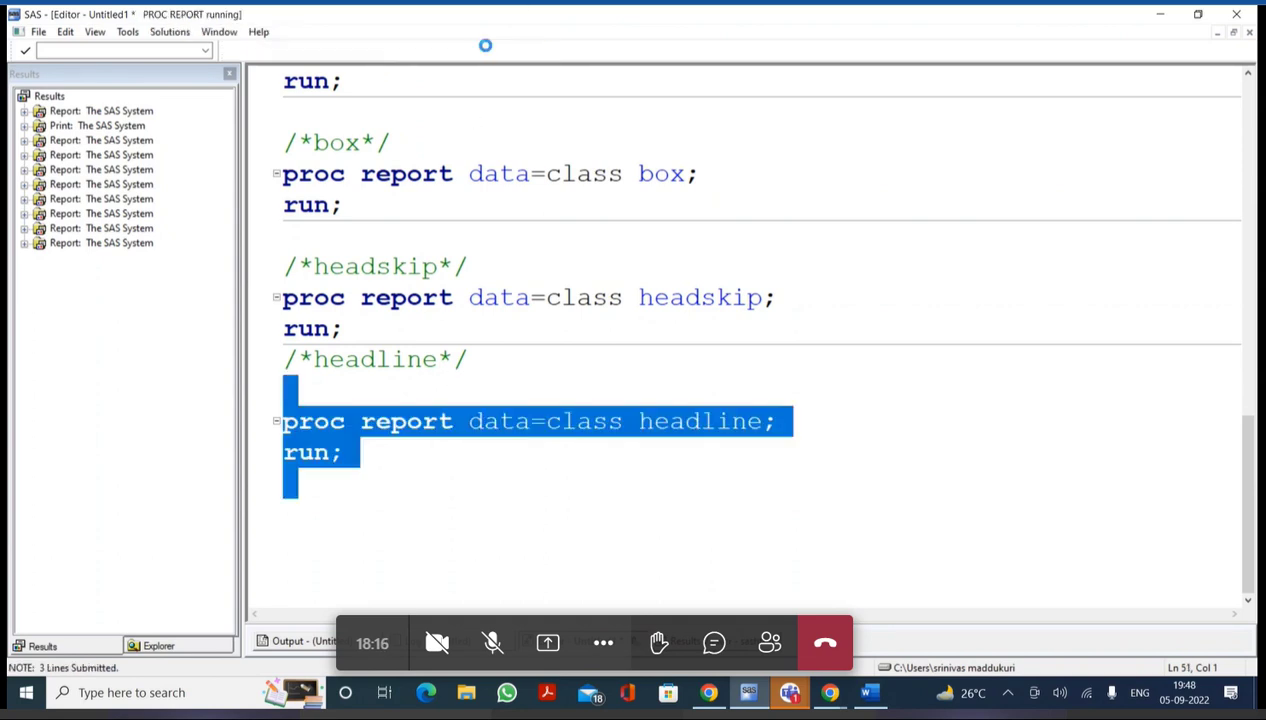
left_click(300, 640)
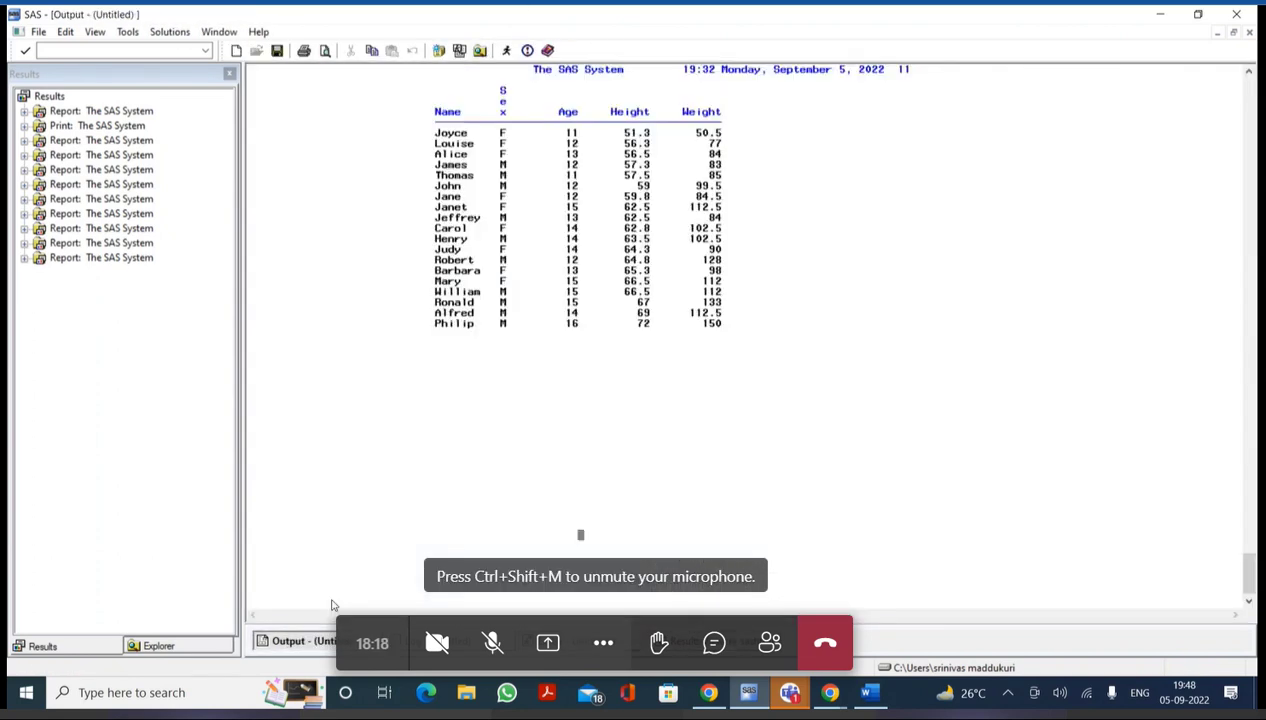
left_click_drag(424, 122, 733, 130)
left_click(823, 207)
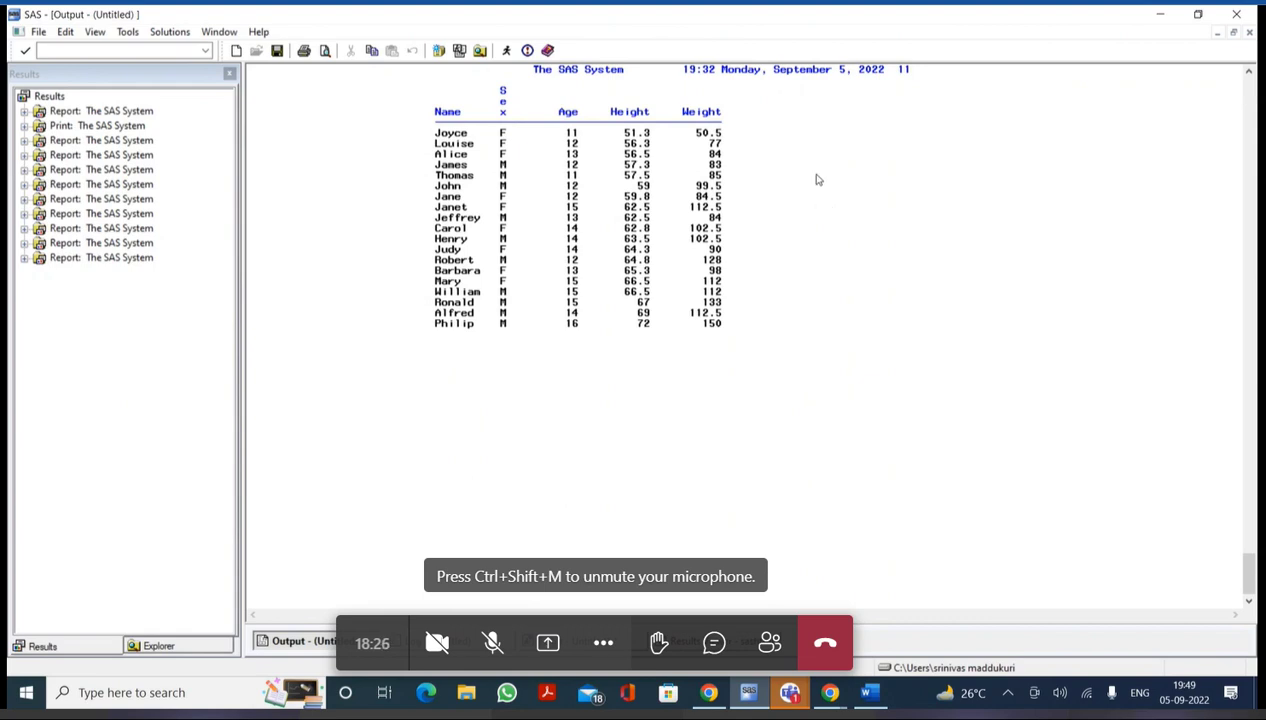
left_click_drag(733, 128, 427, 122)
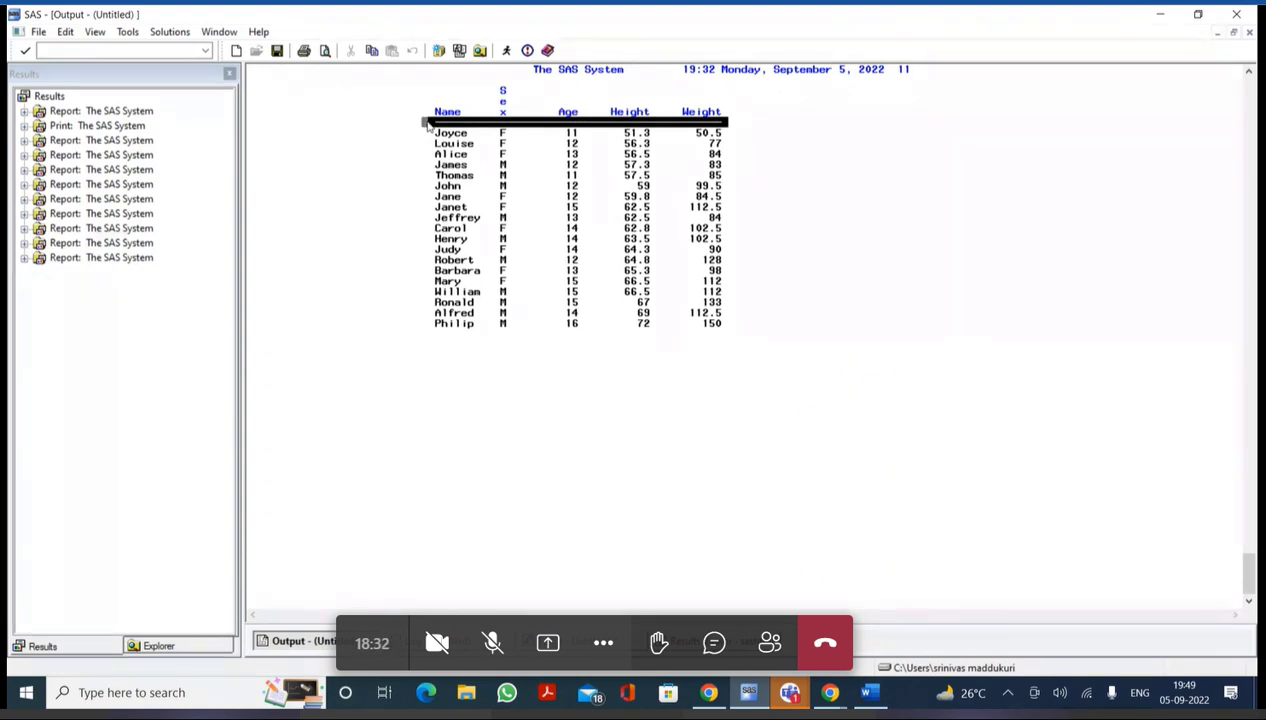
Delete all the accumulated report results and return to the editor
left_click(127, 542)
key("Delete")
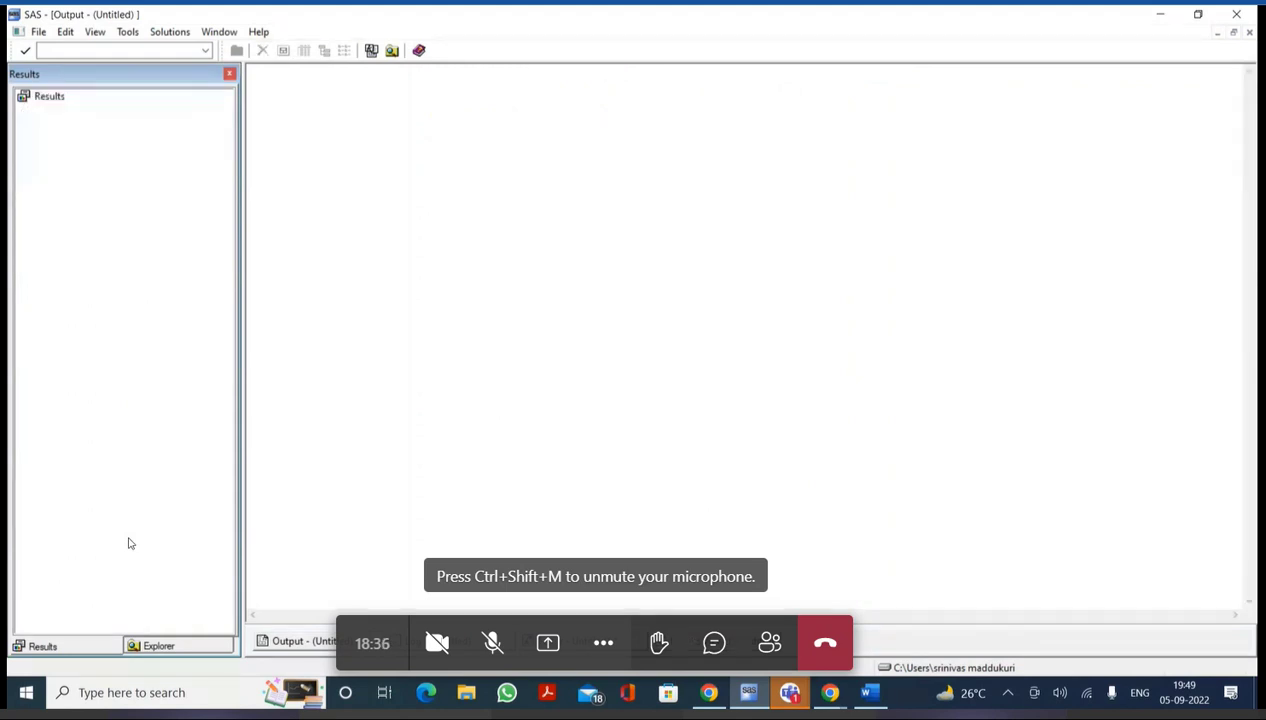
key("F5")
Below the headline step, write a report step with the lines "proc report data=class headskip headline;" and "run;"
left_click(521, 504)
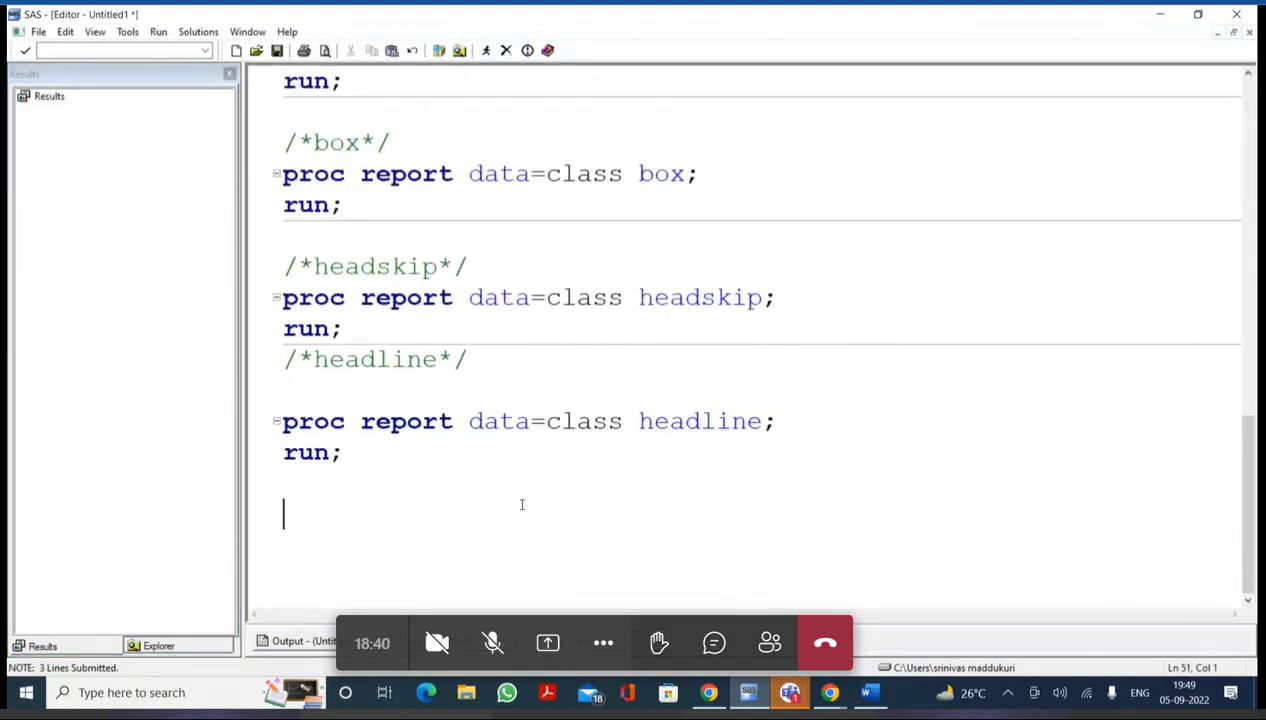
type("pr")
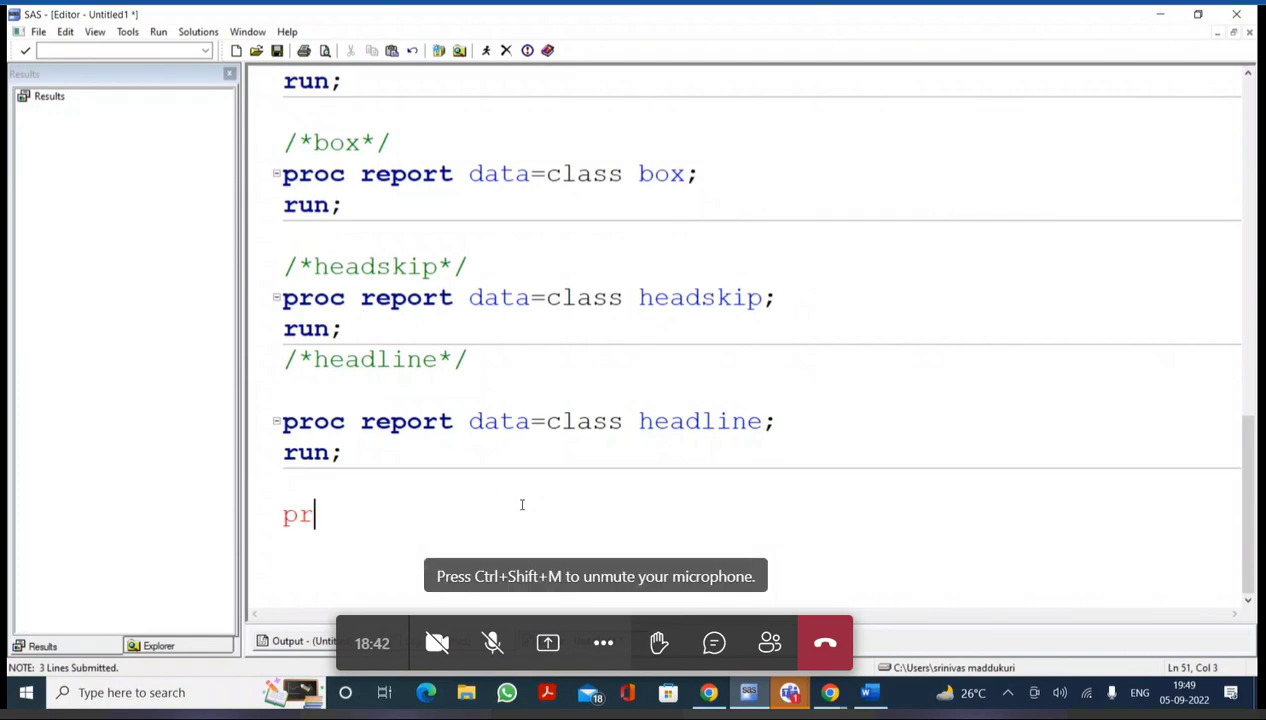
type("oc rep")
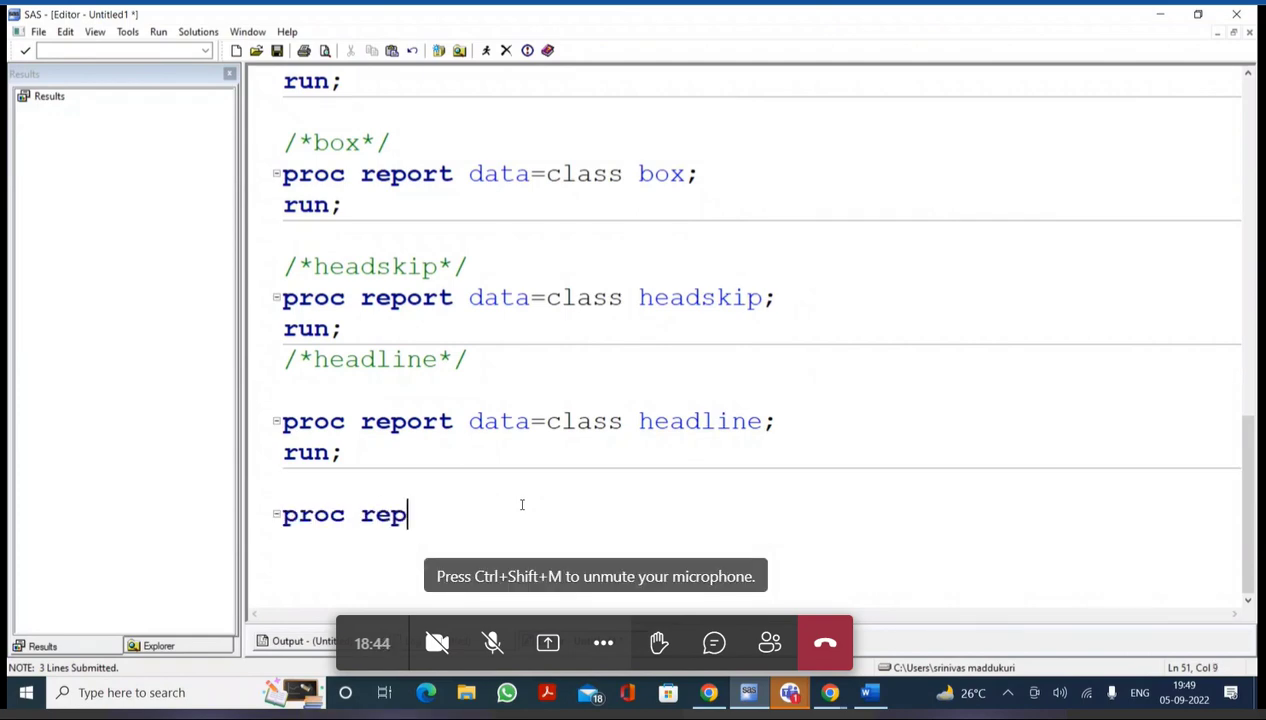
type("ort data")
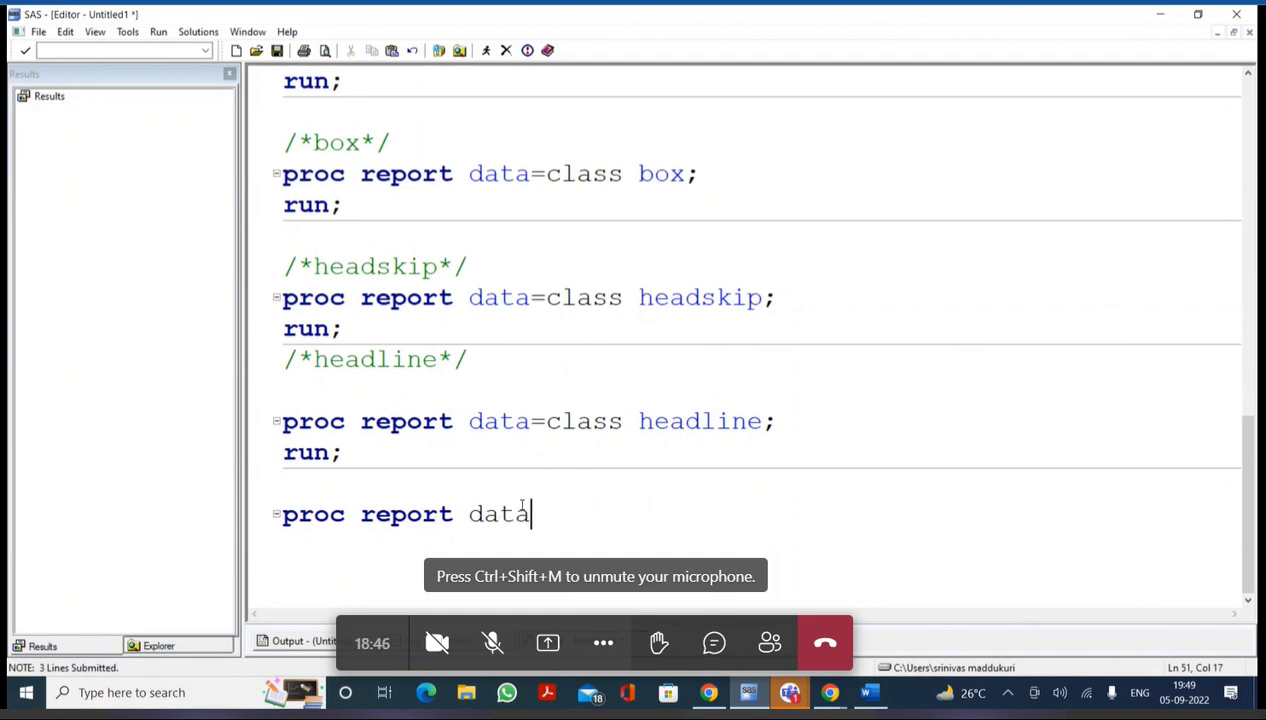
type("=class ")
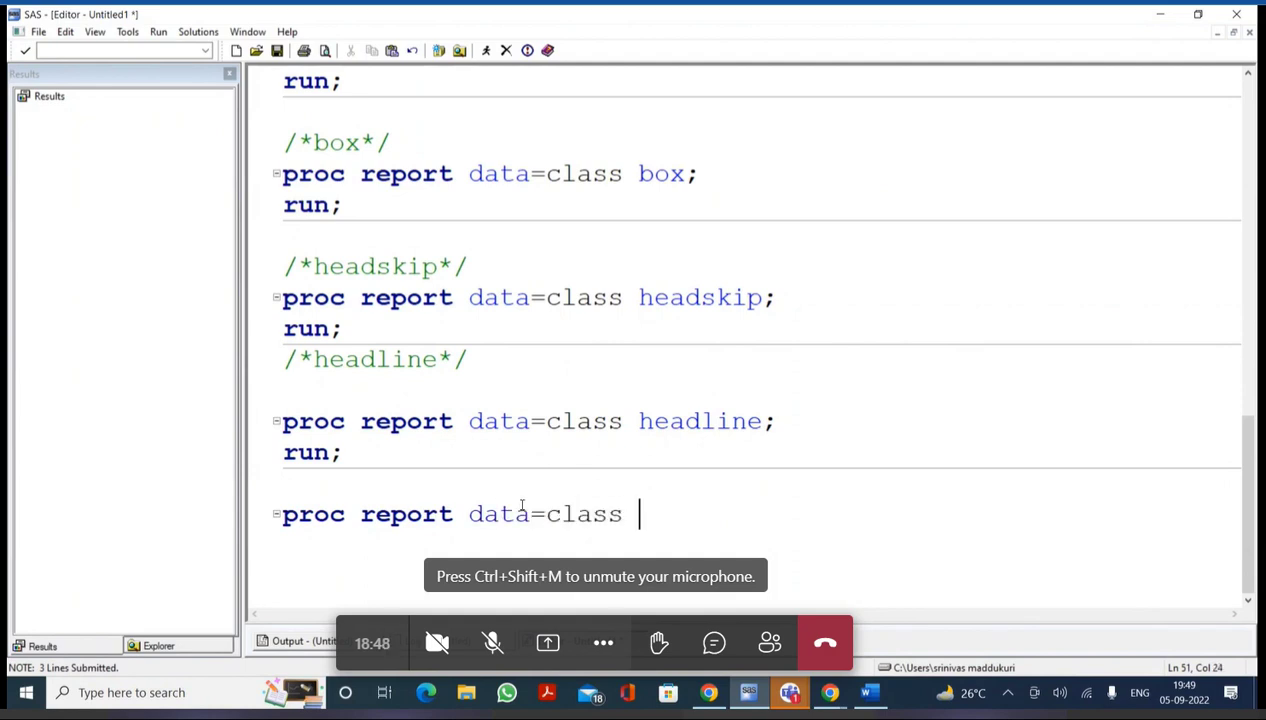
type("headskip ")
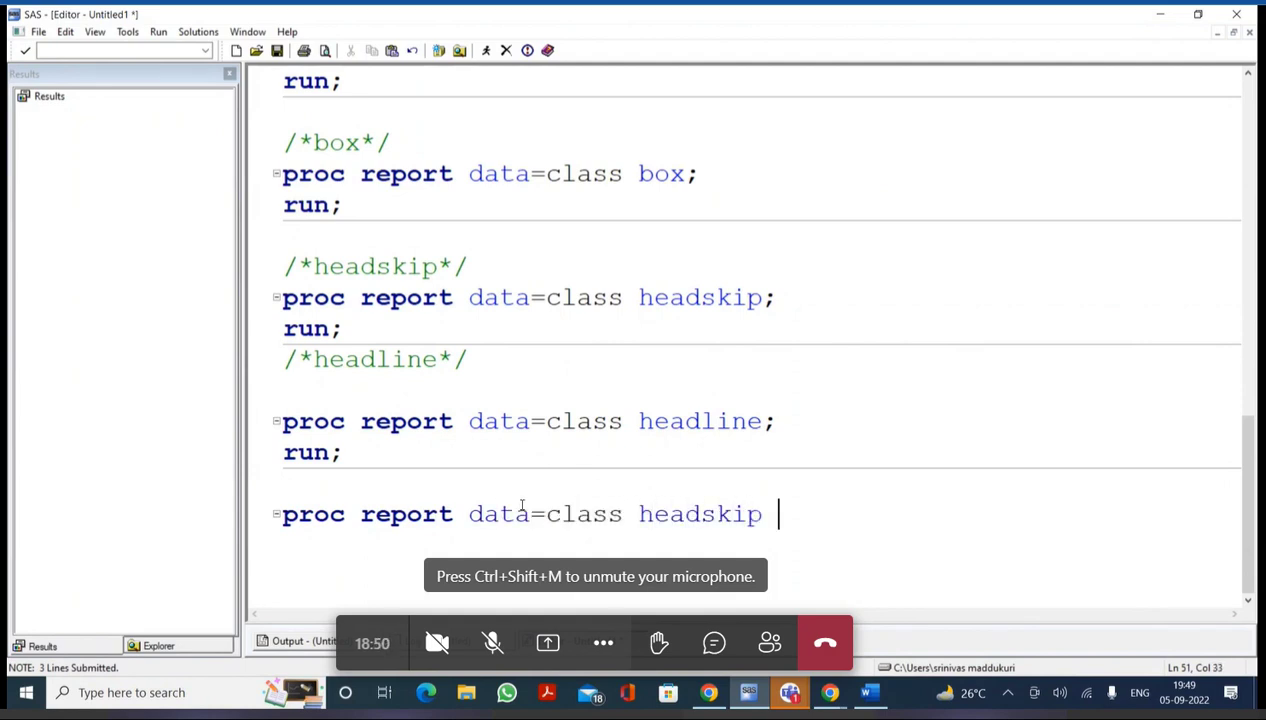
type("head")
type("e;")
key("Return")
type("run;")
key("Return")
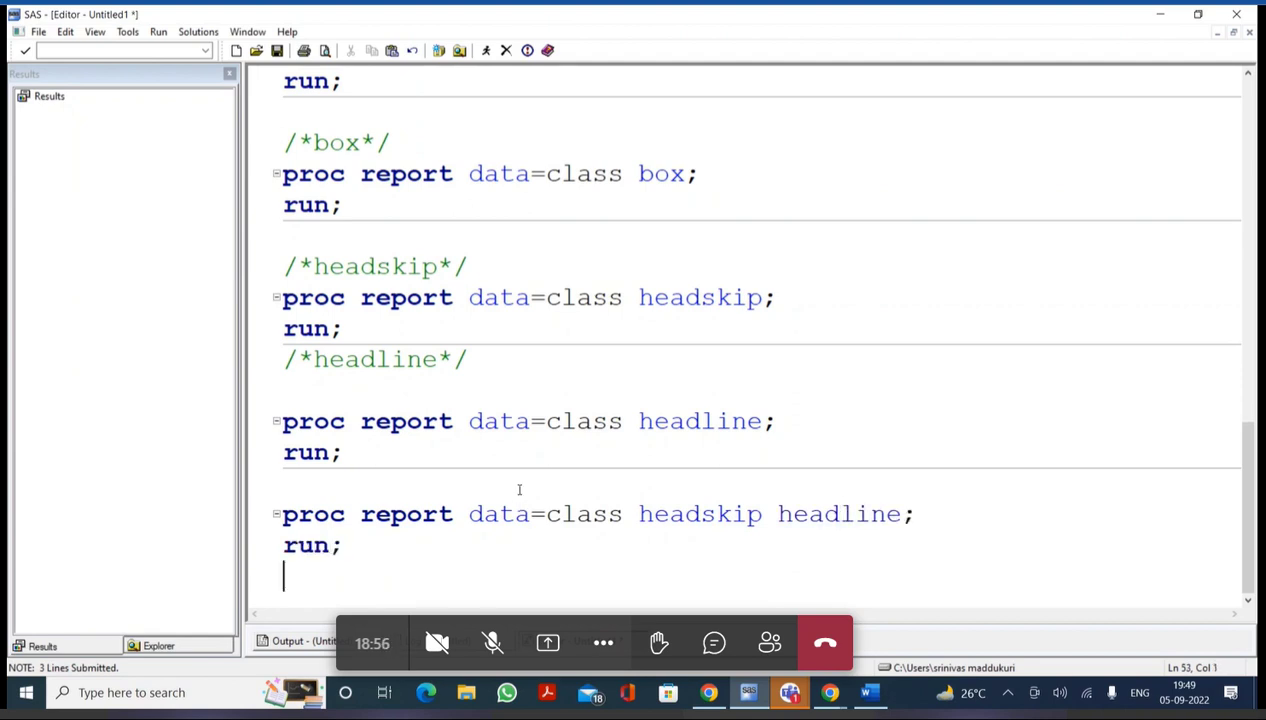
Run the report step combining headskip and headline, view its listing output, and return to the editor
left_click(517, 489, "shift")
left_click(486, 50)
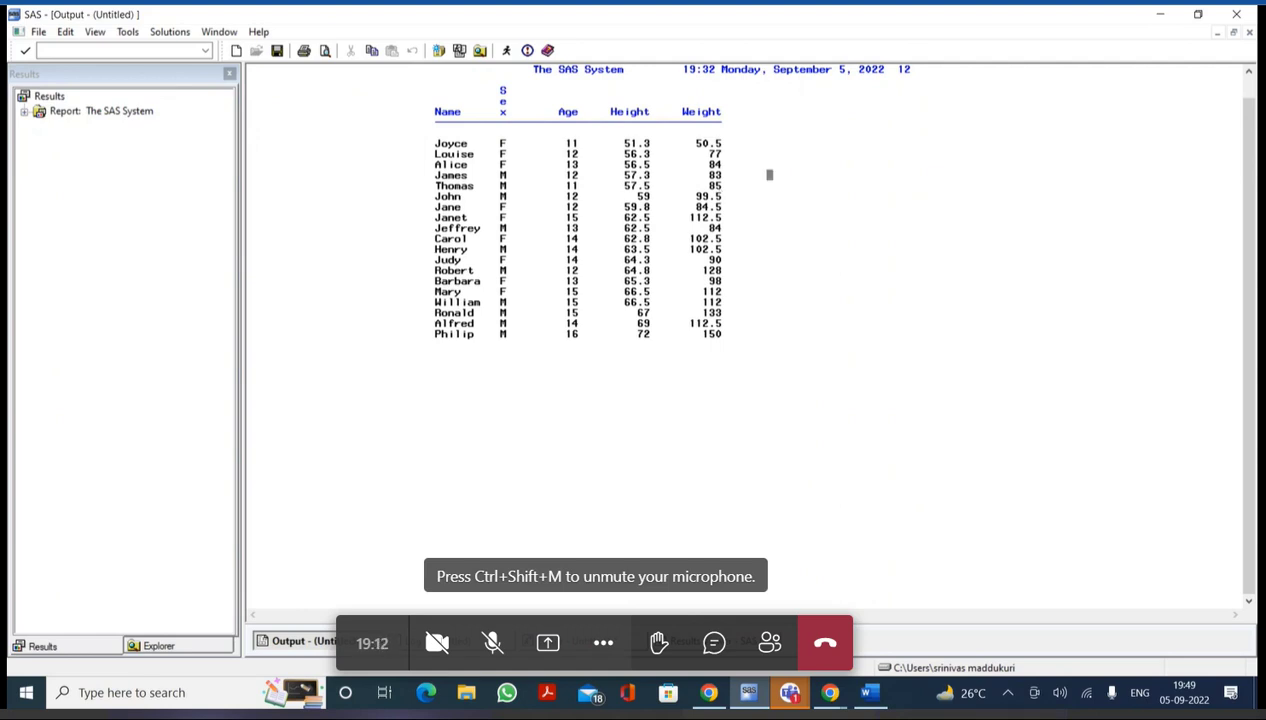
key("ctrl+Tab")
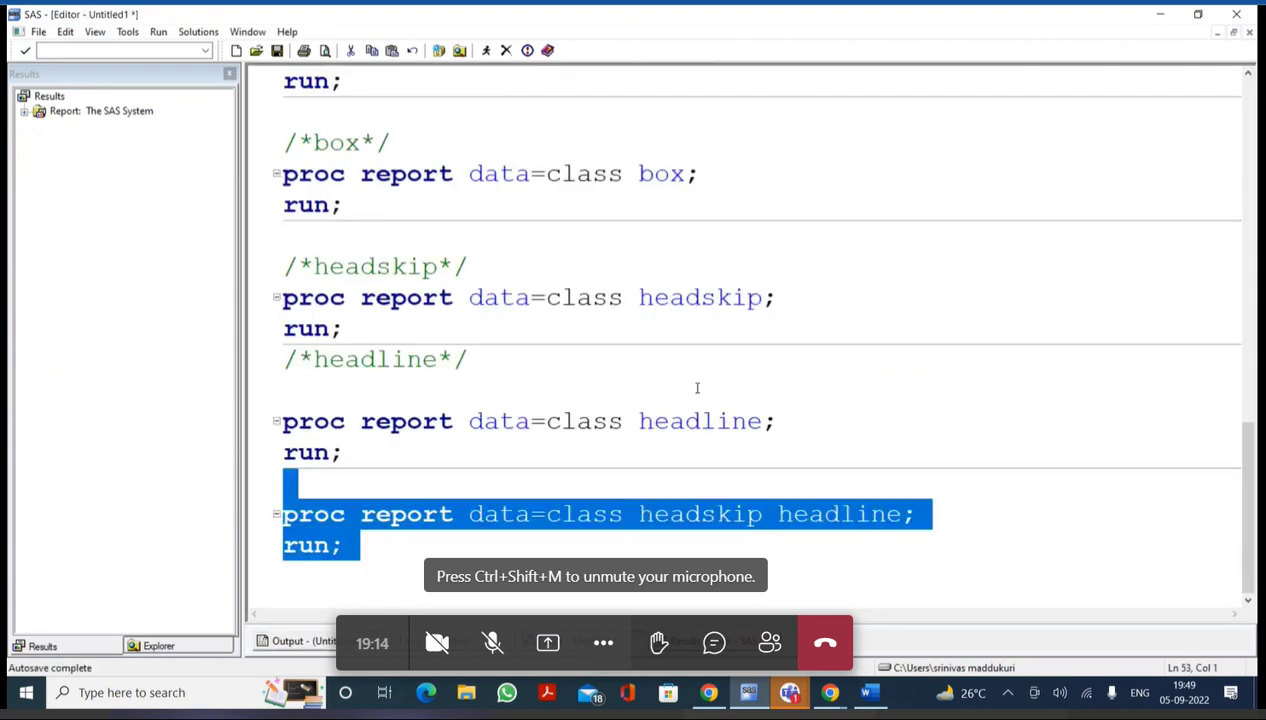
Below the combined headskip headline step, write a report step with the lines "proc report data=class;" and "run;"
scroll(697, 388, "down", 3)
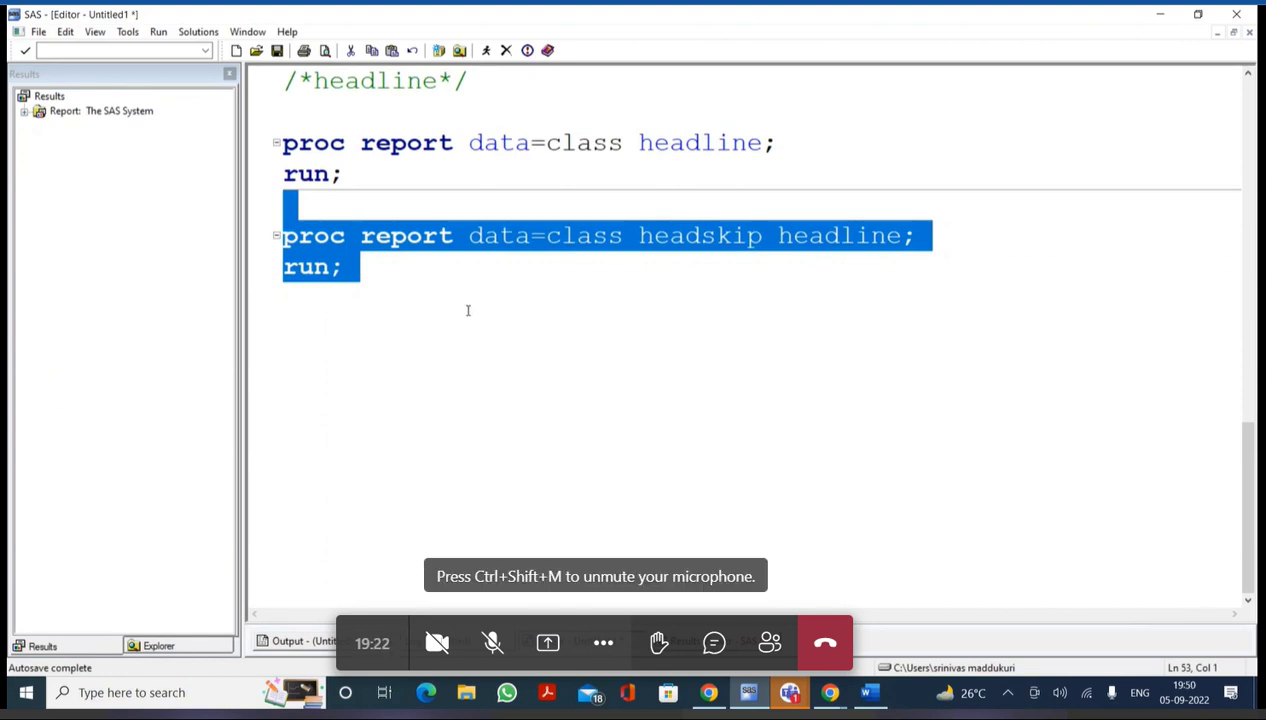
left_click(412, 351)
type("p")
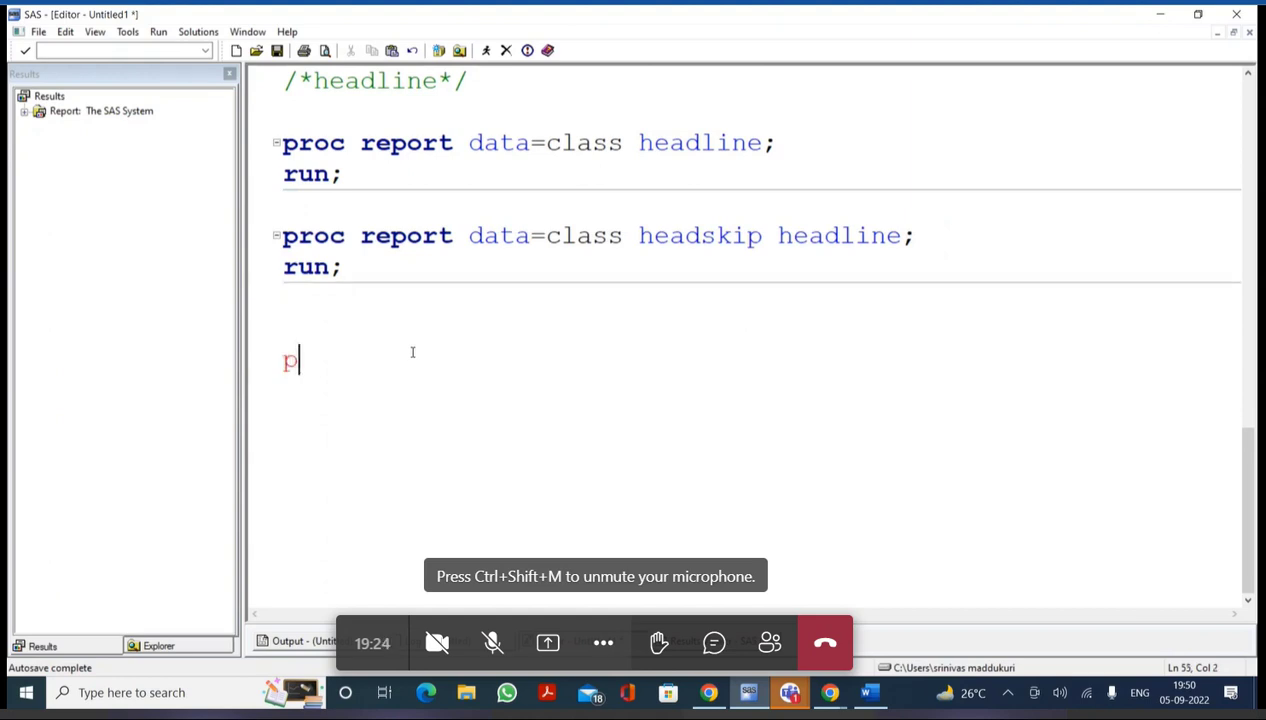
type("roc repo")
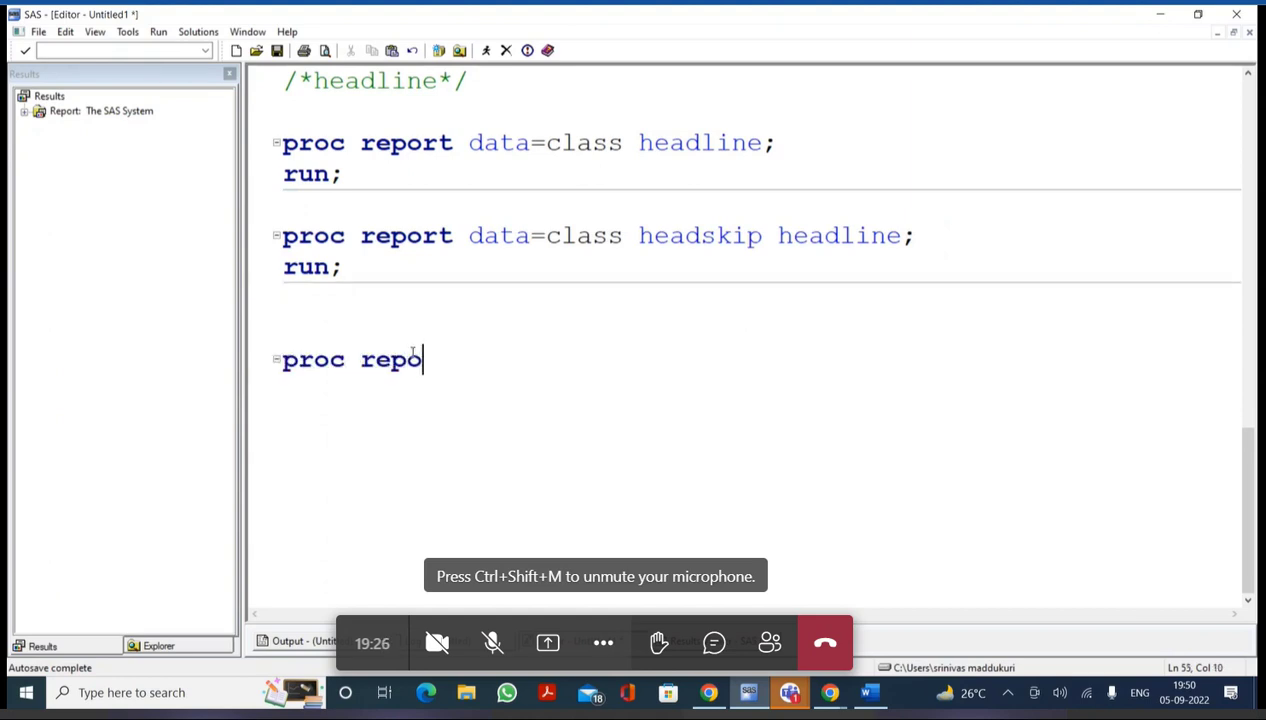
type("rt data=cla")
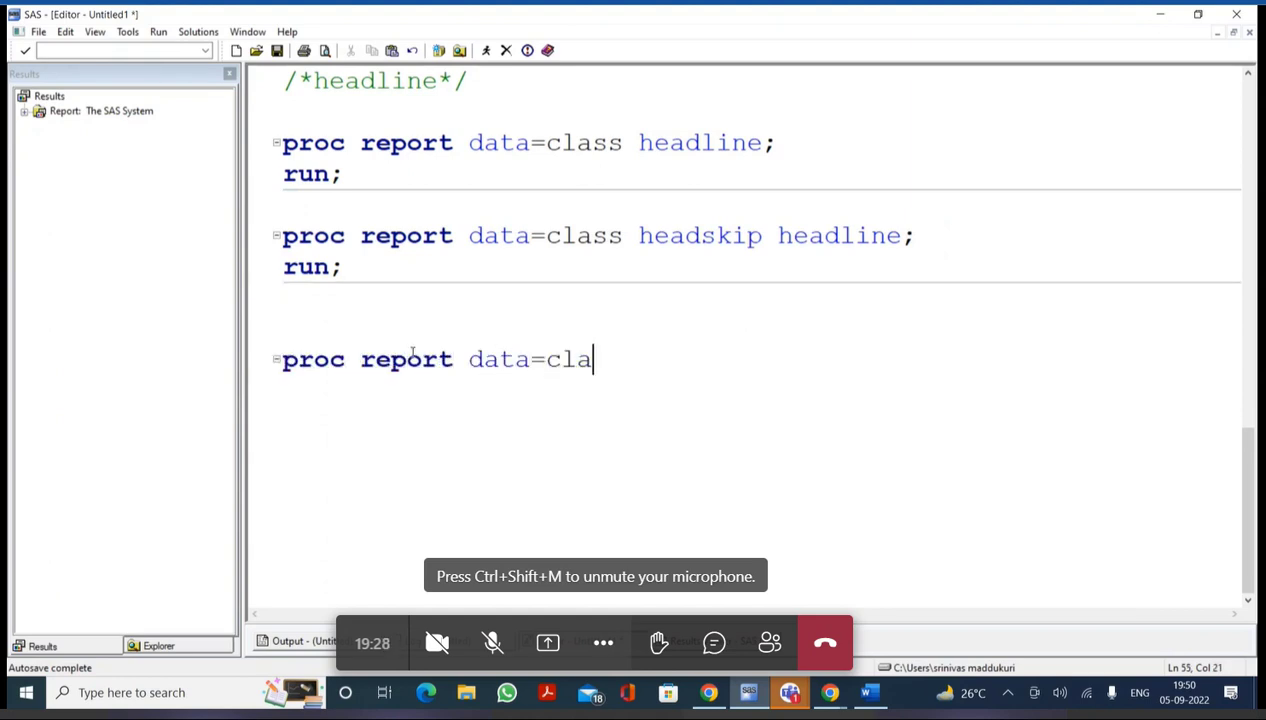
type("ss;")
key("Return")
type("run;")
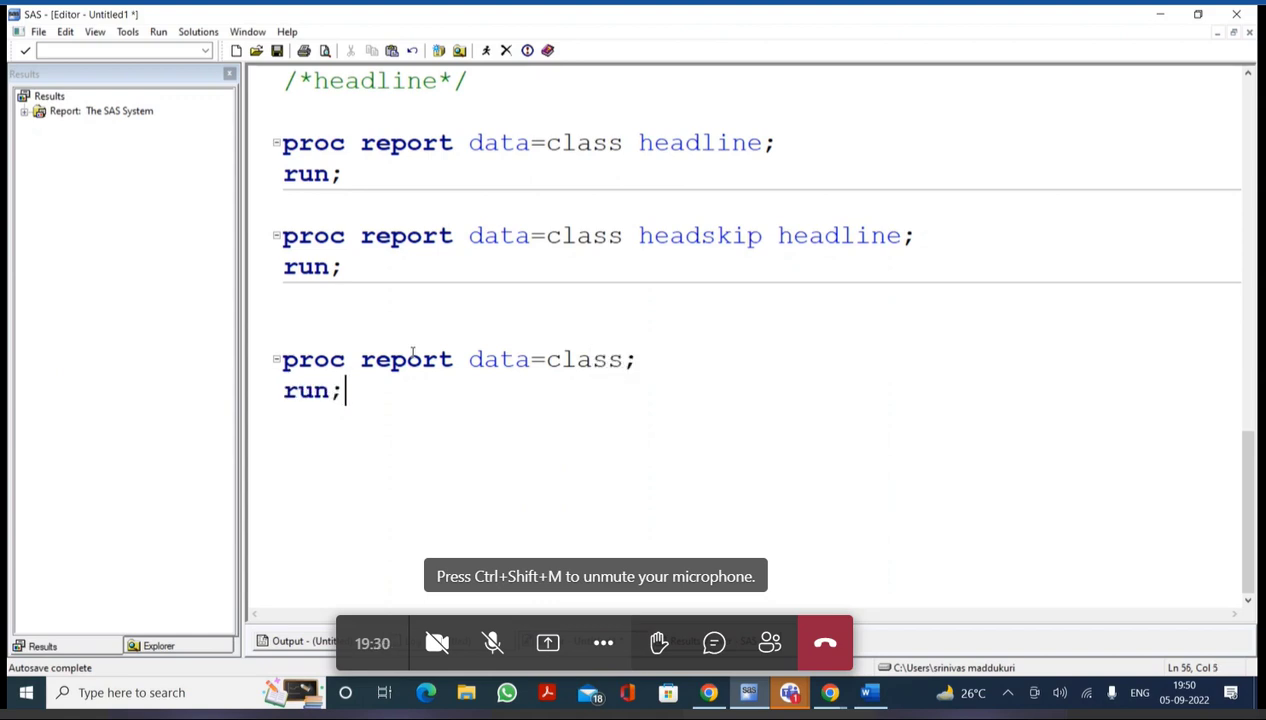
key("Return")
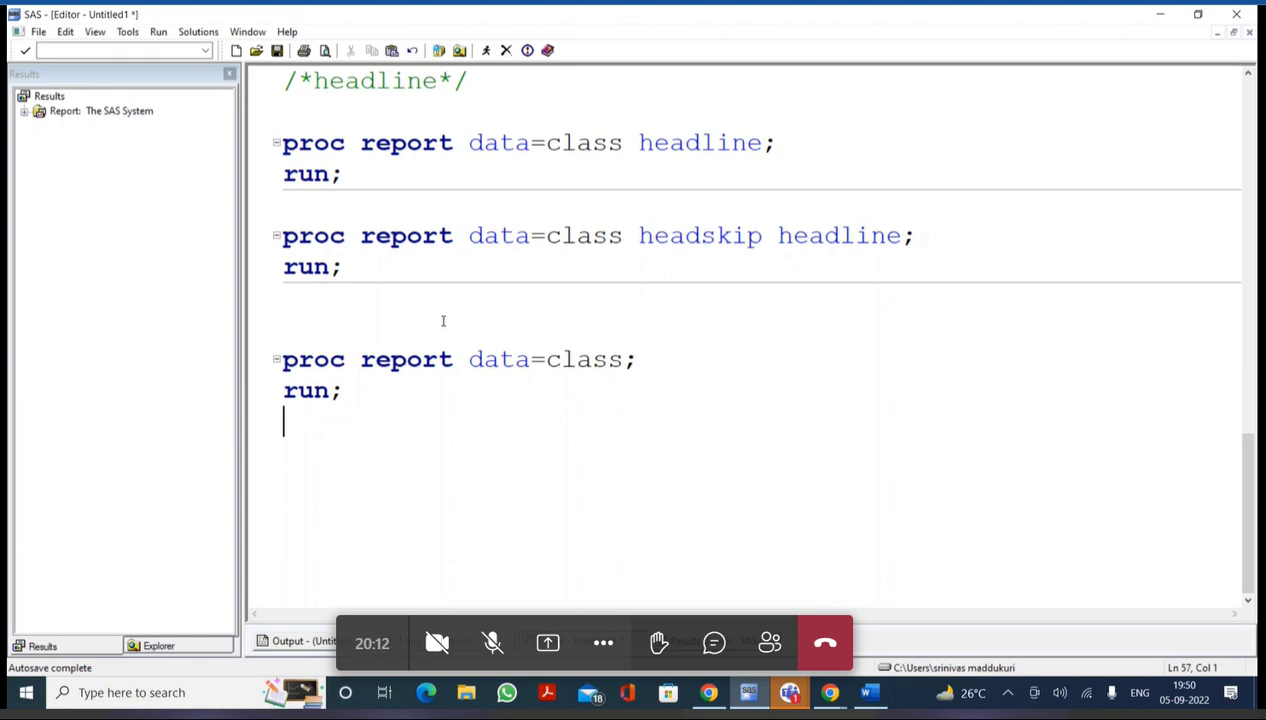
Add the windows option after data=class in the last report step and run that step
left_click(627, 359)
type("windows")
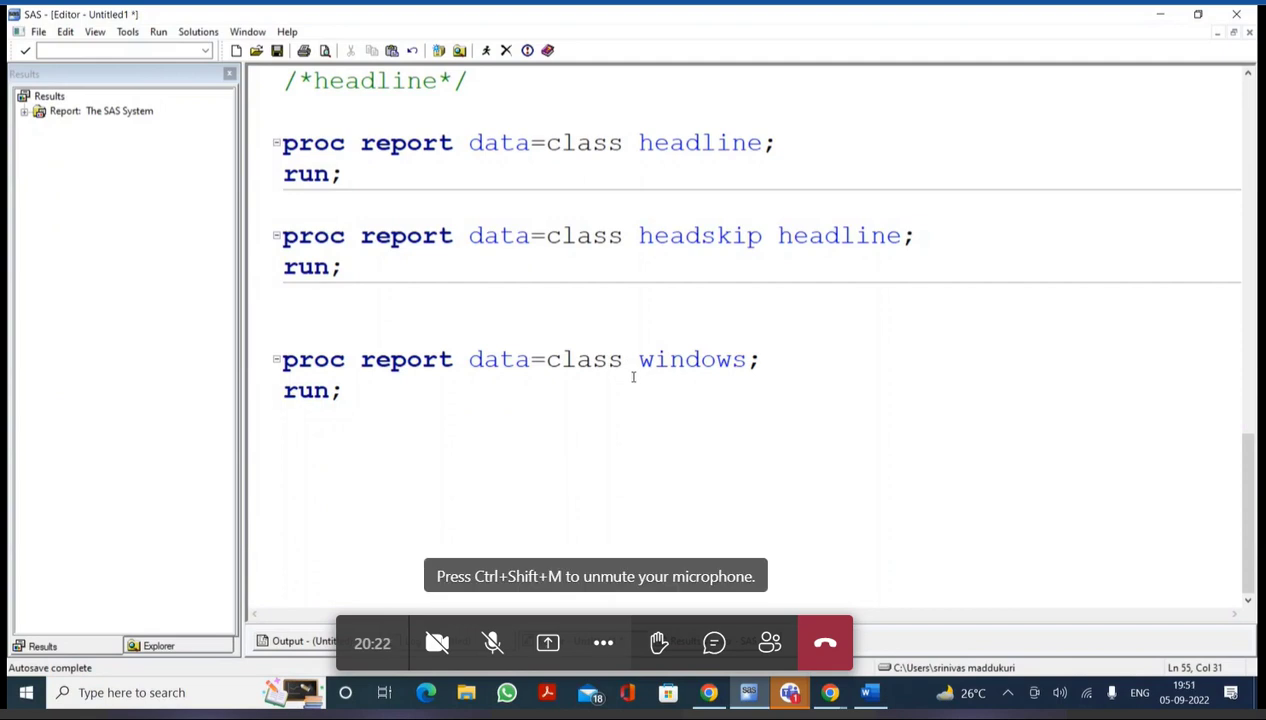
left_click_drag(619, 330, 653, 462)
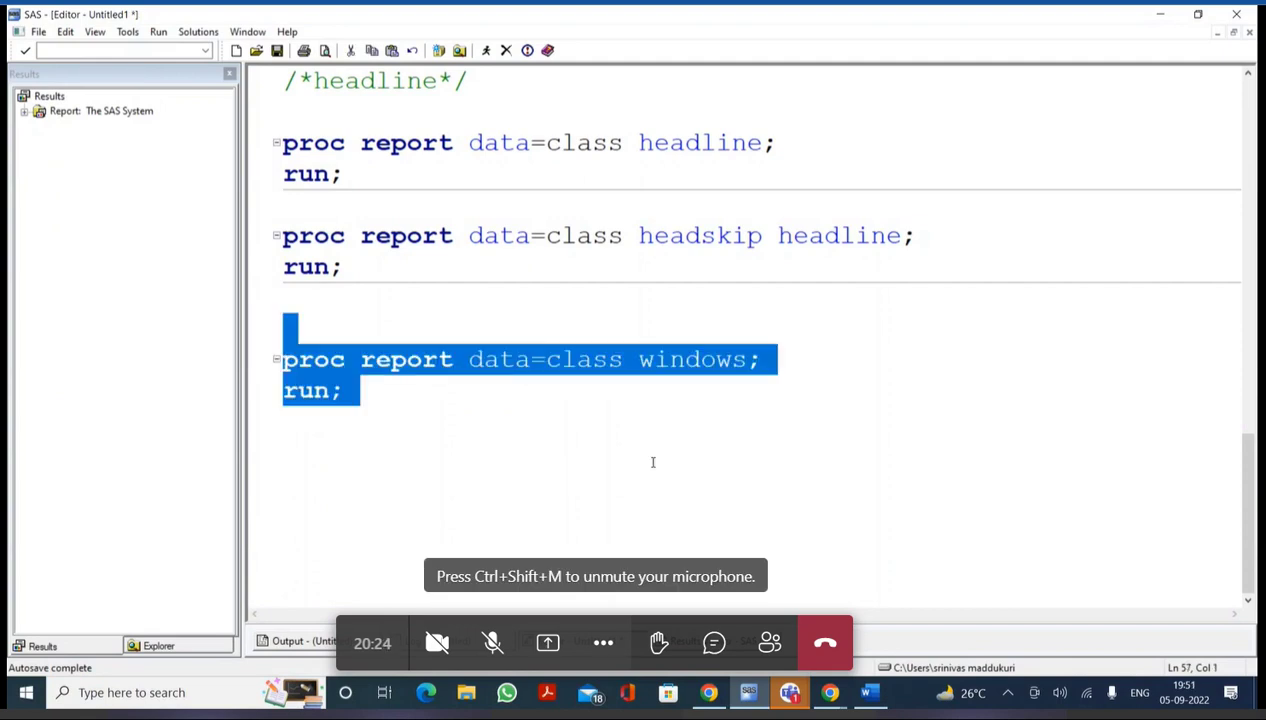
left_click(486, 51)
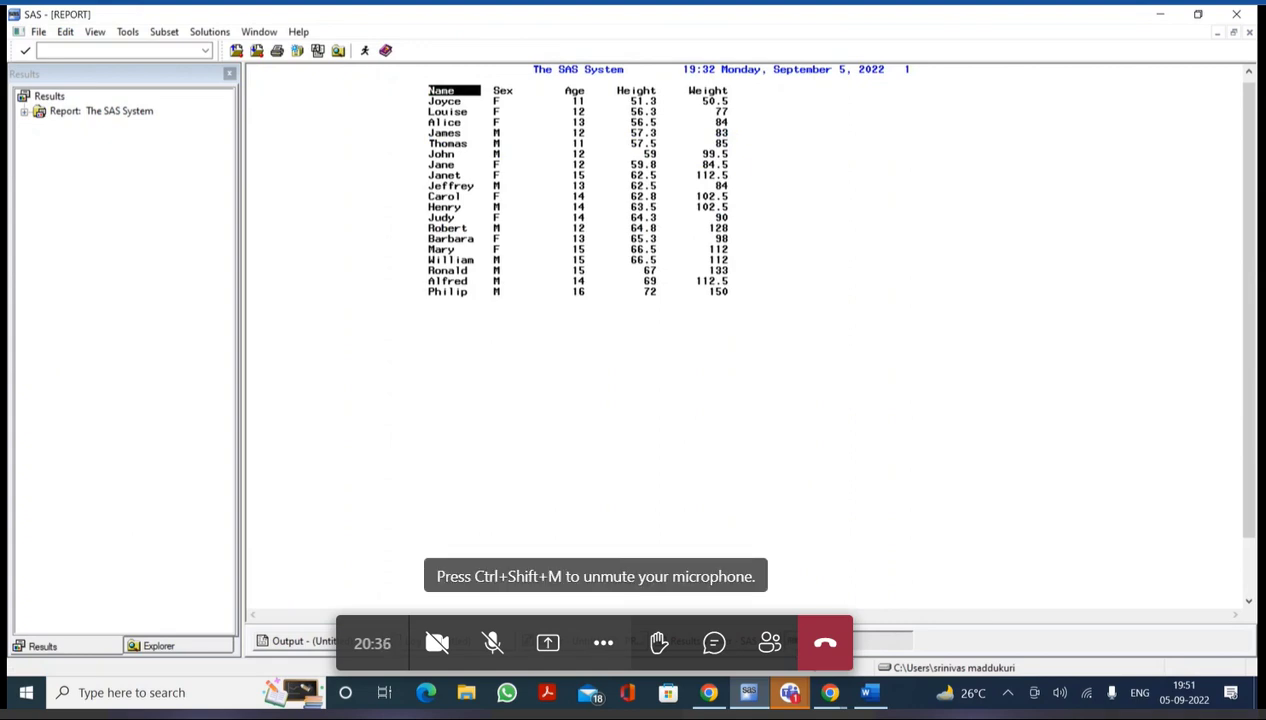
Close the interactive REPORT window to get back to the editor
left_click(801, 527)
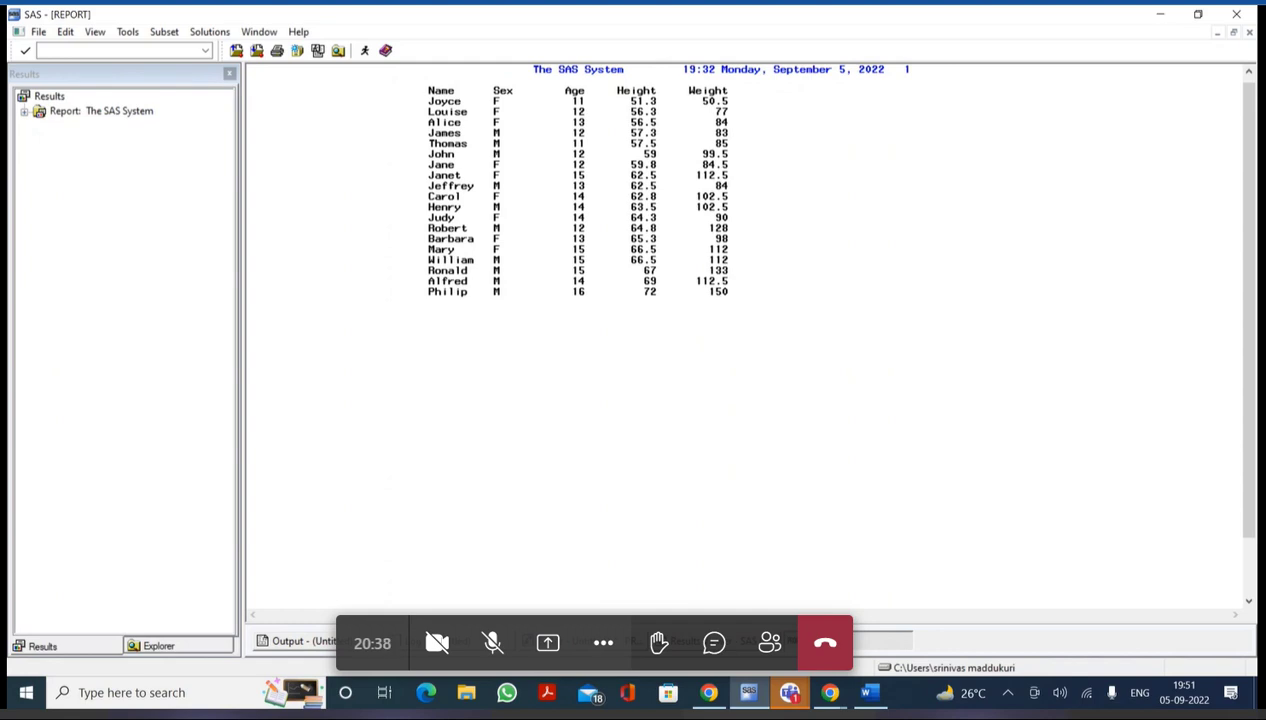
right_click(812, 480)
left_click(862, 605)
left_click(815, 520)
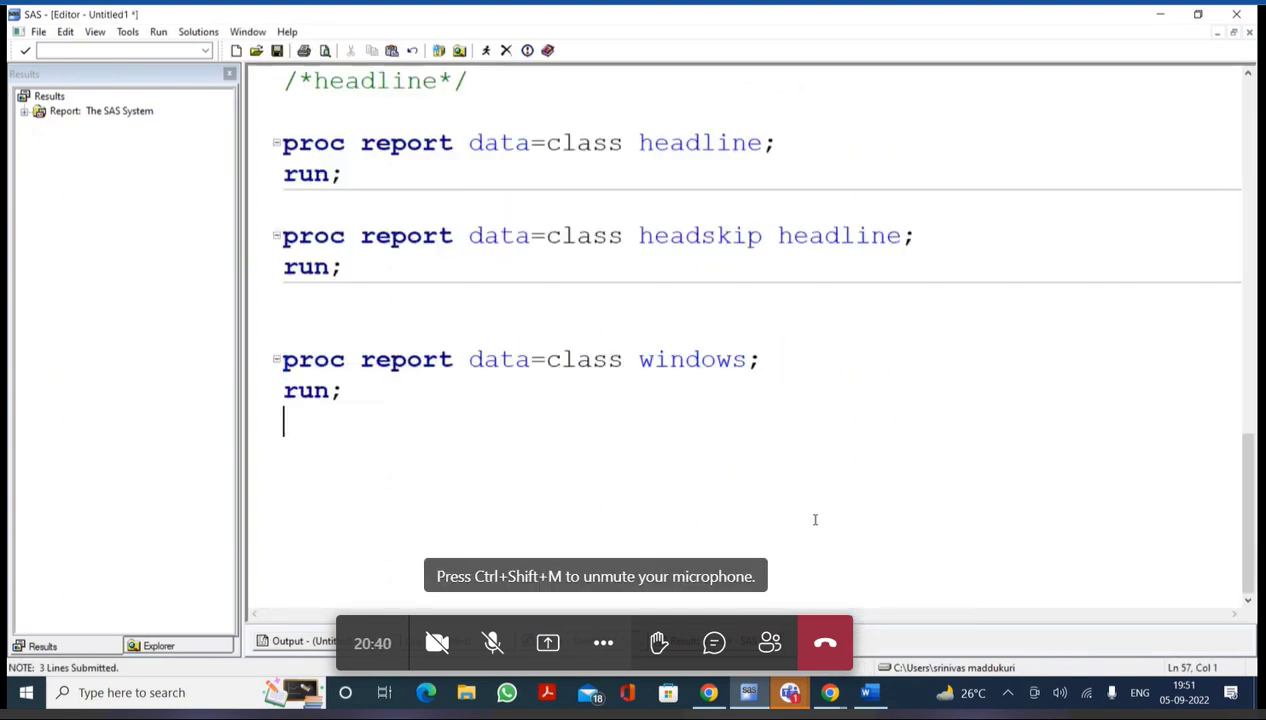
Change the windows option in the last report step to nowindows
left_click(639, 360)
type("no")
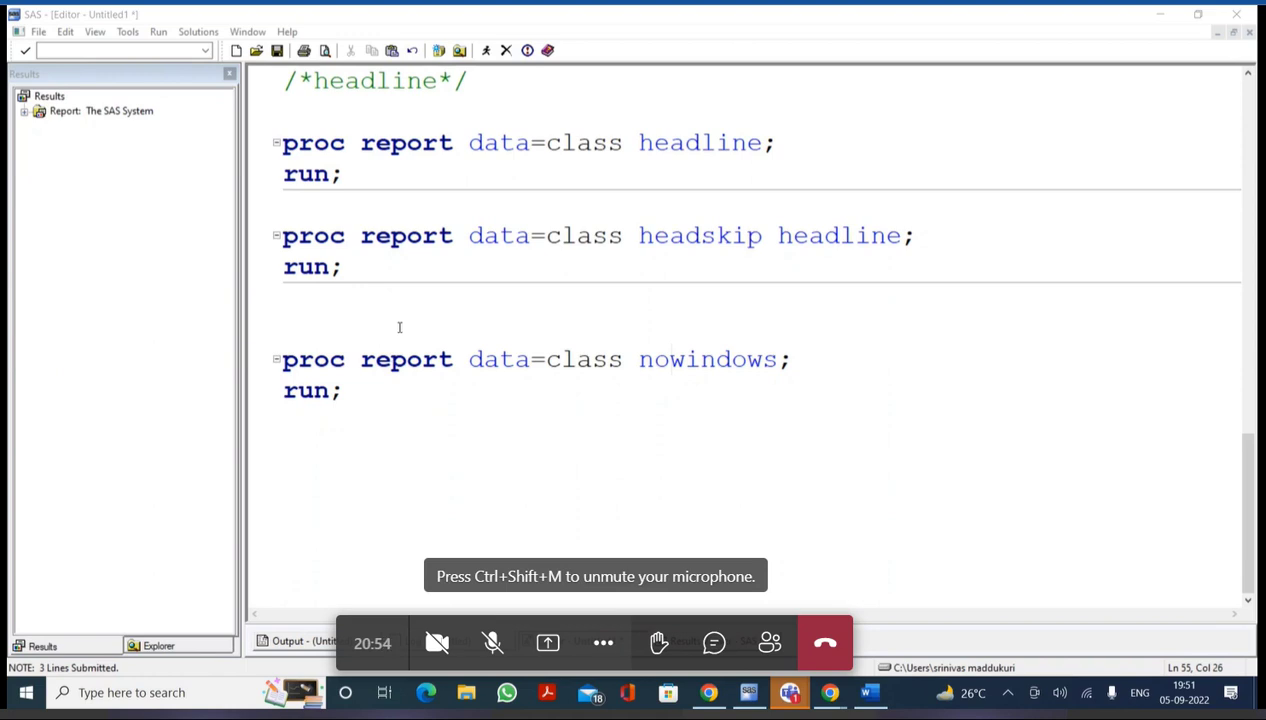
Run the report step that has the nowindows option and return to the editor
left_click_drag(396, 328, 428, 453)
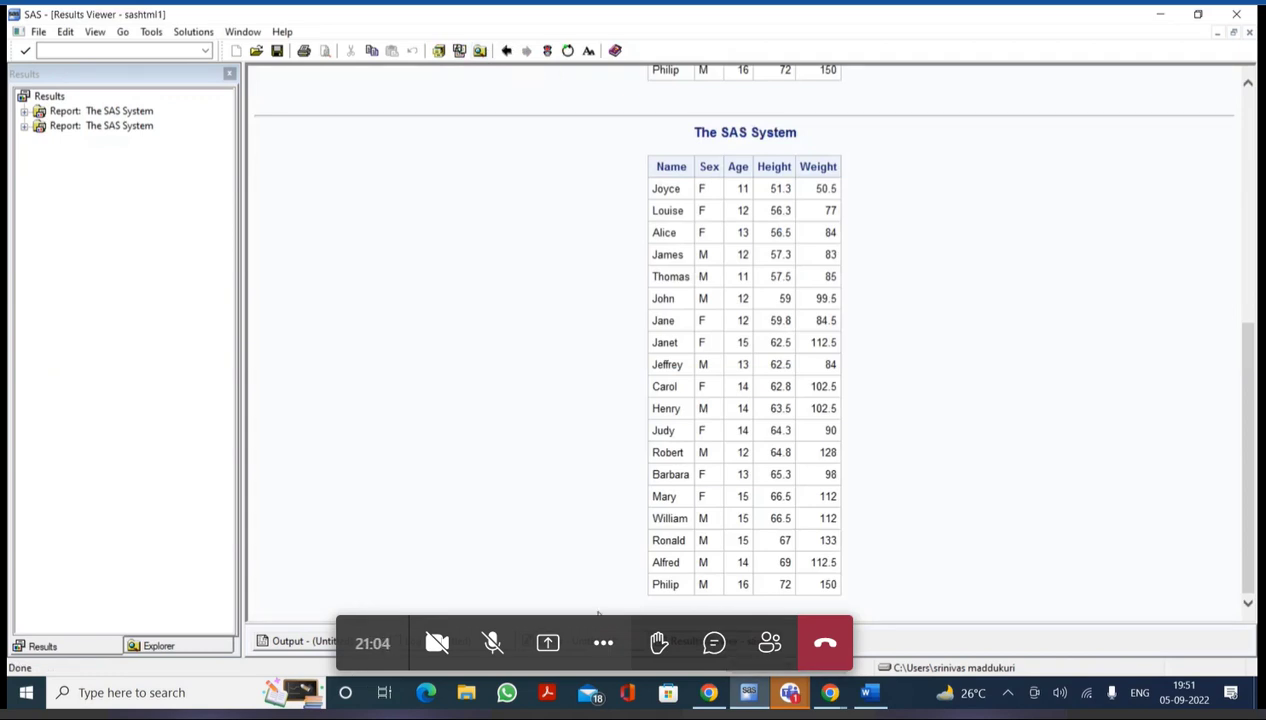
key("ctrl+Tab")
left_click(644, 490)
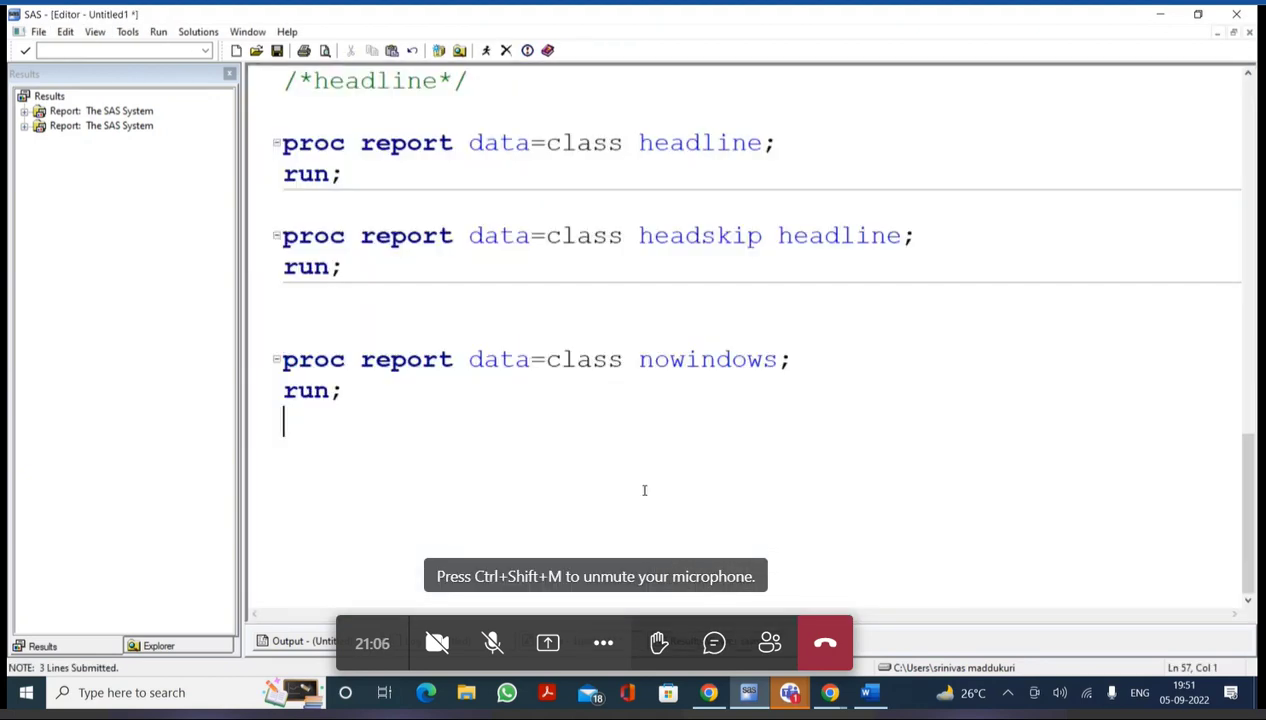
Shorten the nowindows option in the last report step to nowd
left_click(777, 359)
key("BackSpace")
key("BackSpace")
key("BackSpace")
key("BackSpace")
key("BackSpace")
key("BackSpace")
type("d")
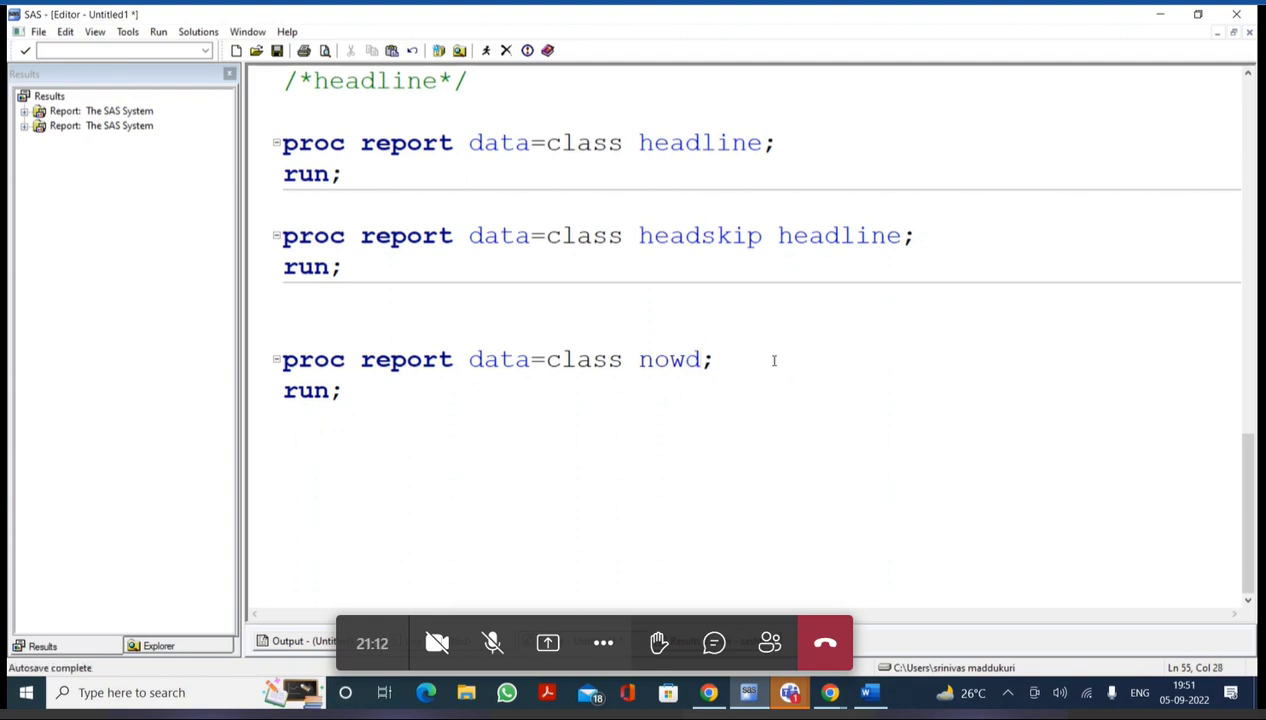
Replace the nowd option in the last report step with windows
key("BackSpace")
key("BackSpace")
key("BackSpace")
key("BackSpace")
type("windiws")
key("BackSpace")
key("BackSpace")
key("BackSpace")
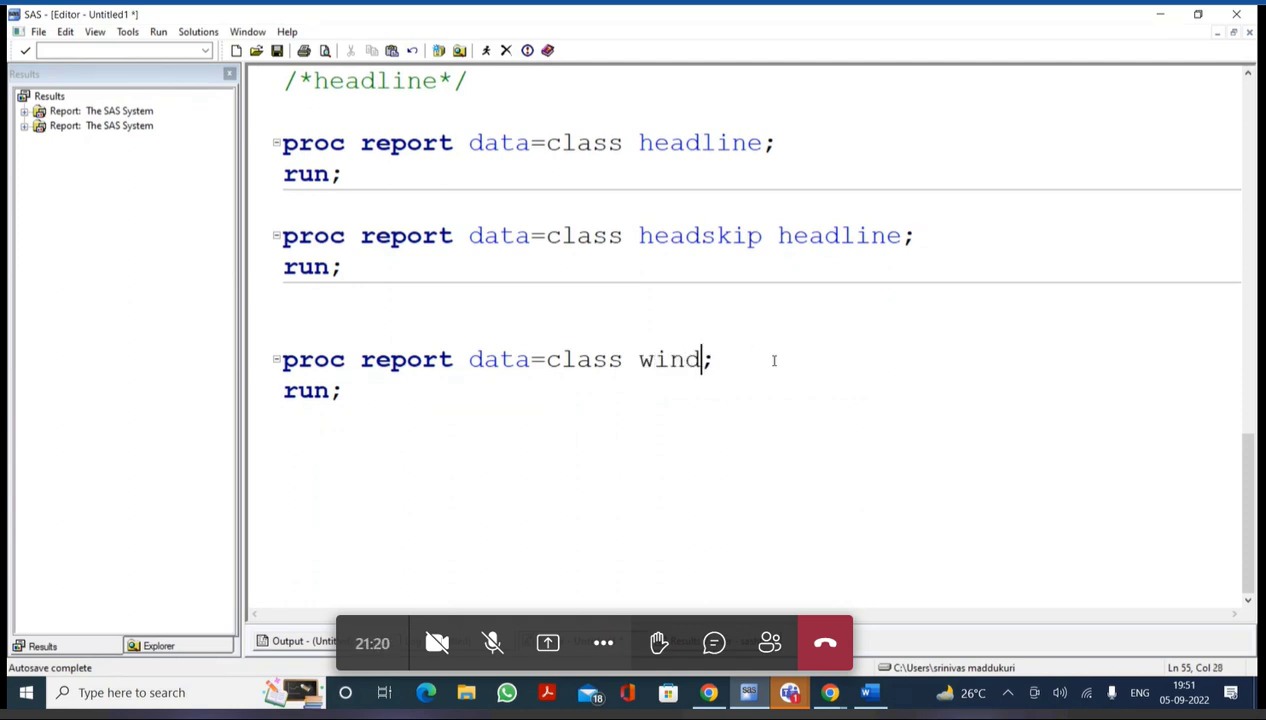
type("ows")
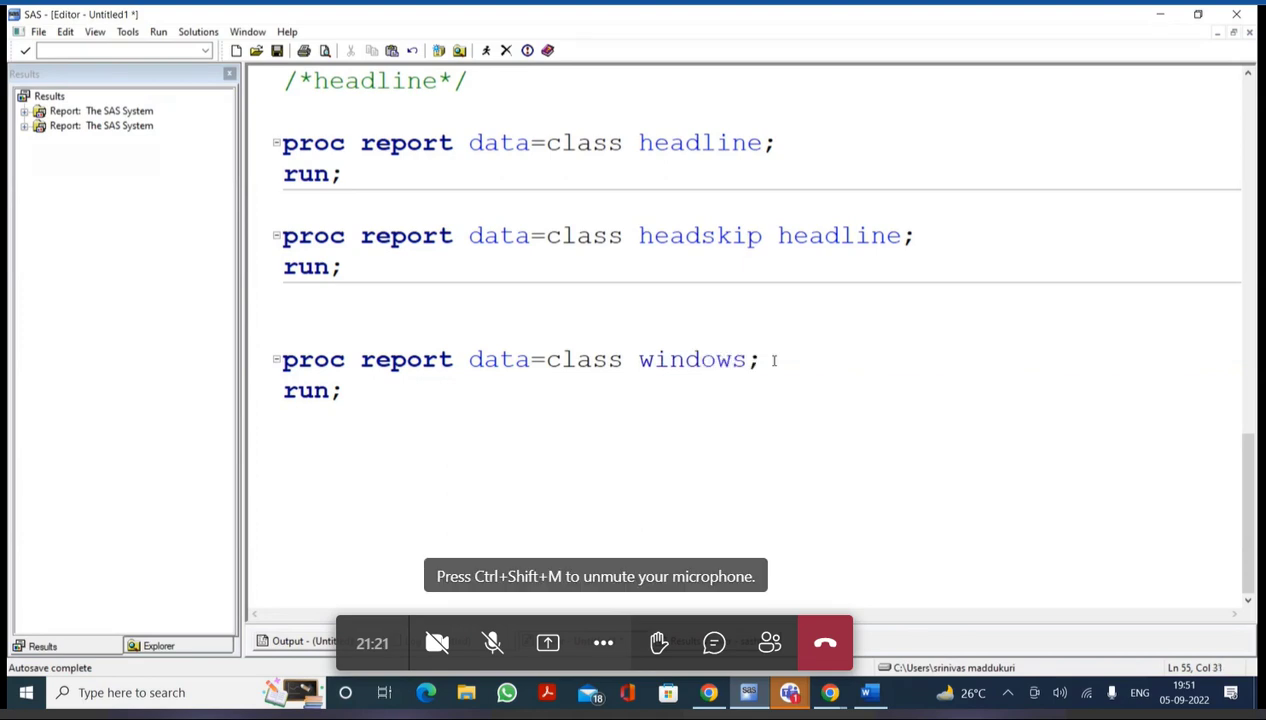
Prefix the windows option in the last report step with "no" so it reads nowindows
key("Left")
key("Left")
key("Left")
key("Left")
key("Left")
key("Left")
key("Left")
type("no")
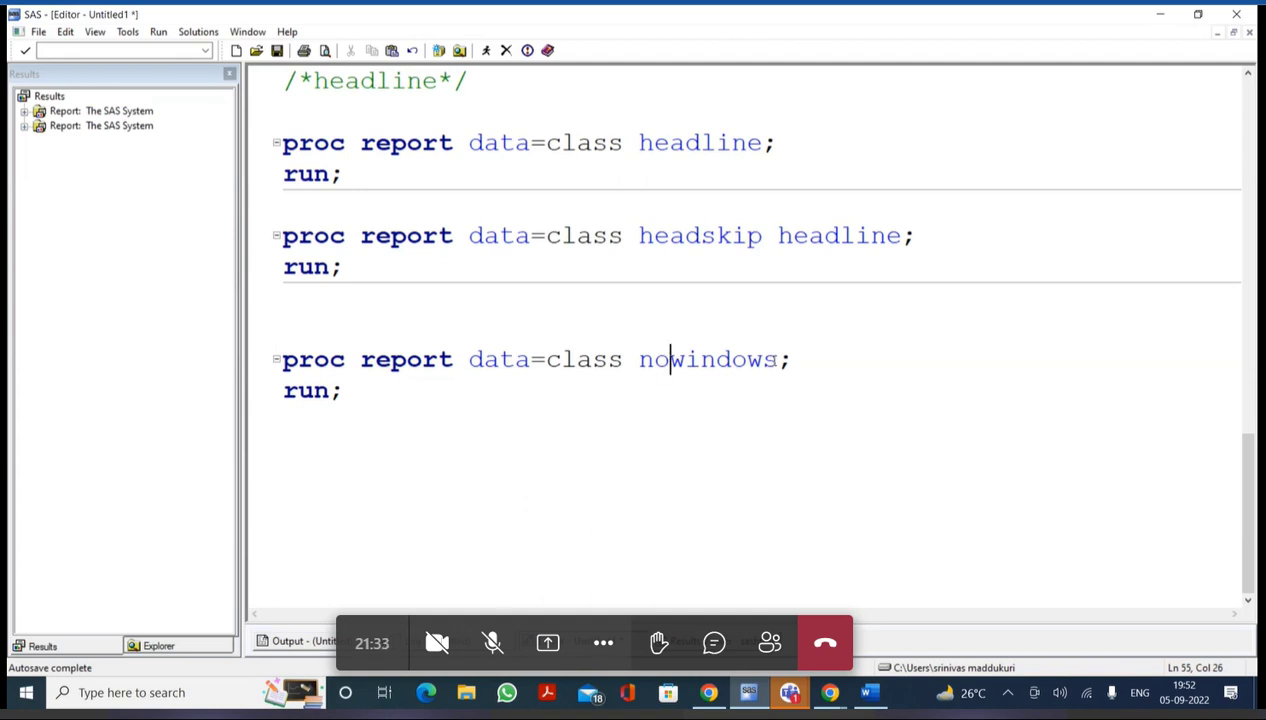
key("BackSpace")
key("BackSpace")
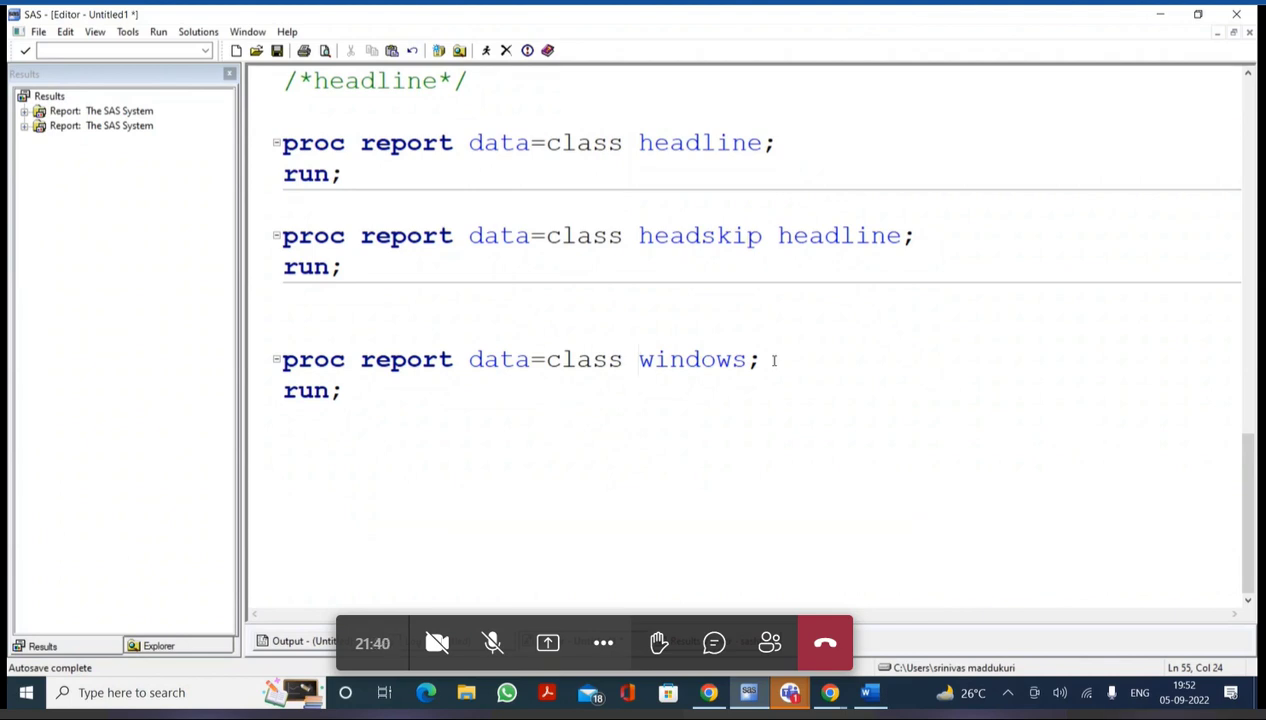
type("no")
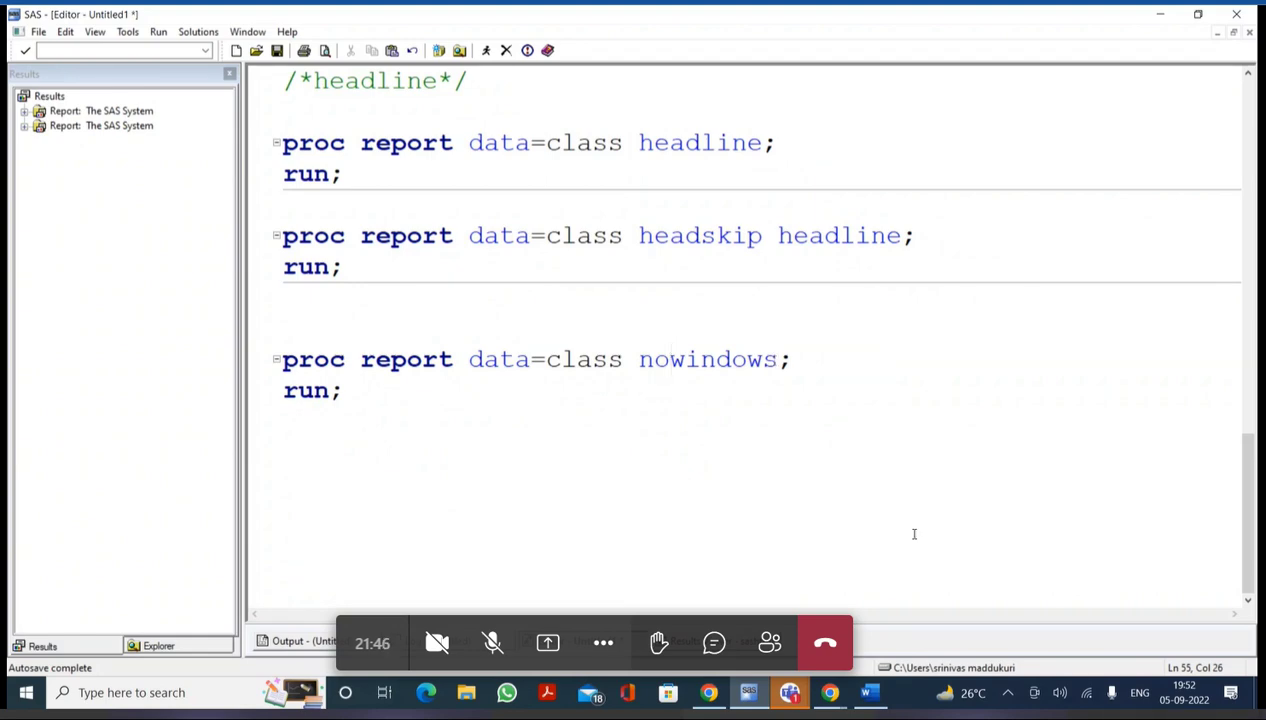
Abbreviate nowindows in the last report step to its short form nowd
left_click(785, 359)
key("BackSpace")
key("BackSpace")
key("BackSpace")
key("BackSpace")
key("BackSpace")
key("BackSpace")
type("d")
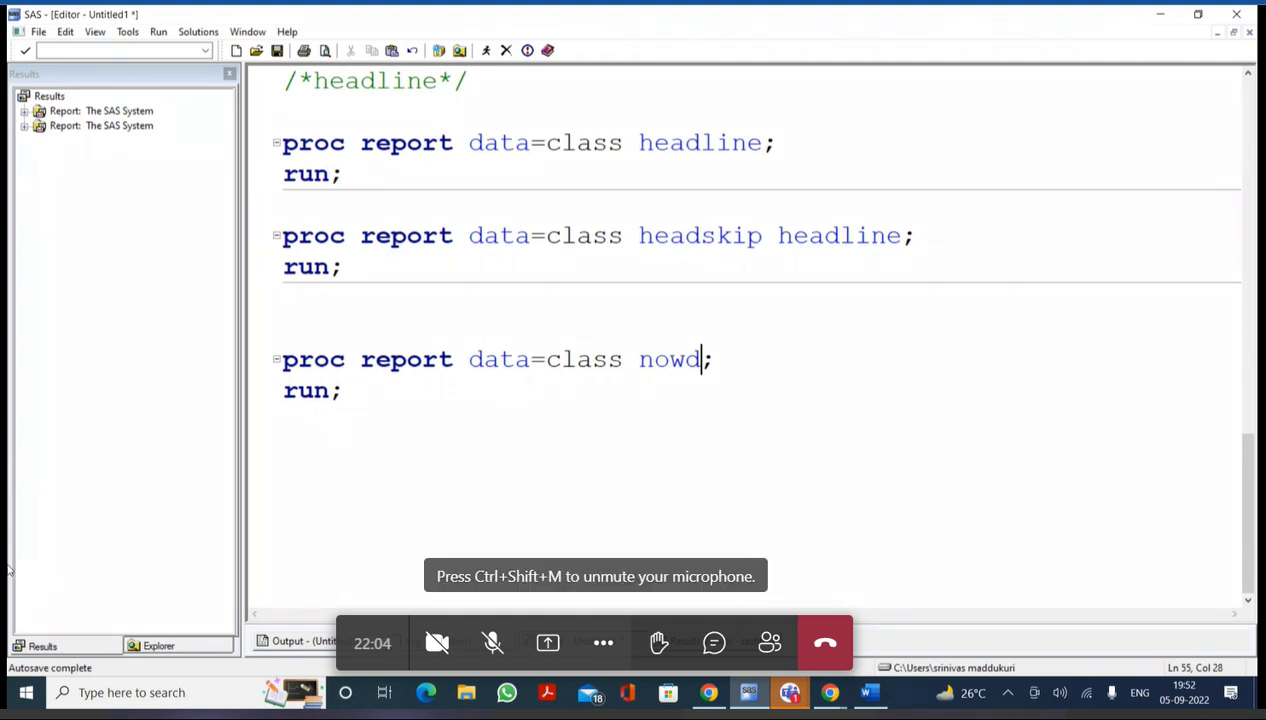
Below the nowd step, write a new report step with the lines "proc report data=class;" and "run;"
left_click(469, 477)
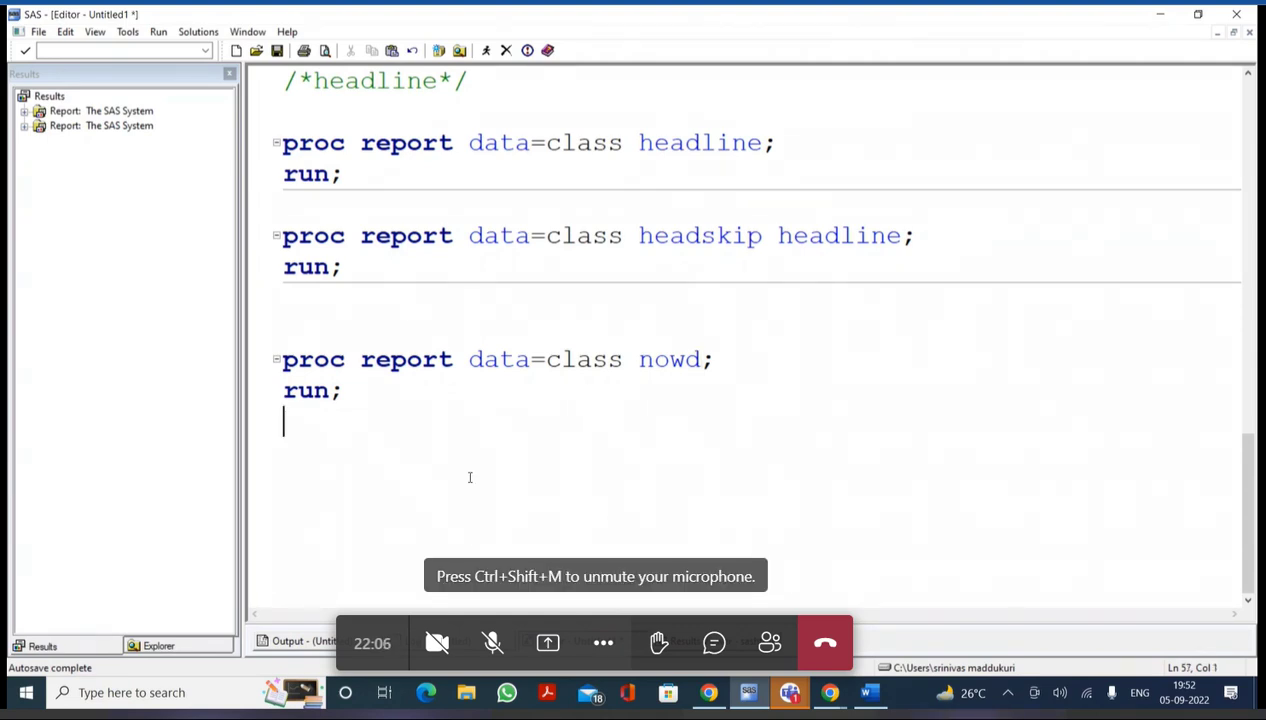
key("Return")
key("Return")
type("proc")
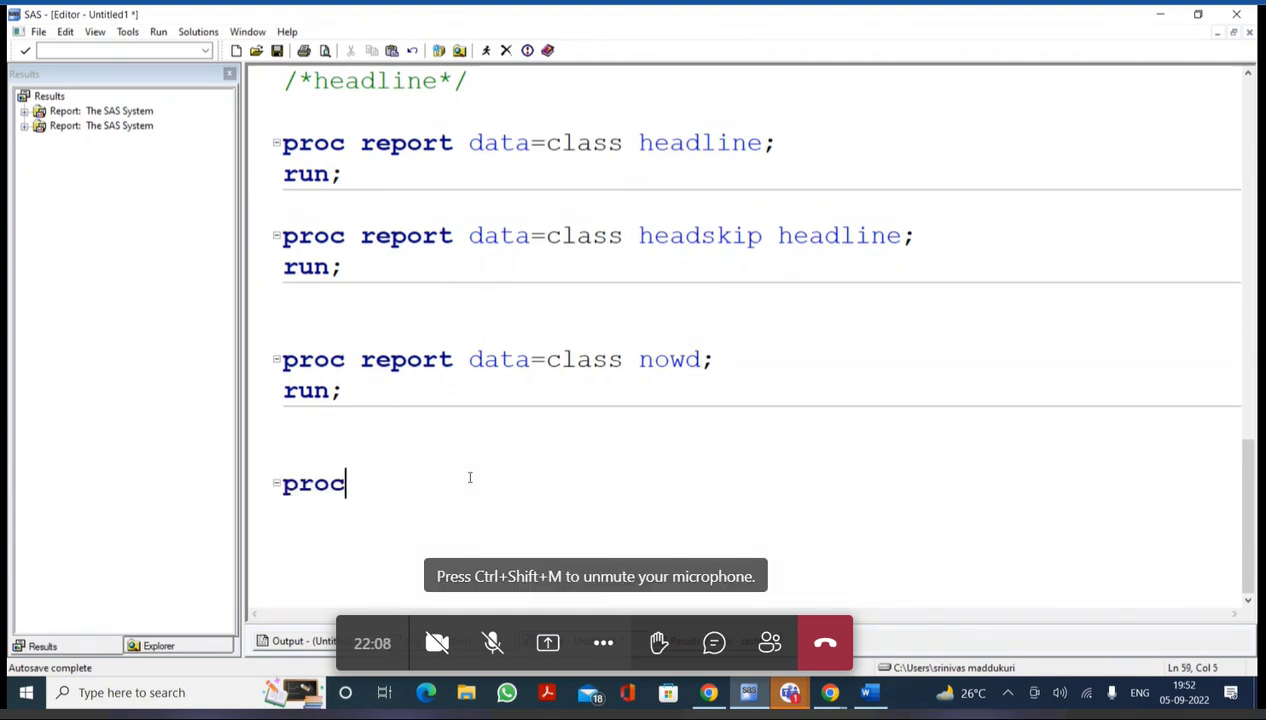
type(" report data=class")
type(";")
key("Return")
type("run;")
key("Return")
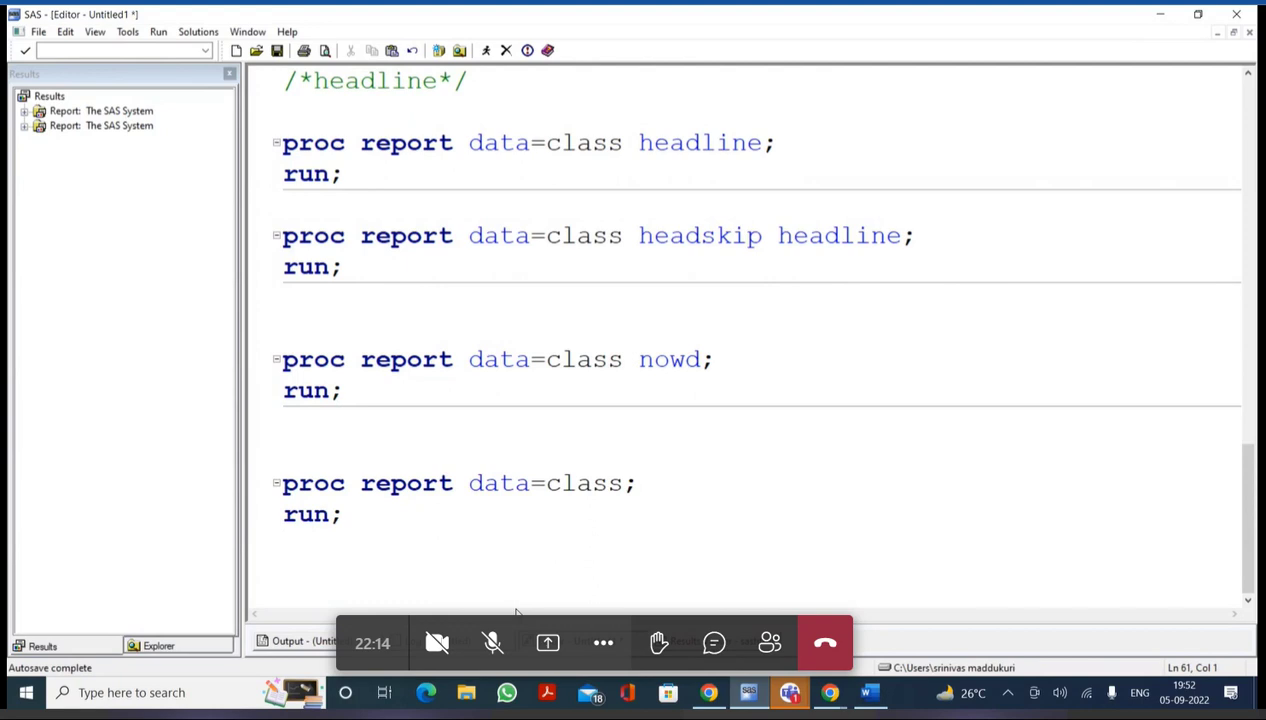
Run the new report step without options and examine its table in the listing output and the HTML results
left_click_drag(468, 441, 465, 535)
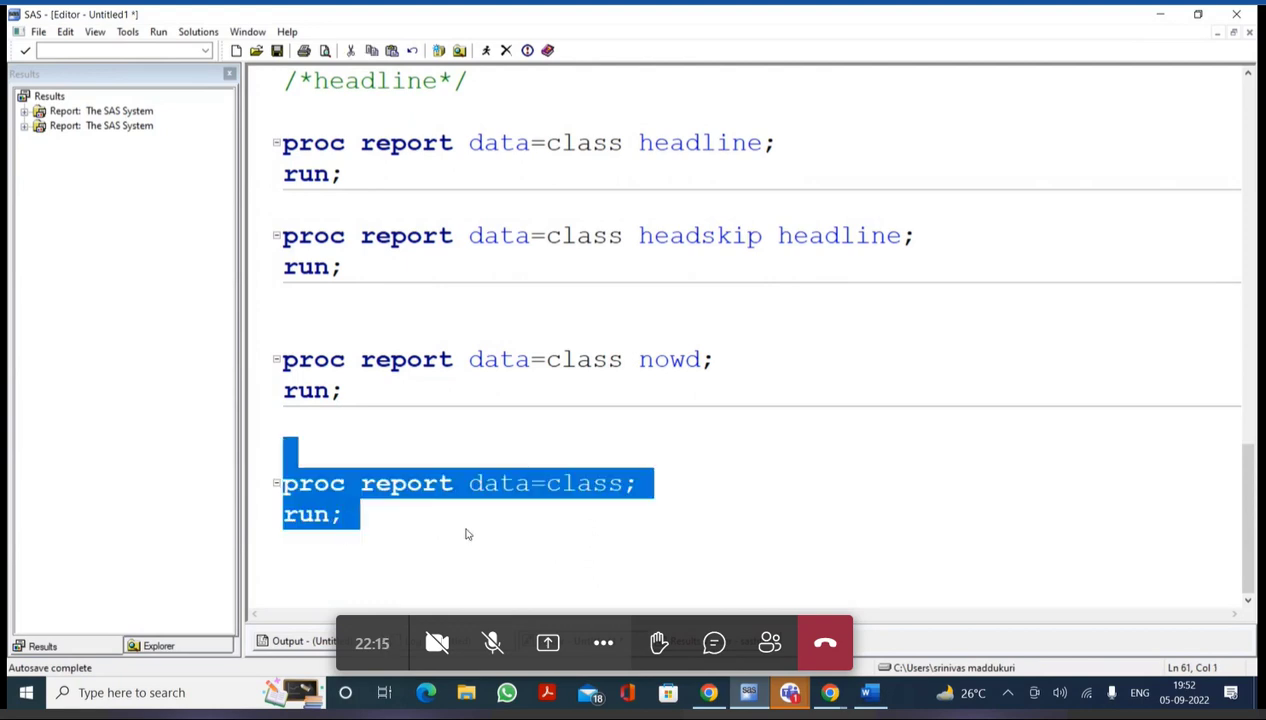
left_click(486, 50)
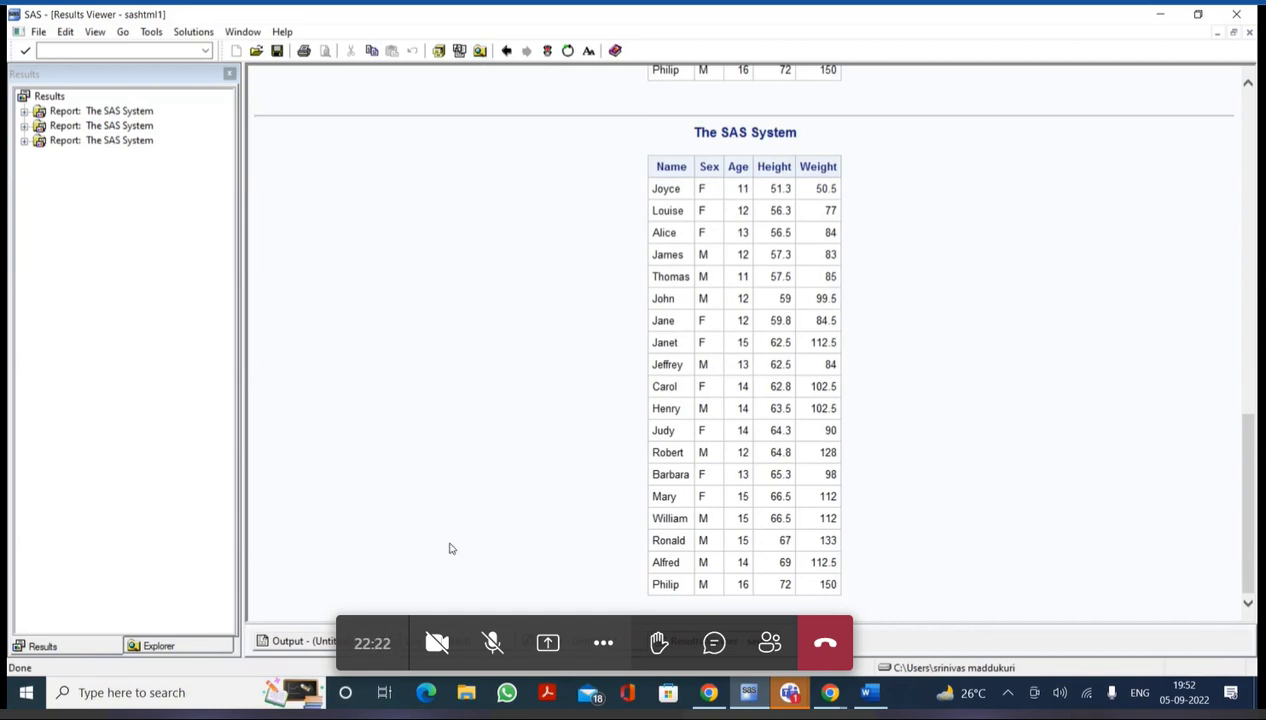
key("F7")
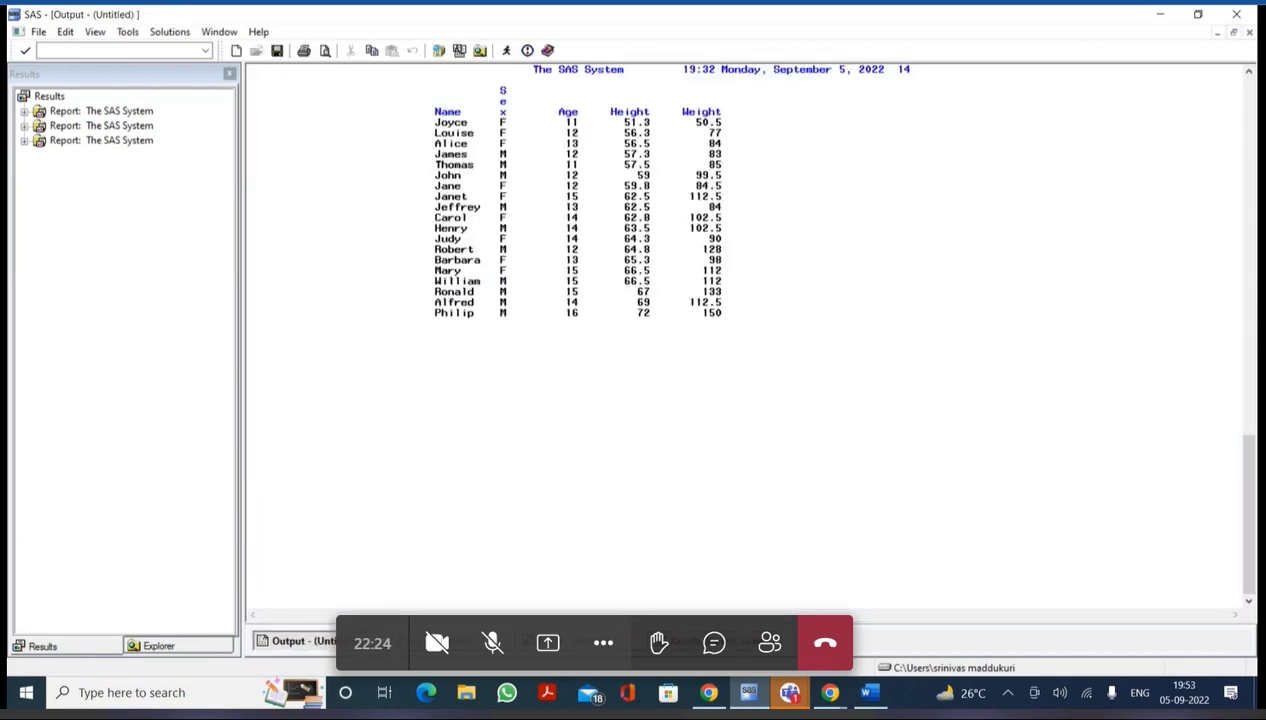
key("ctrl+Tab")
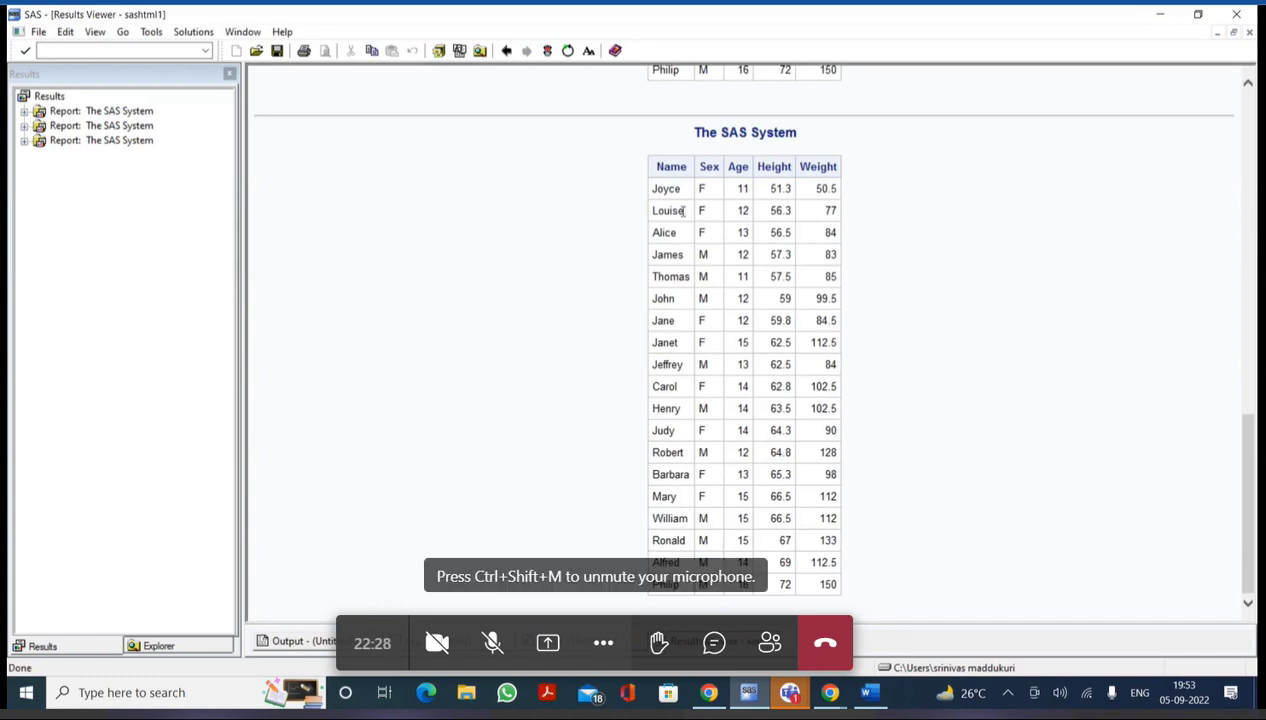
left_click_drag(665, 190, 808, 473)
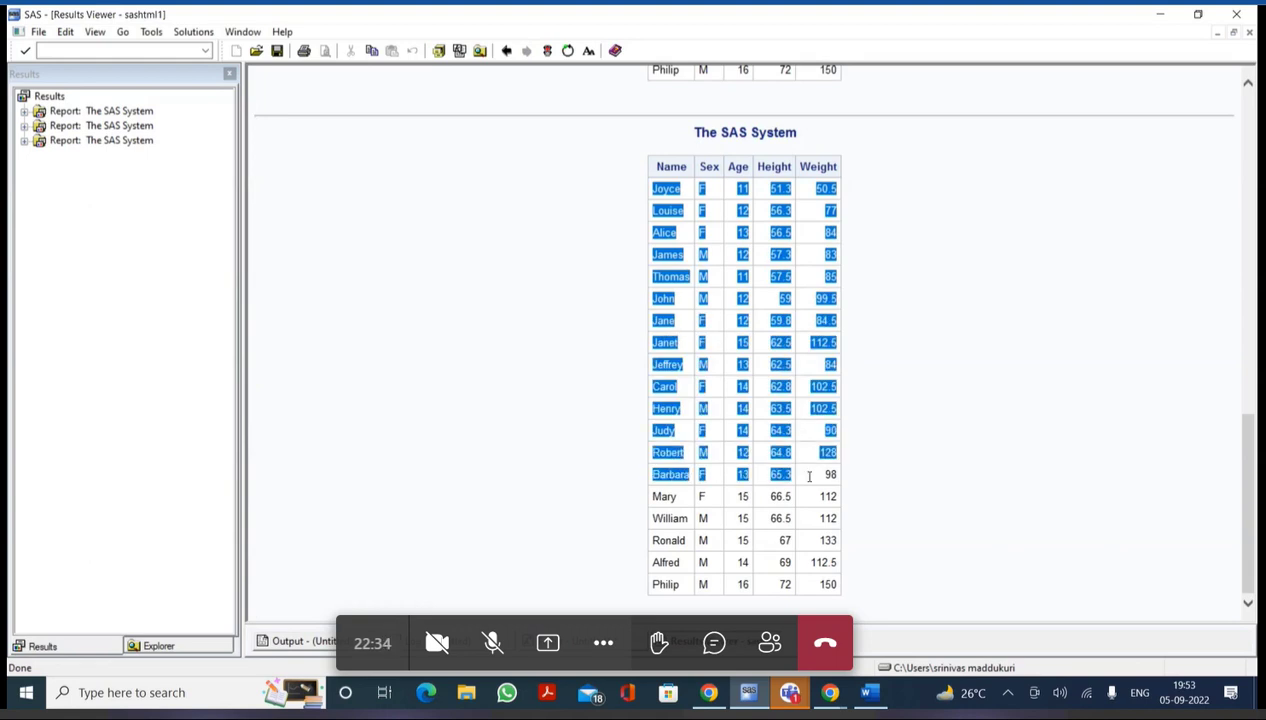
left_click(542, 285)
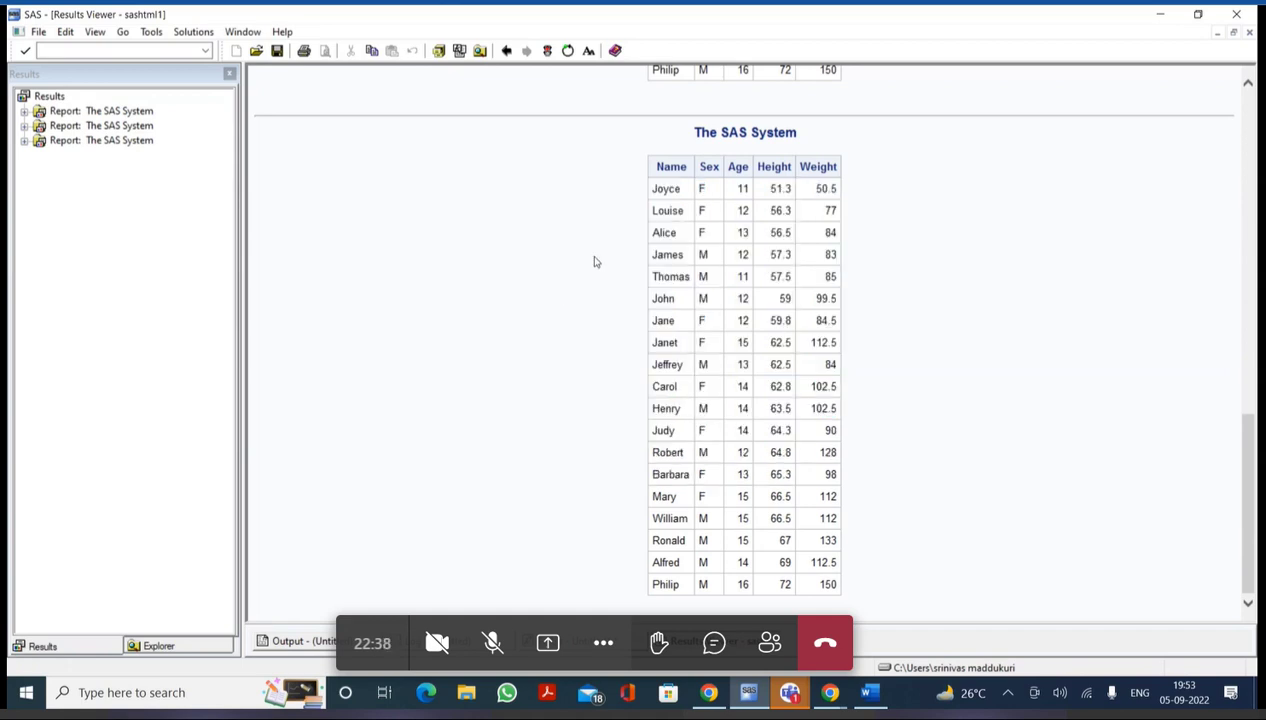
left_click_drag(650, 186, 665, 292)
left_click(890, 334)
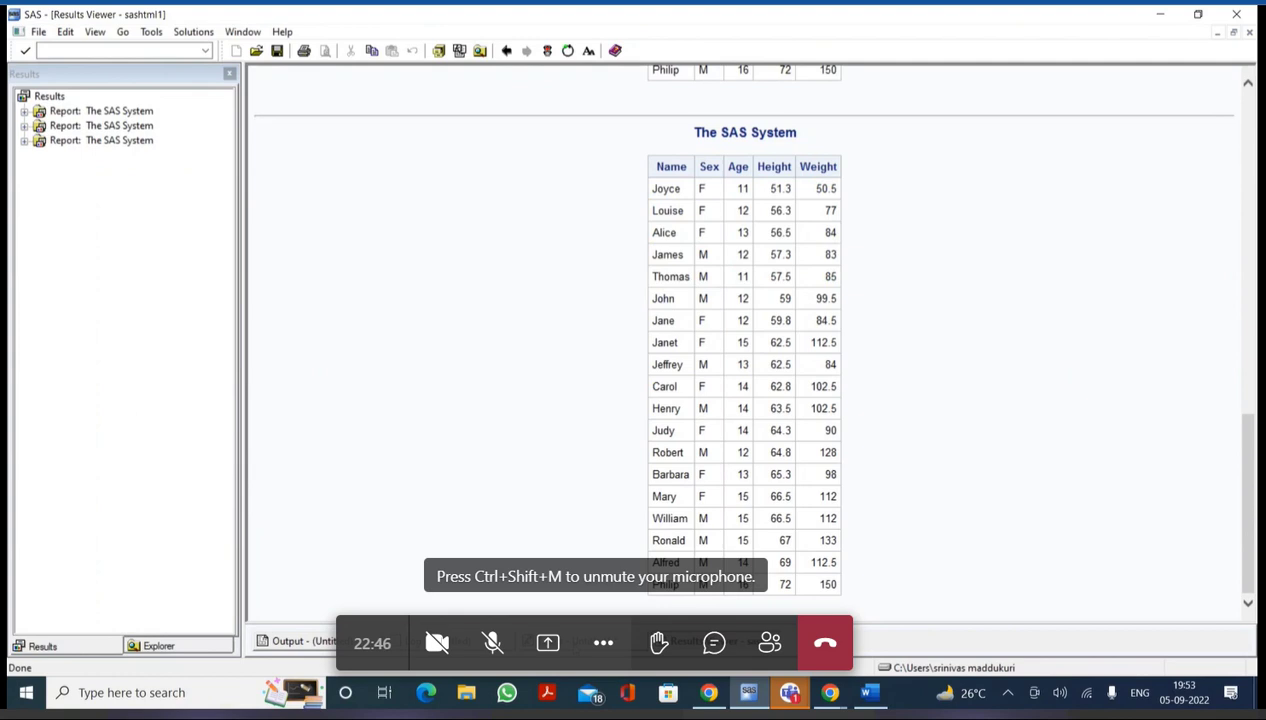
Return to the editor and add the named option after data=class in the last report step
key("ctrl+Tab")
left_click(619, 483)
type("na")
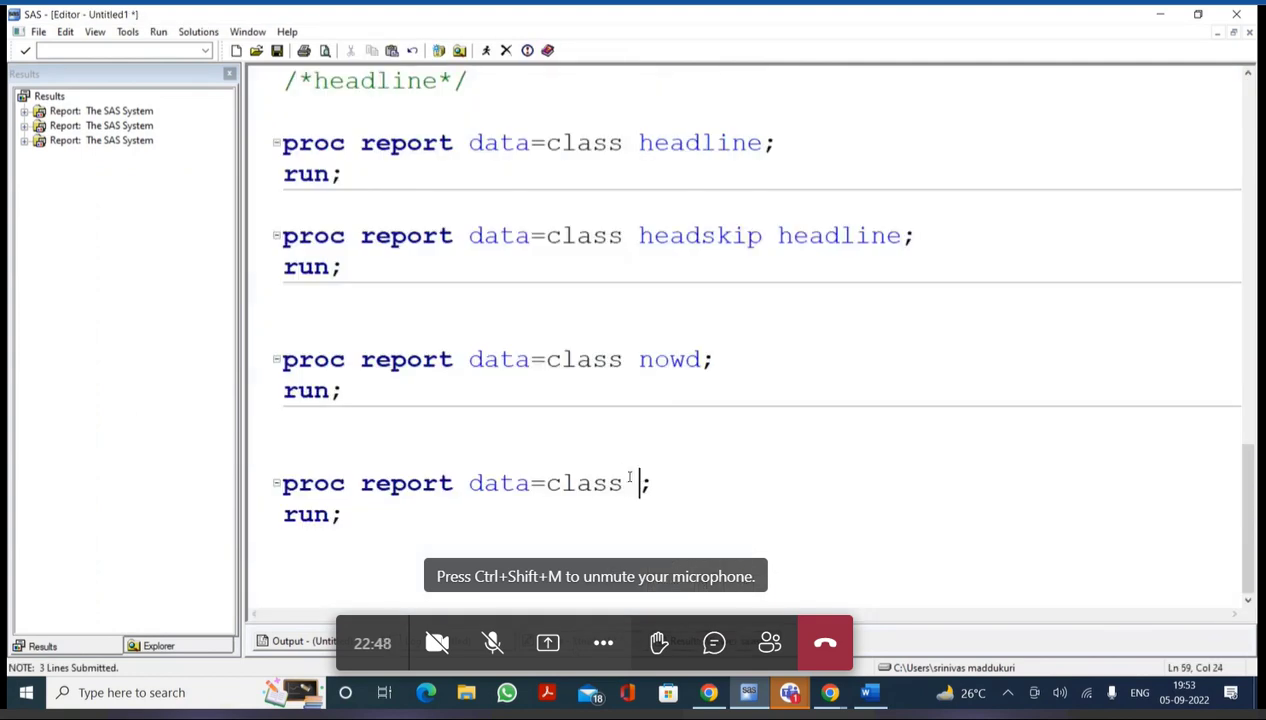
type("med")
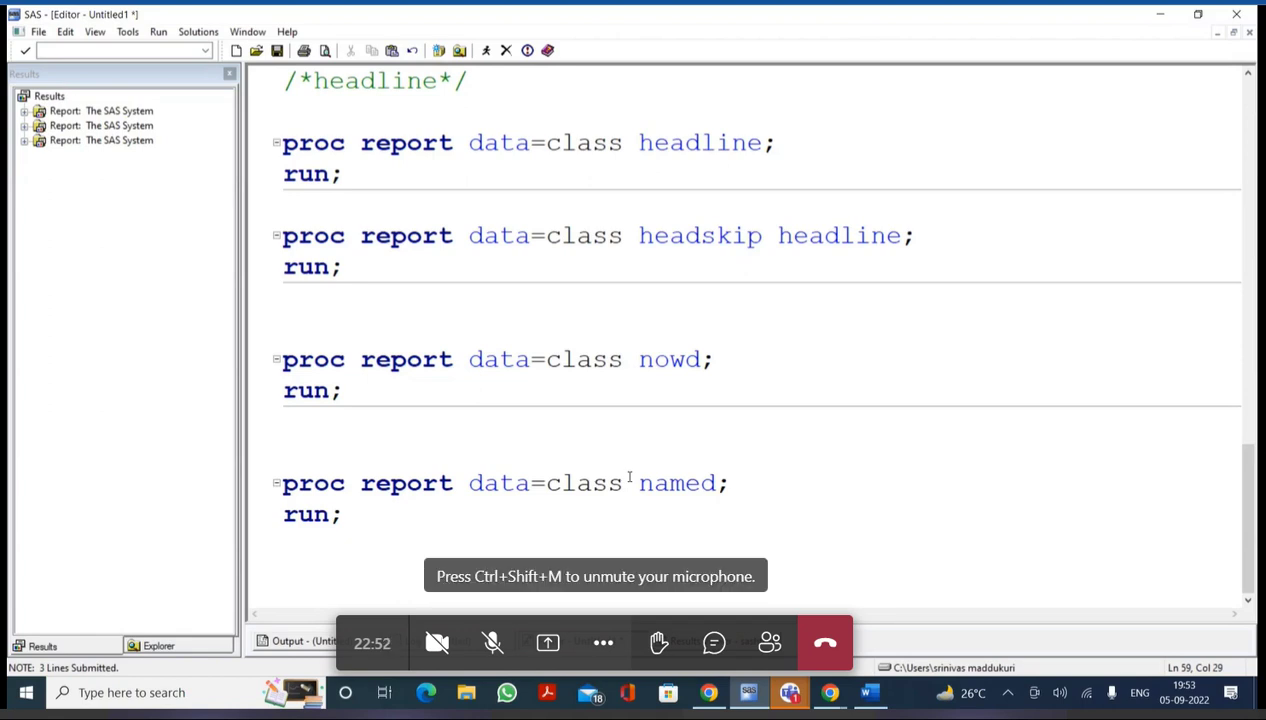
Run the report step with the named option, review its rows in the results, and return to that option in the editor
left_click_drag(285, 420, 412, 531)
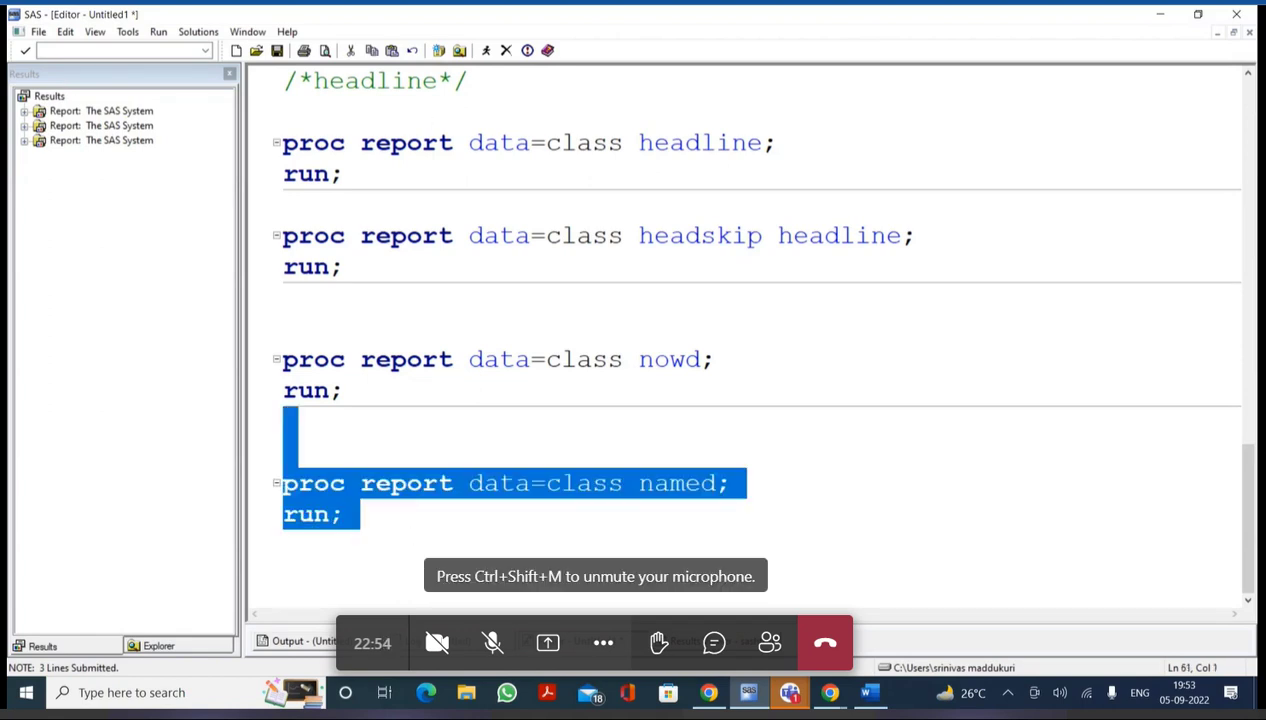
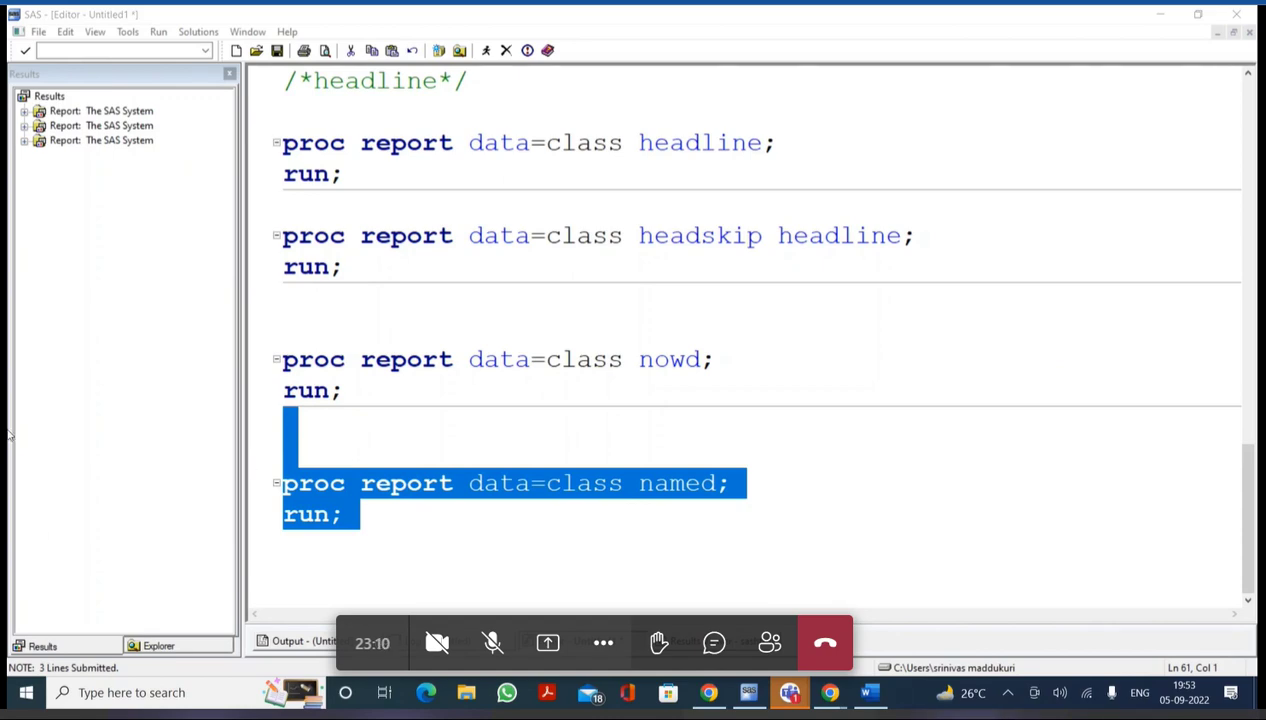
left_click(485, 52)
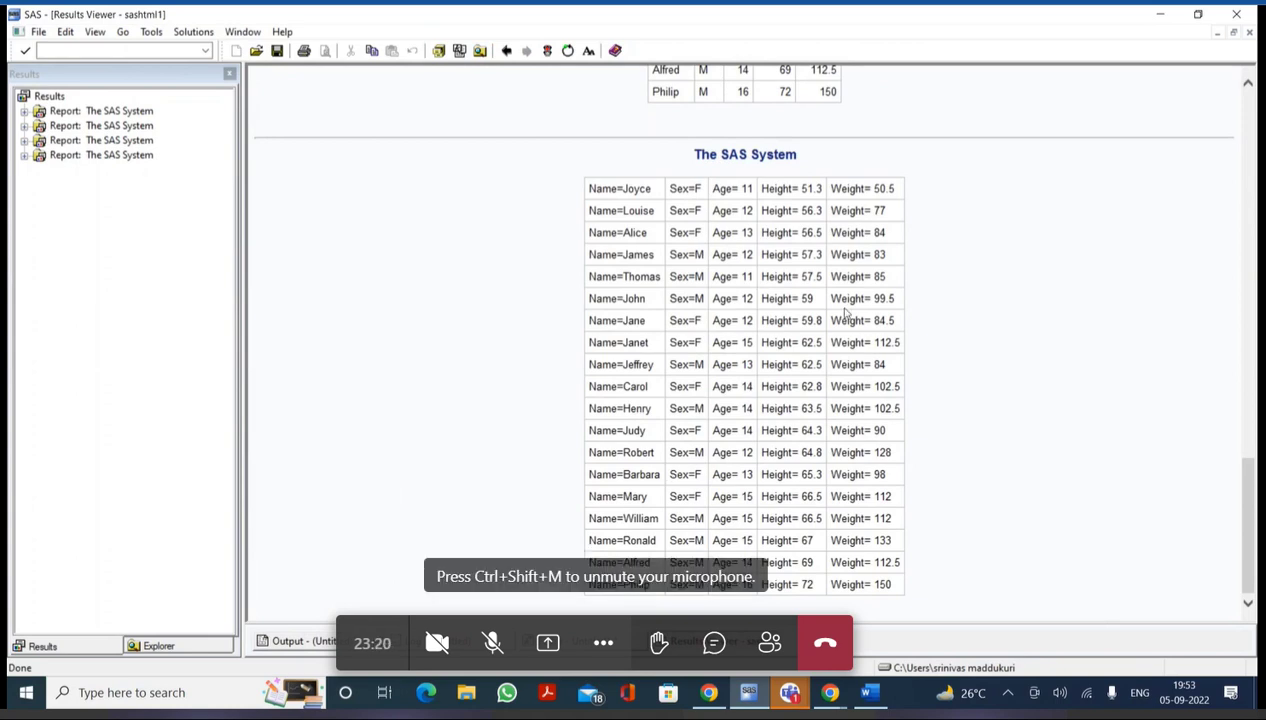
left_click_drag(617, 232, 773, 405)
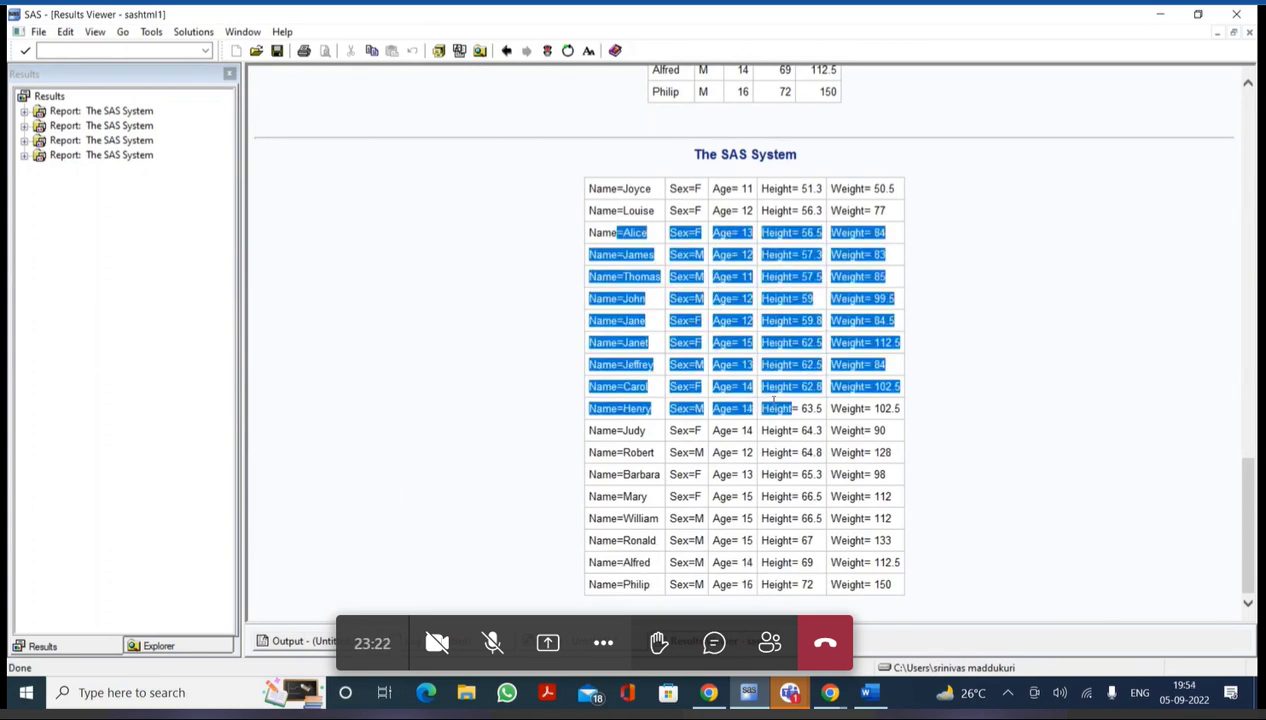
left_click(466, 325)
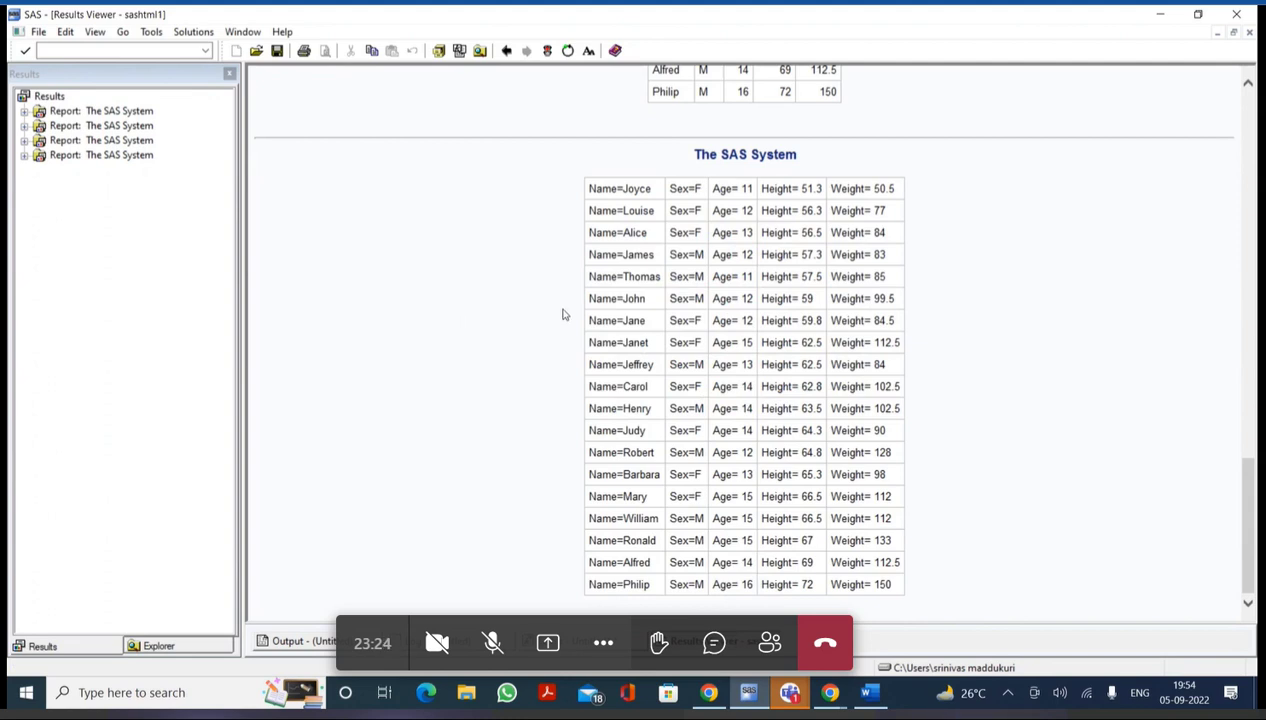
left_click_drag(590, 187, 793, 320)
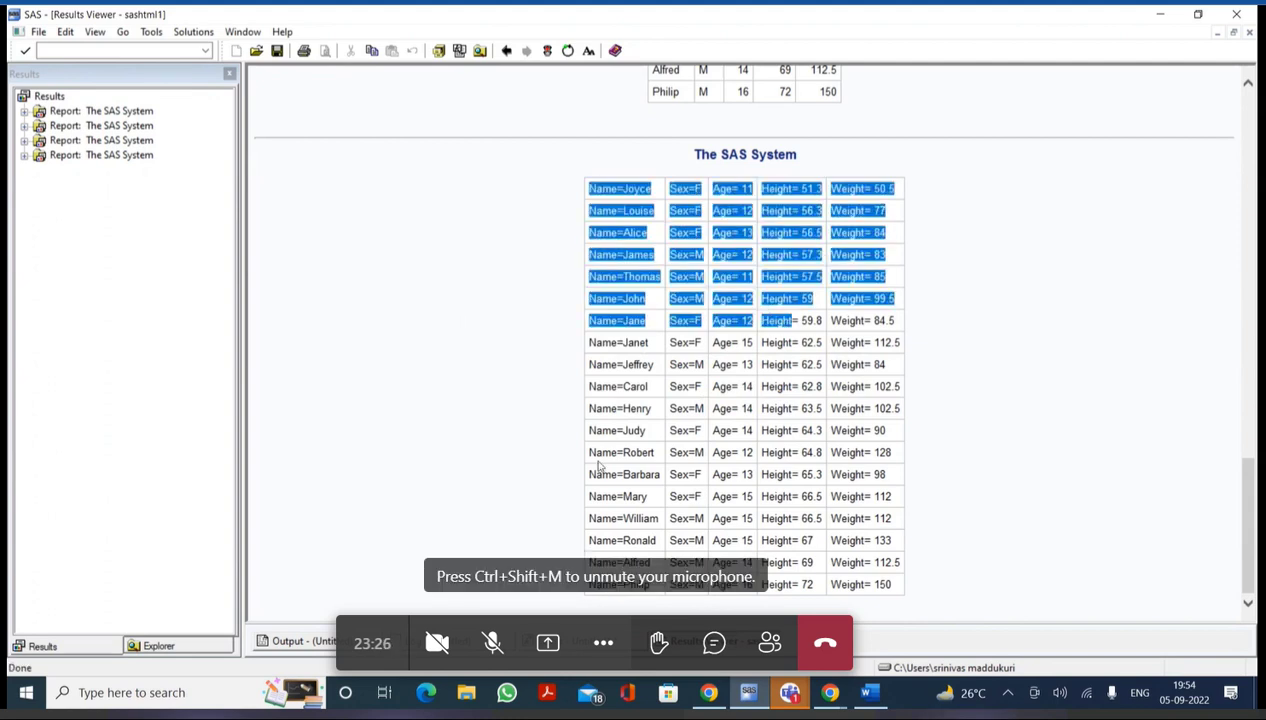
key("F5")
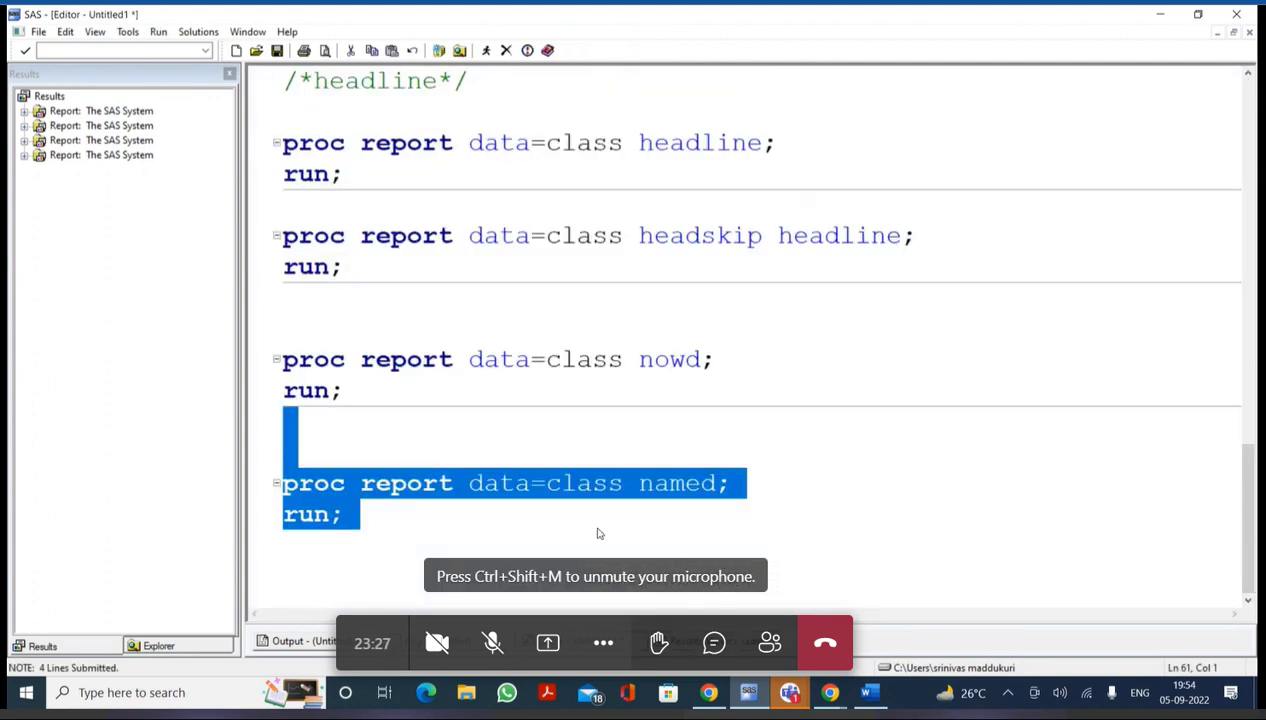
left_click(651, 517)
left_click_drag(639, 483, 717, 484)
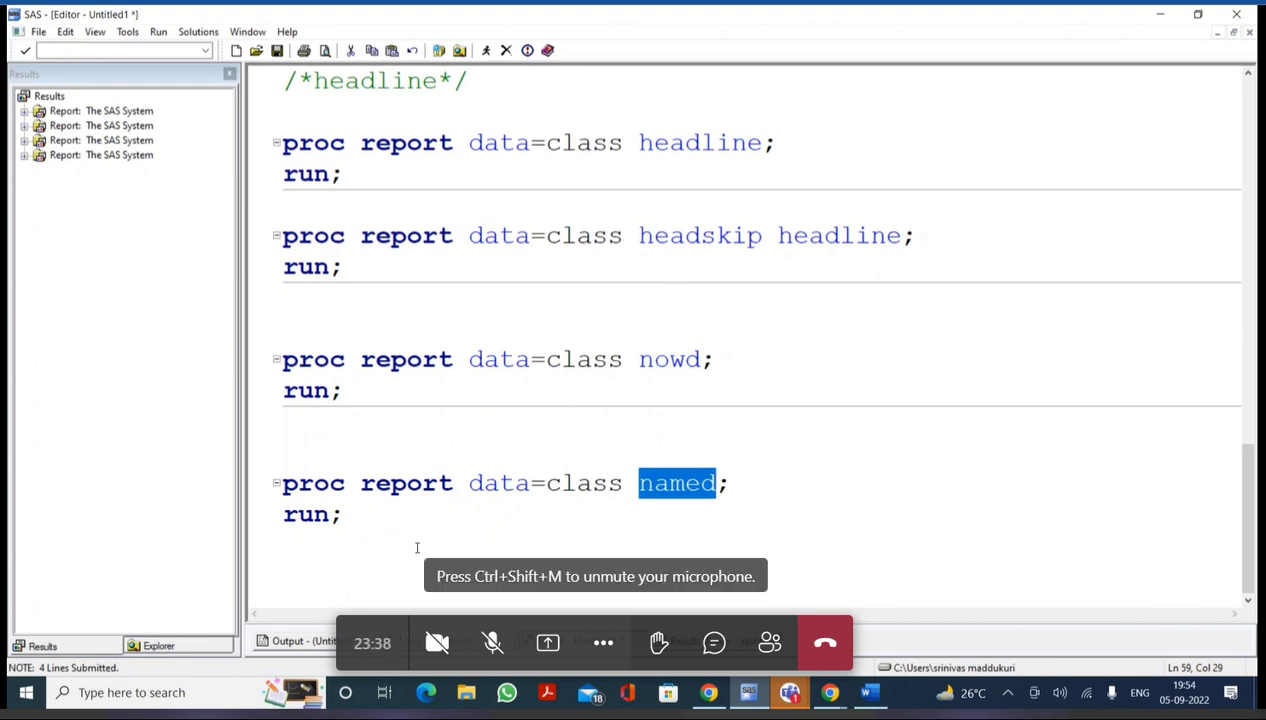
Below the named step, write a report step with the lines "proc report data=class nonamed;" and "run;"
scroll(417, 548, "down", 1)
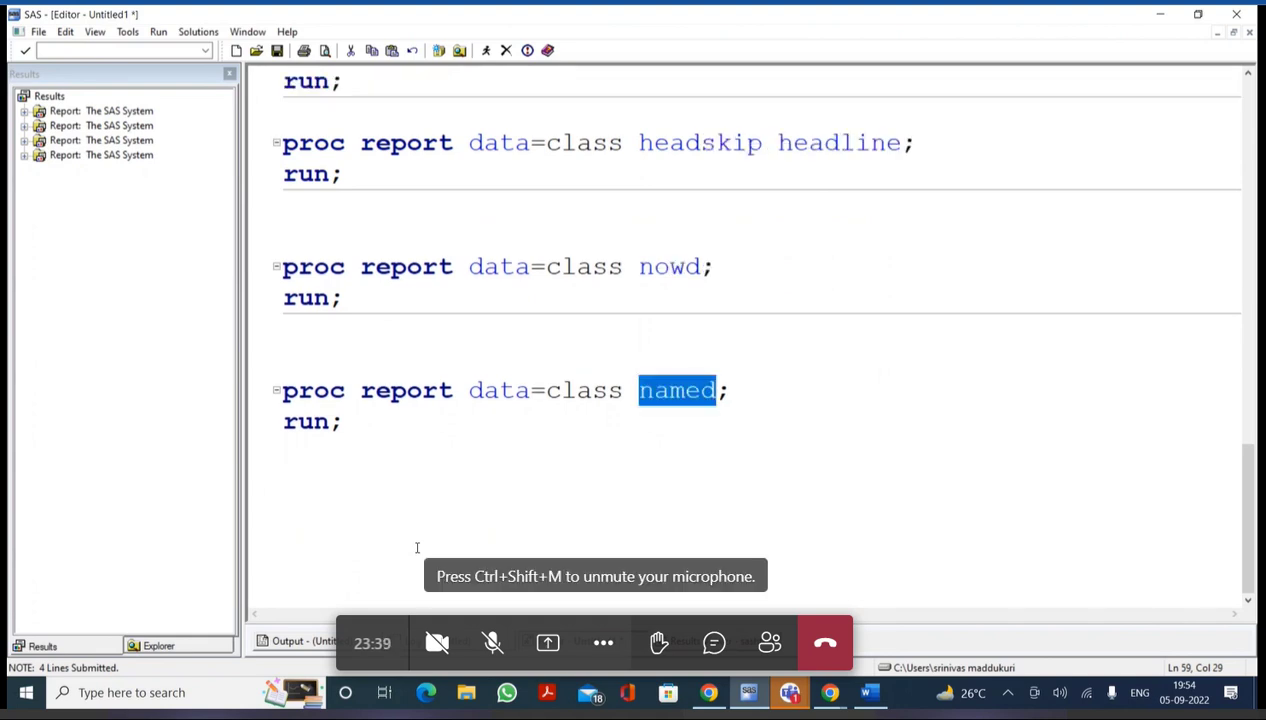
left_click(376, 482)
type("proc rep")
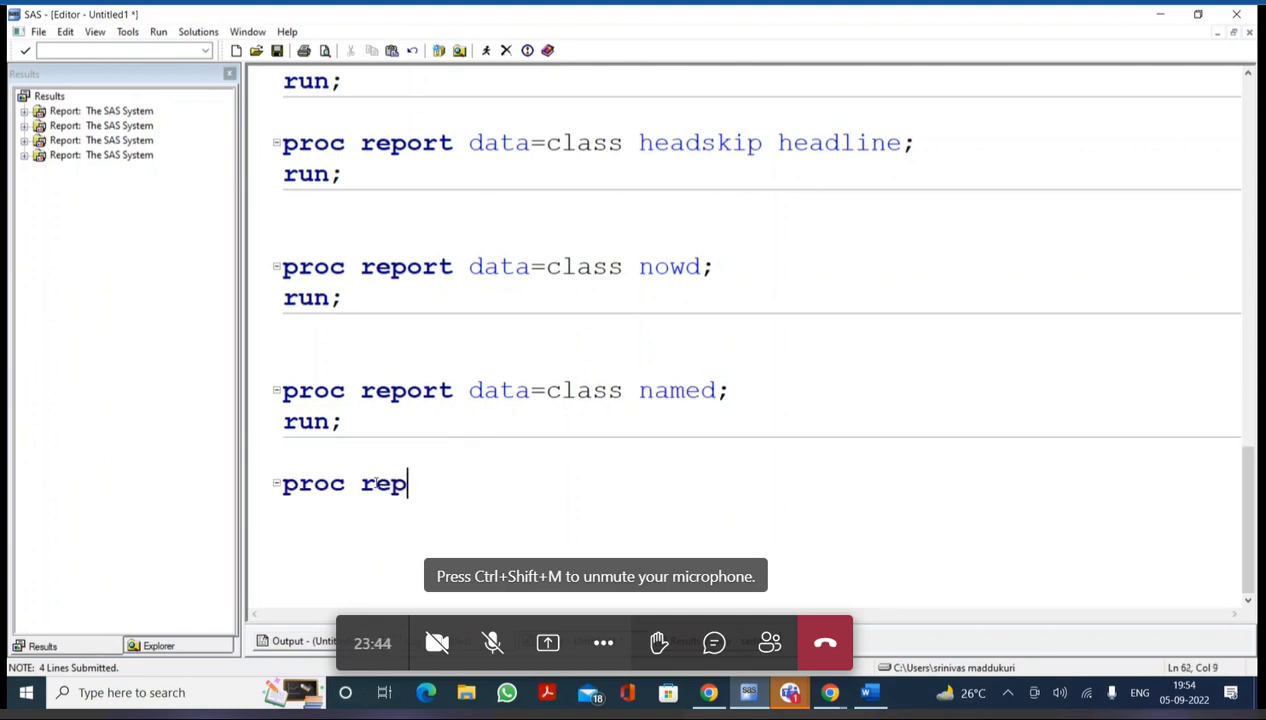
type("ort data=class ")
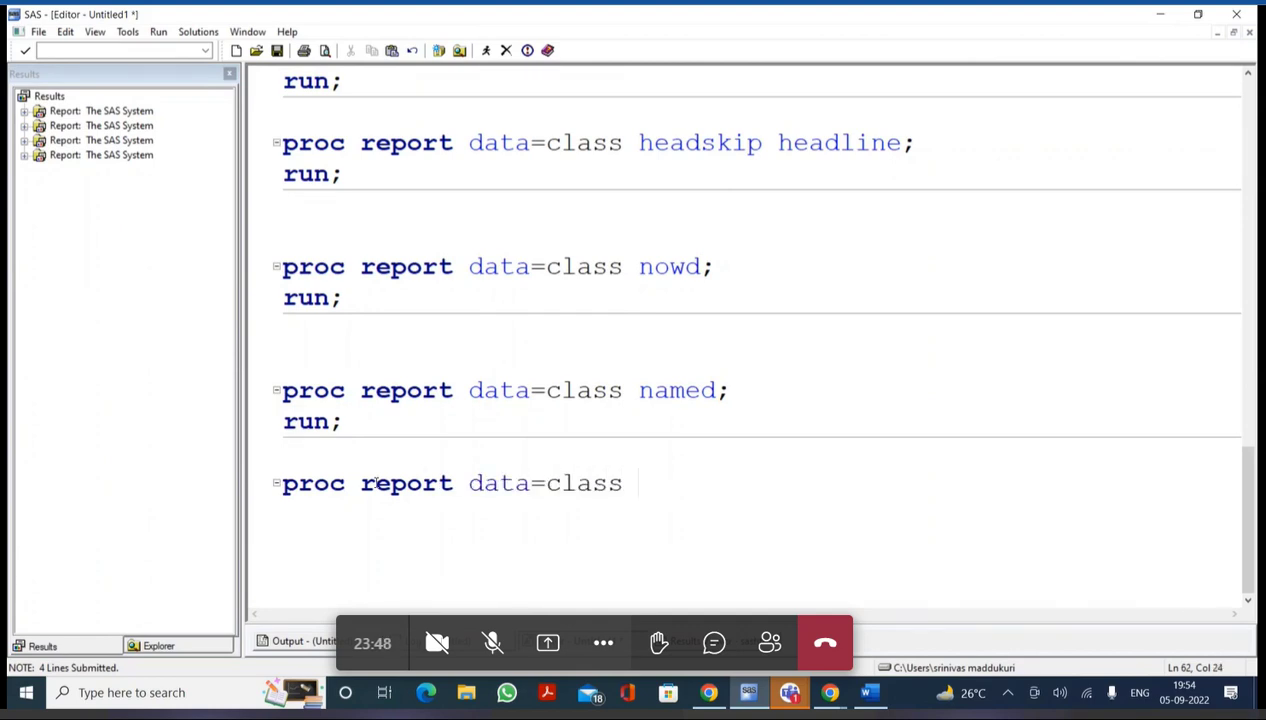
type("nonames")
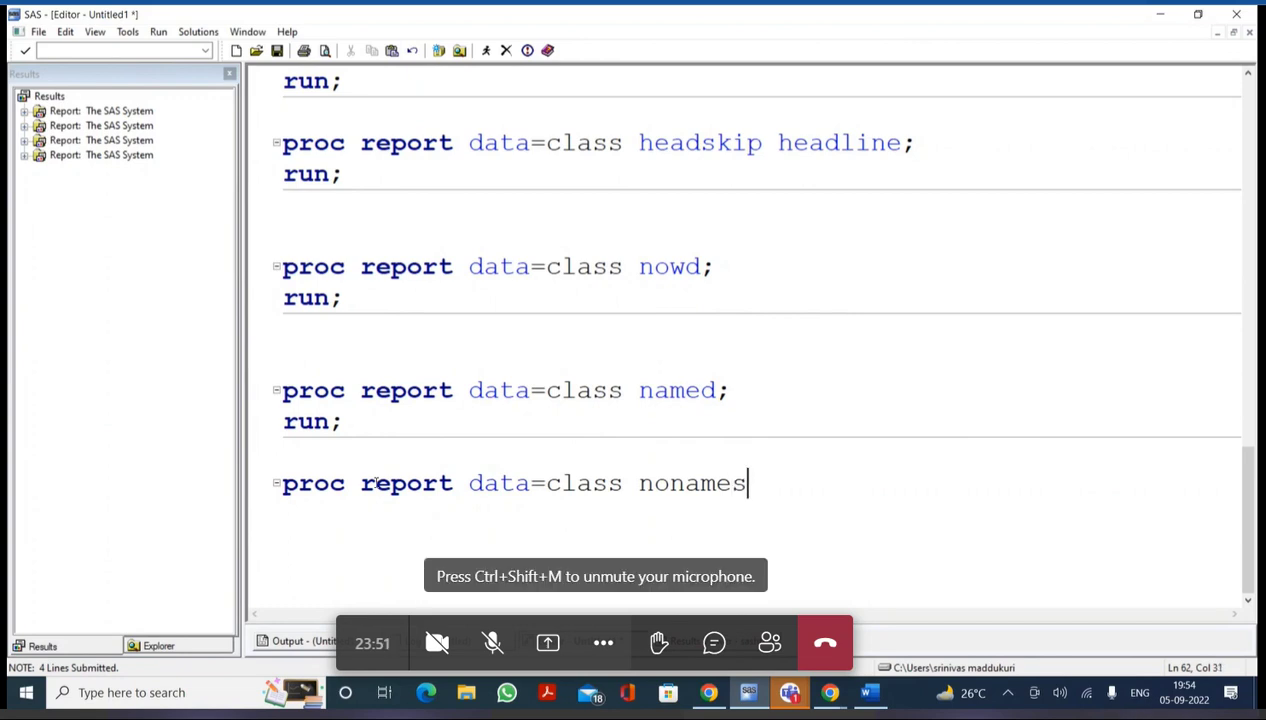
key("BackSpace")
type("d;")
key("Return")
key("BackSpace")
key("Return")
type("run;")
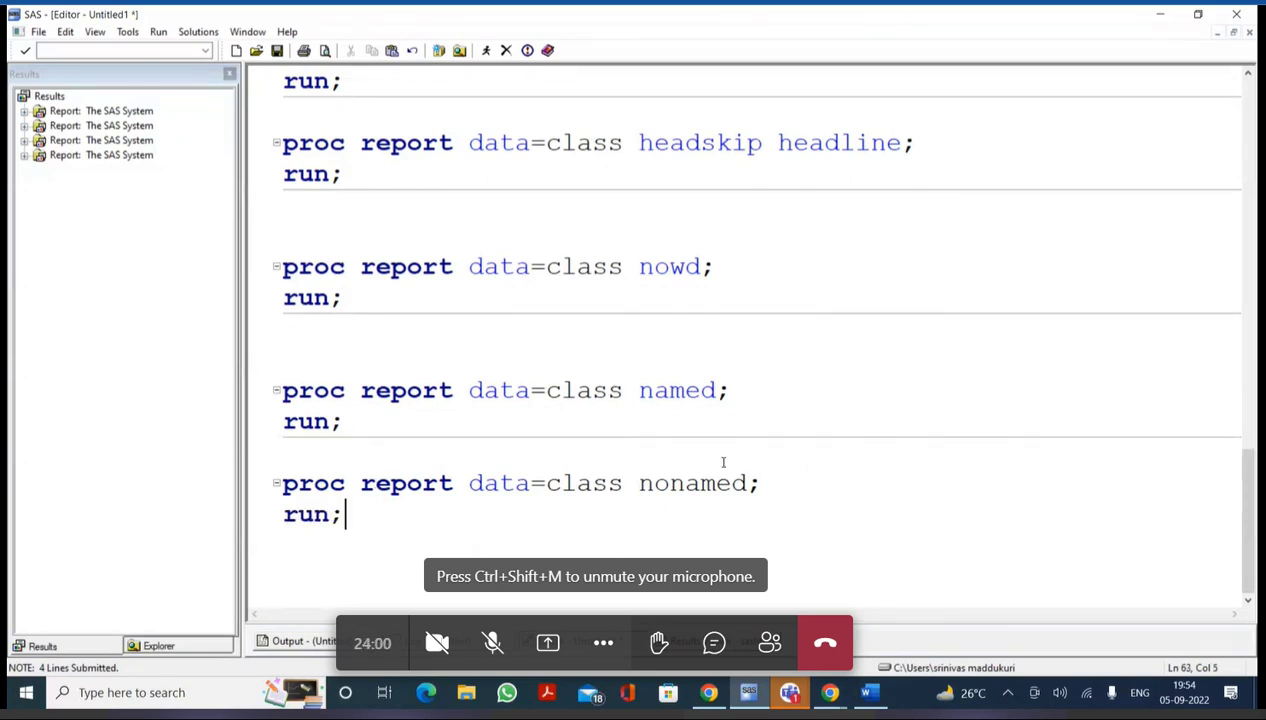
left_click_drag(748, 483, 675, 492)
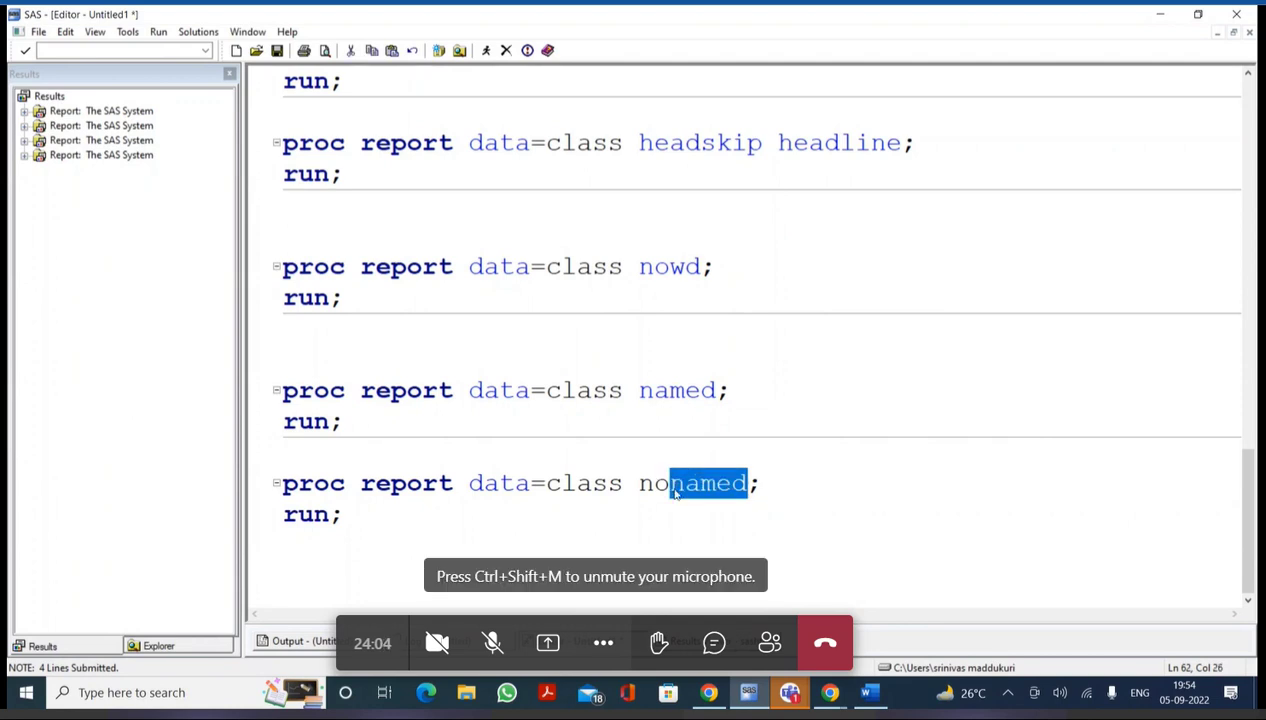
Change the option in the last report step to noheader and run that step
type("header")
left_click(523, 443)
left_click_drag(523, 443, 345, 516)
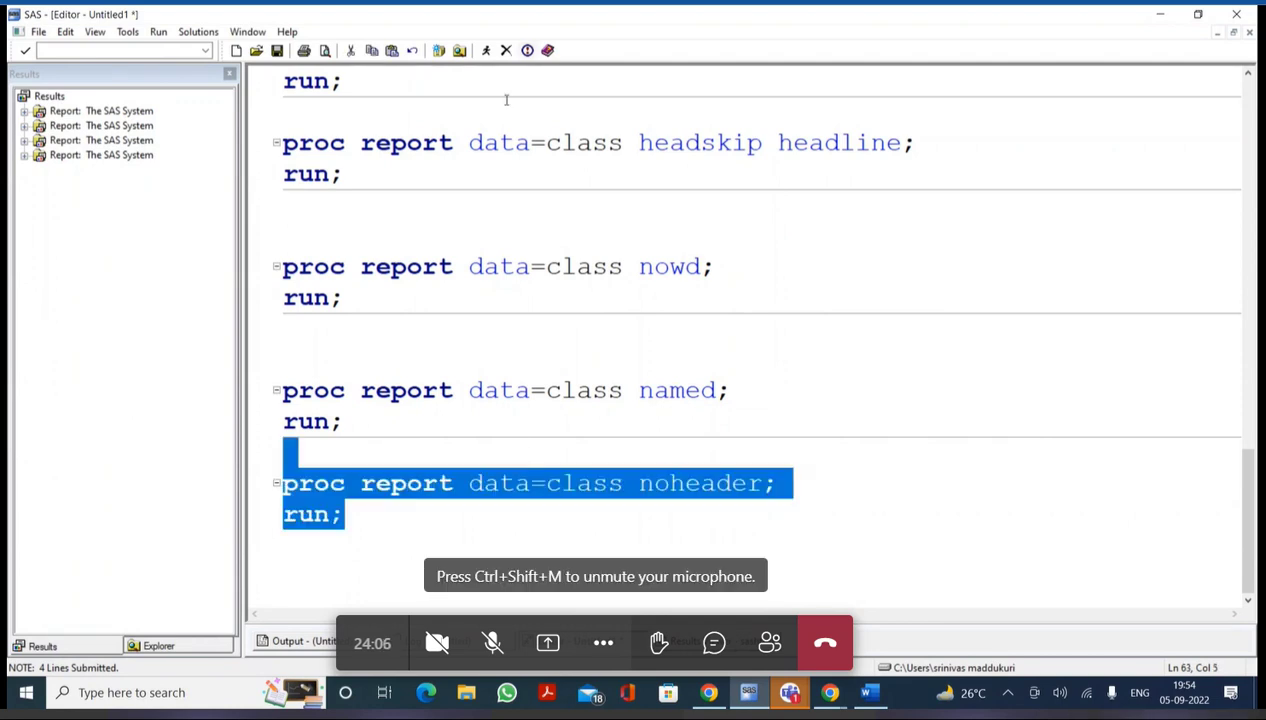
left_click(486, 50)
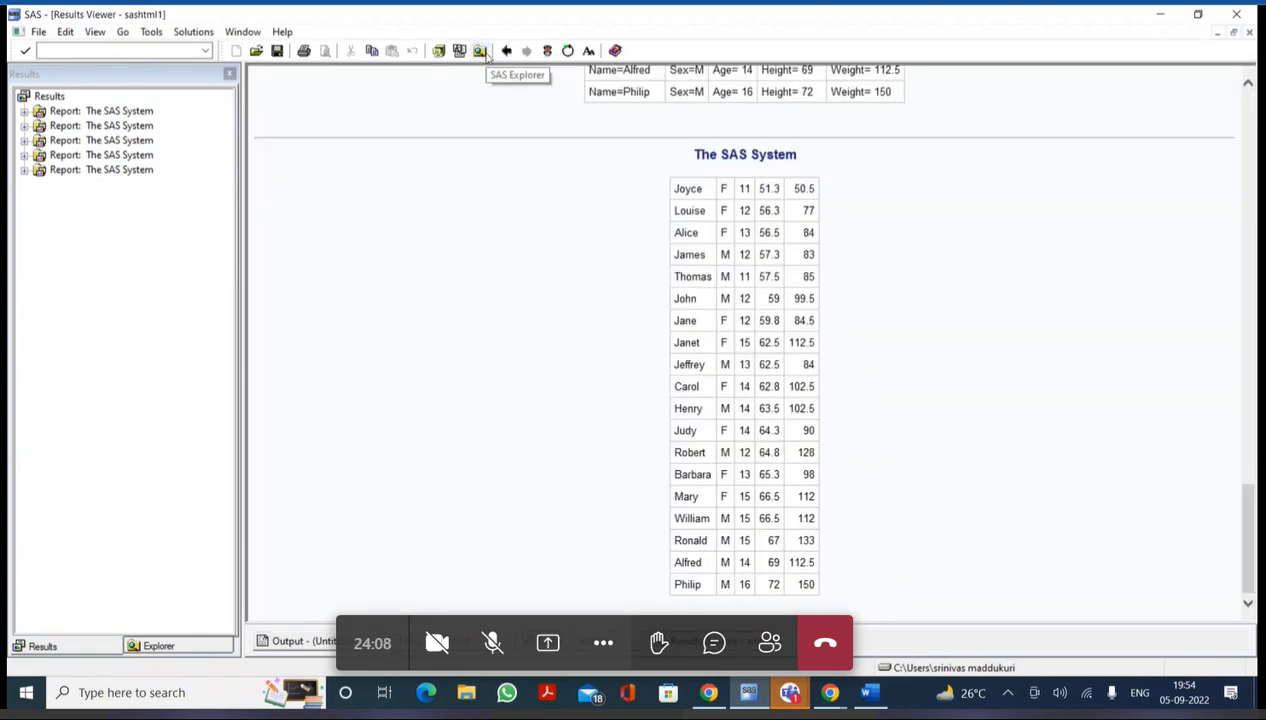
Examine the rows of the noheader report in the results, and return to the noheader option in the editor
left_click_drag(670, 185, 859, 514)
left_click(1052, 352)
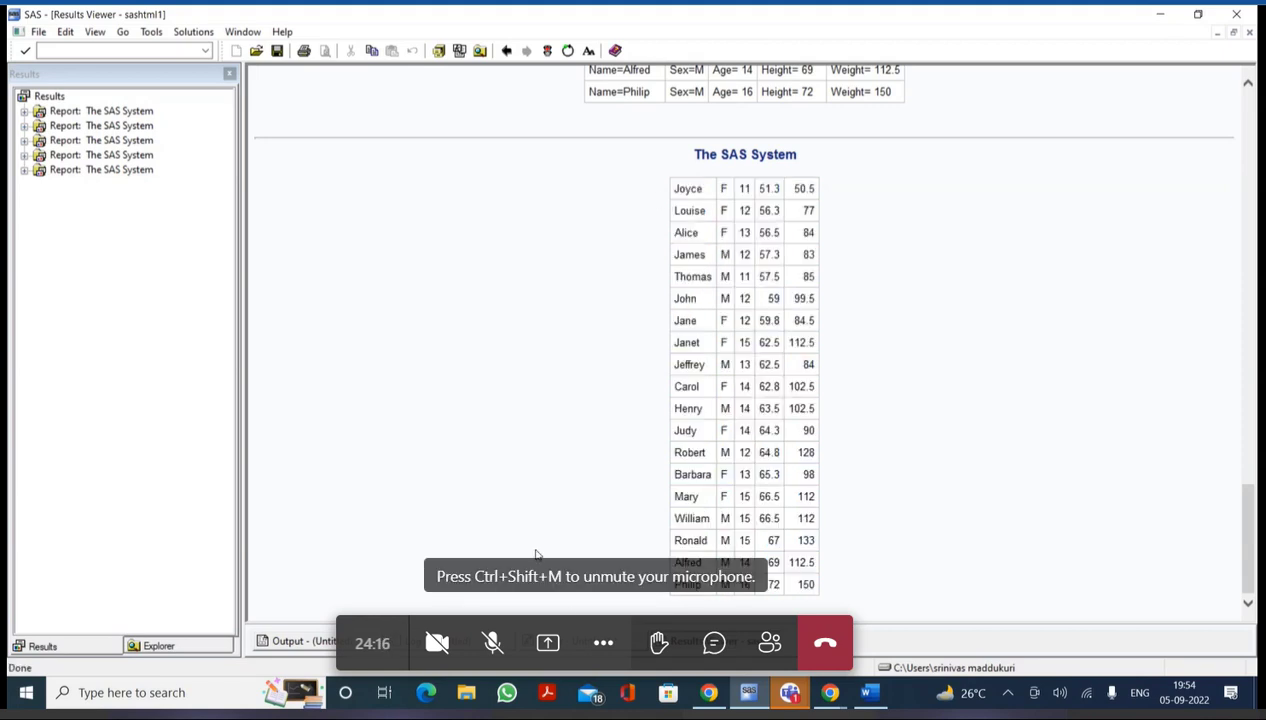
key("ctrl+Tab")
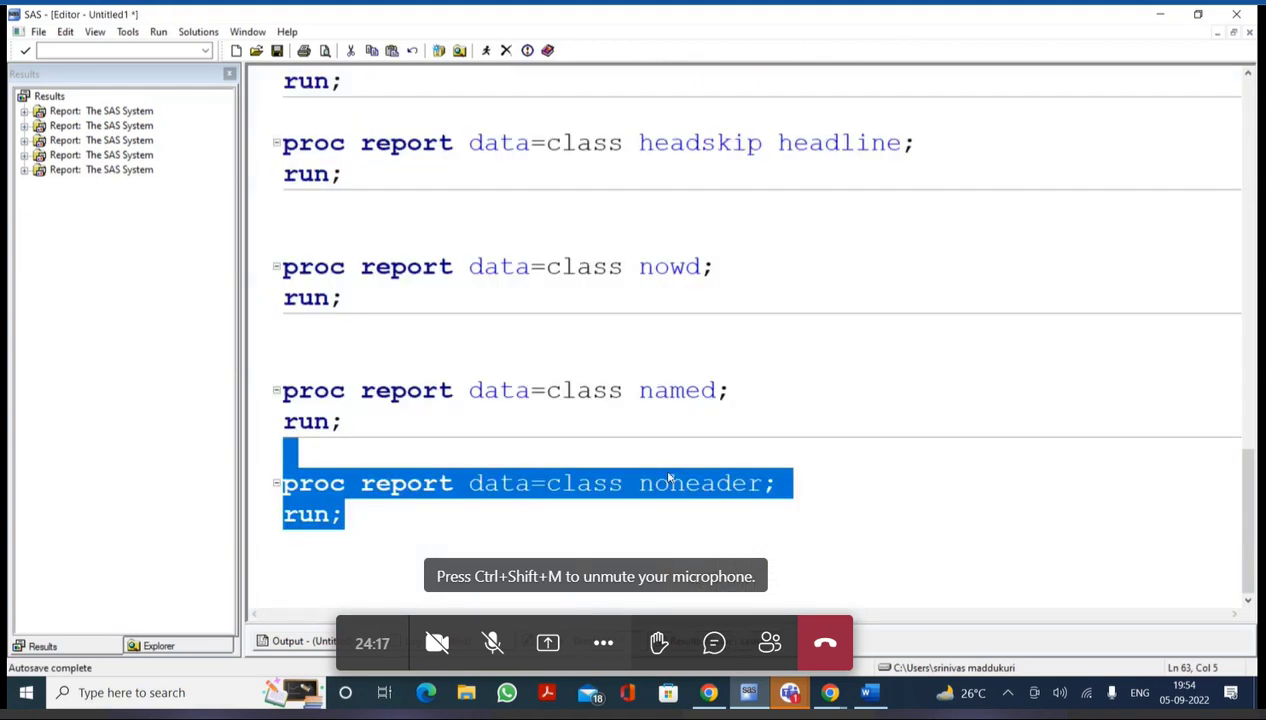
left_click(817, 500)
left_click_drag(639, 483, 762, 484)
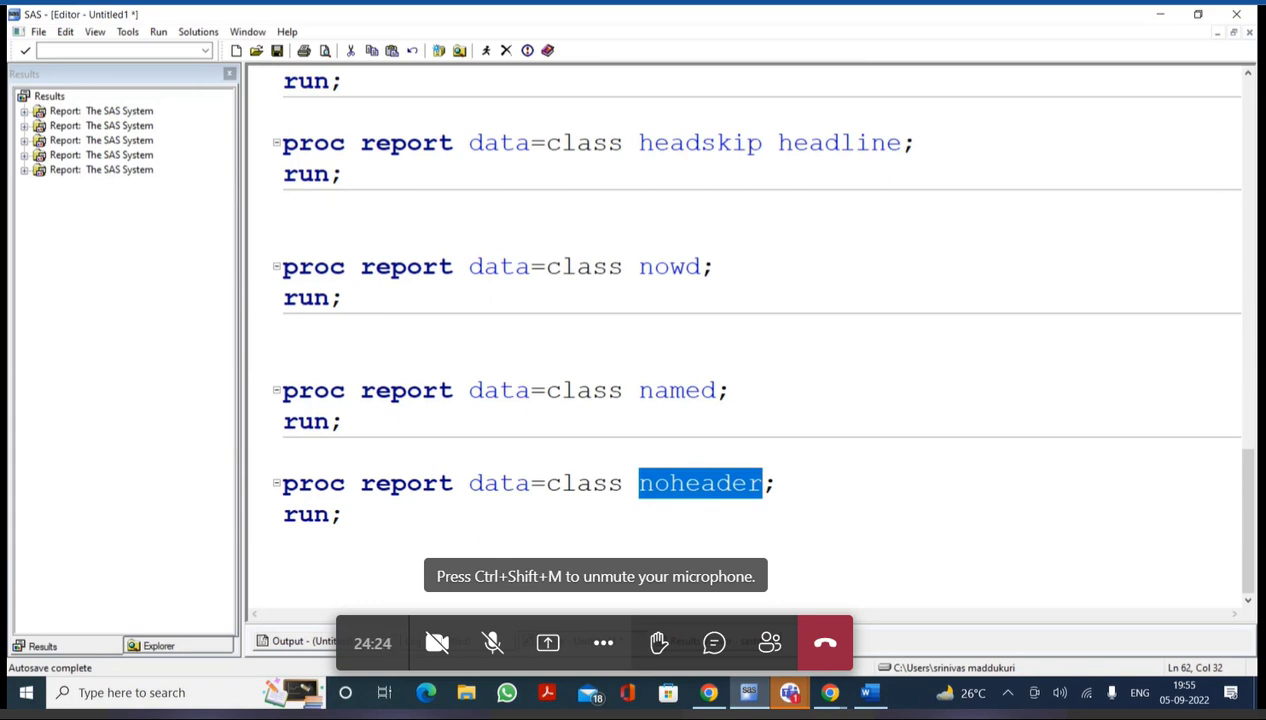
Below the noheader step, write a report step without options using the lines "proc report data=class;" and "run;"
left_click(595, 547)
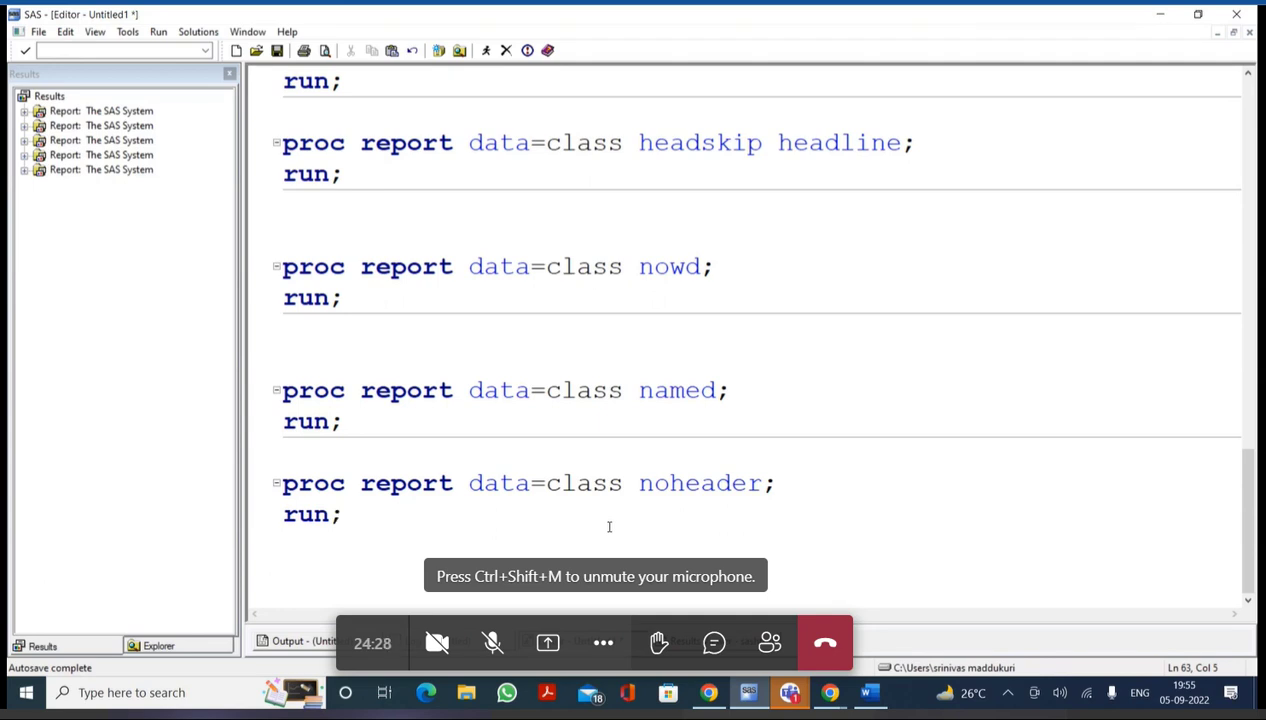
key("Return")
key("Return")
key("Return")
type("p")
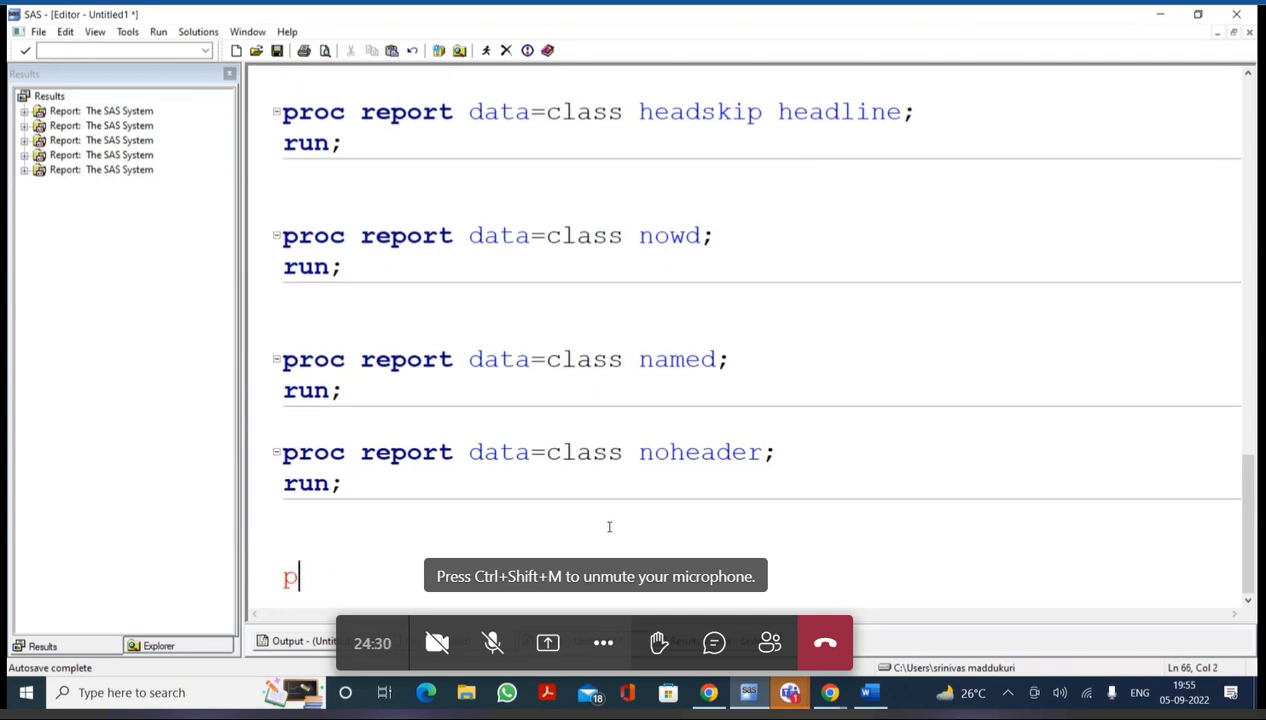
type("roc report")
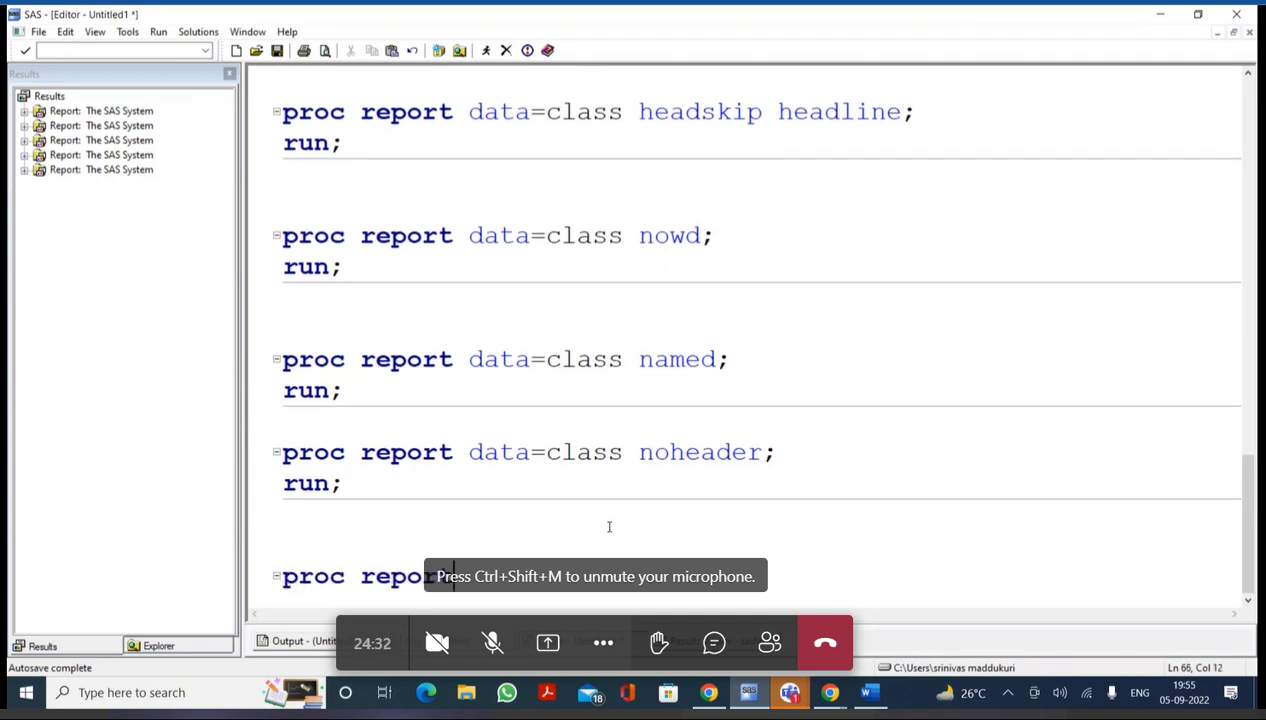
type(" data=class;")
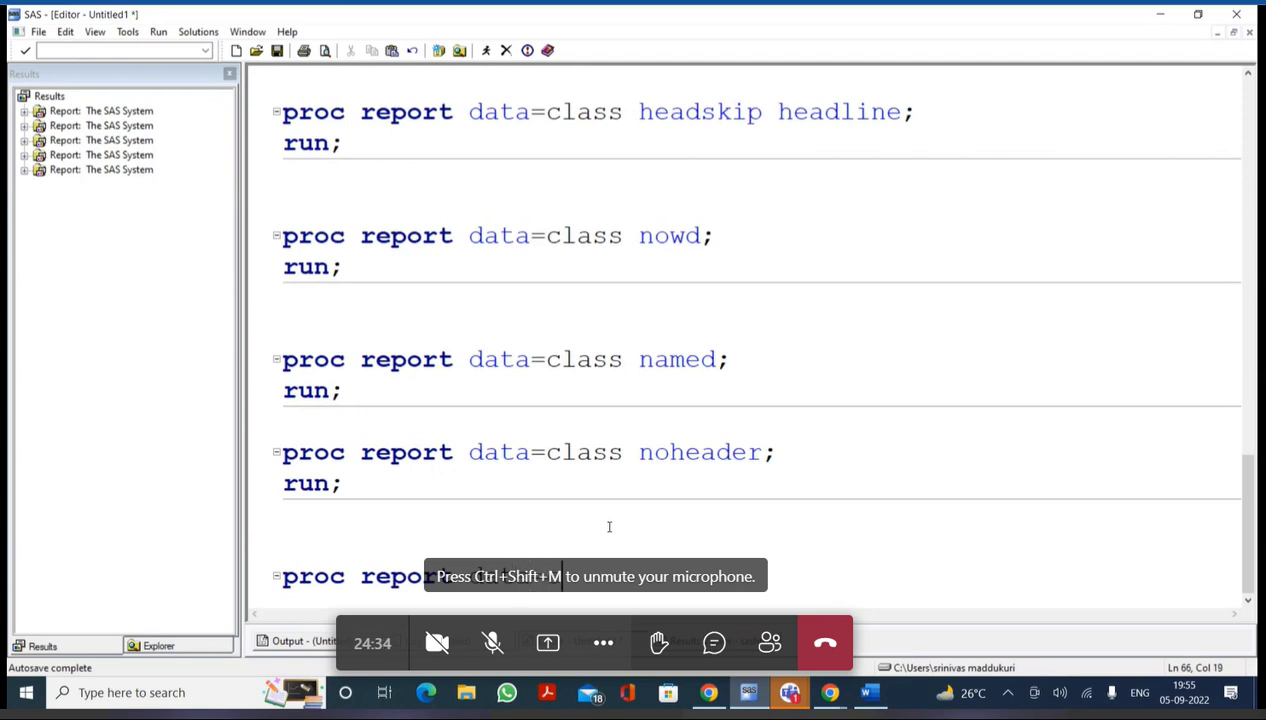
key("Return")
type("run;")
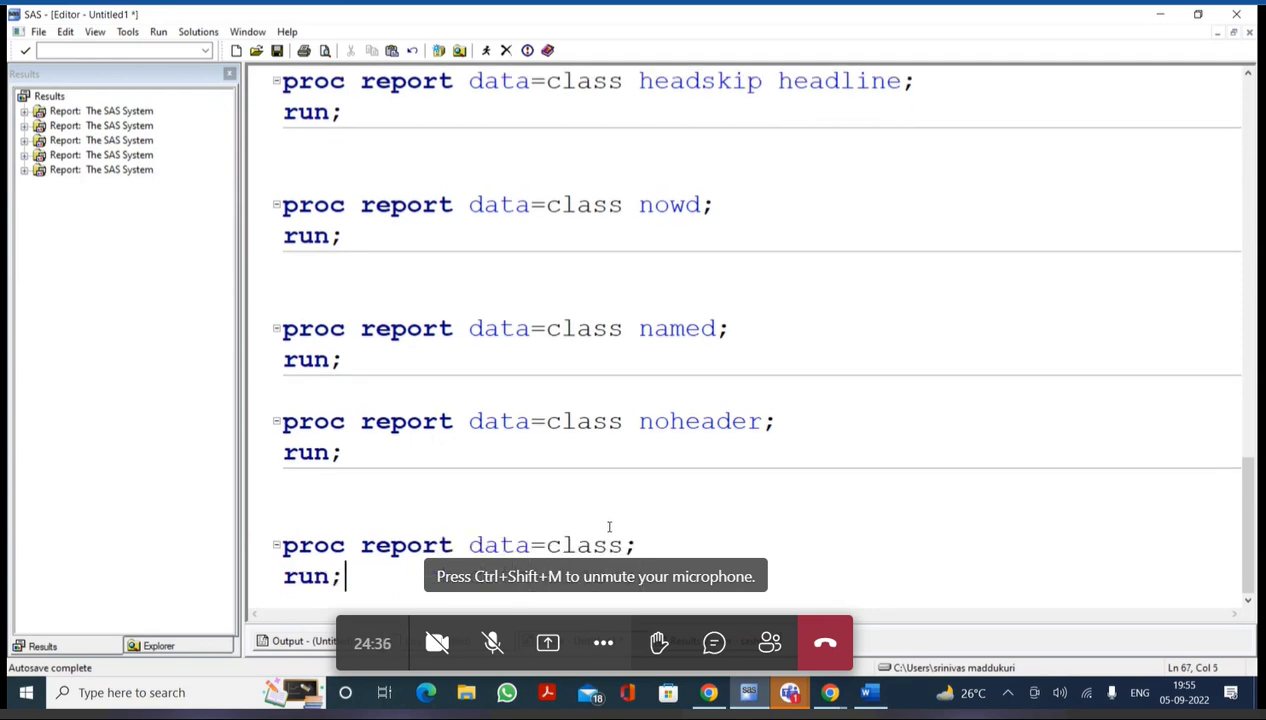
key("Return")
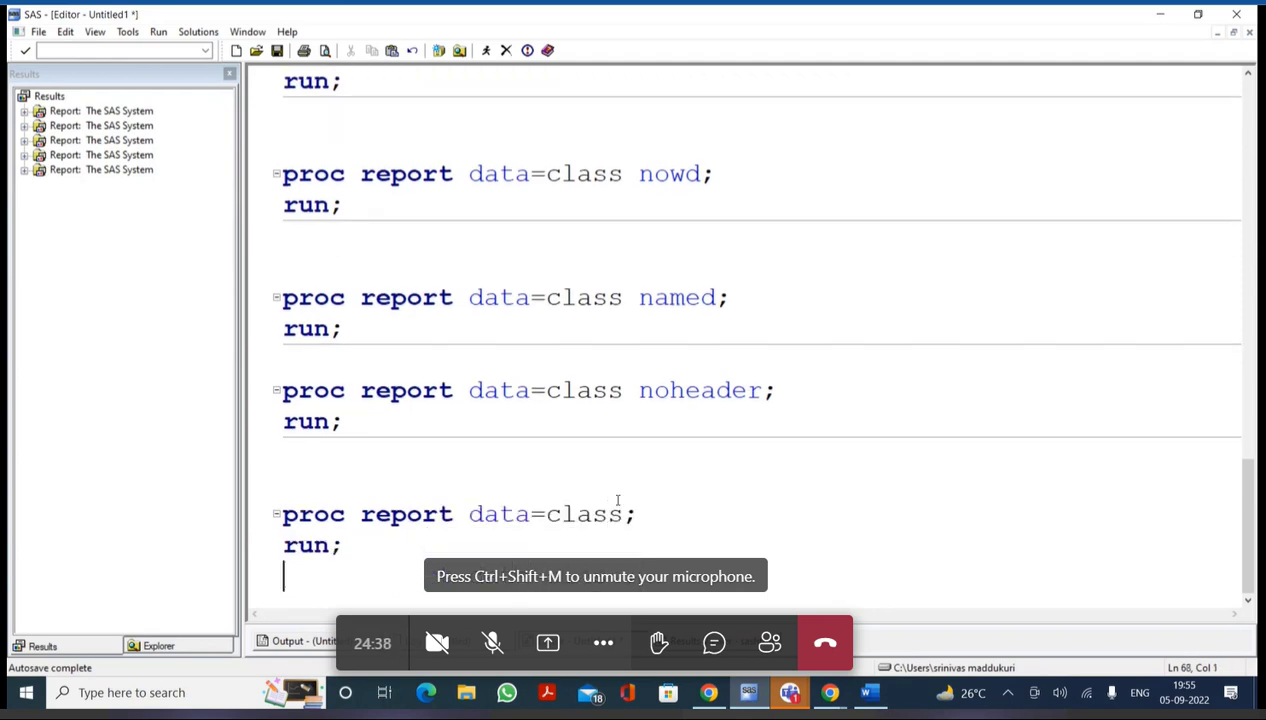
Run the report step without options, examine its column headers and rows in the results, and return to the editor
left_click(500, 486)
key("shift+Down")
key("shift+Down")
key("shift+Down")
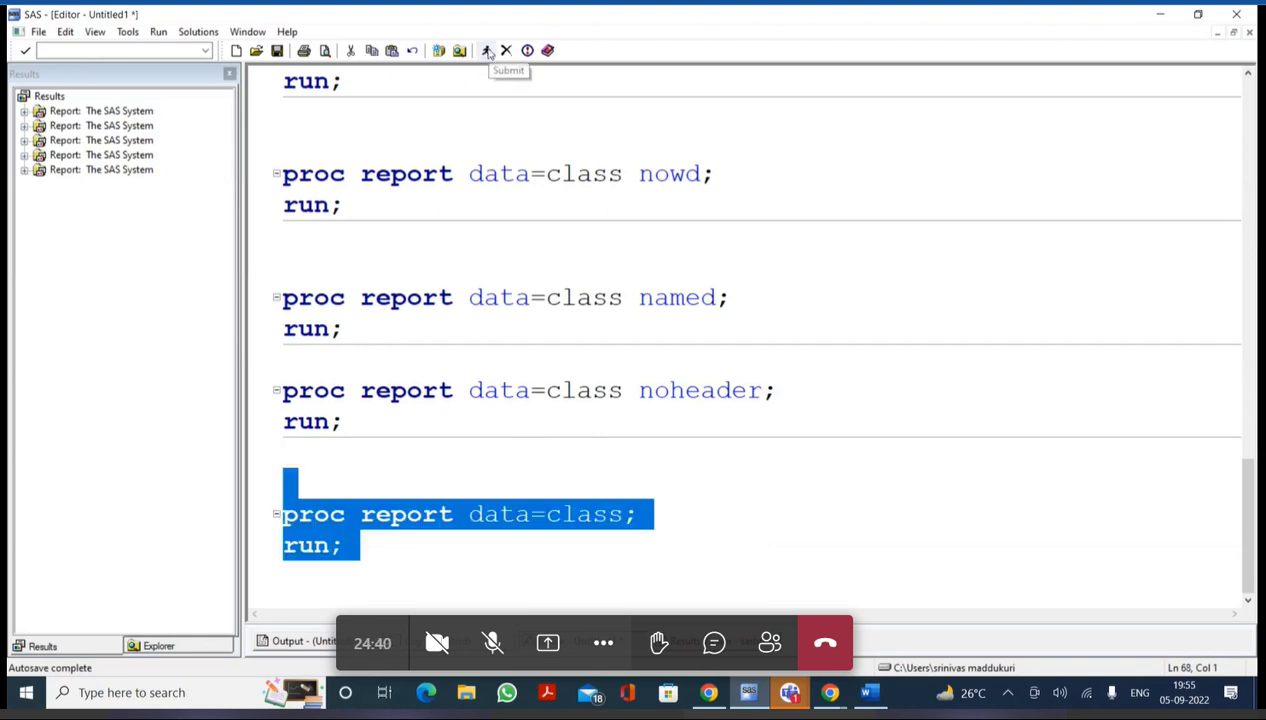
left_click(486, 50)
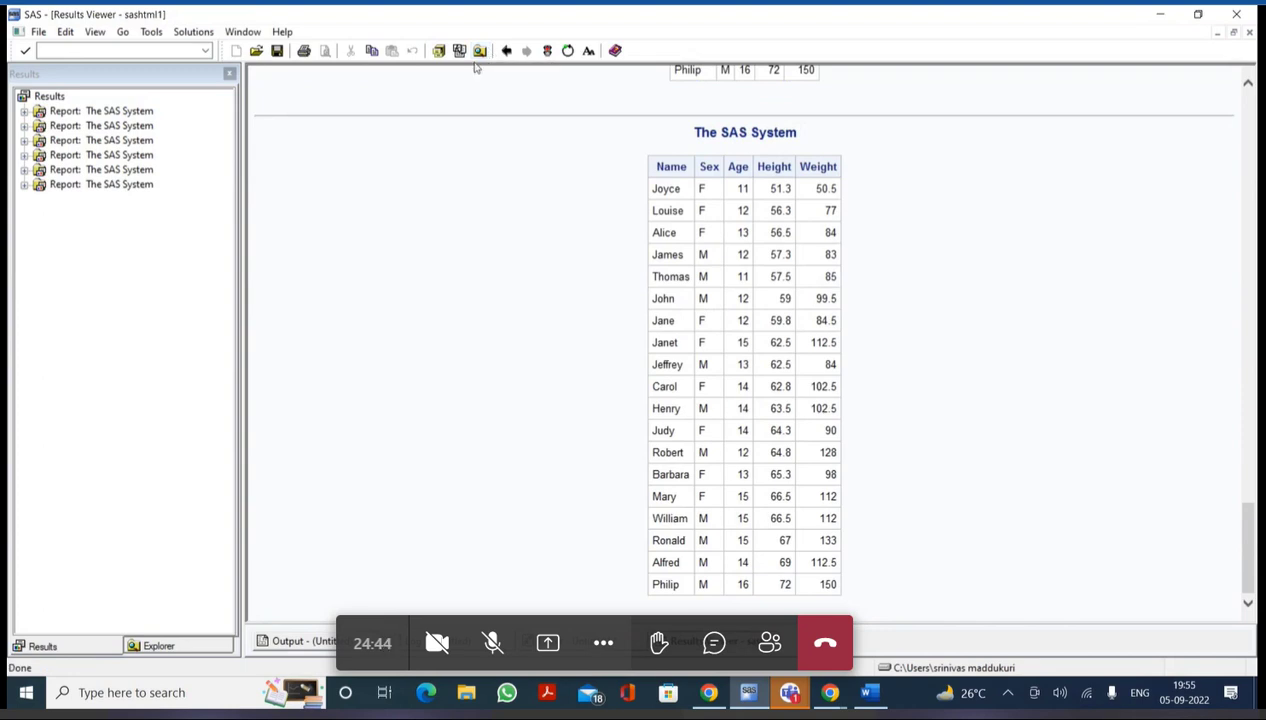
left_click_drag(658, 166, 761, 213)
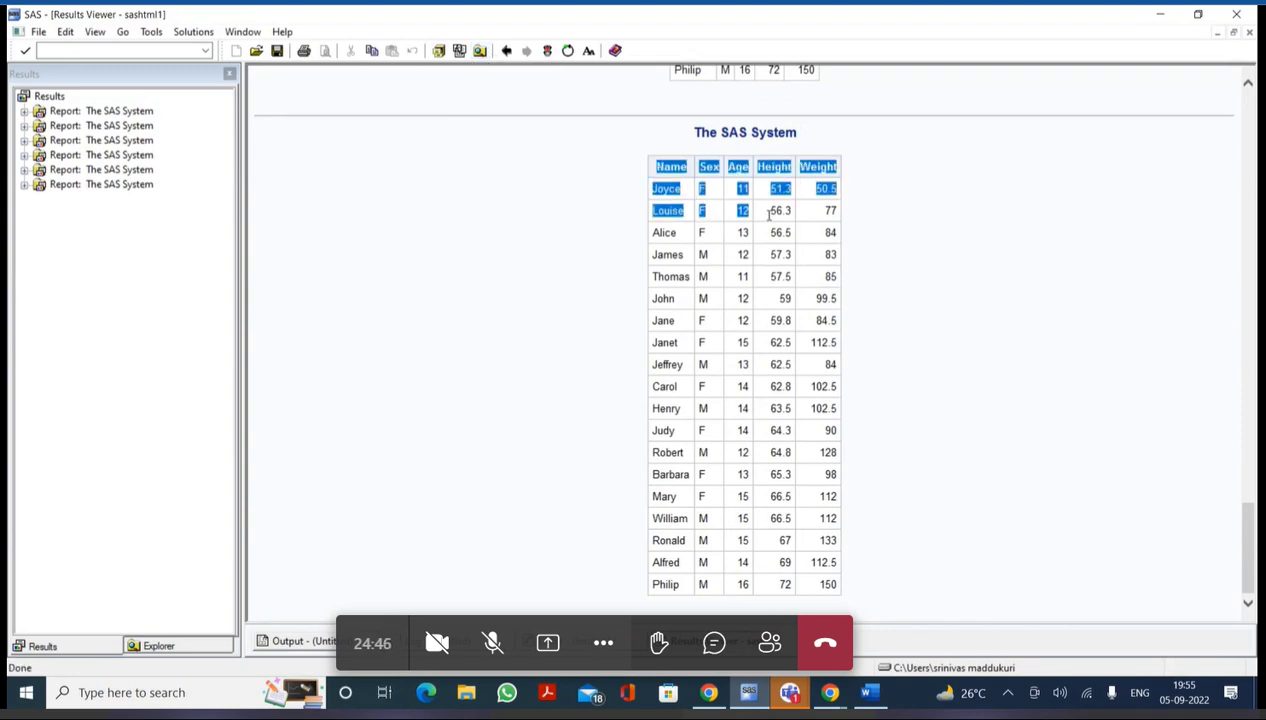
left_click(1036, 279)
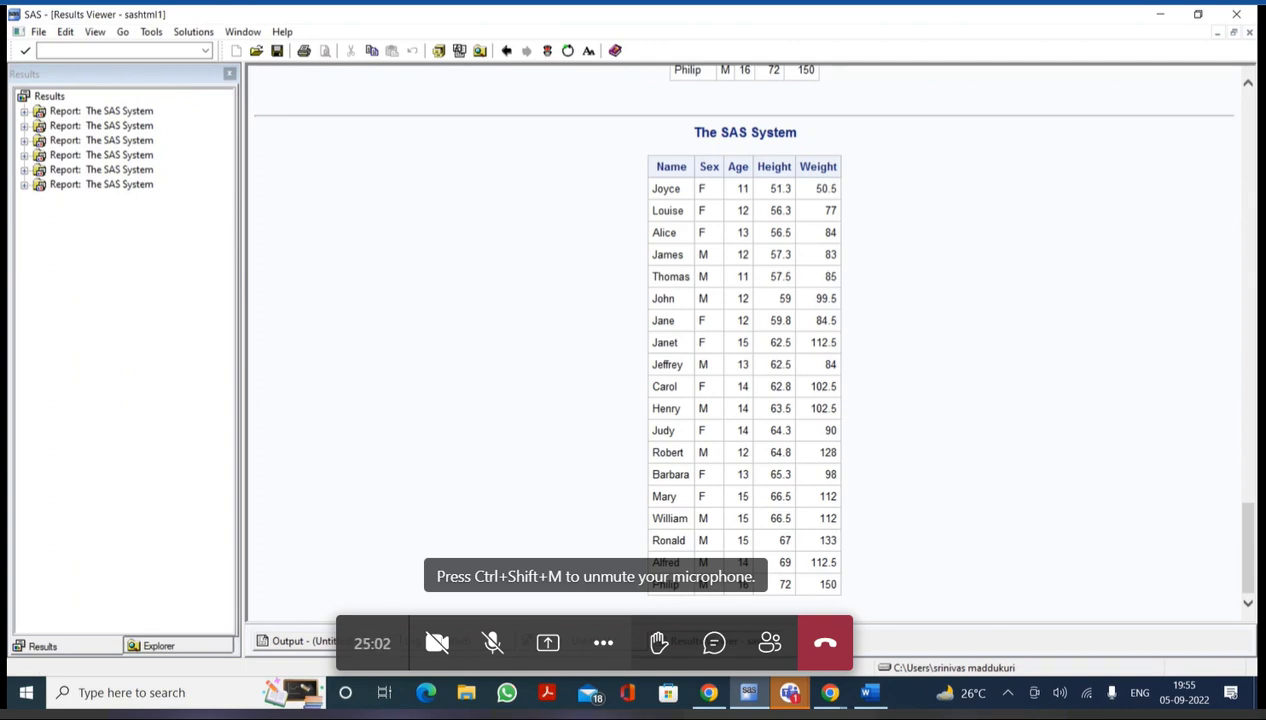
key("ctrl+Tab")
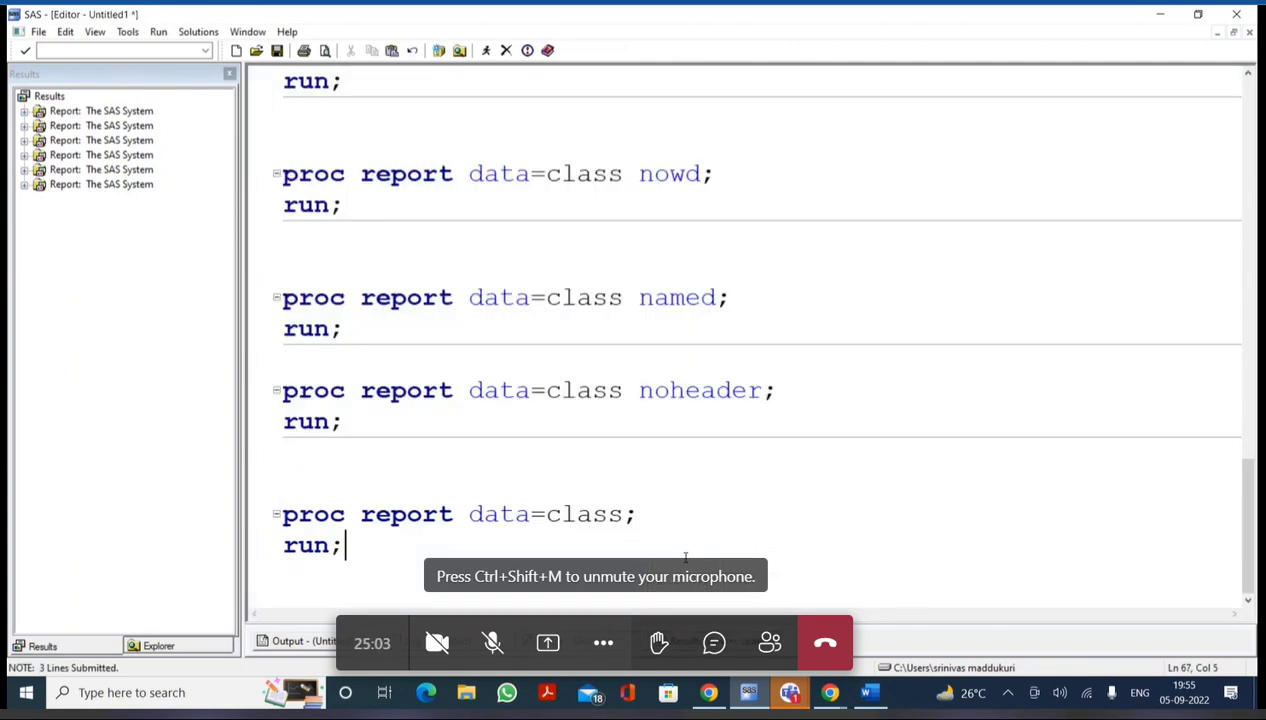
Insert the statement "options nocenter;" directly above the last report step
left_click(486, 482)
type("optio")
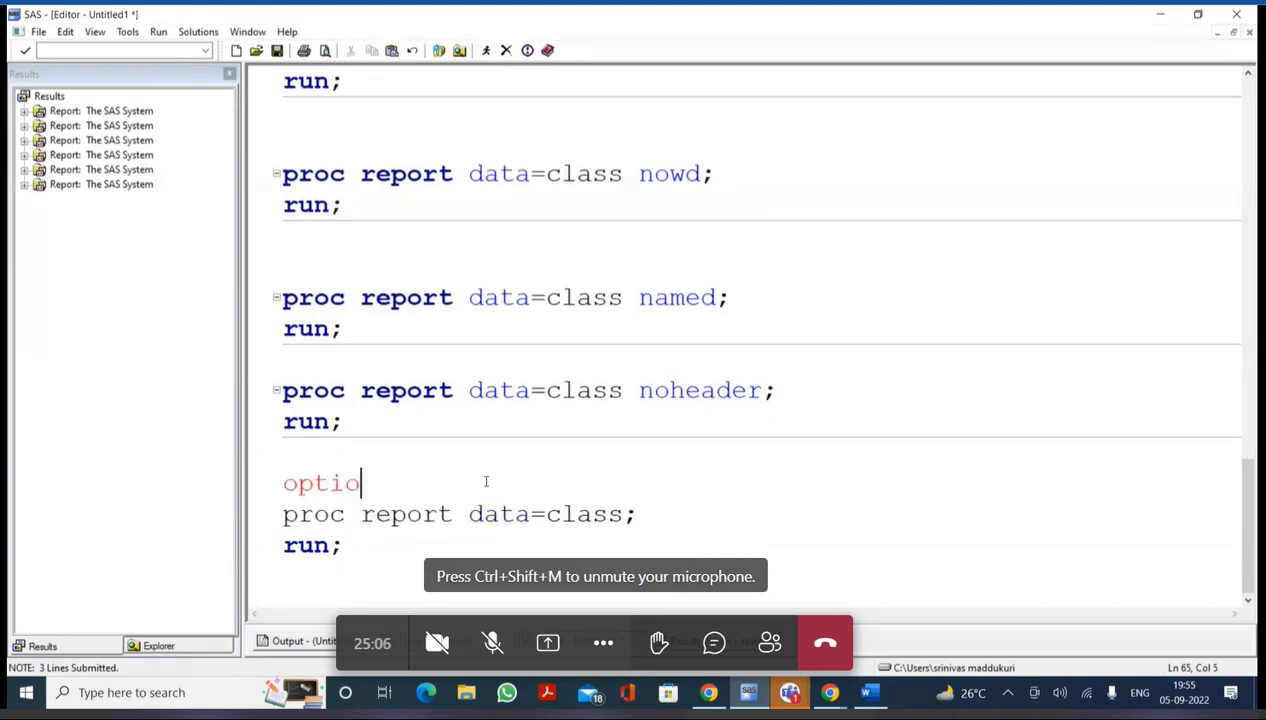
type("ns center")
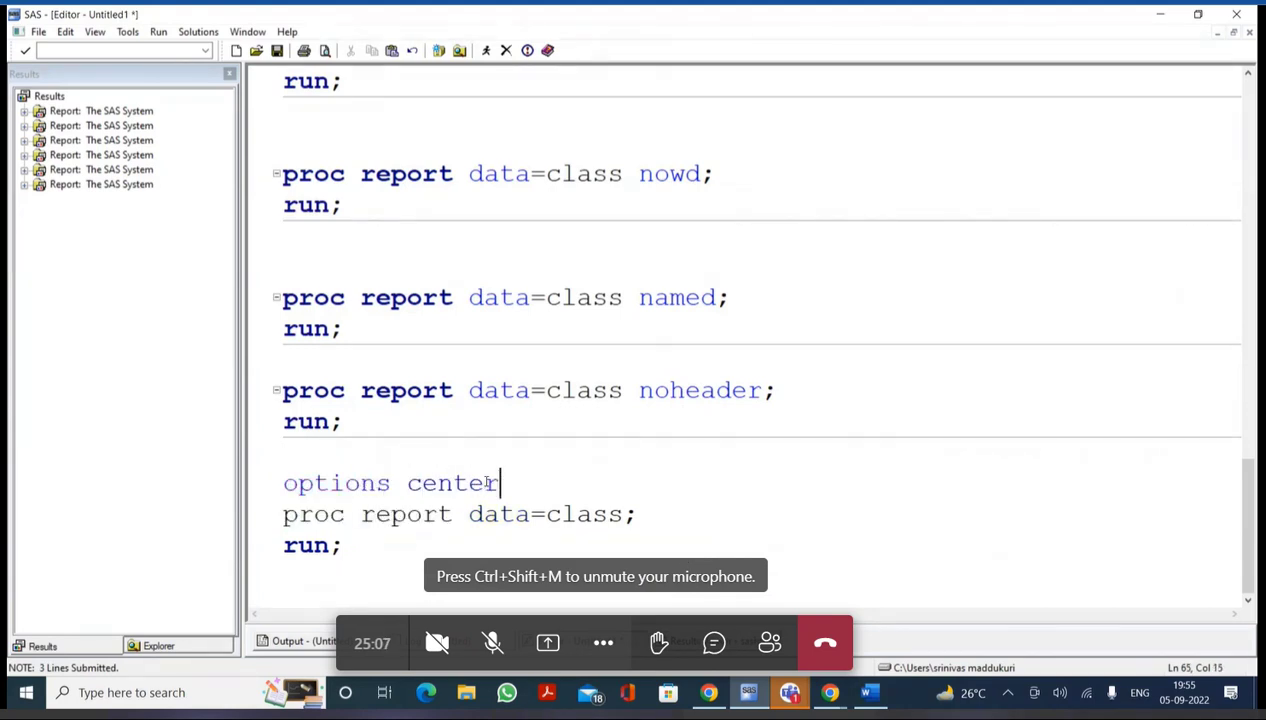
type(";")
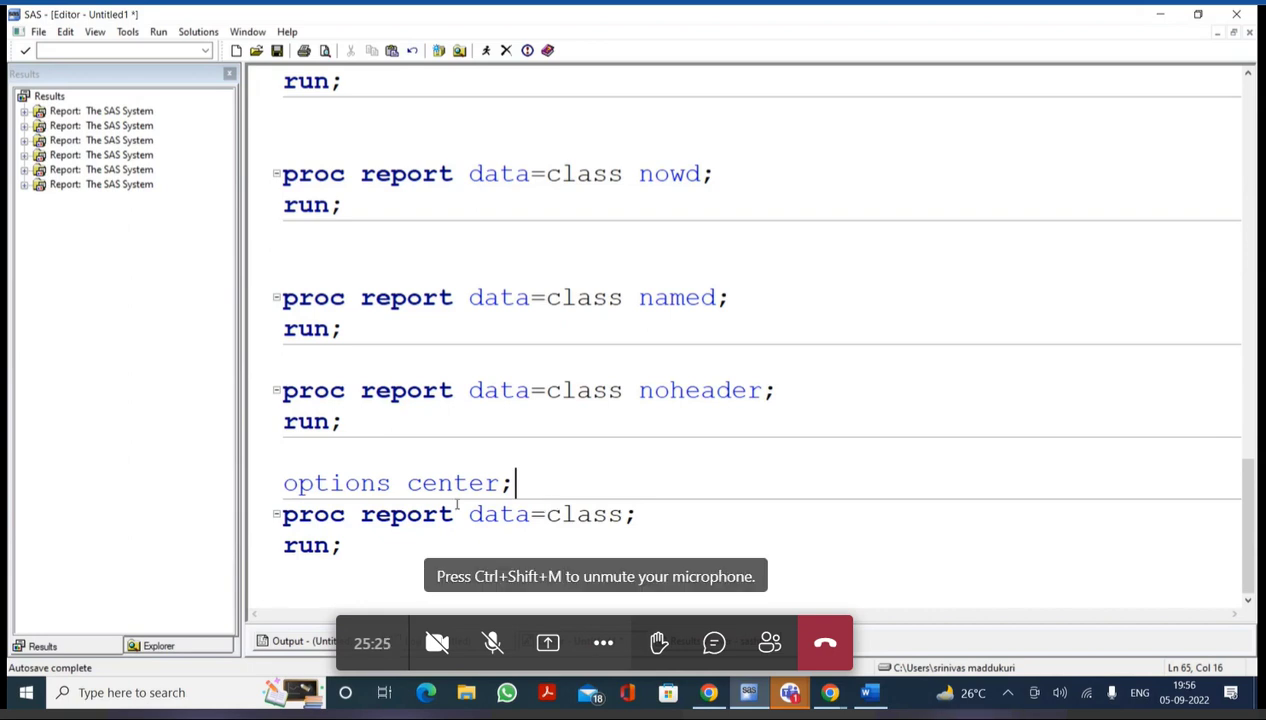
left_click(408, 483)
type("no")
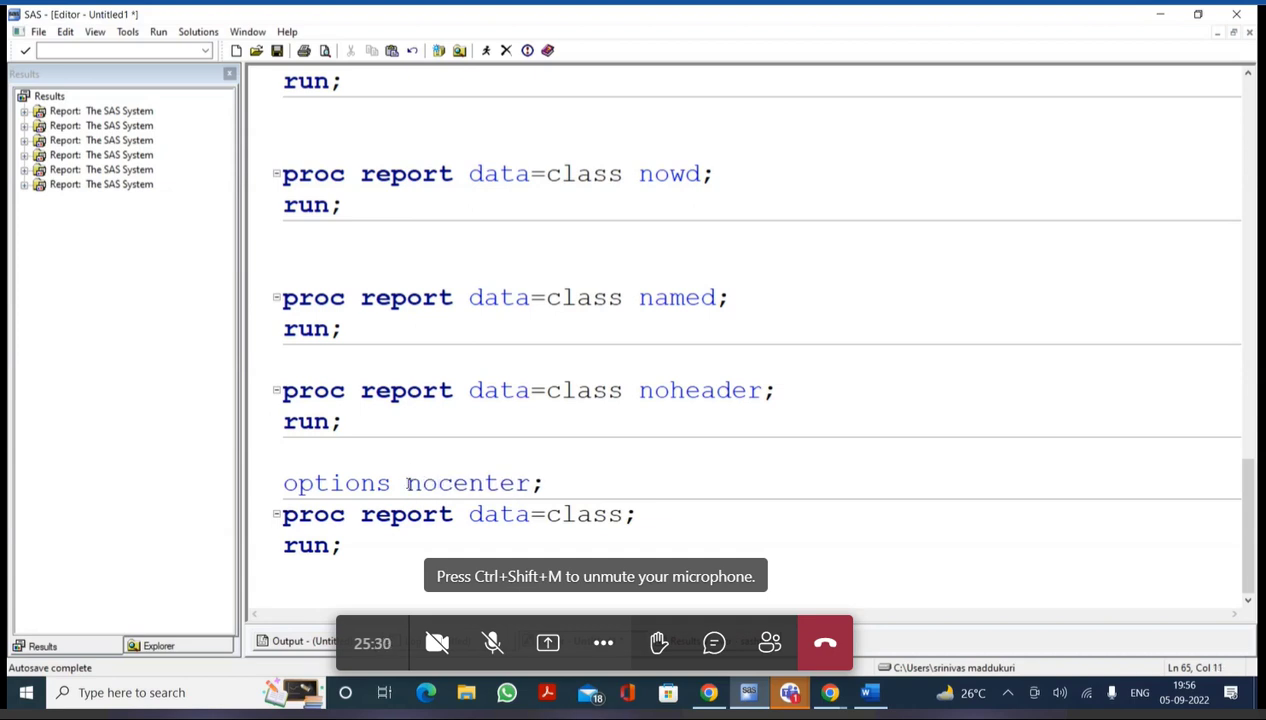
Review the options nocenter statement and the report step beneath it by highlighting each in turn
left_click_drag(553, 479, 284, 483)
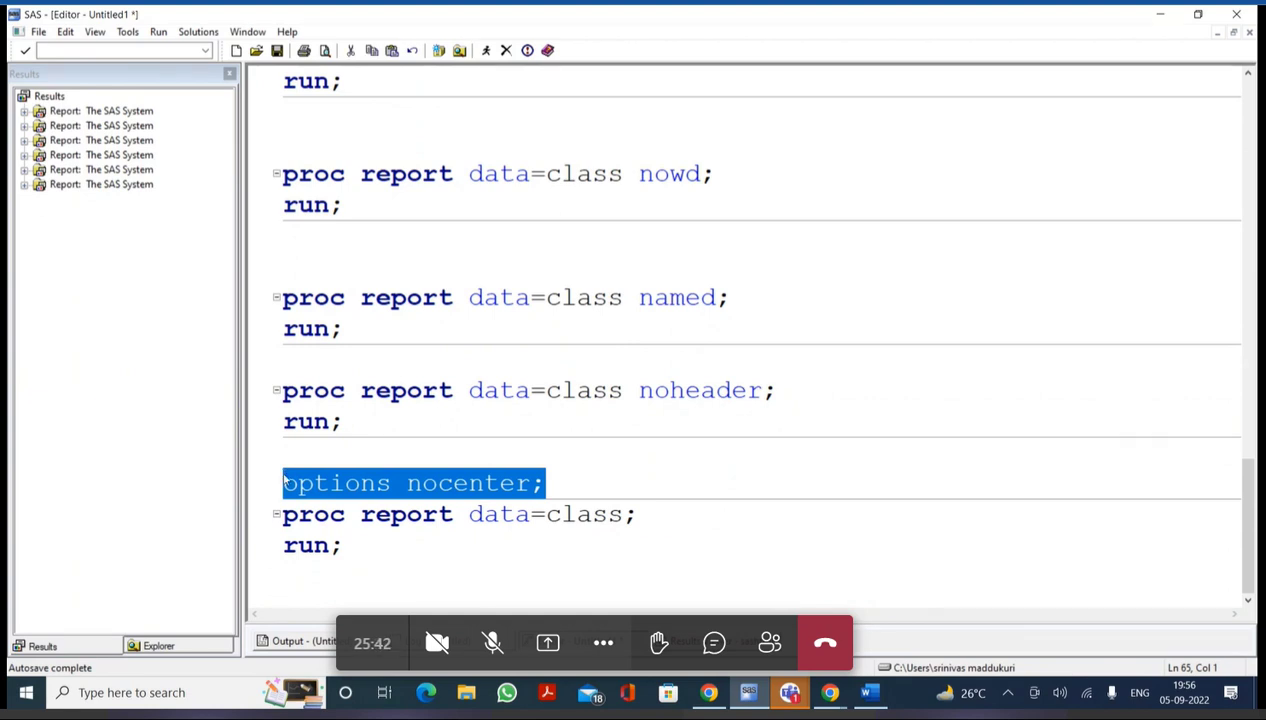
left_click(620, 481)
left_click_drag(571, 477, 270, 486)
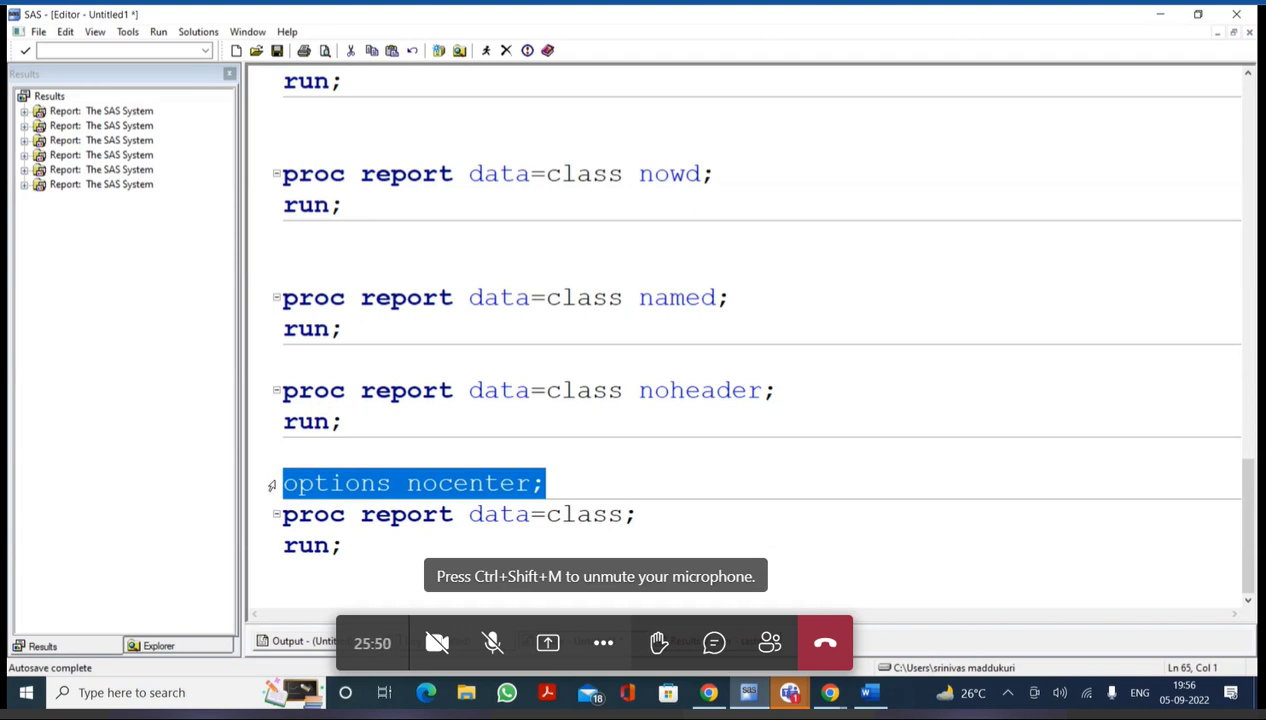
scroll(271, 486, "down", 1)
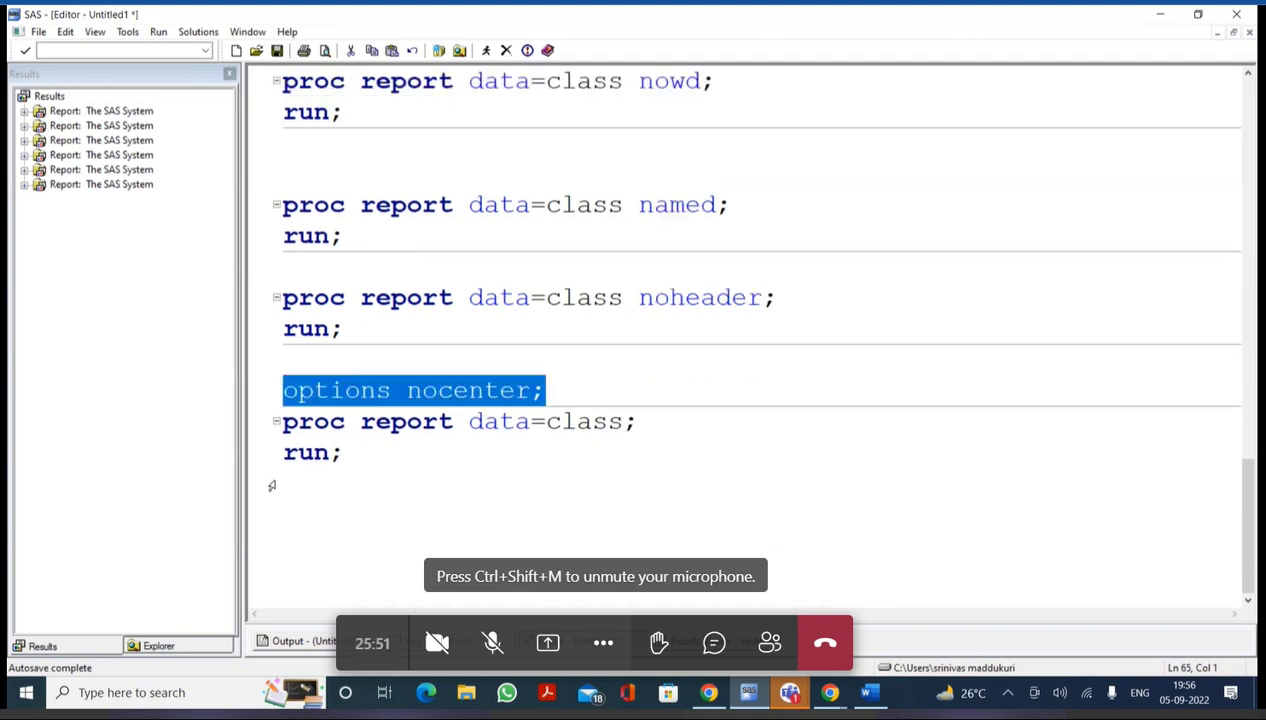
left_click(457, 475)
left_click_drag(376, 458, 276, 424)
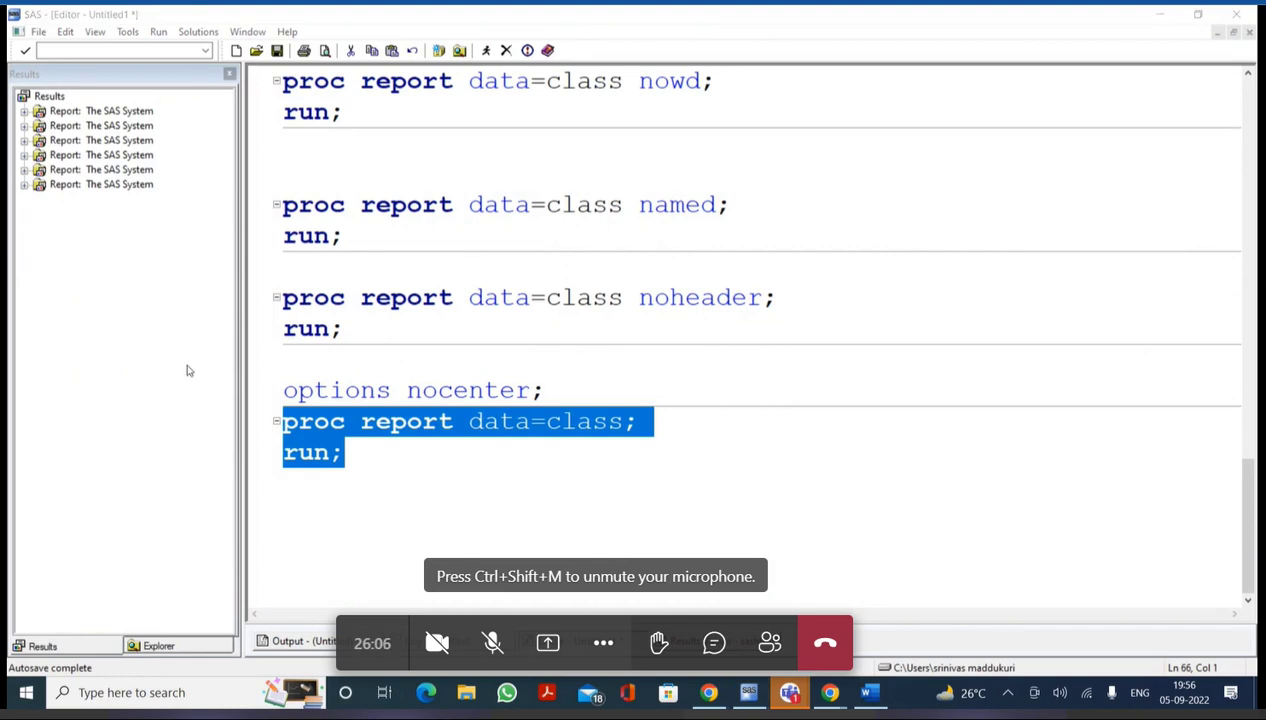
left_click(415, 500)
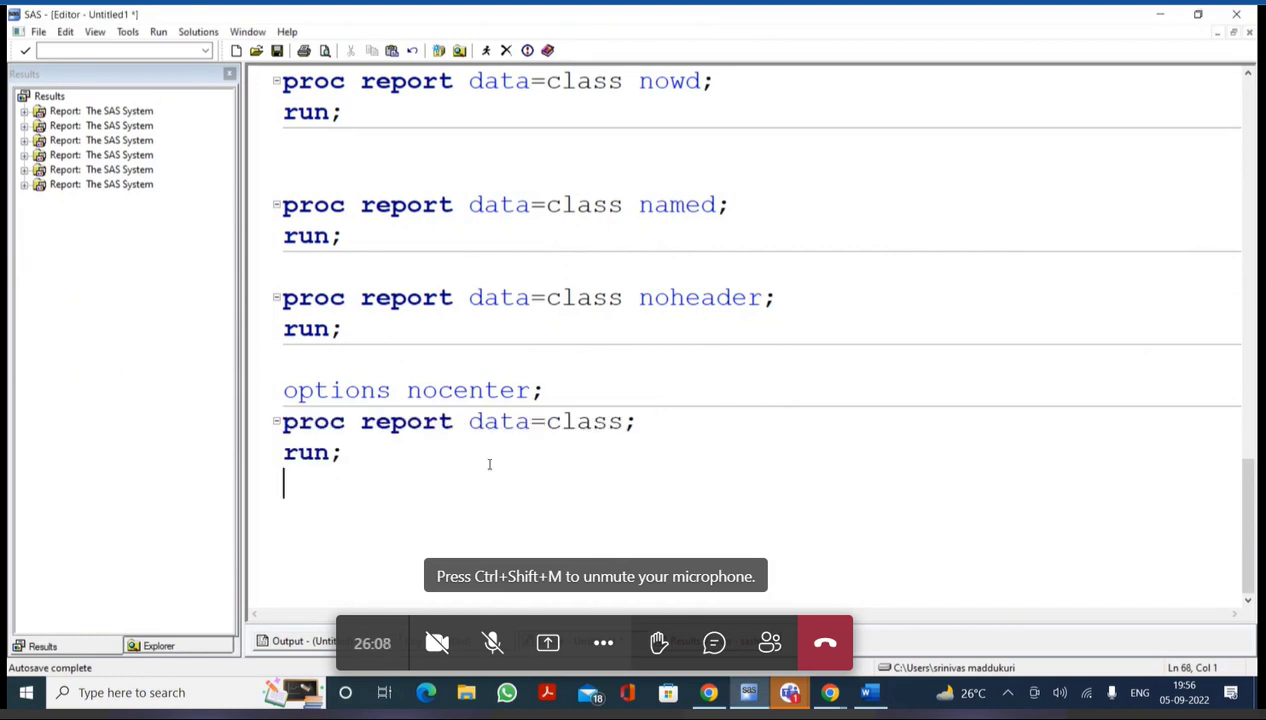
Comment out the options nocenter statement and add the nocenter option after data=class in the last report step
left_click_drag(541, 390, 284, 362)
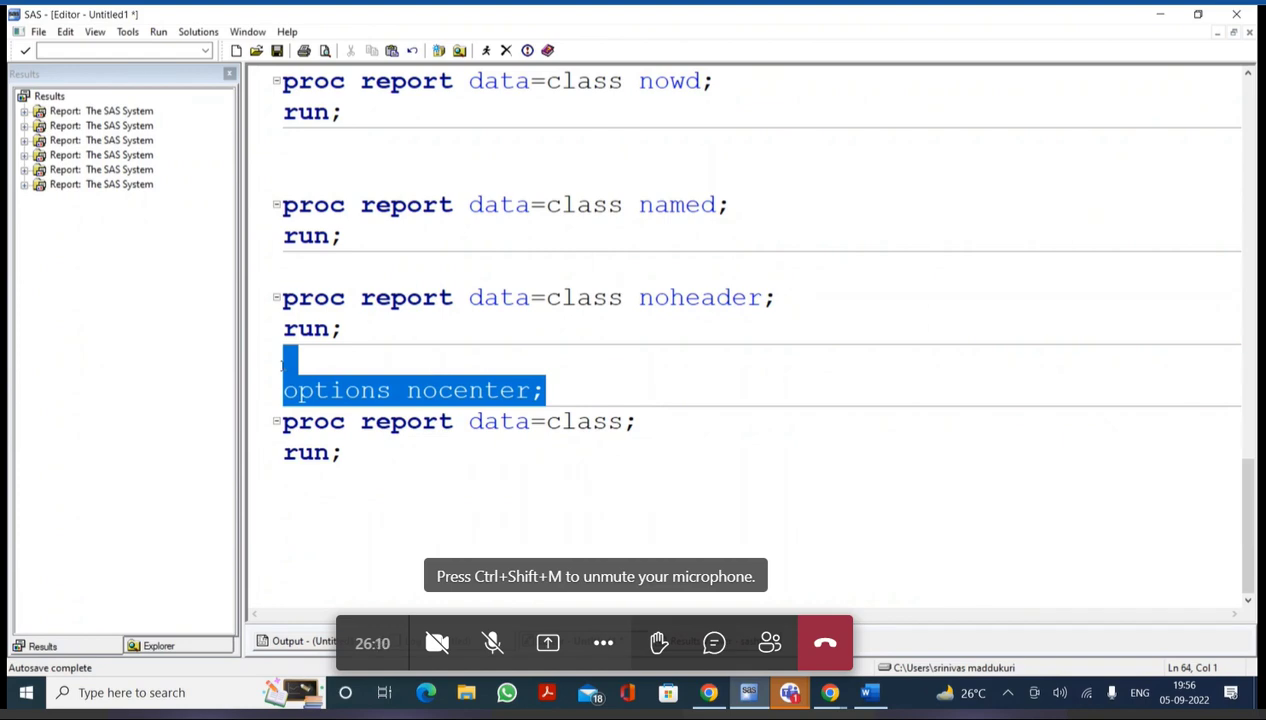
key("ctrl+slash")
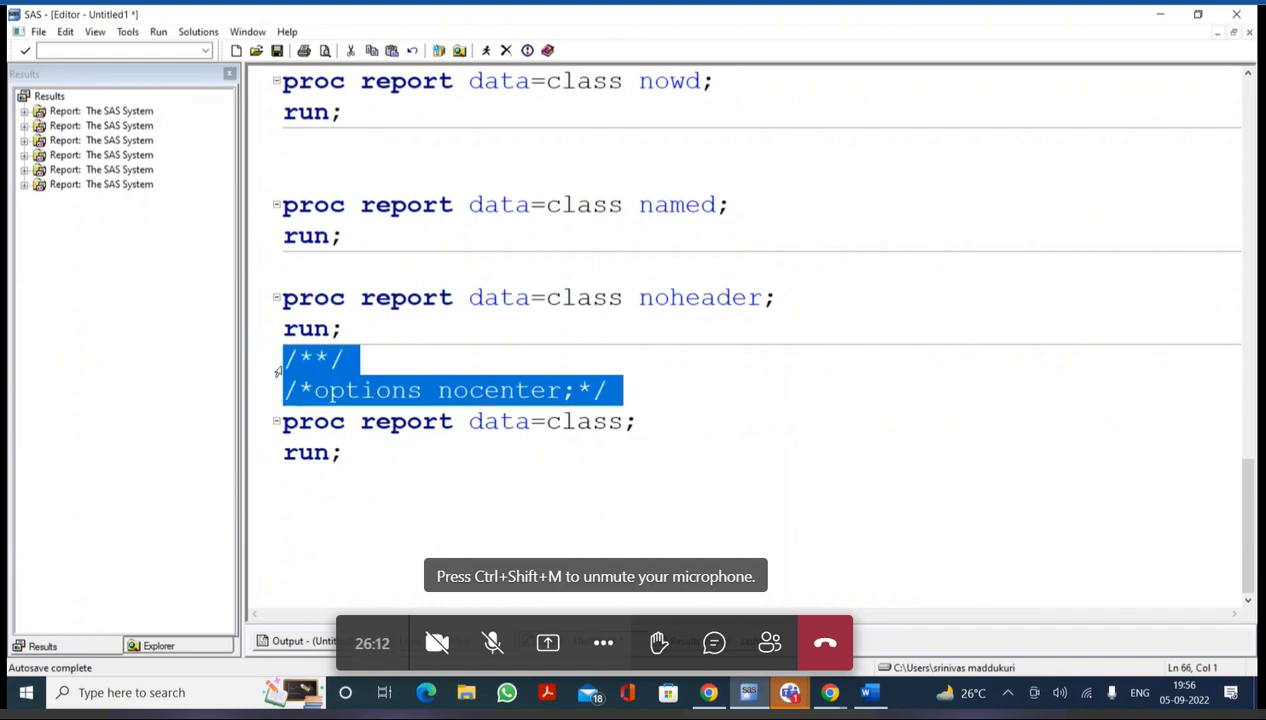
left_click(554, 476)
left_click(621, 421)
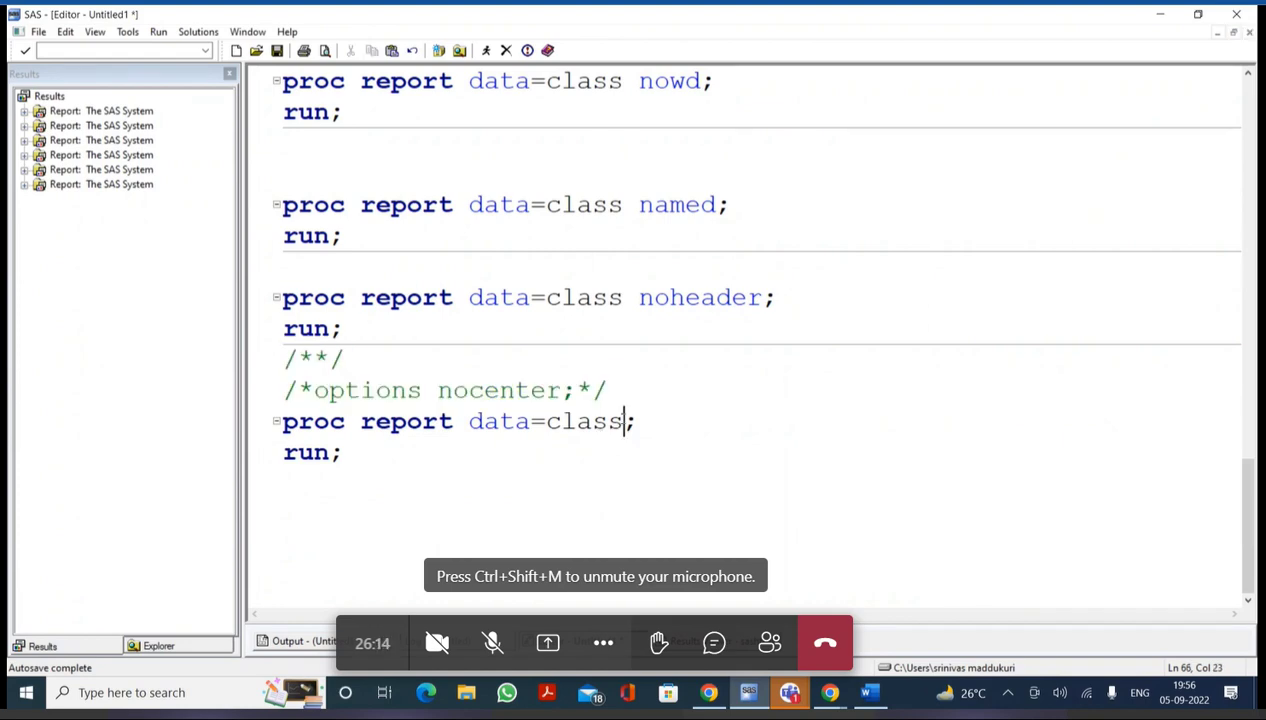
type("nocenter")
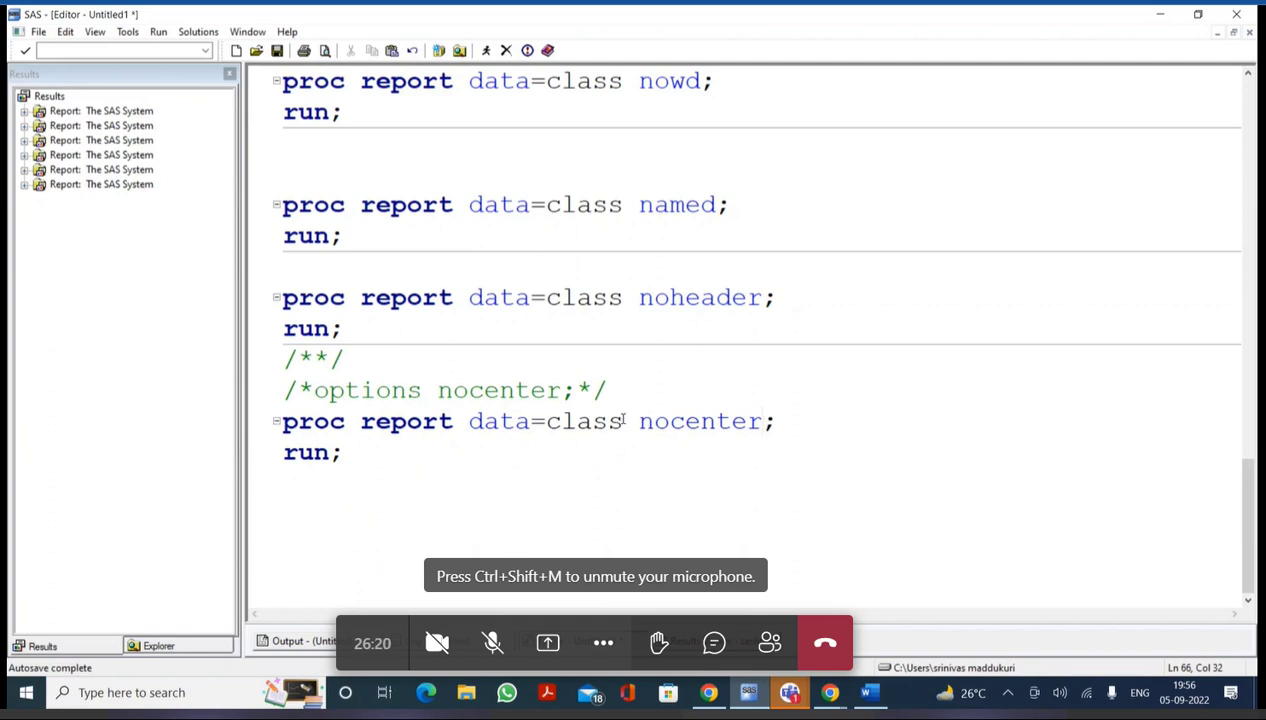
Run the report step with the nocenter option, check the table's placement in the results, and return to the editor
double_click(703, 422)
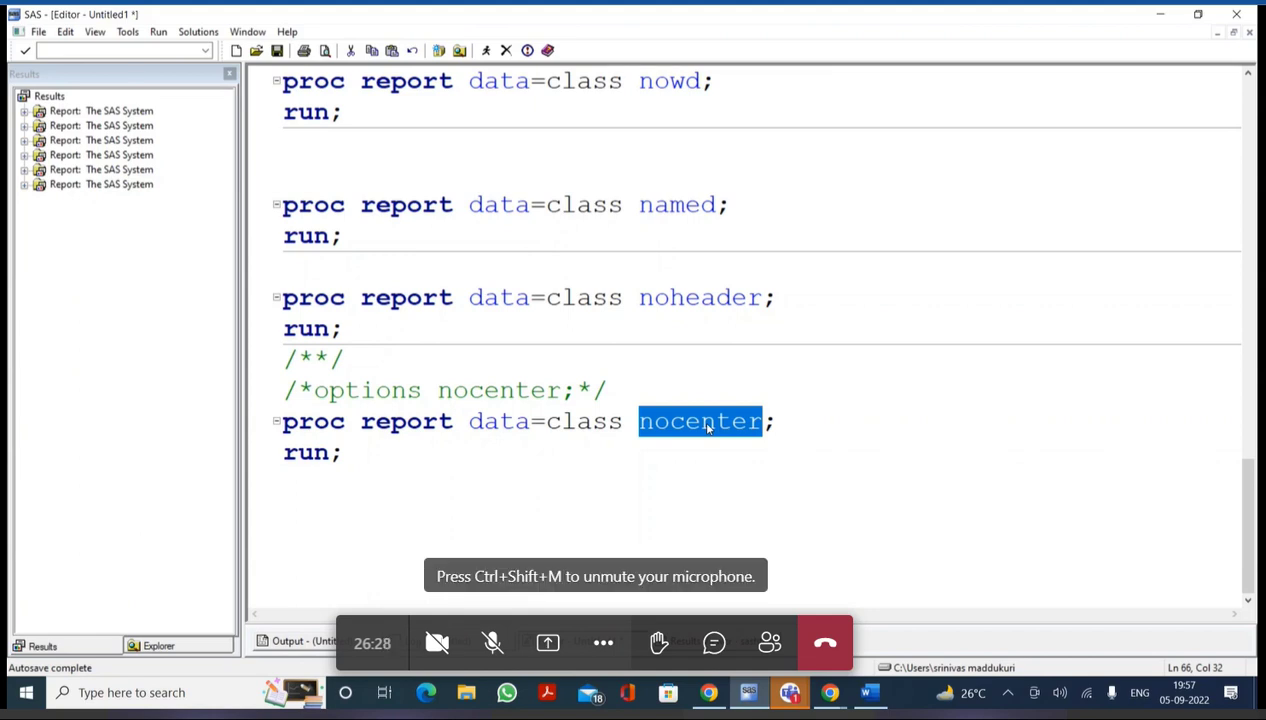
left_click(640, 509)
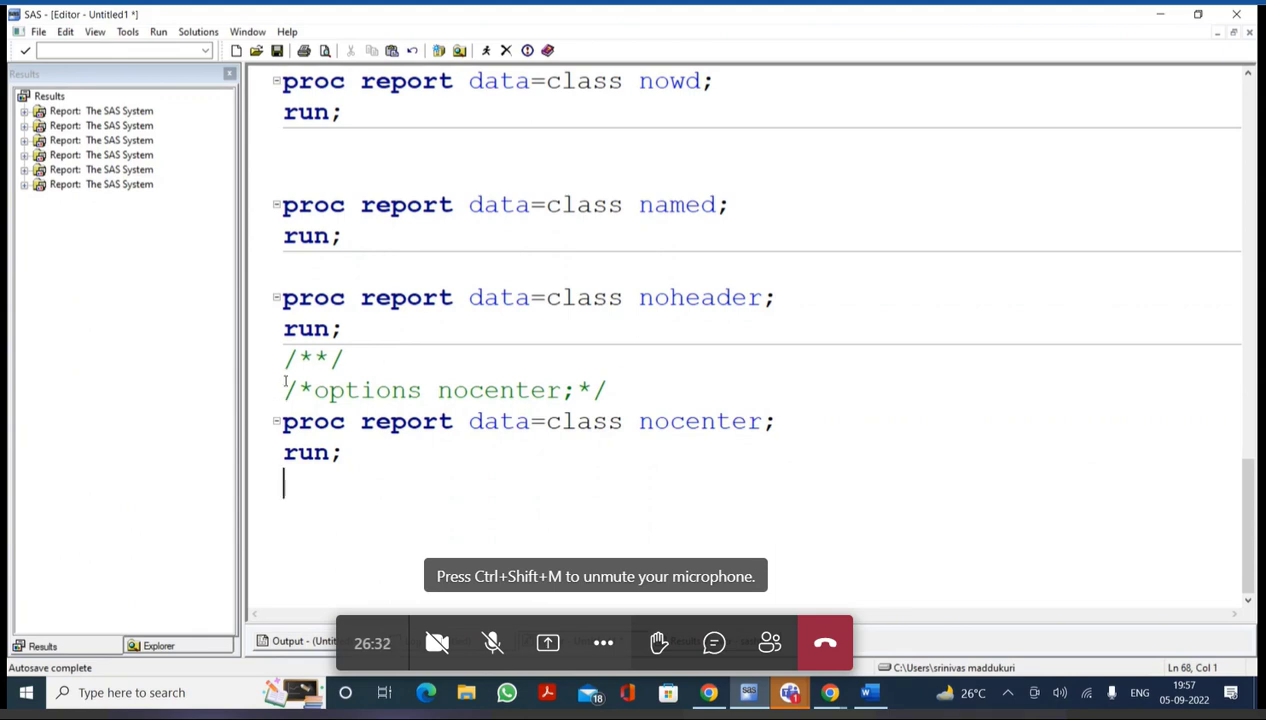
left_click_drag(284, 384, 290, 482)
left_click(485, 51)
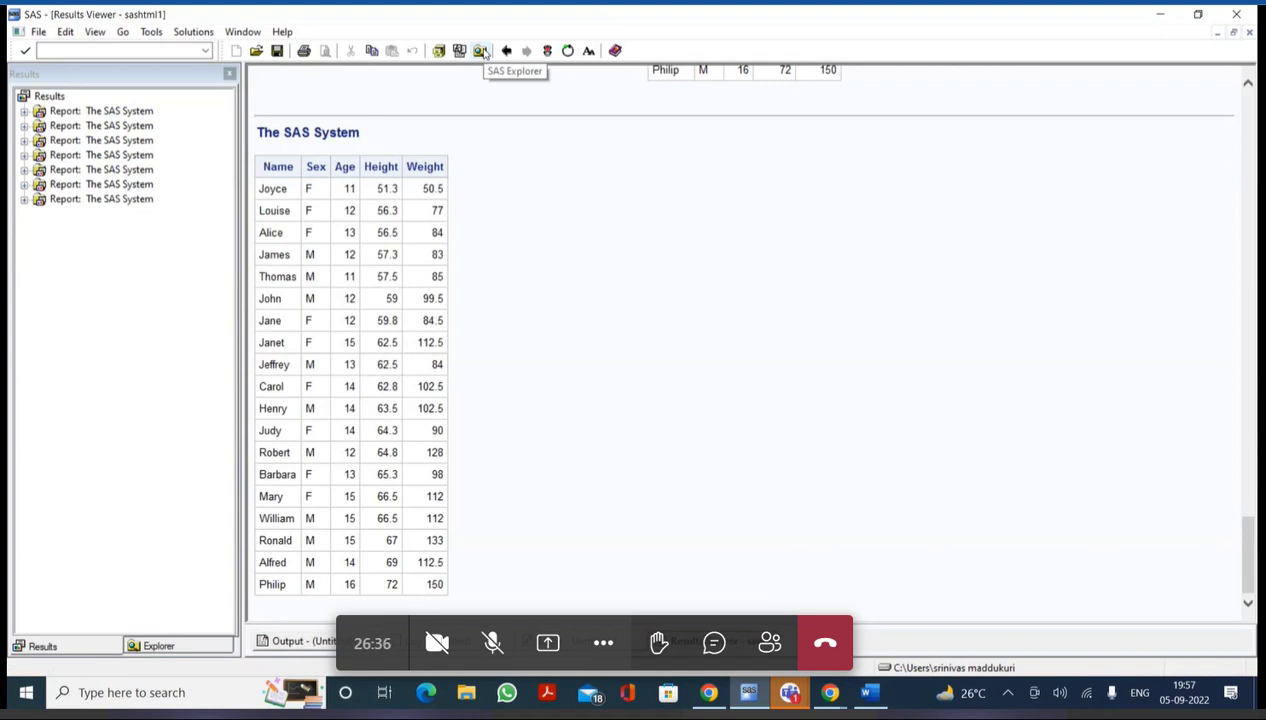
key("ctrl+Tab")
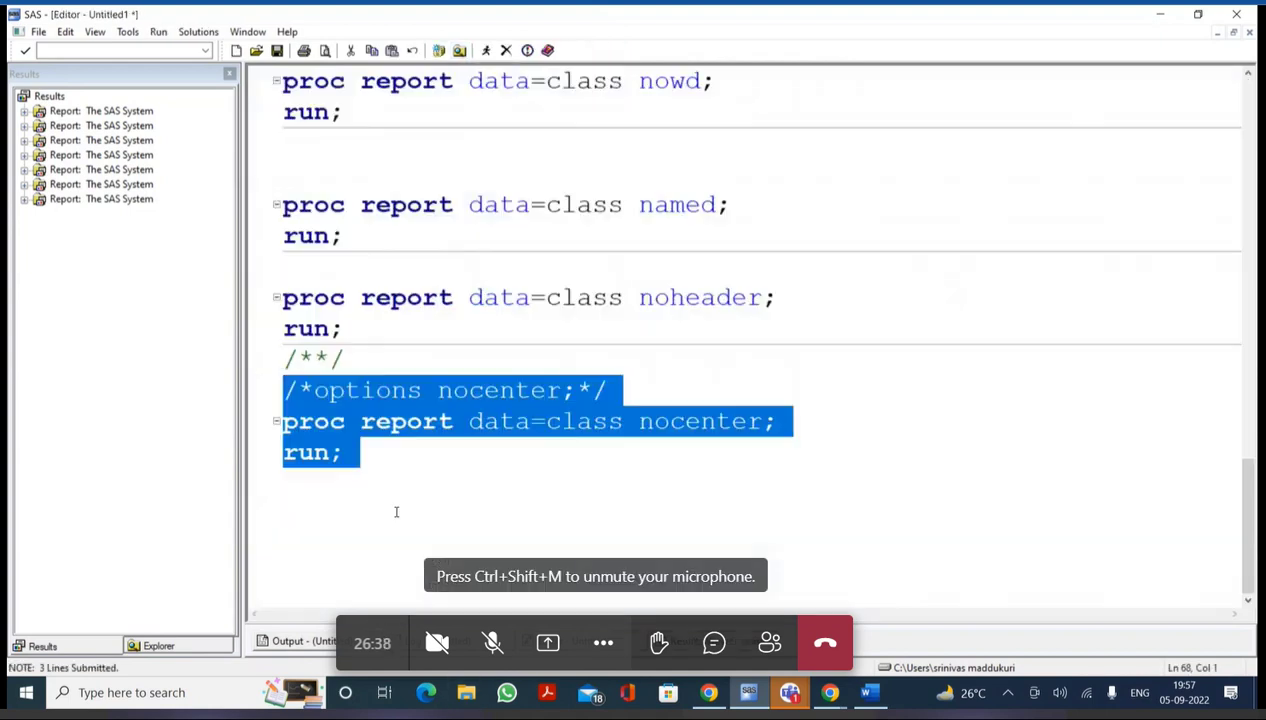
Add a plain report step below the nocenter one, with the lines "proc report data=class;" and "run;"
left_click(396, 511)
type("pr")
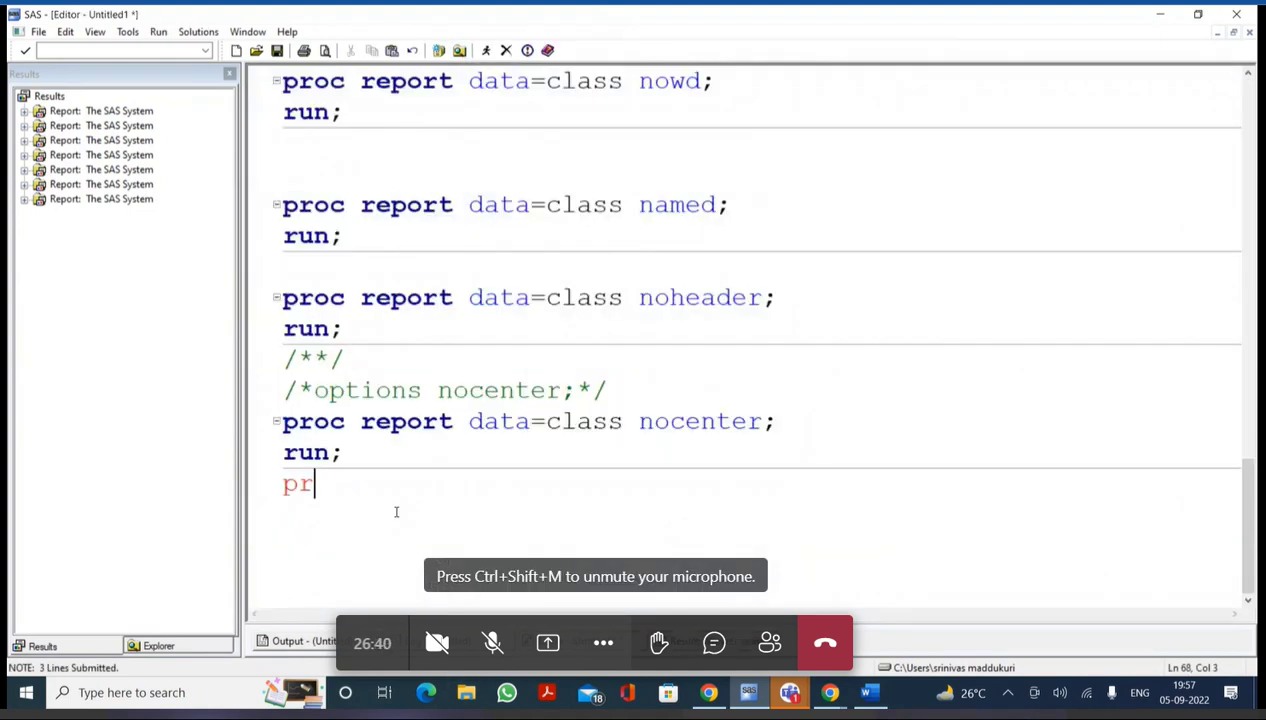
type("oc report data")
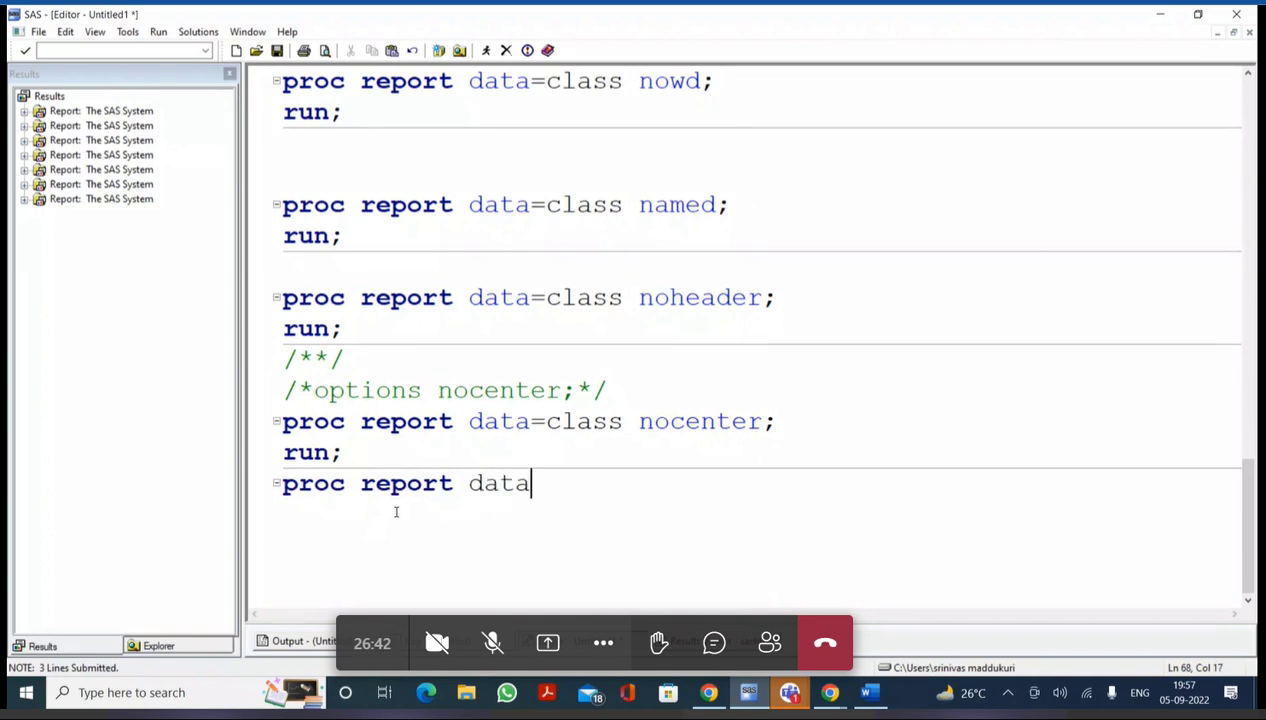
type("=class;")
key("Return")
type("run;")
key("Return")
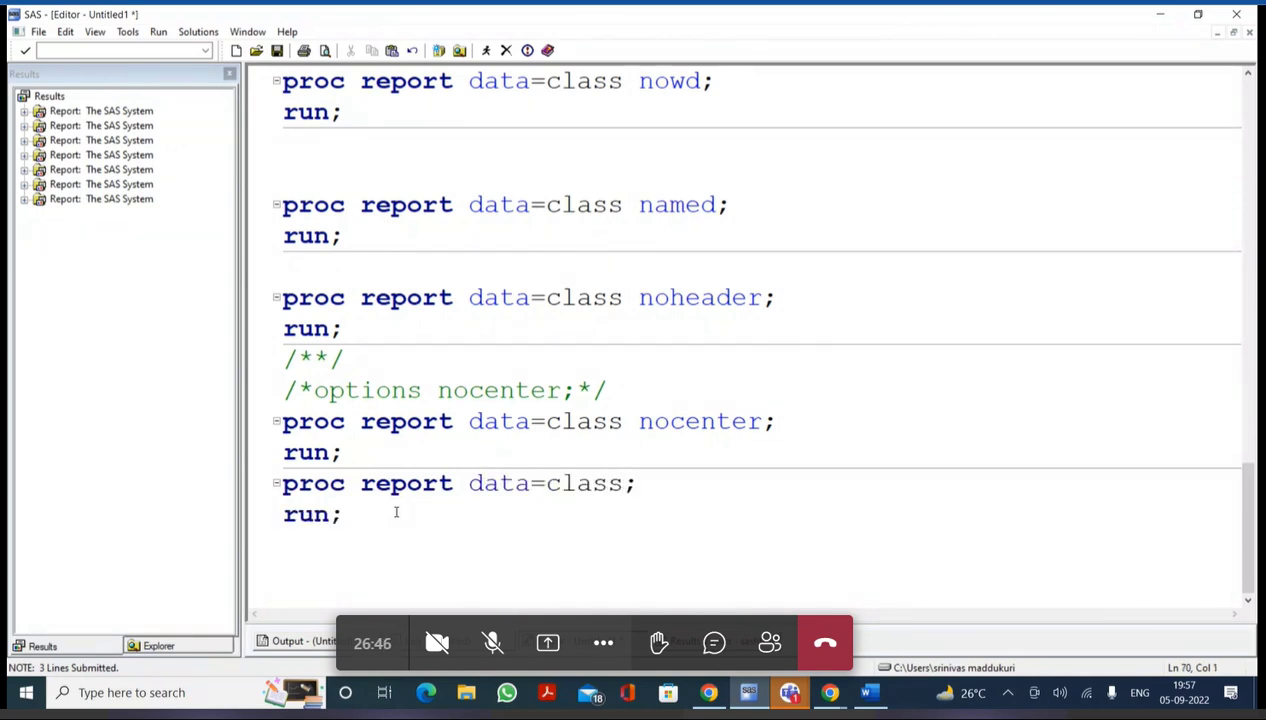
Run the plain class report step, check the table's placement, and return to the editor to highlight the nocenter step for comparison
left_click_drag(344, 516, 281, 506)
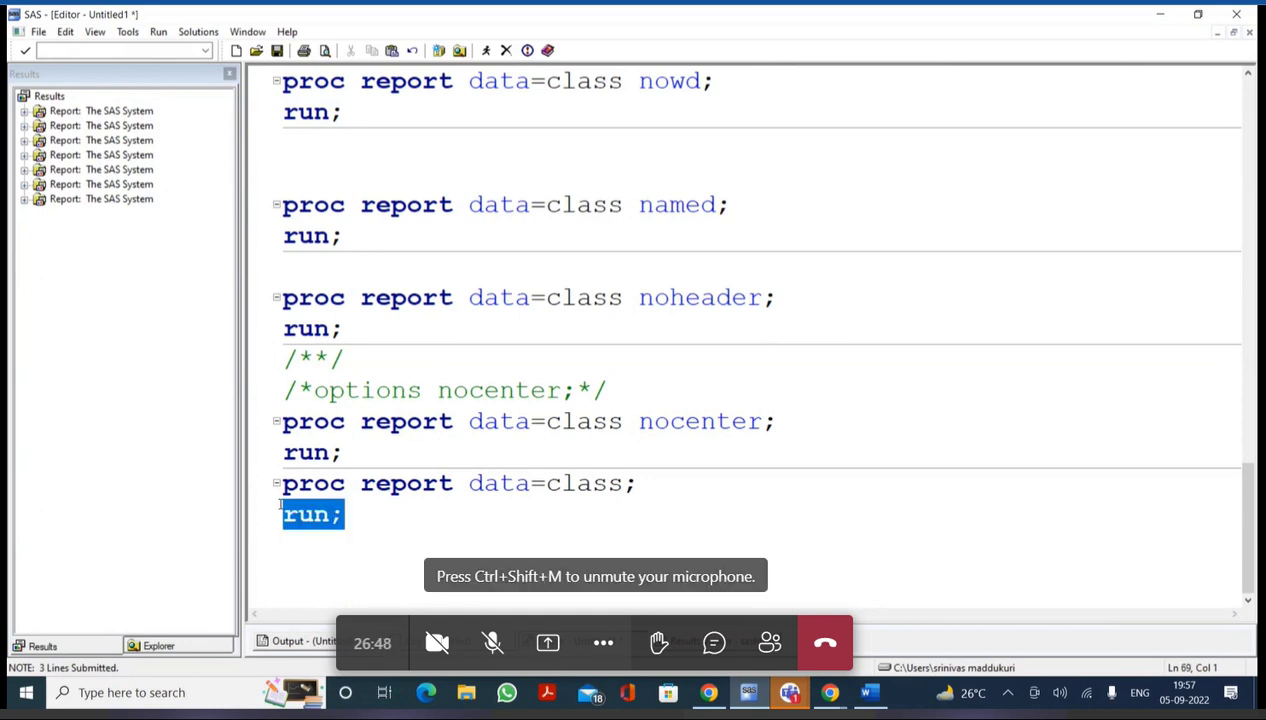
left_click(486, 50)
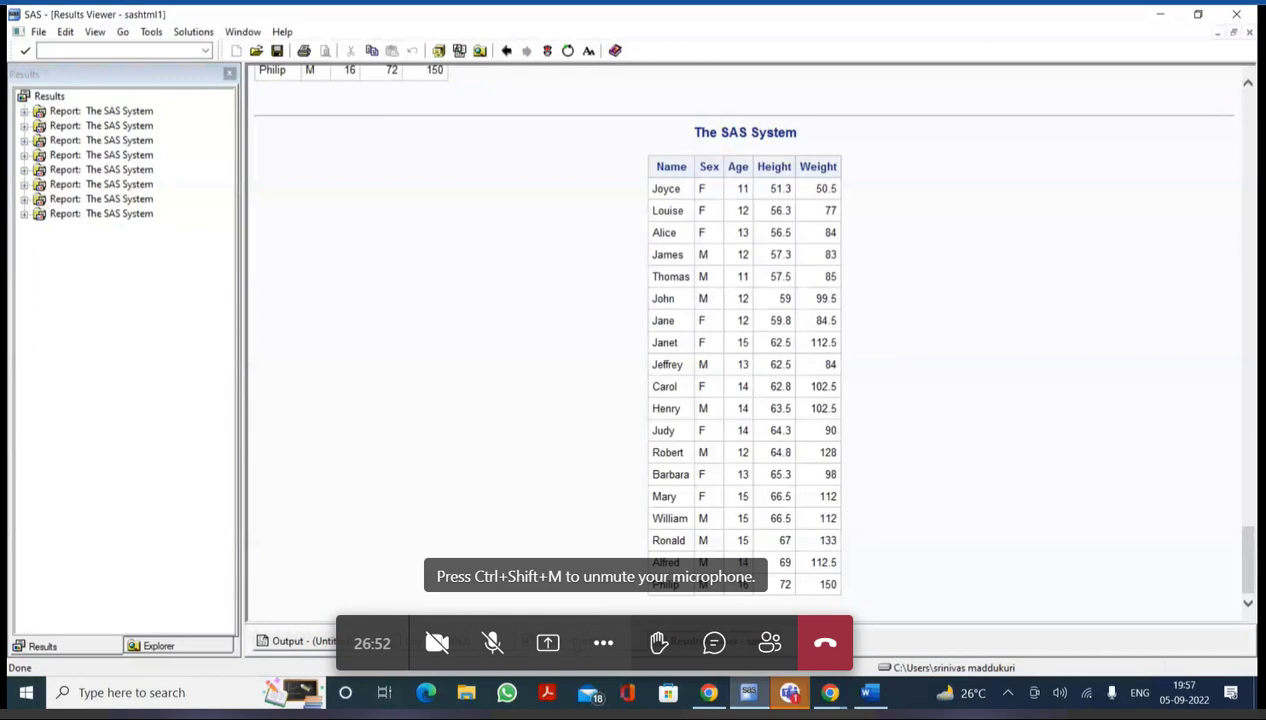
left_click(585, 640)
left_click(766, 421)
left_click_drag(396, 450, 270, 415)
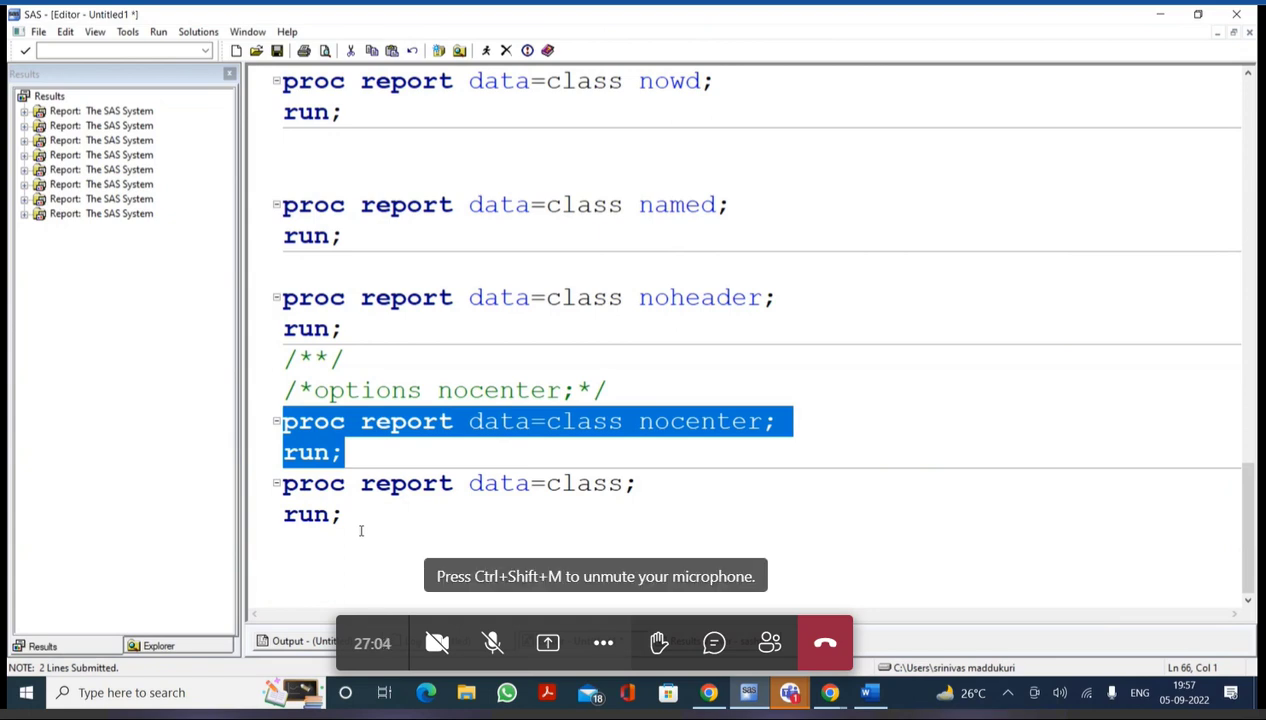
Write a new report step at the end of the program, with the lines "proc report data=sashelp.cars;" and "run;"
key("ctrl+End")
type("proc report data")
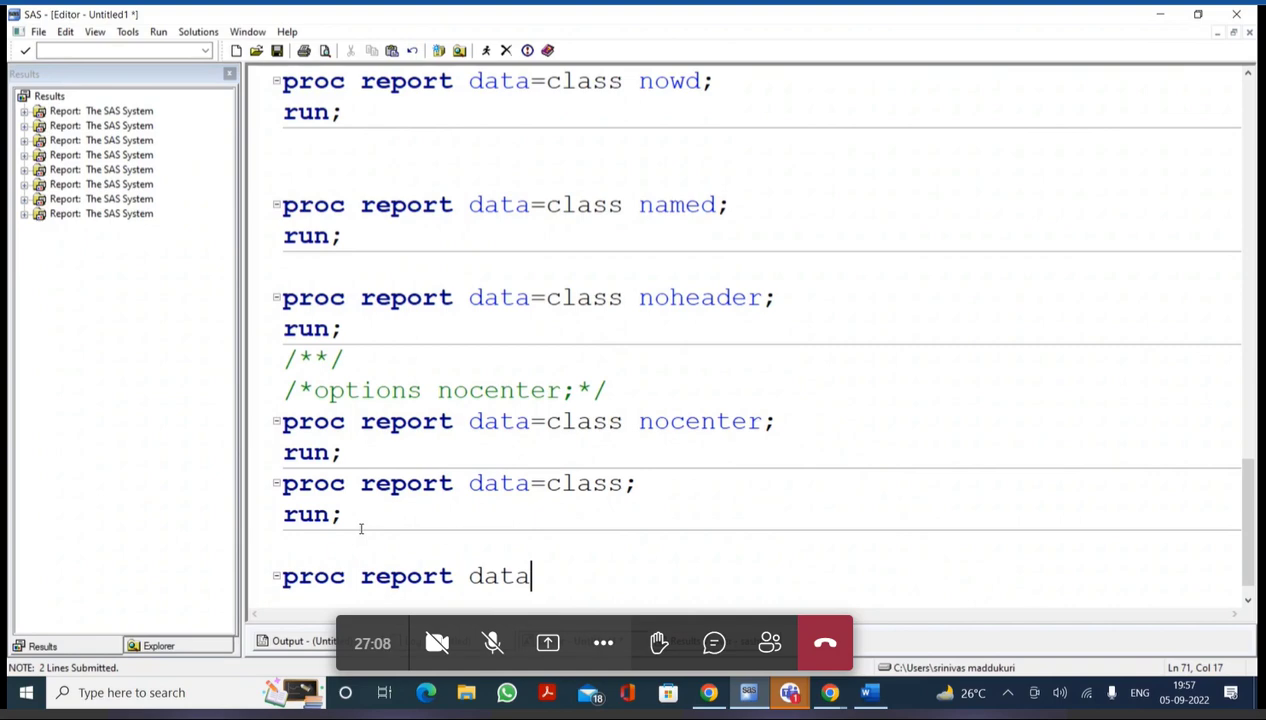
type("=sashelp.cla")
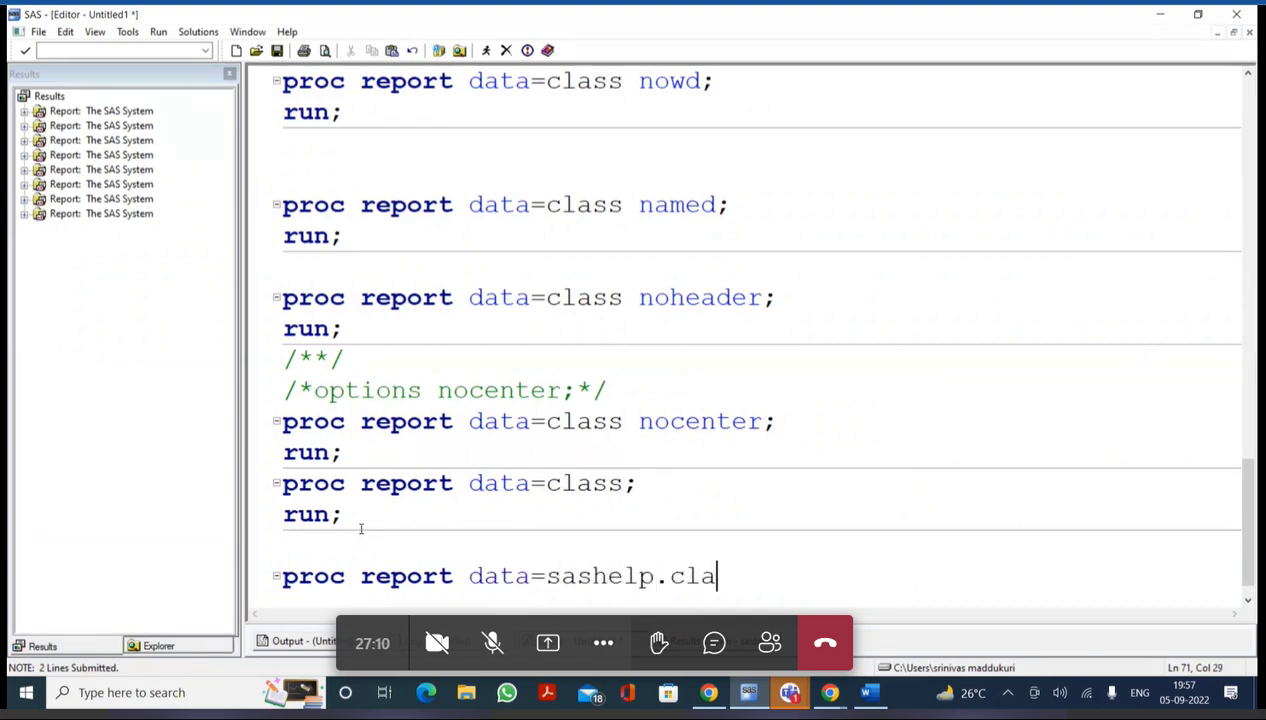
key("BackSpace")
key("BackSpace")
type("ars")
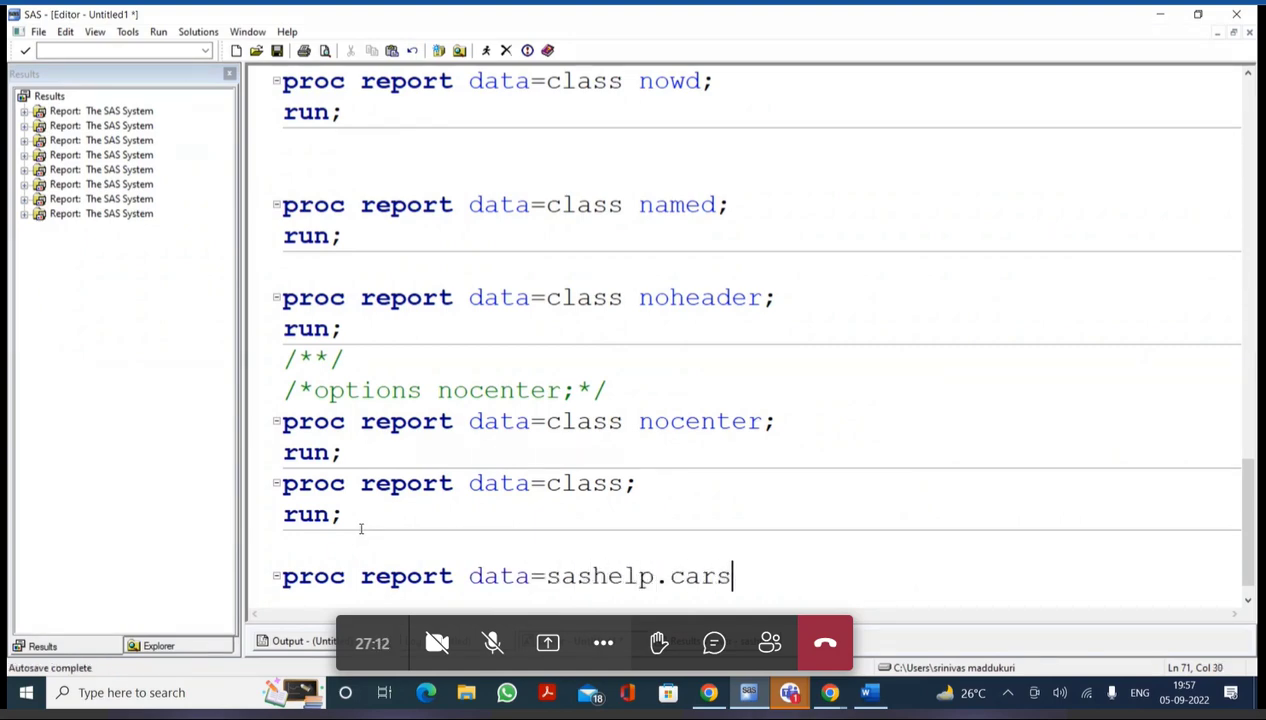
type(";")
key("Return")
type("run;")
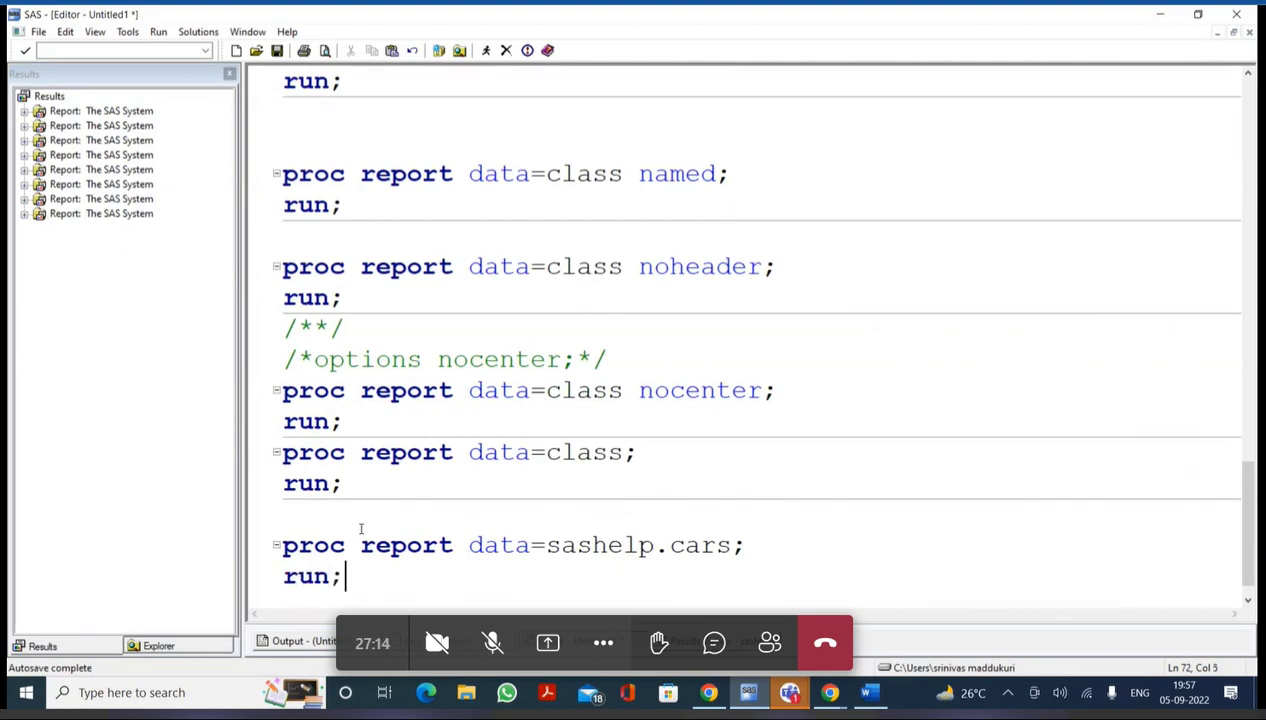
key("Return")
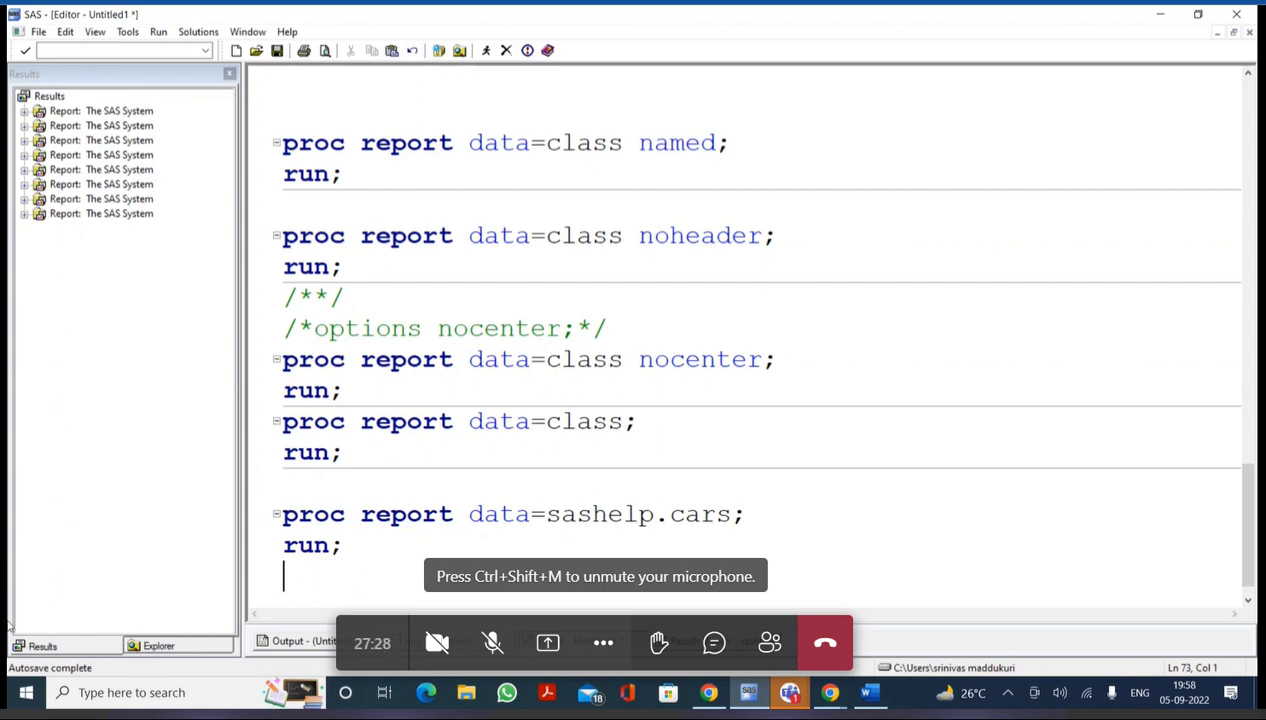
Run the sashelp.cars report step, examine how its columns are laid out across the output pages, and return to the editor
left_click_drag(339, 480, 393, 565)
left_click(486, 51)
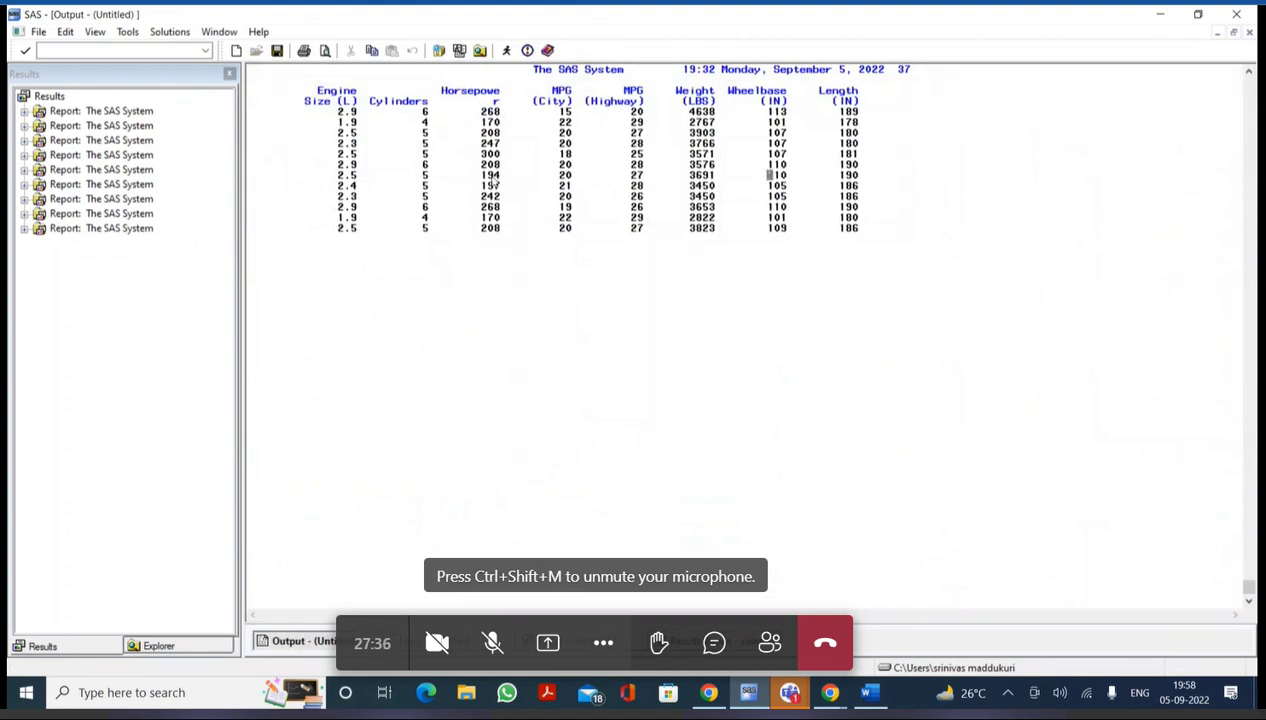
left_click_drag(316, 101, 812, 90)
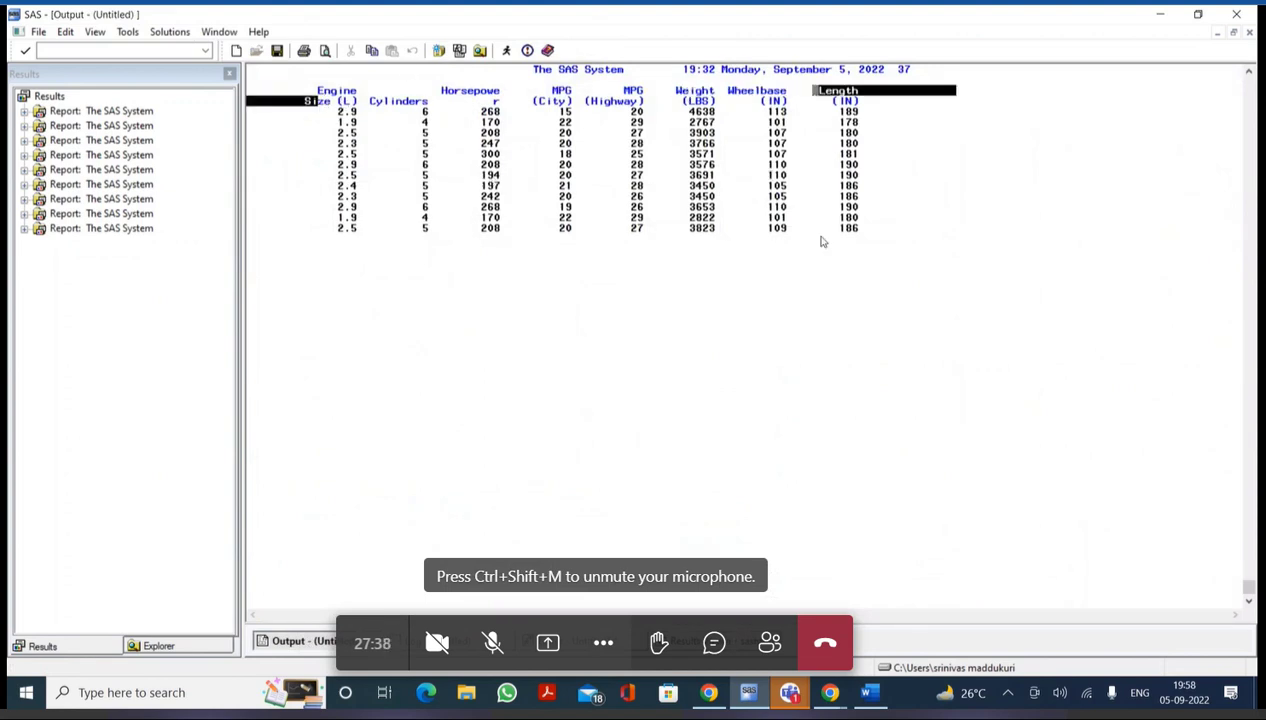
scroll(822, 241, "up", 15)
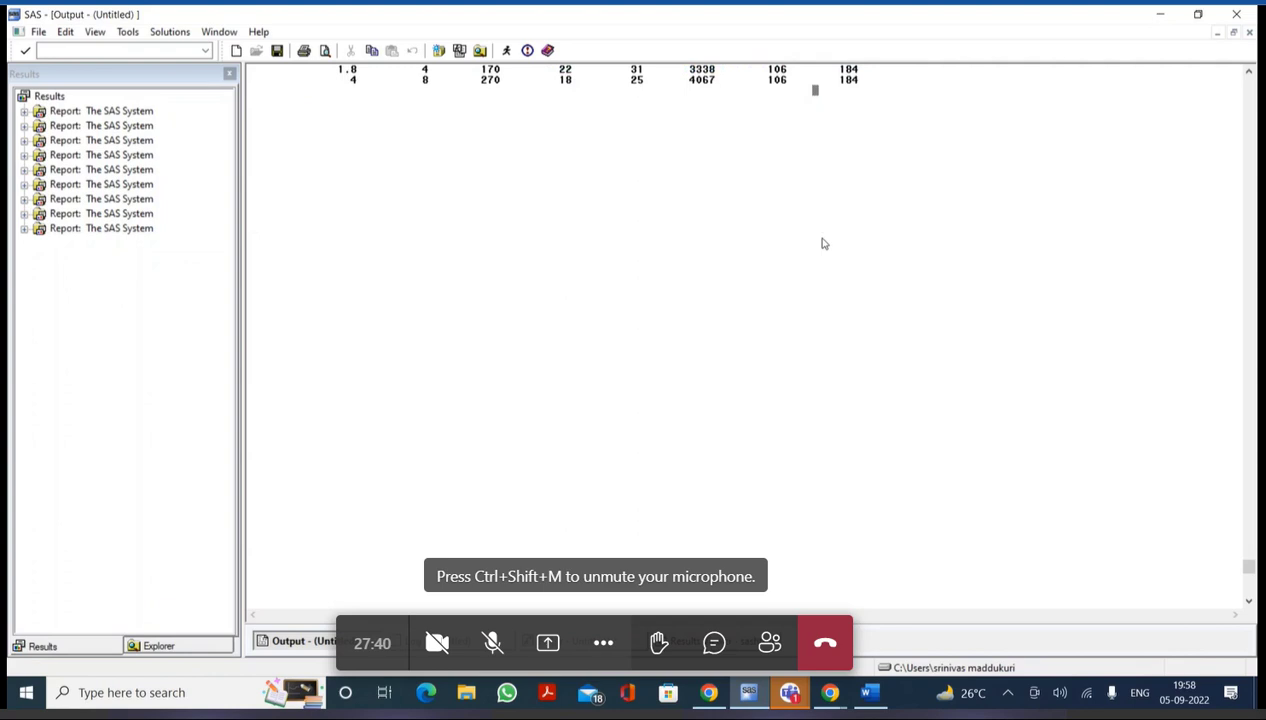
scroll(822, 243, "up", 10)
left_click_drag(253, 101, 478, 103)
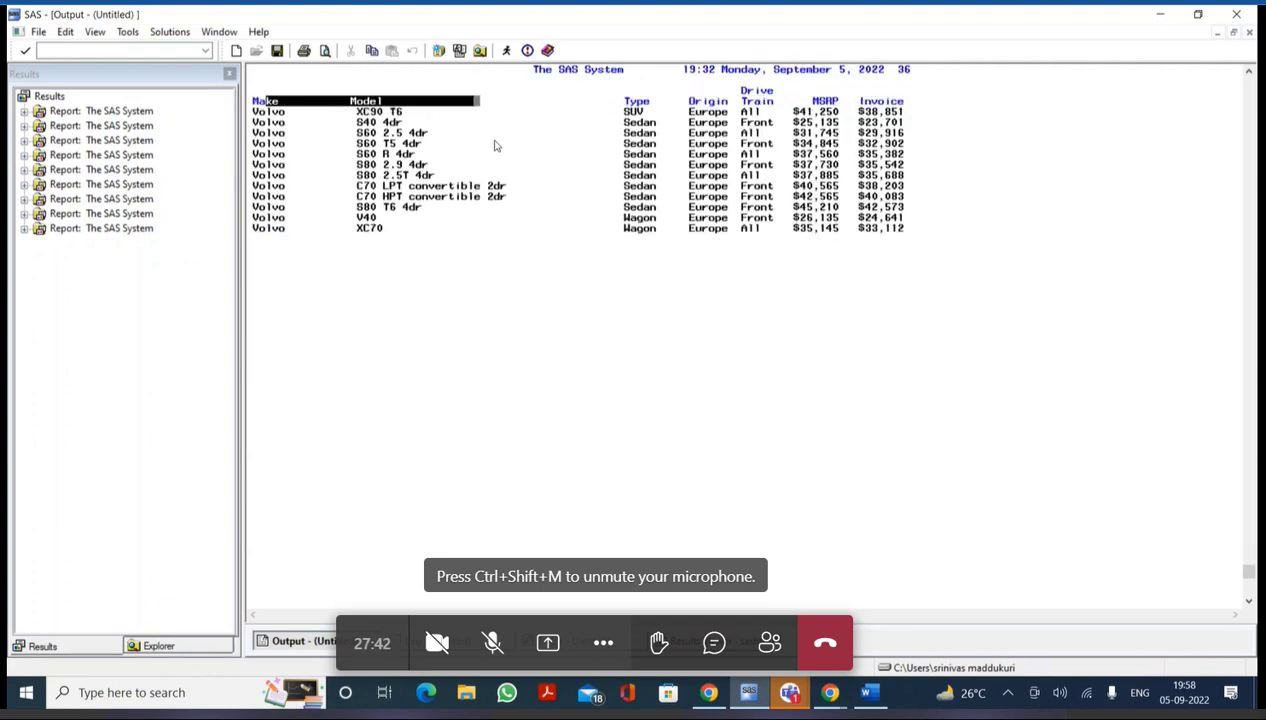
scroll(597, 308, "down", 8)
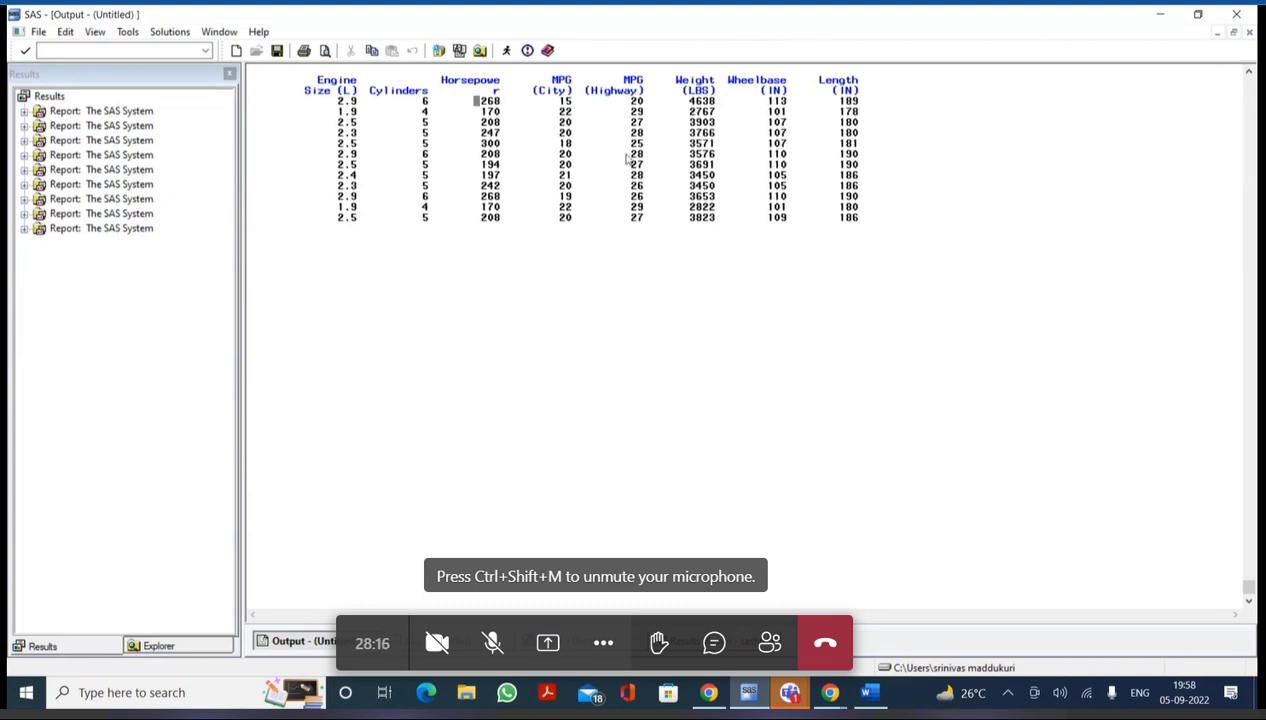
key("ctrl+Tab")
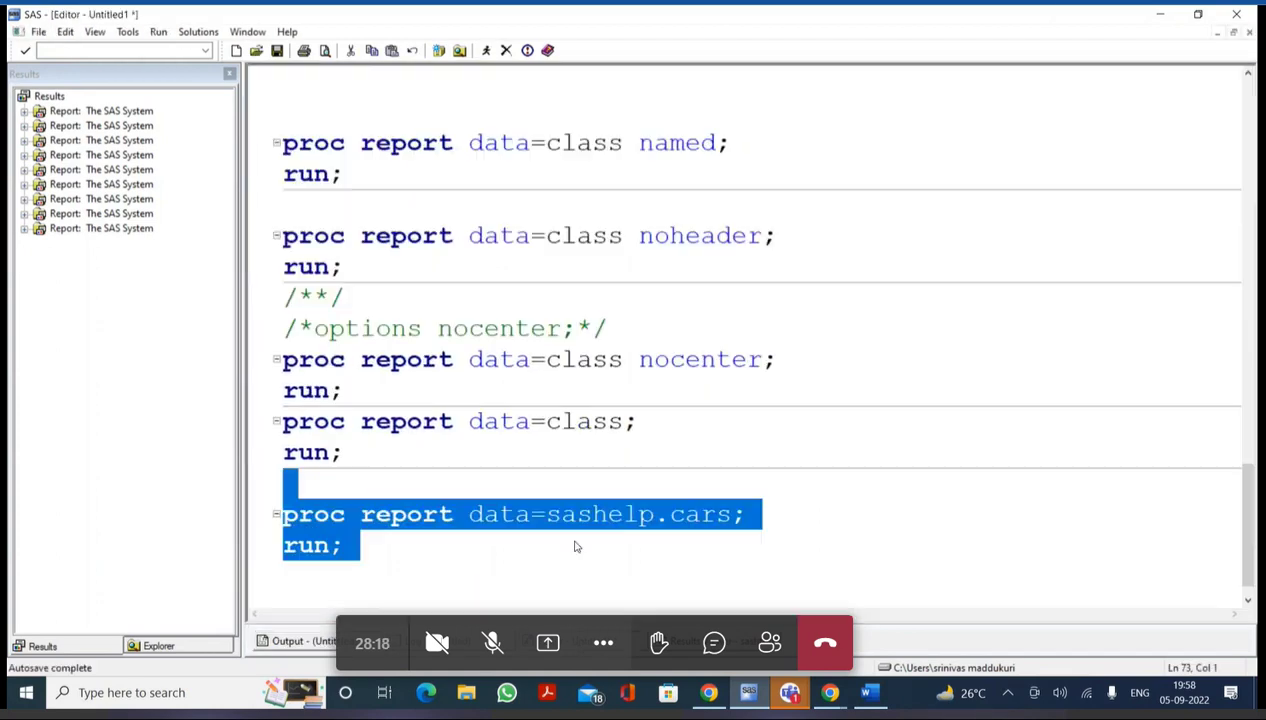
Insert the statement "options ls=102;" on the blank line above the sashelp.cars report step
left_click(507, 483)
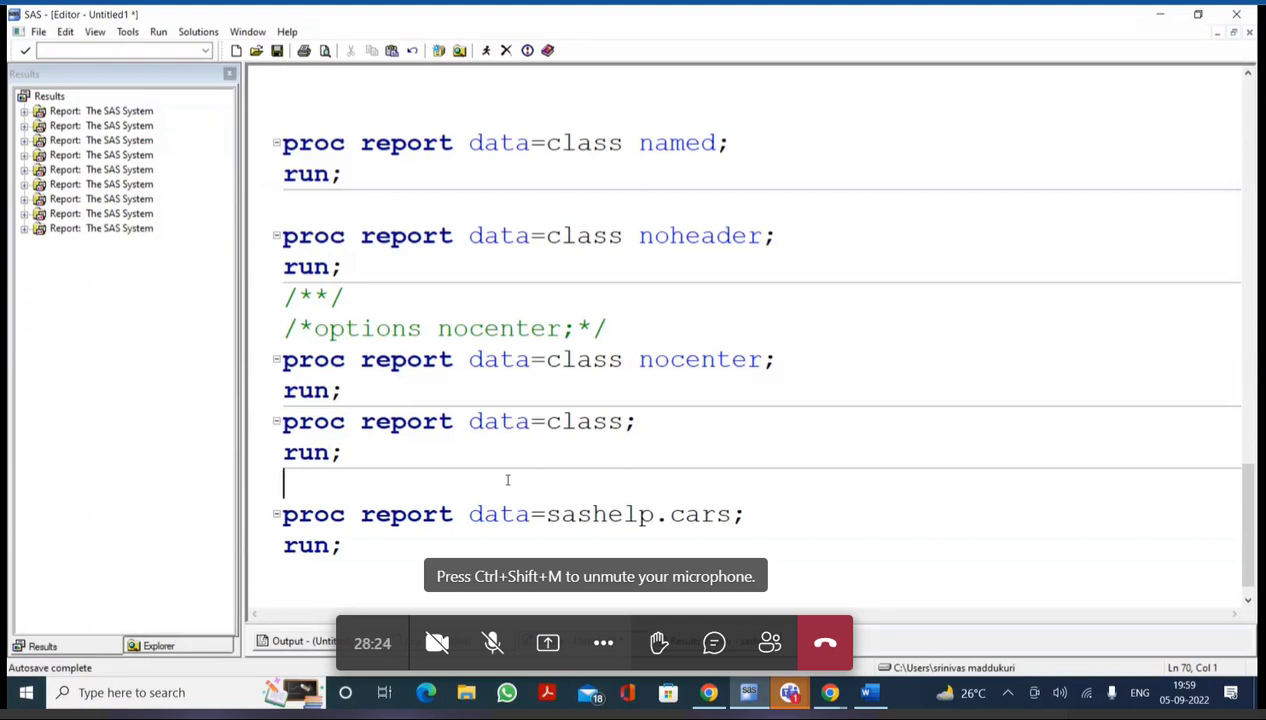
type("opt")
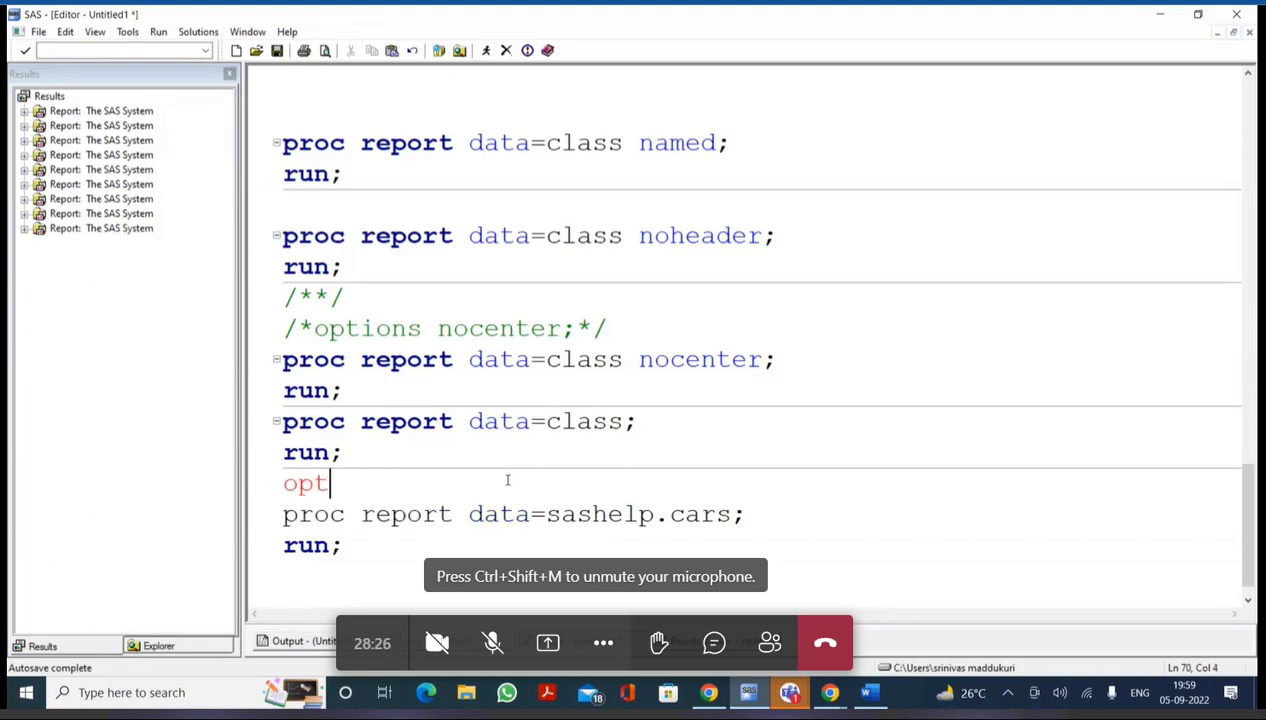
type("ions ls=")
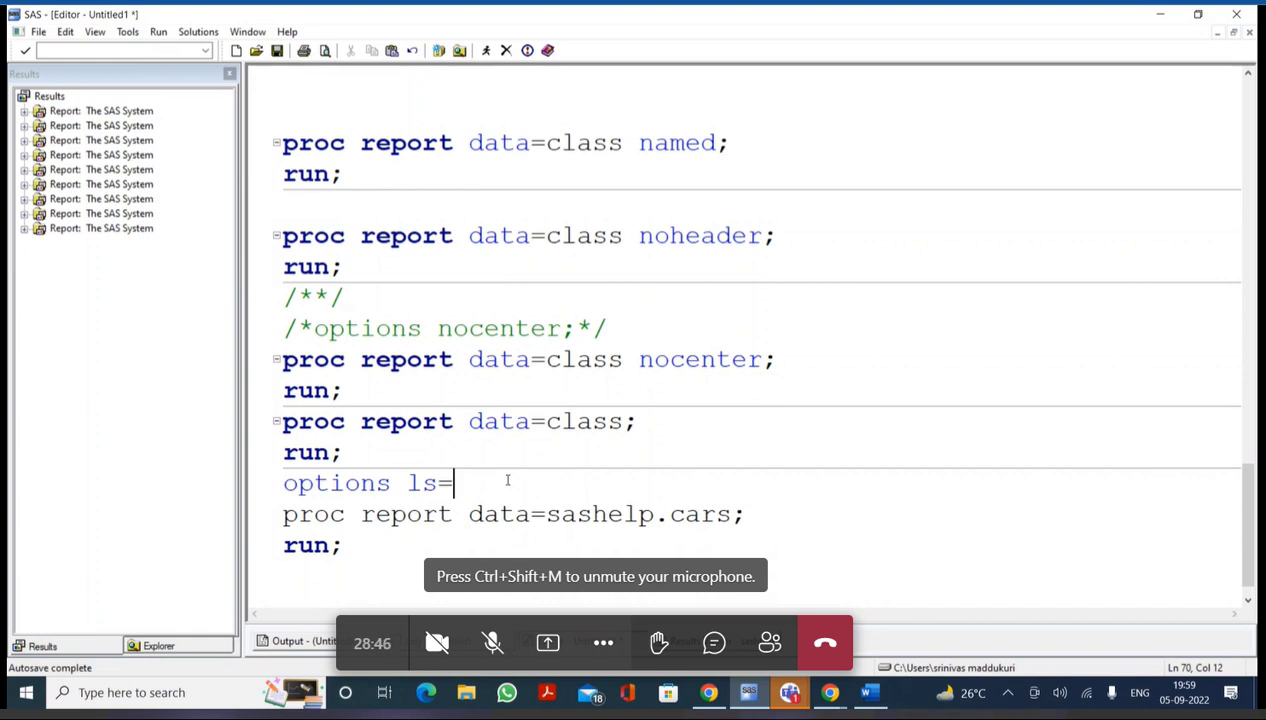
type("102;")
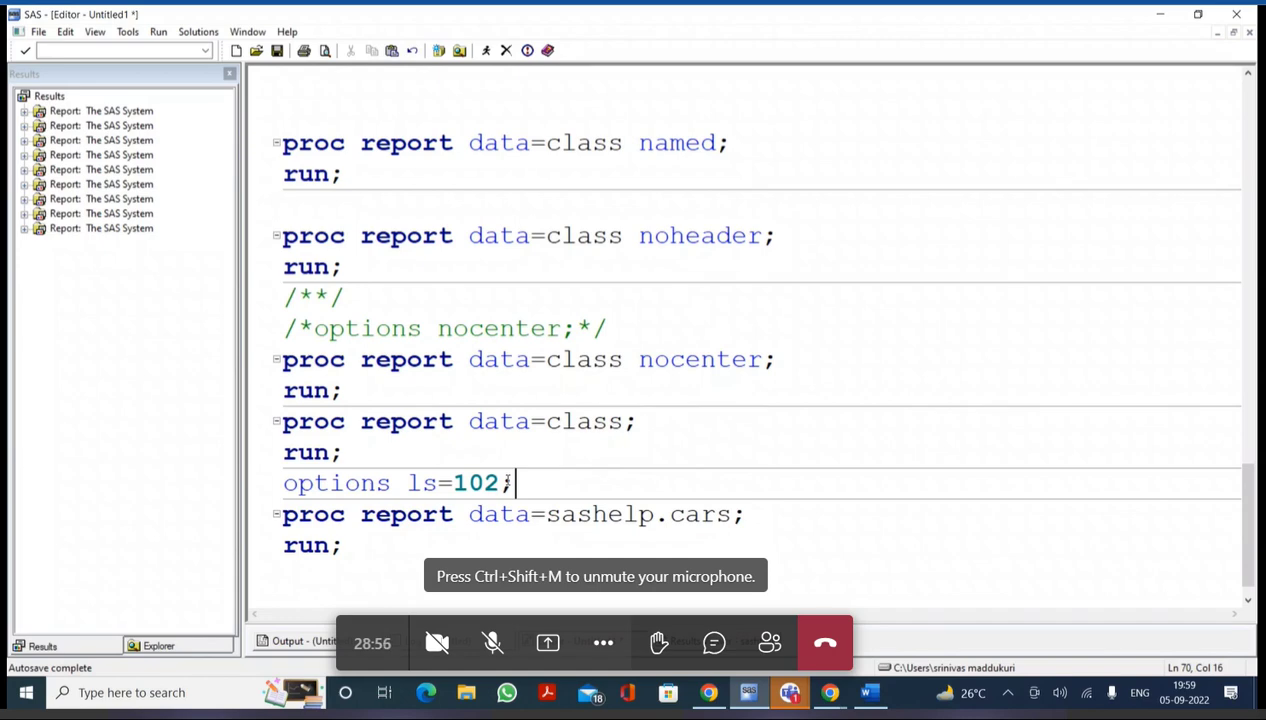
Below the options ls=102 statement, add a step with the lines "proc options option=ls define;" and "run;"
key("Return")
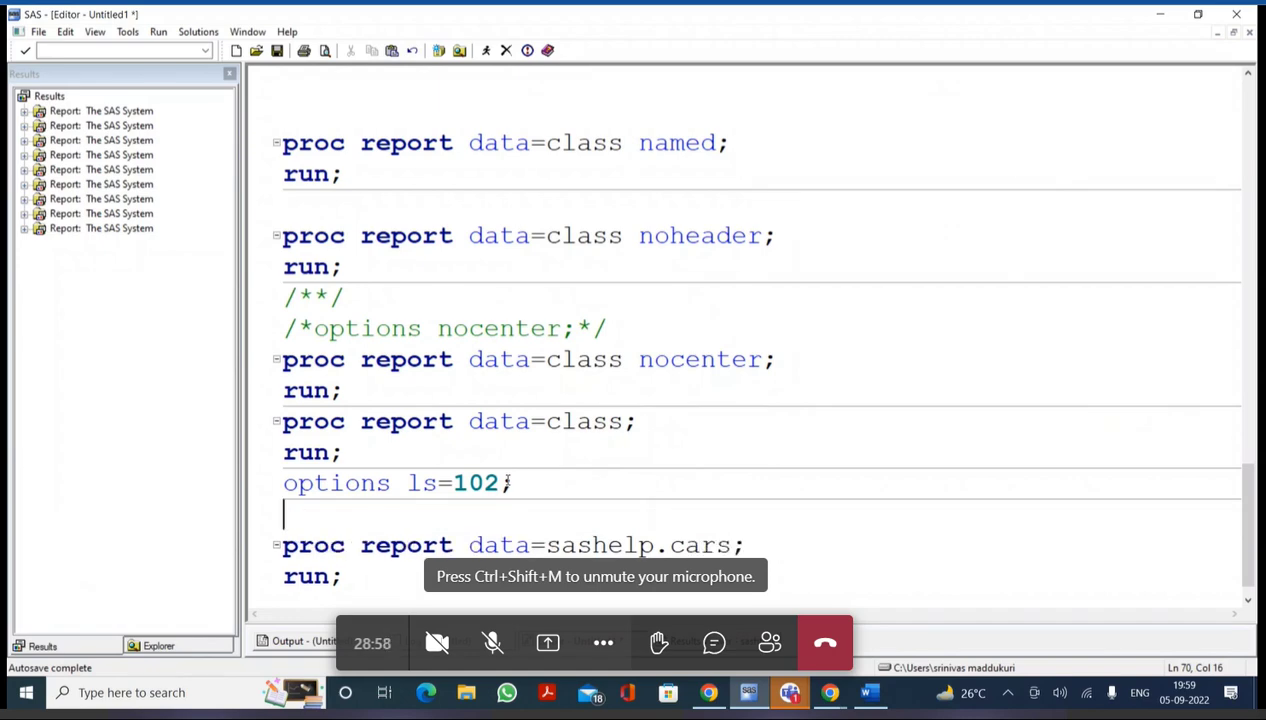
type("proc ")
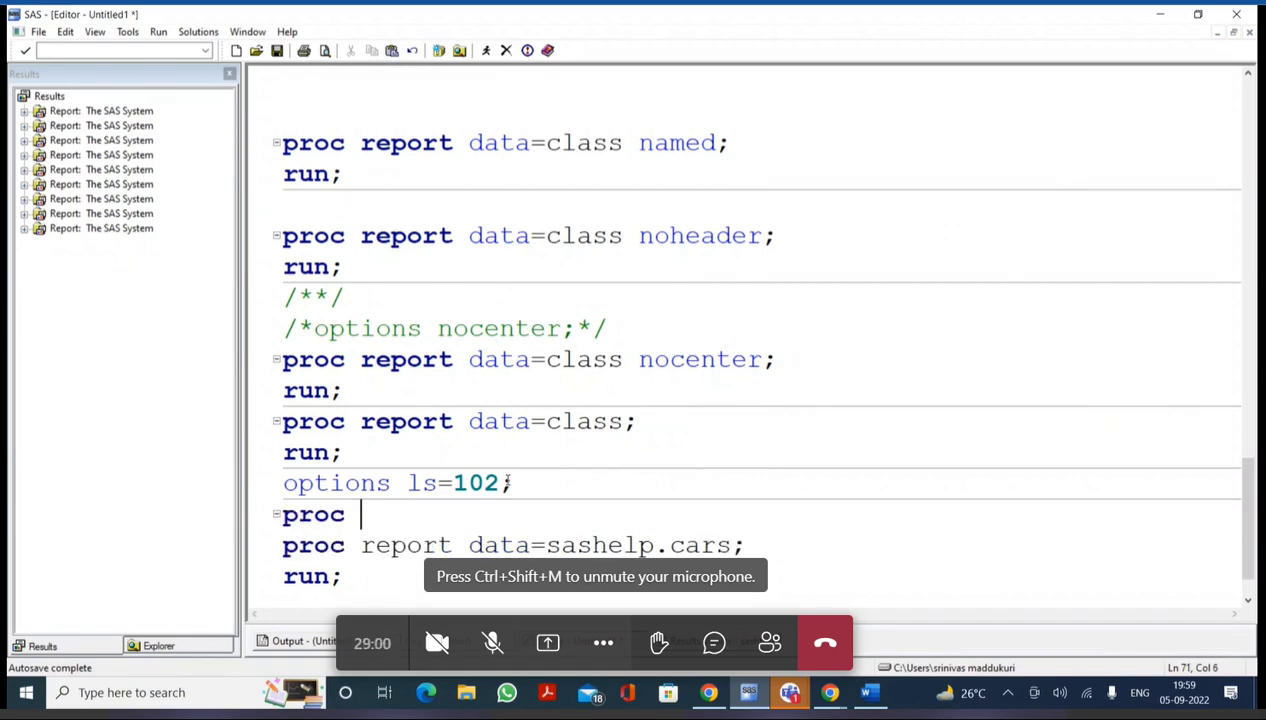
type("options ")
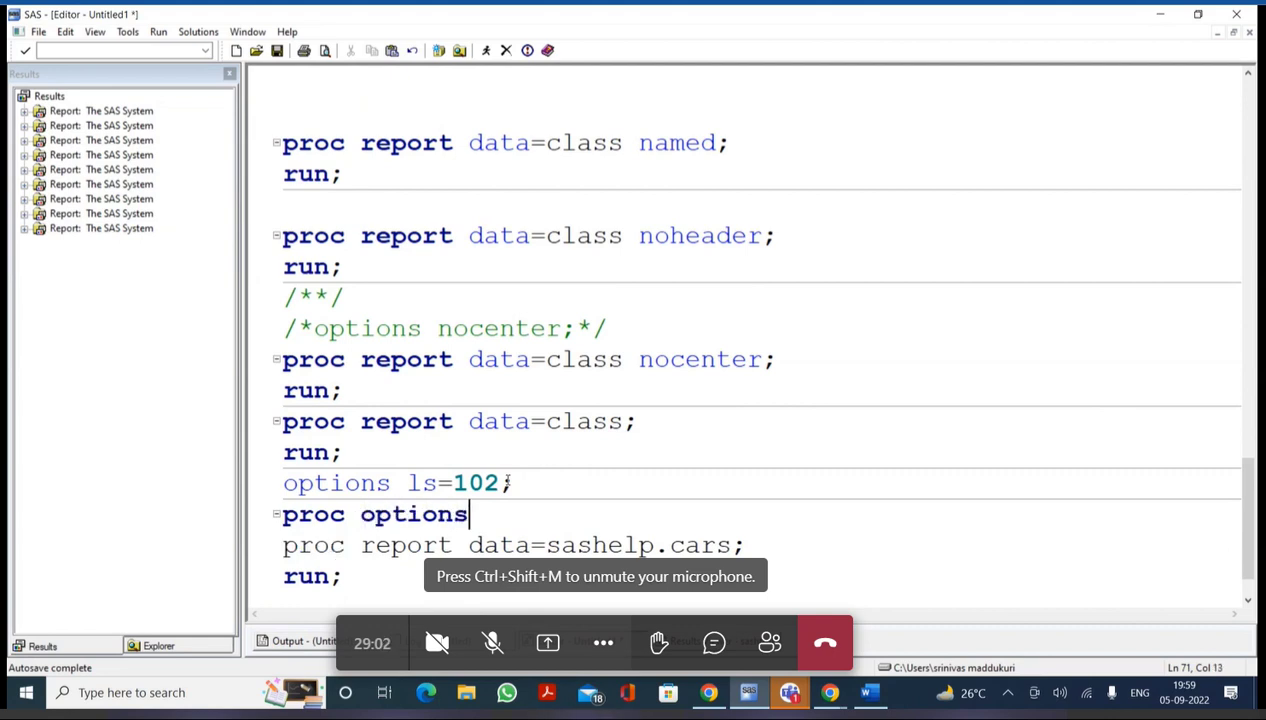
type("option")
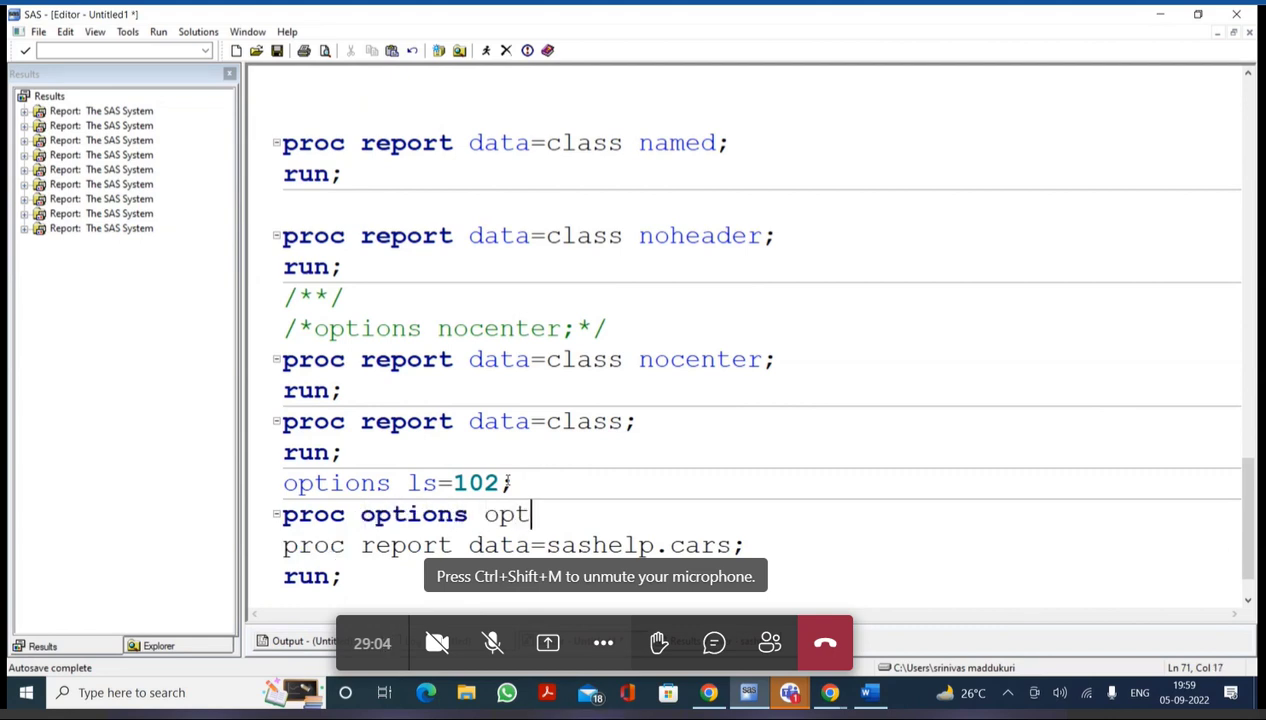
type("=ls")
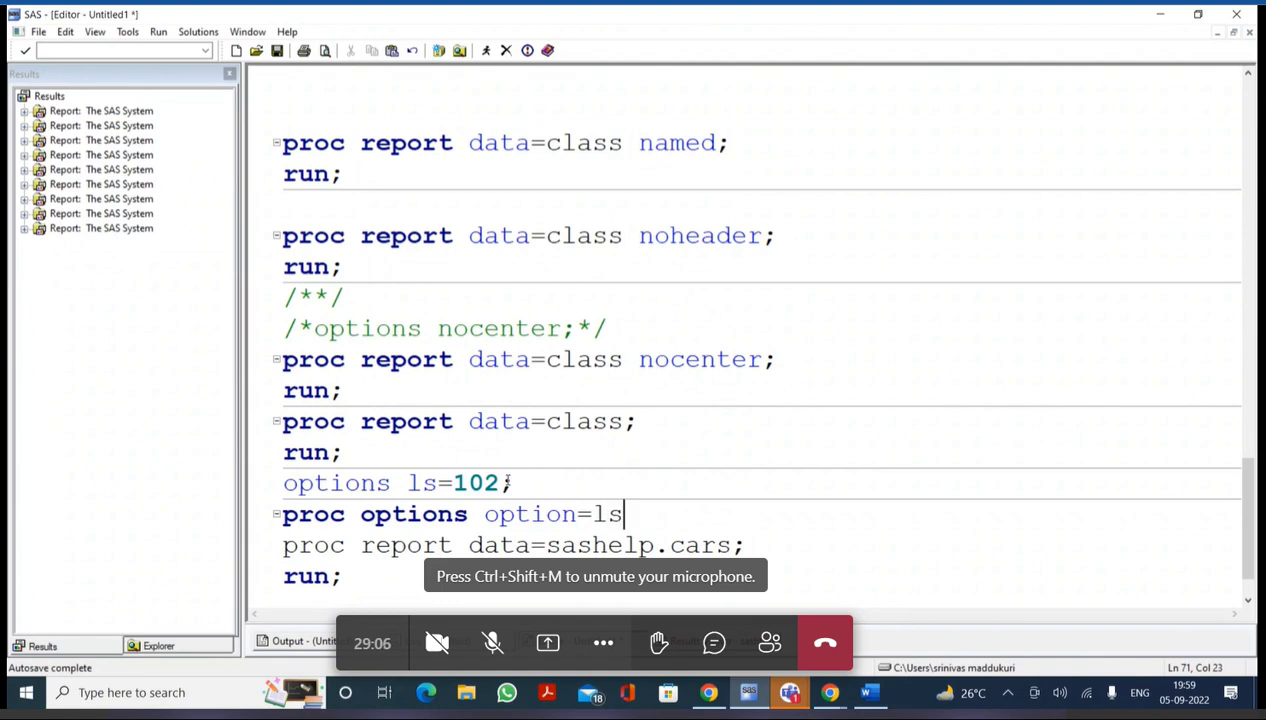
type(";")
key("Return")
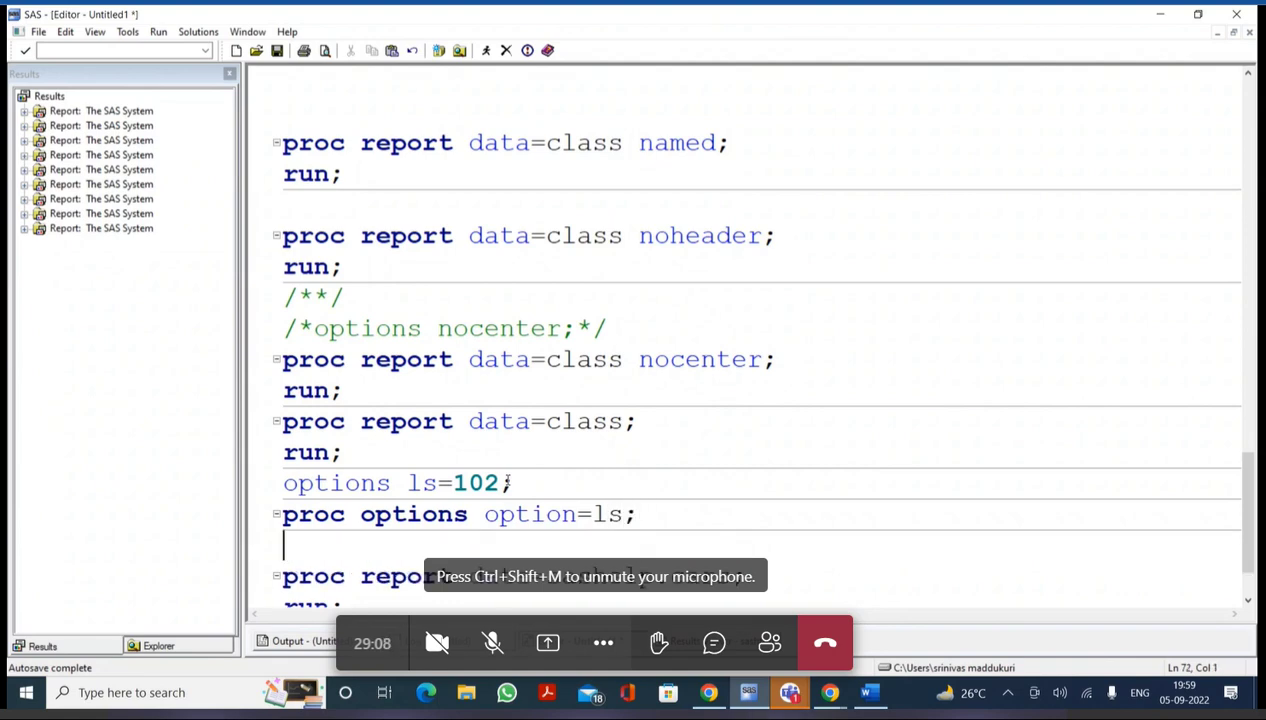
key("BackSpace")
key("BackSpace")
type("define;")
key("Return")
type("run")
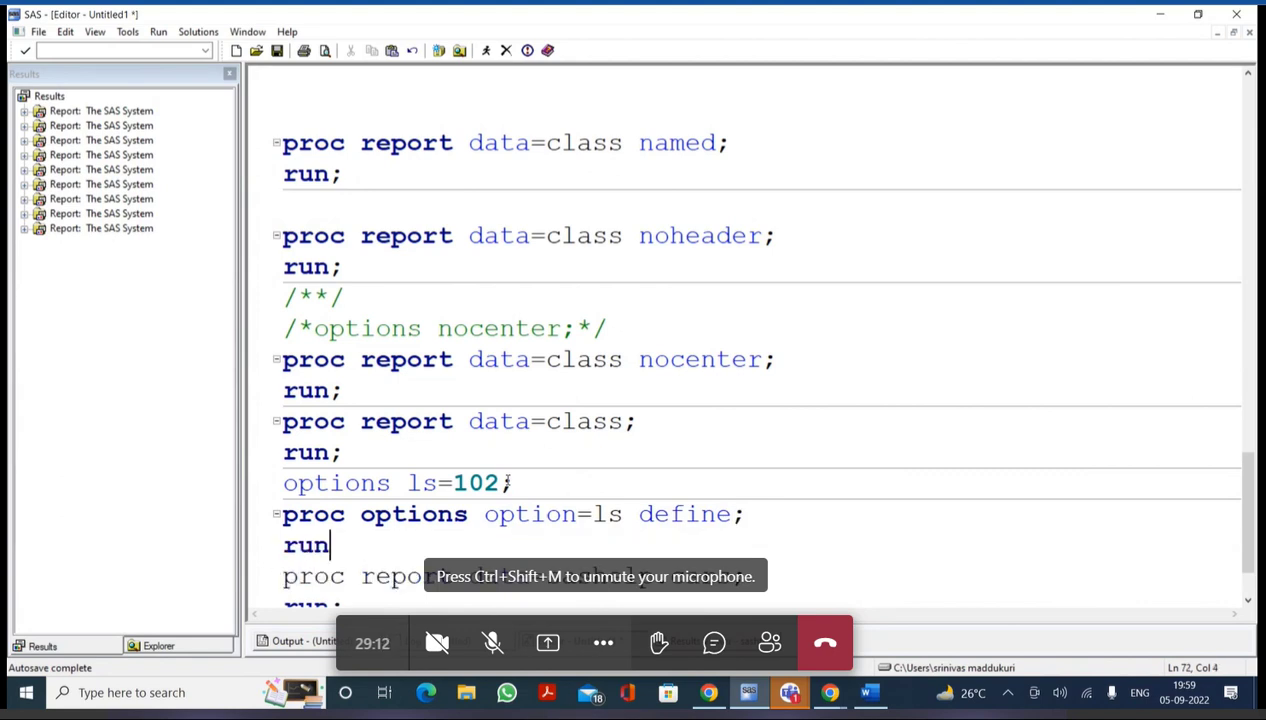
type(";")
key("Return")
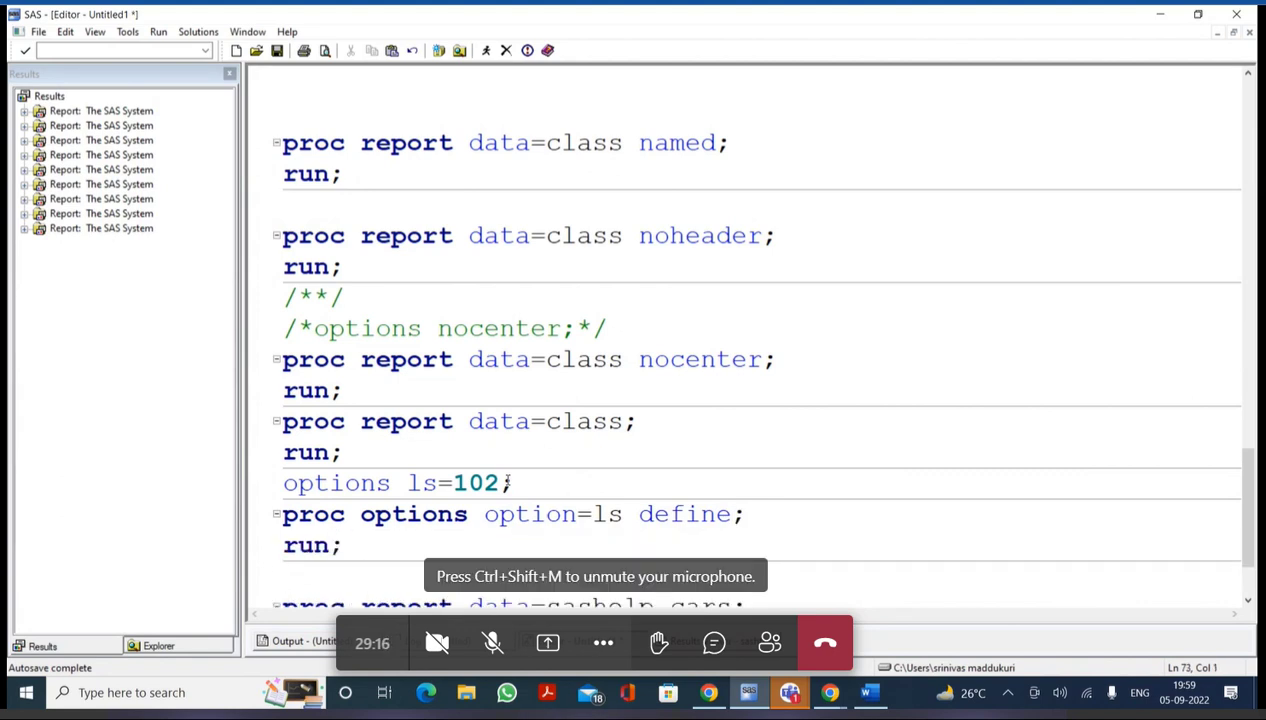
Run the proc options step and examine the current line size and its allowed range of values in the log
left_click_drag(344, 546, 256, 518)
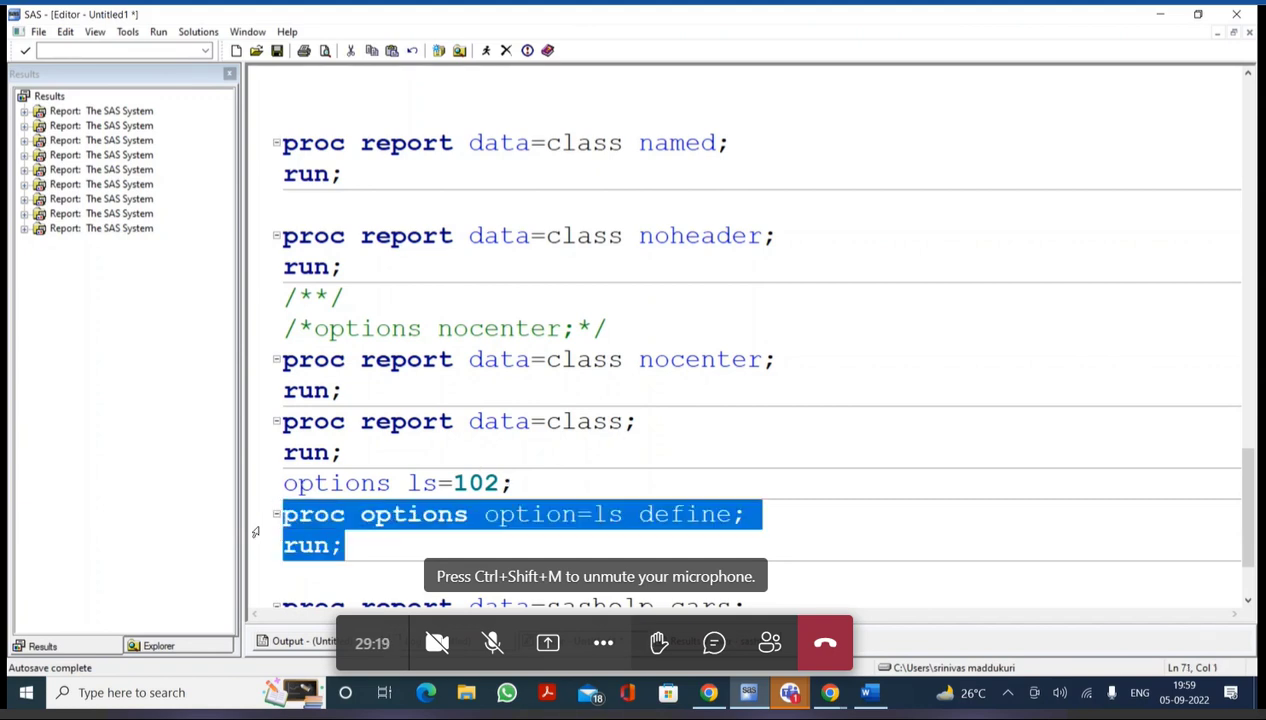
left_click(486, 52)
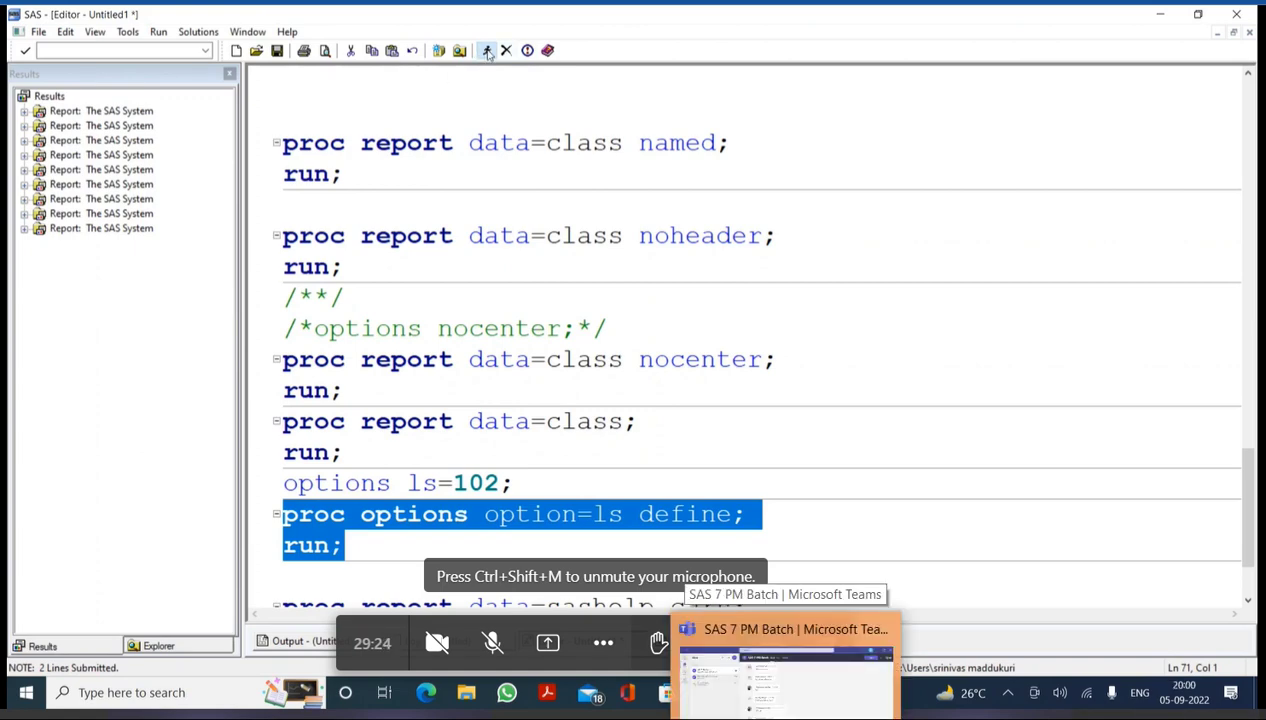
scroll(537, 555, "up", 6)
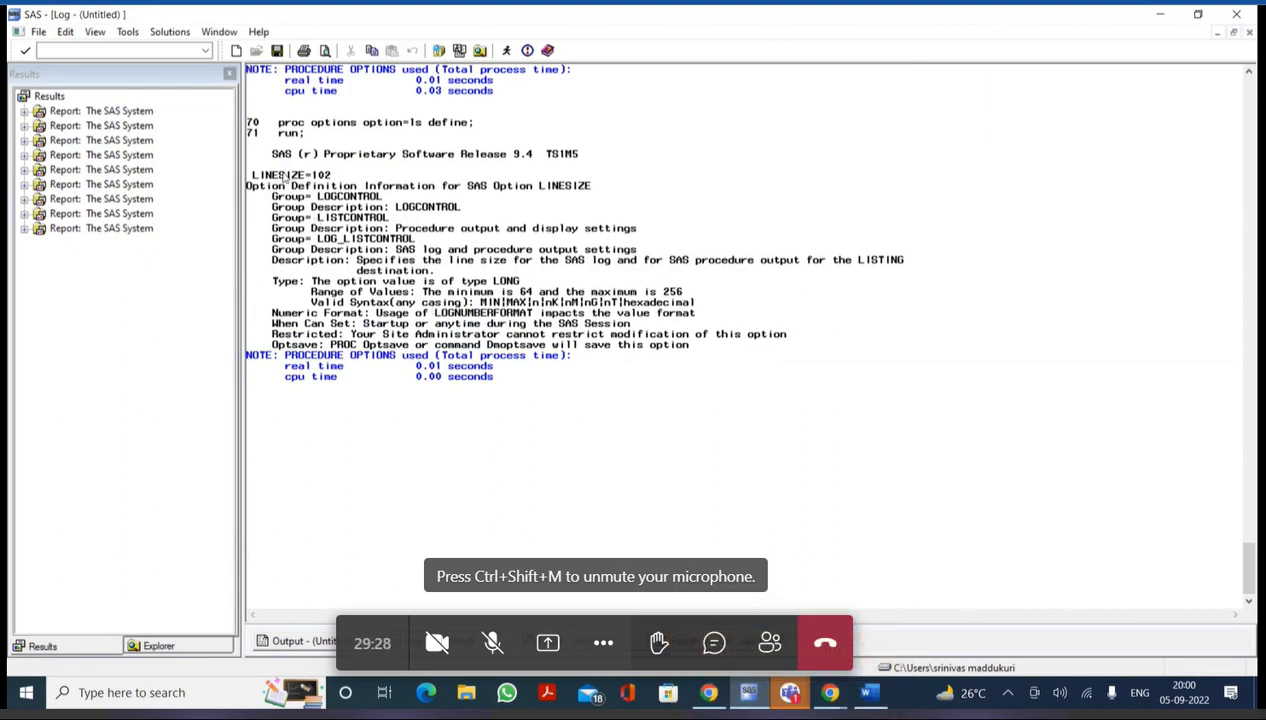
left_click_drag(286, 175, 344, 176)
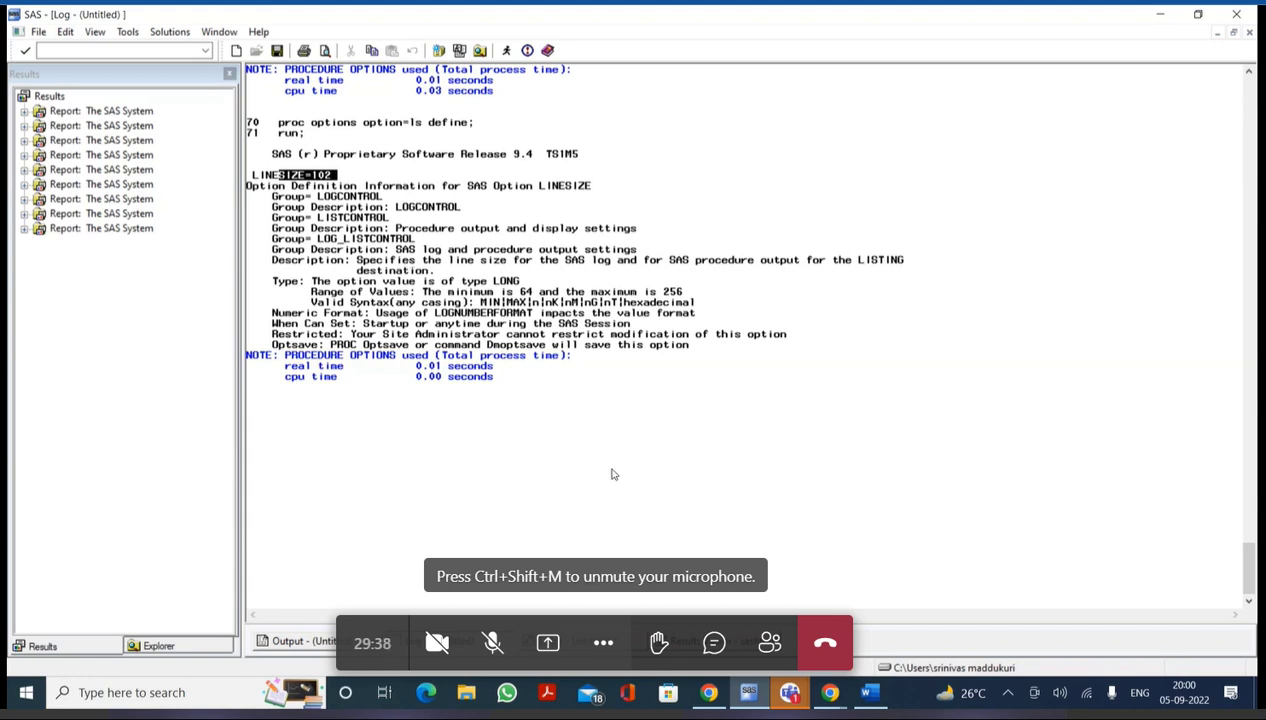
left_click(617, 437)
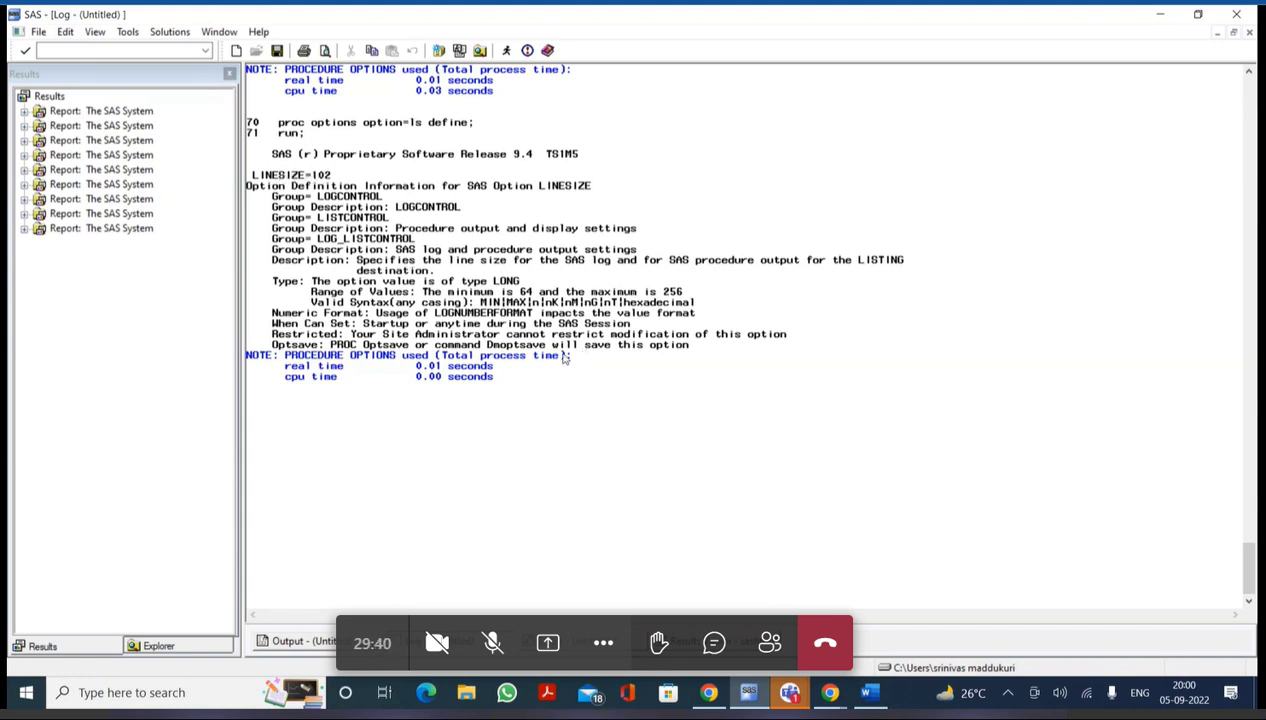
left_click_drag(462, 283, 700, 296)
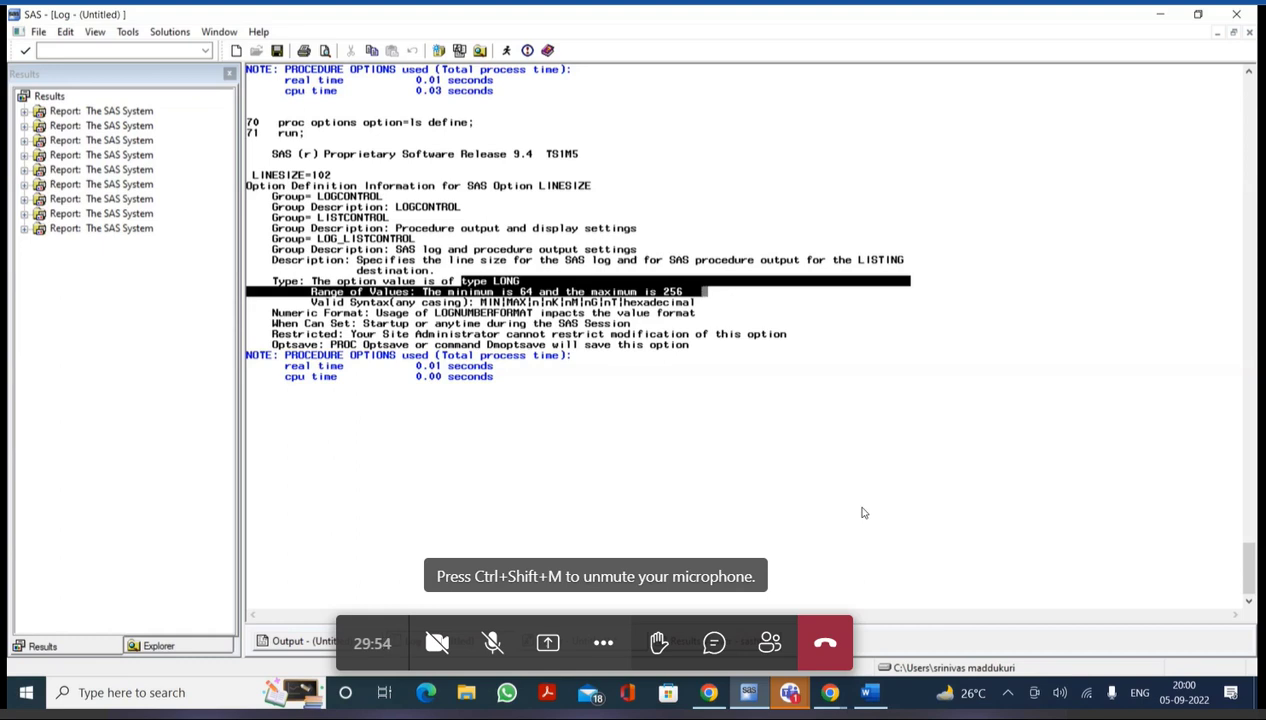
Return to the editor, change the line size in the options statement to 200, and comment out that statement
key("F5")
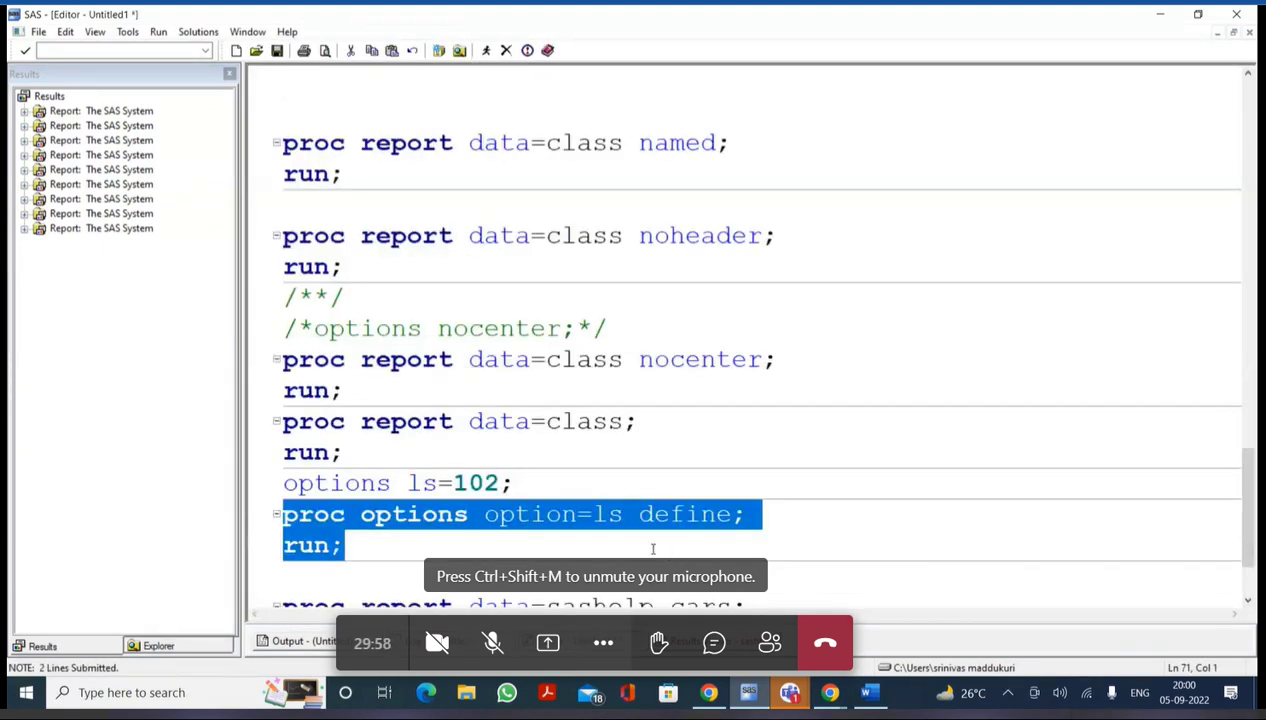
left_click(648, 545)
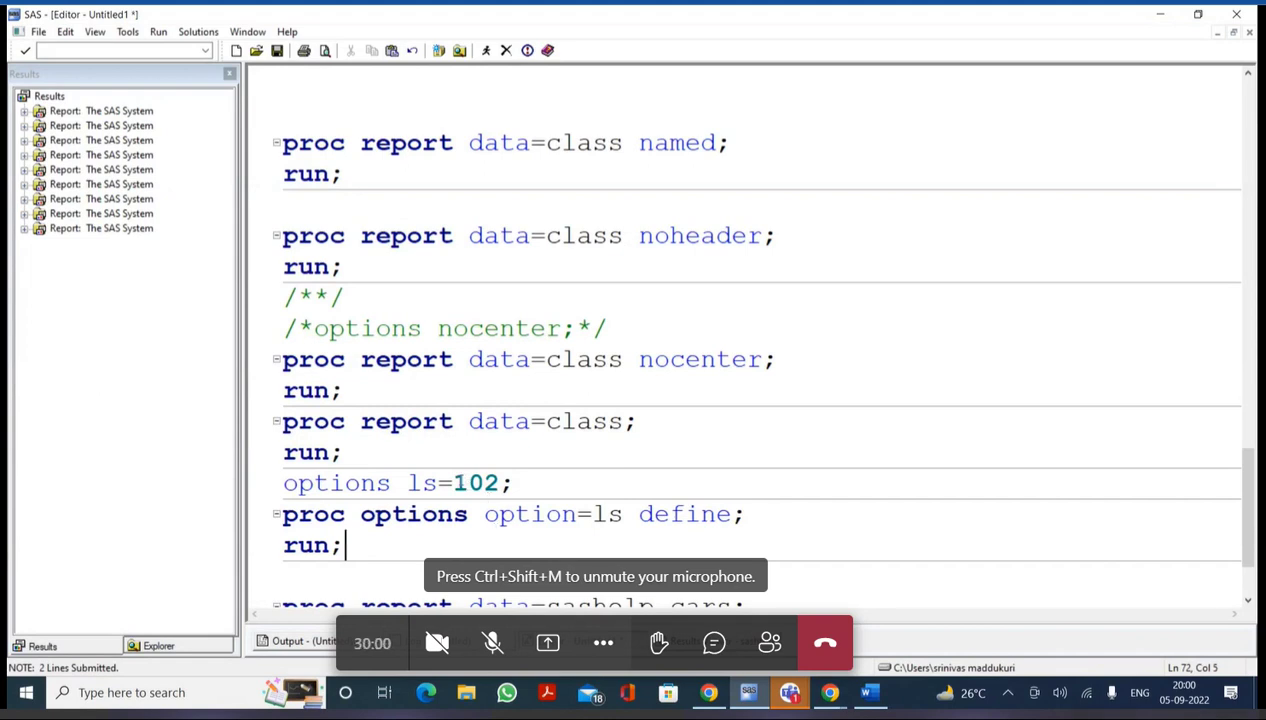
left_click_drag(454, 483, 498, 483)
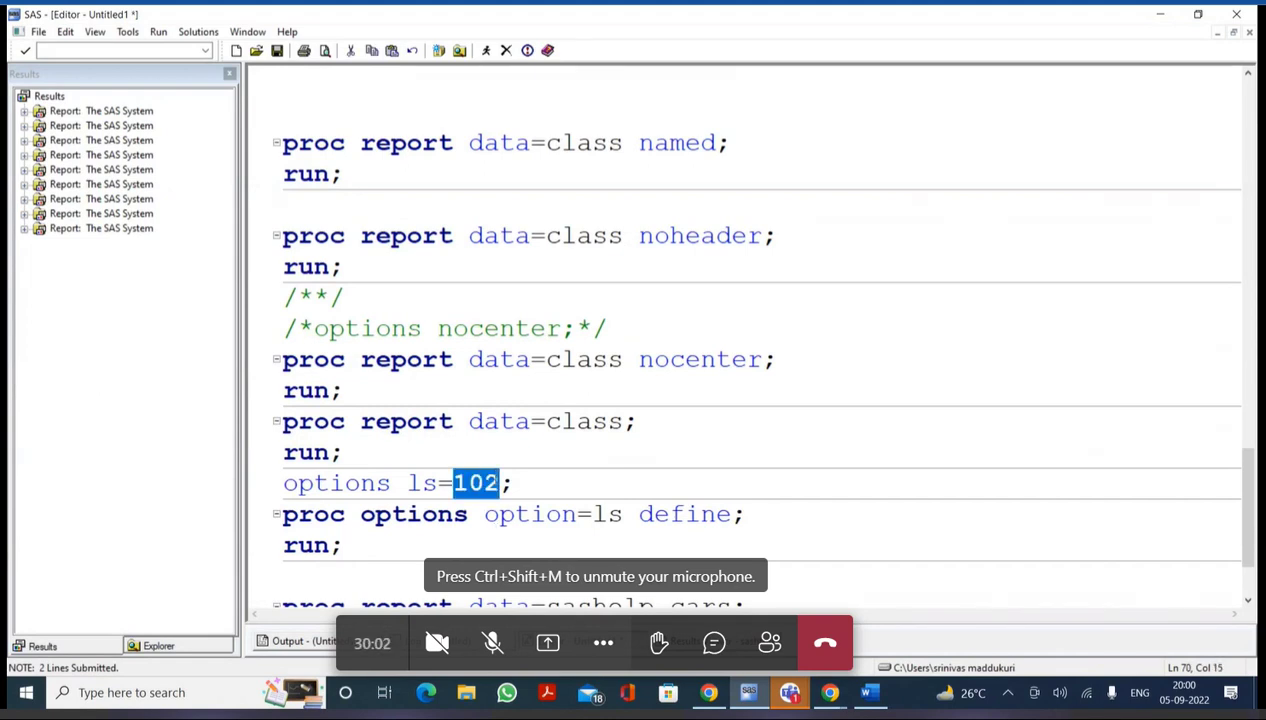
type("200")
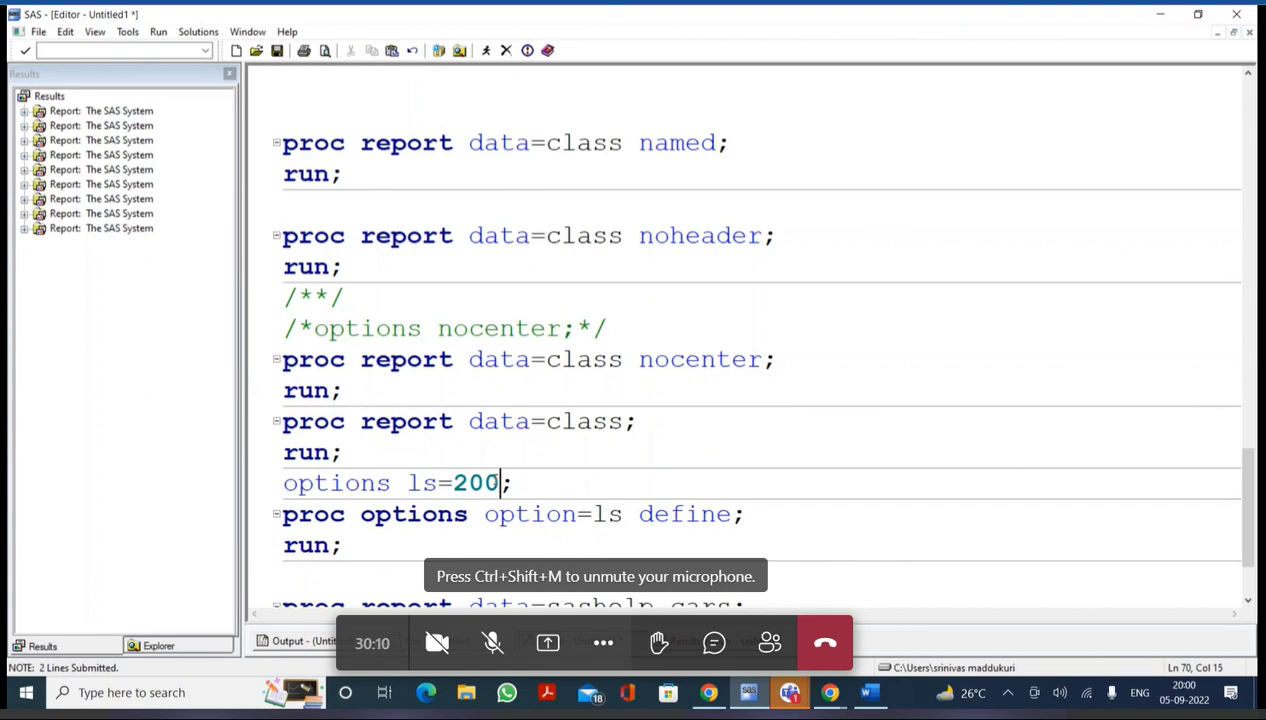
key("ctrl+slash")
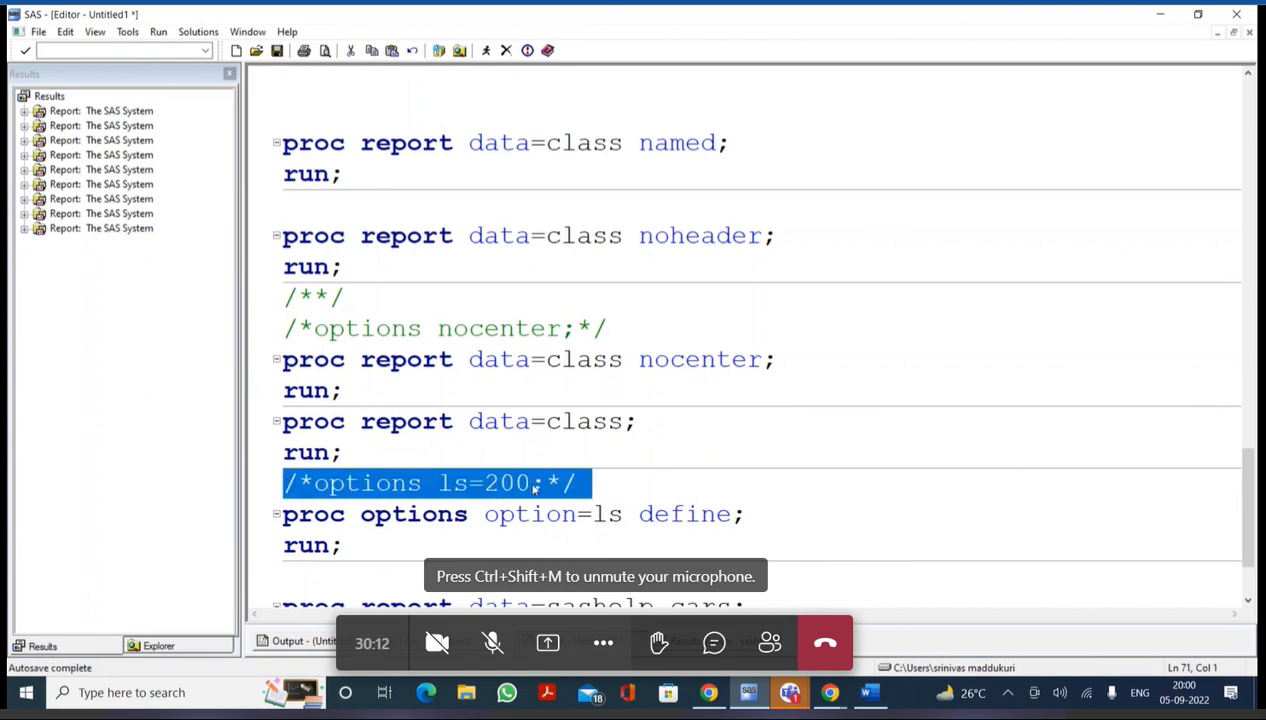
Add the option ls=200 to the PROC REPORT statement for sashelp.cars
scroll(578, 503, "down", 3)
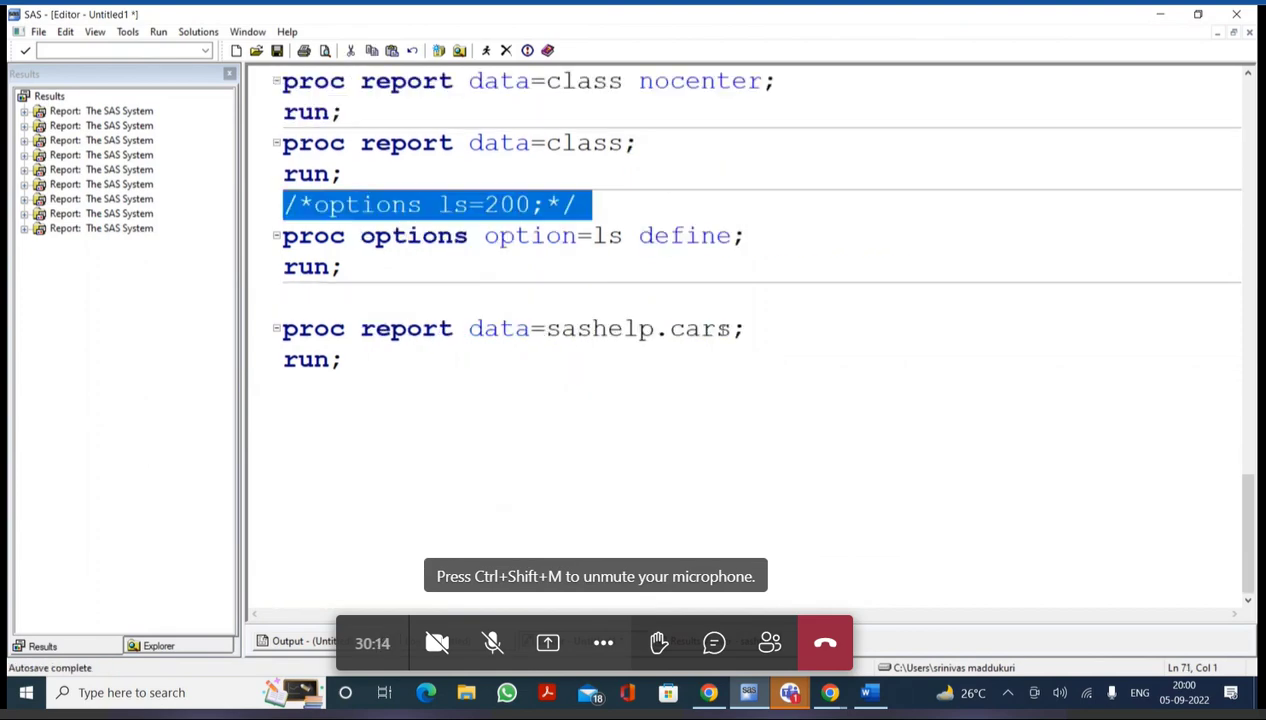
left_click(738, 328)
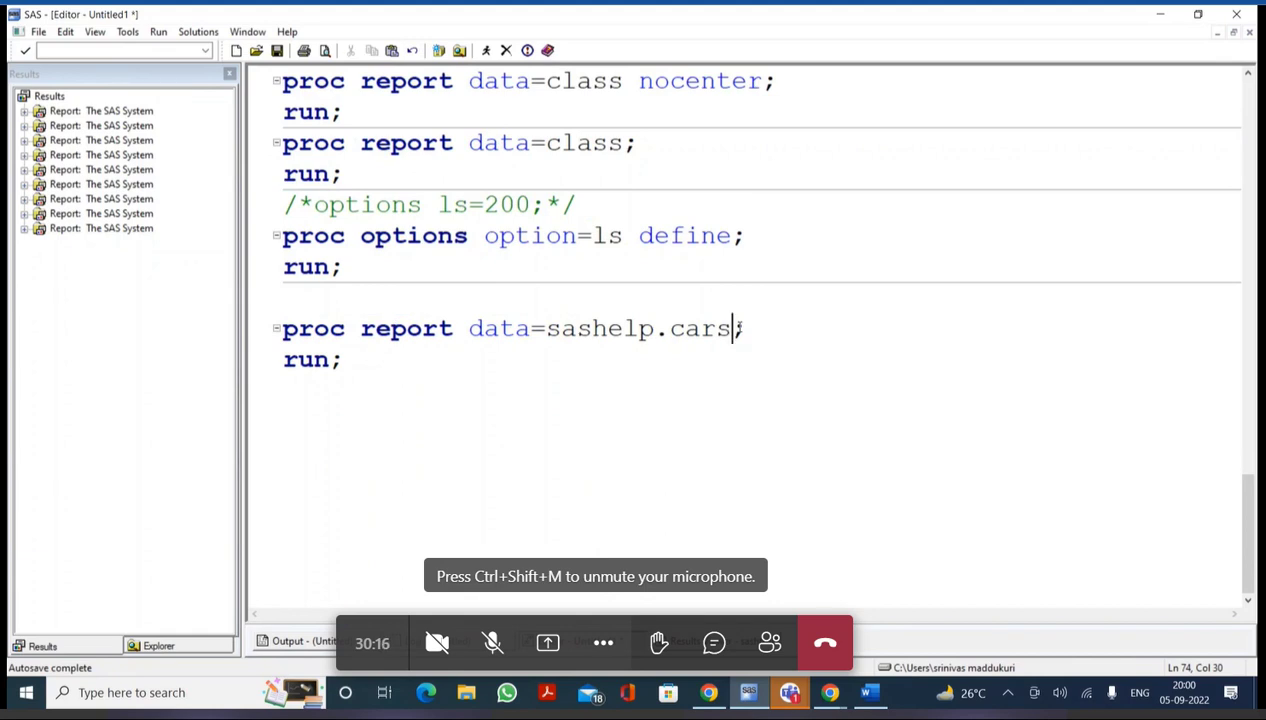
type("ls=200")
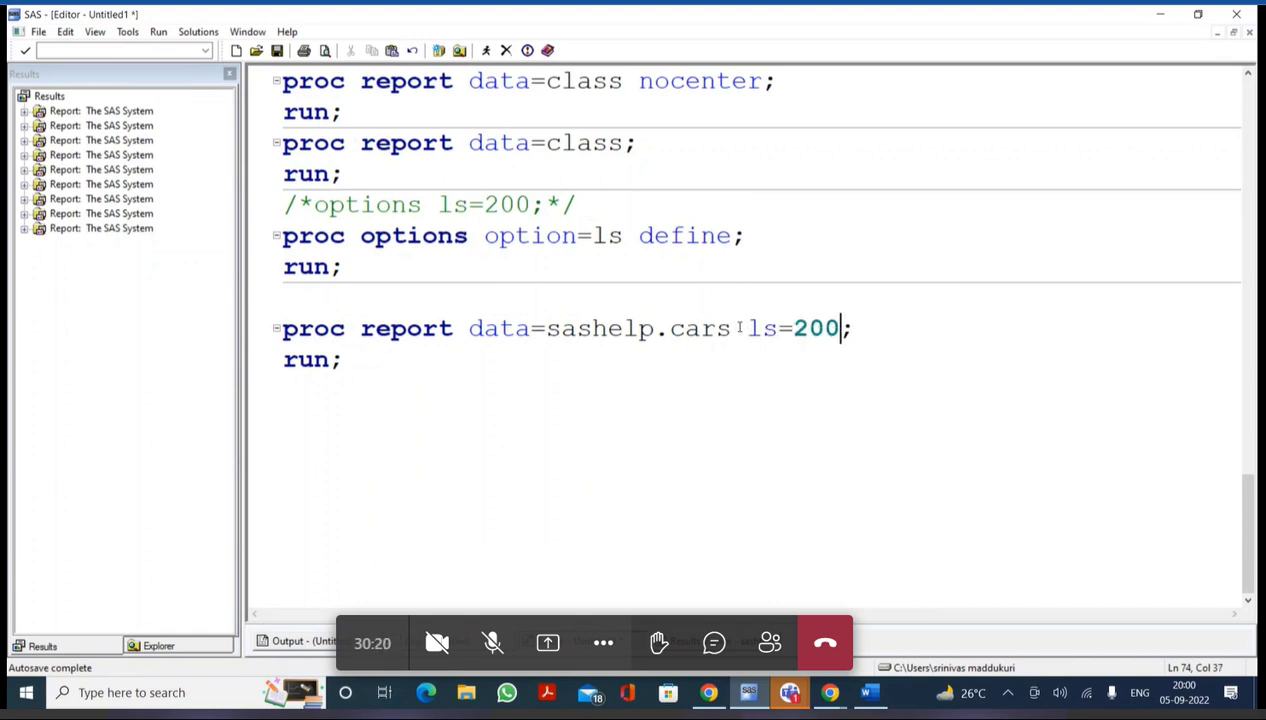
Run the sashelp.cars report step with ls=200, examine how its columns fit across the listing output, and return to the editor
left_click_drag(509, 308, 534, 407)
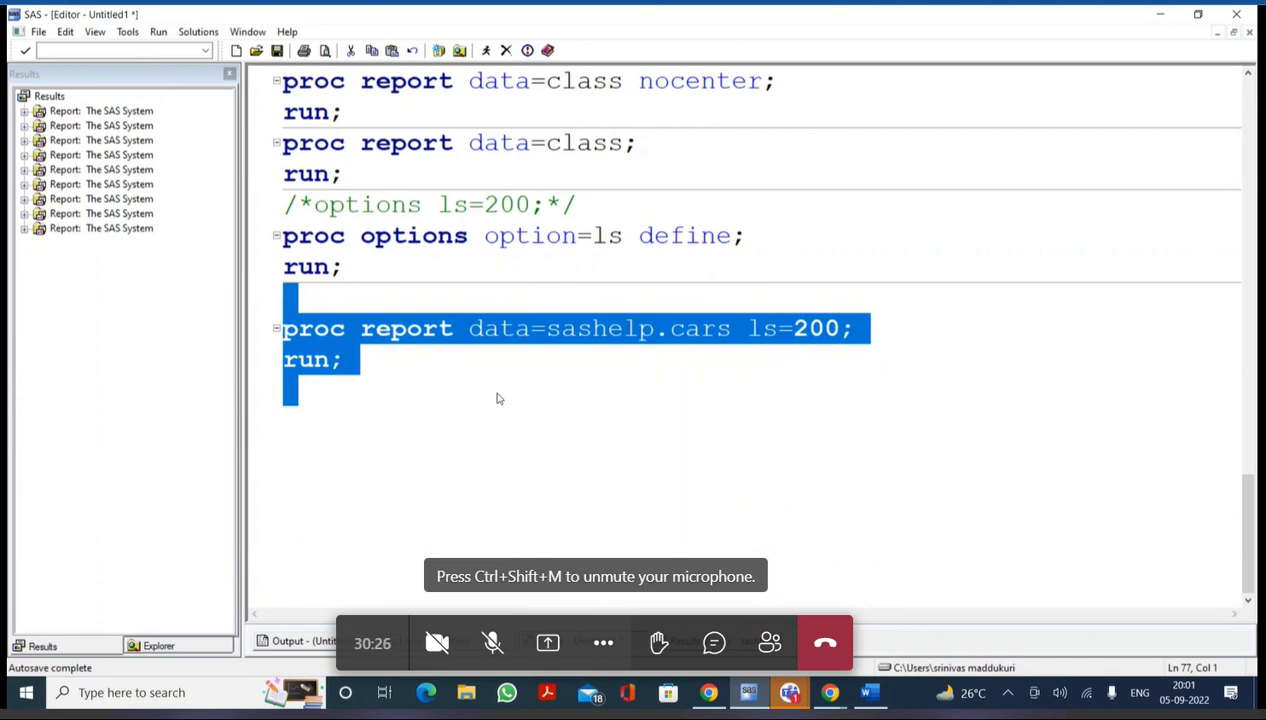
left_click(488, 50)
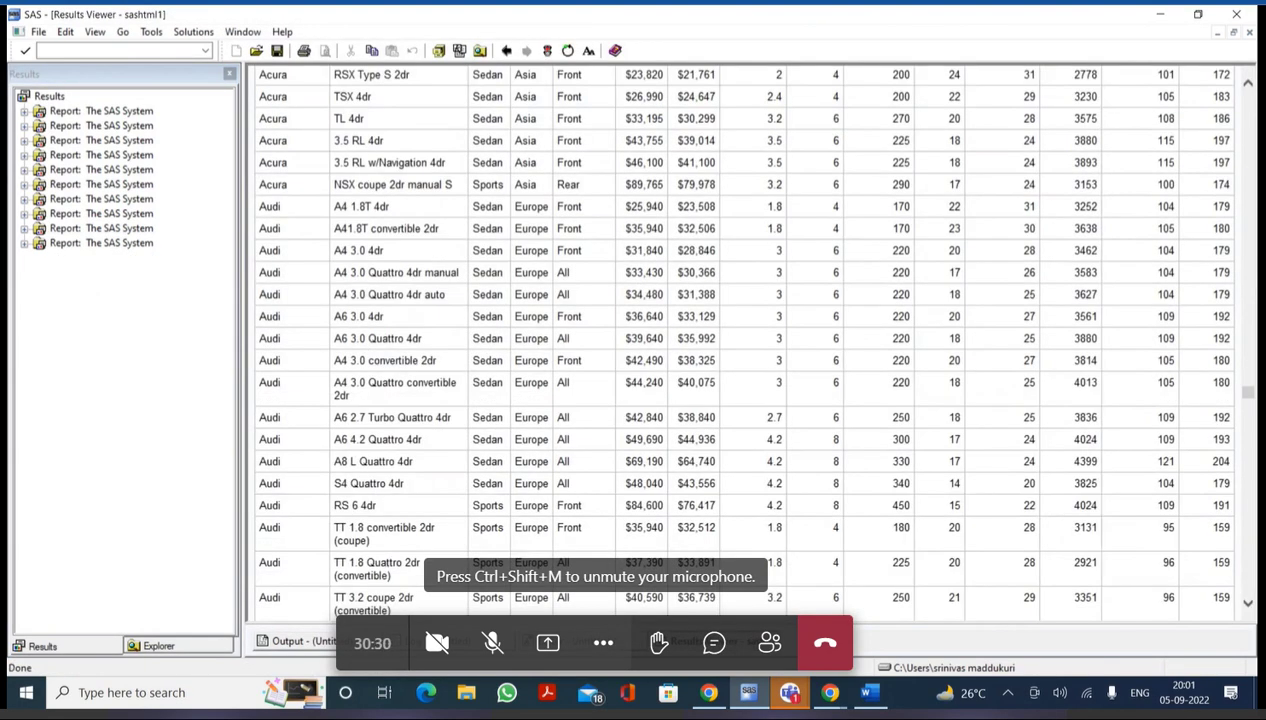
left_click(296, 641)
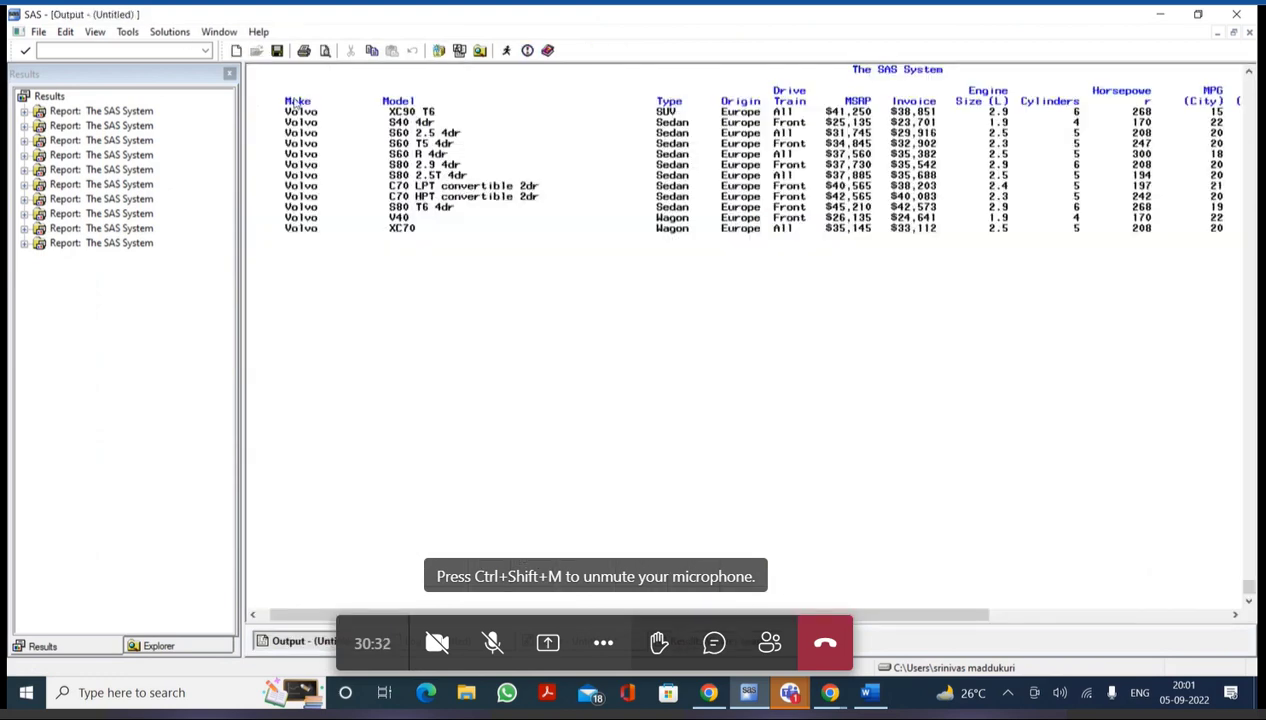
left_click_drag(288, 101, 795, 103)
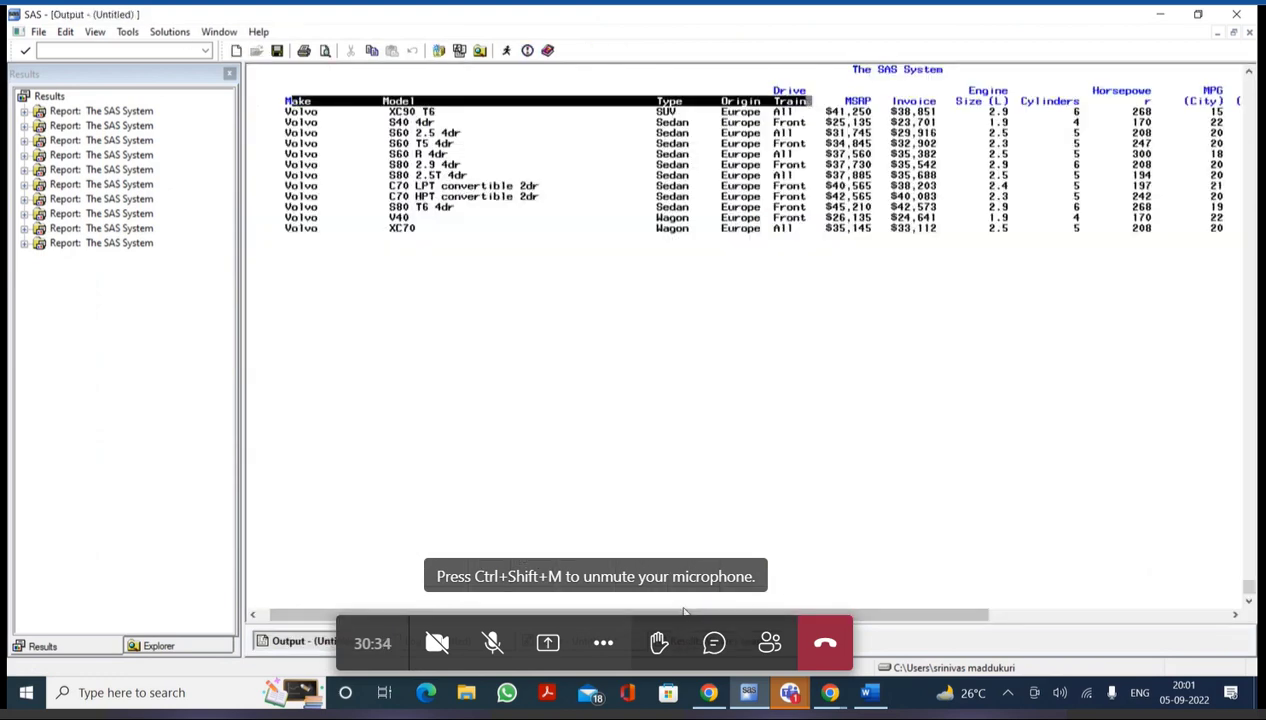
left_click(833, 610)
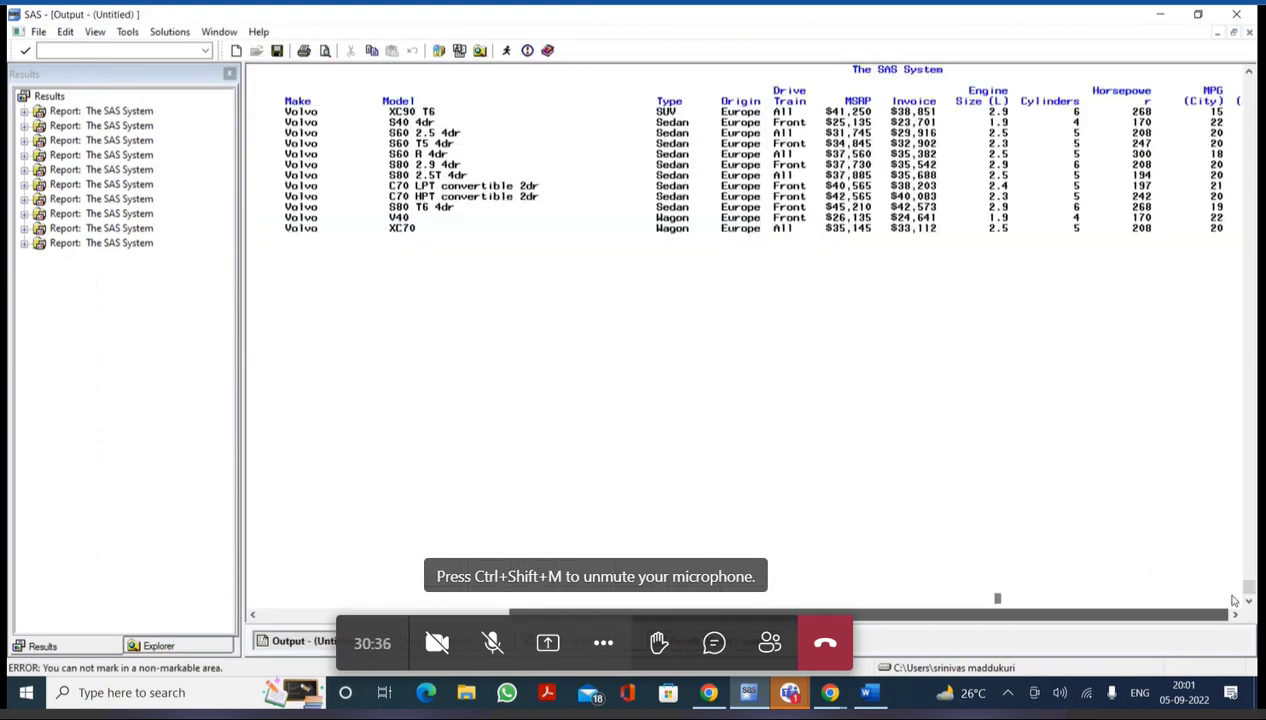
left_click_drag(995, 612, 1235, 600)
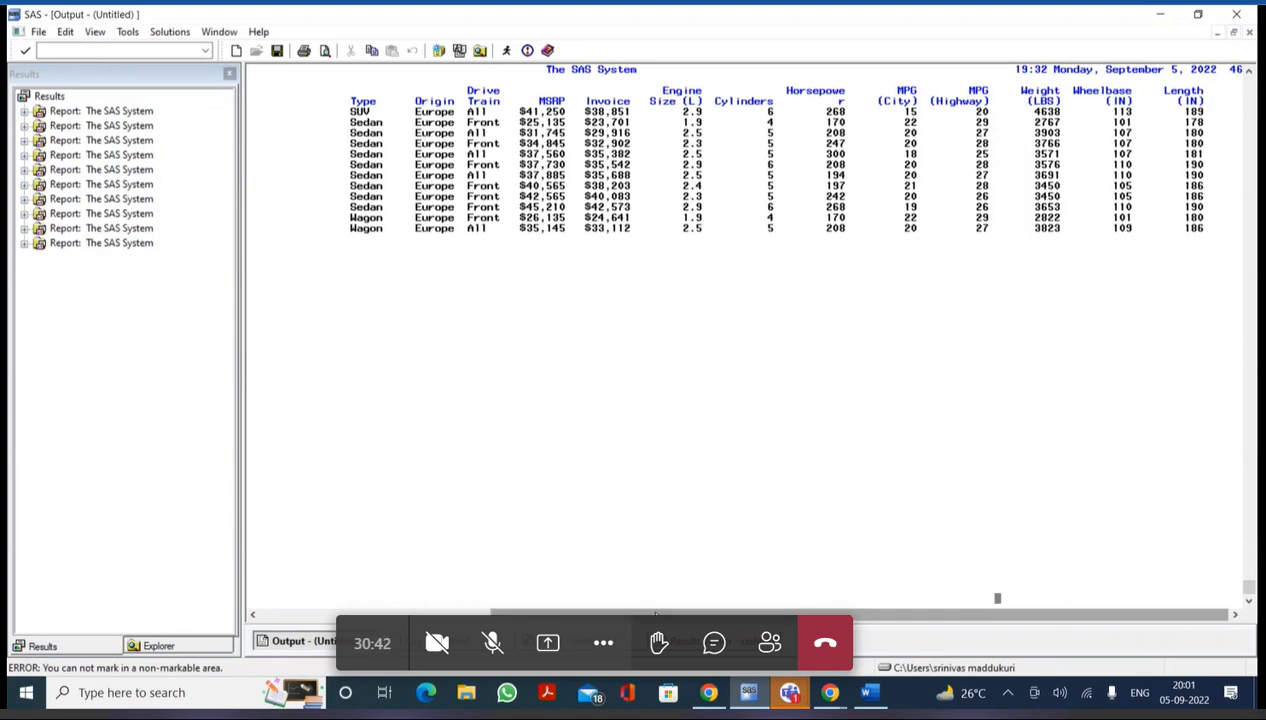
left_click_drag(655, 613, 420, 613)
key("ctrl+Tab")
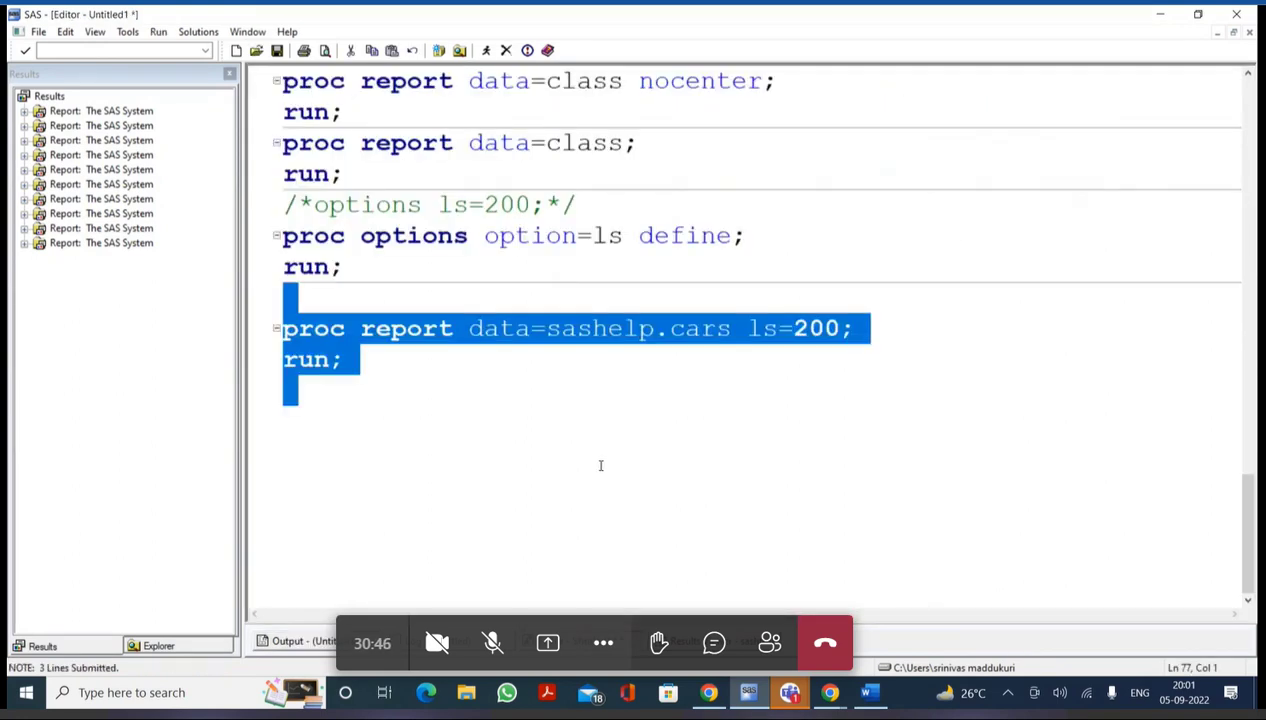
Add "ps=" after ls=200 in the commented-out options statement
left_click(615, 454)
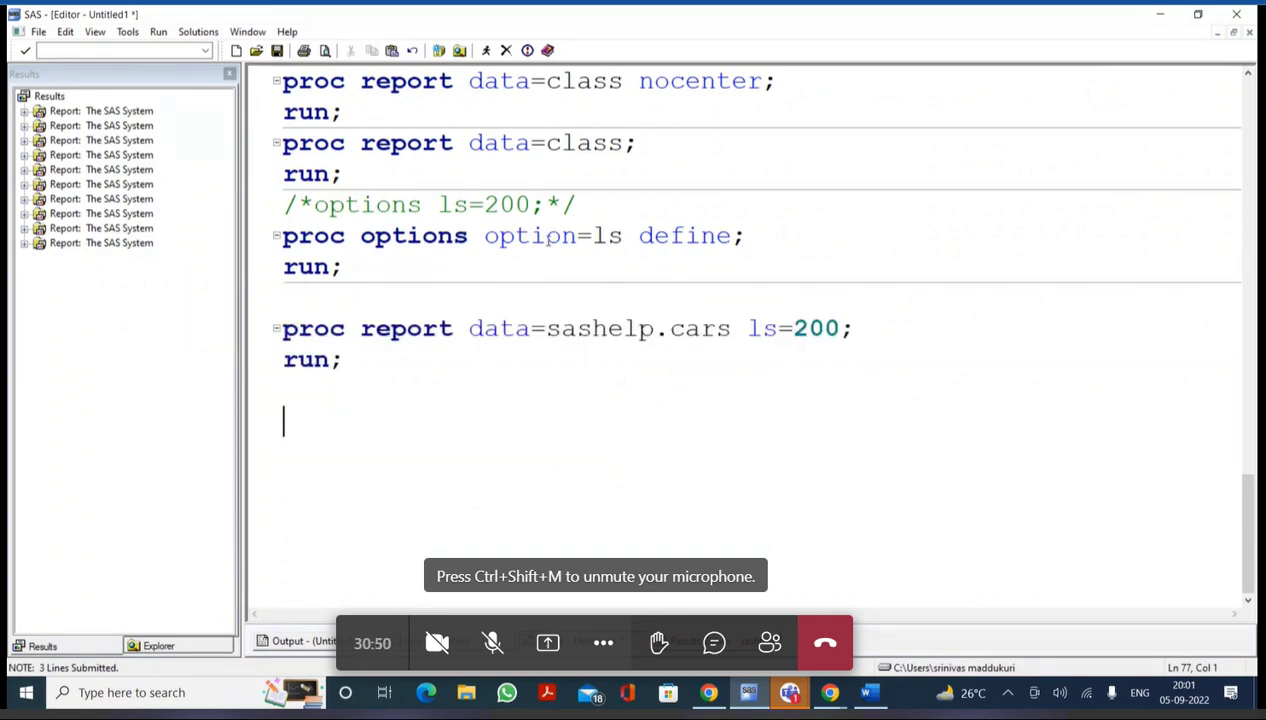
left_click(538, 205)
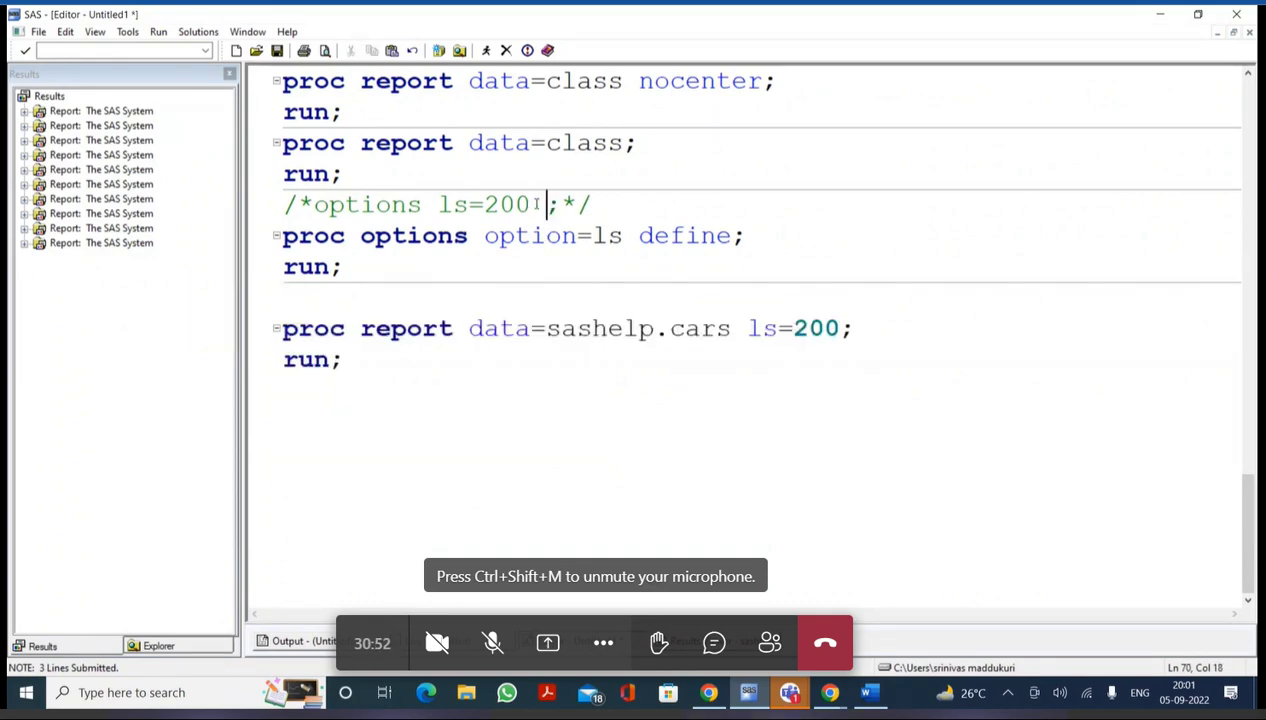
type("ps=")
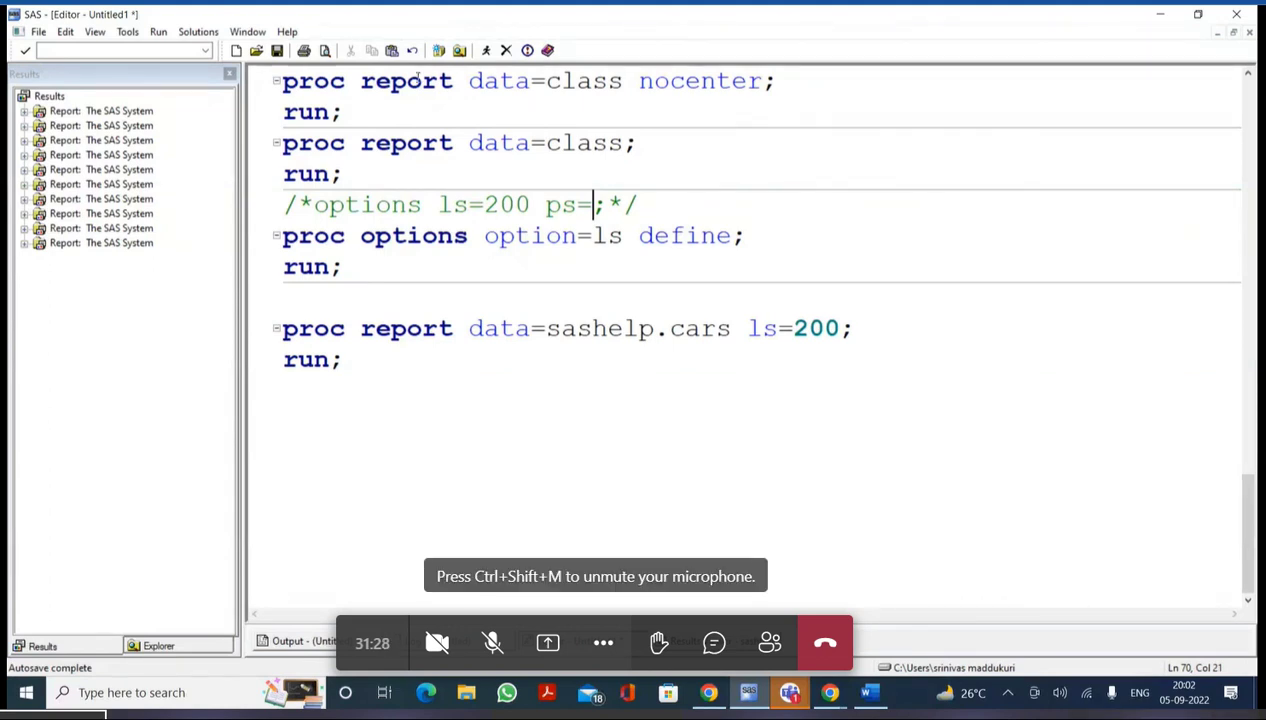
Change the option queried by the proc options step to ps
left_click(594, 236)
left_click_drag(594, 236, 607, 236)
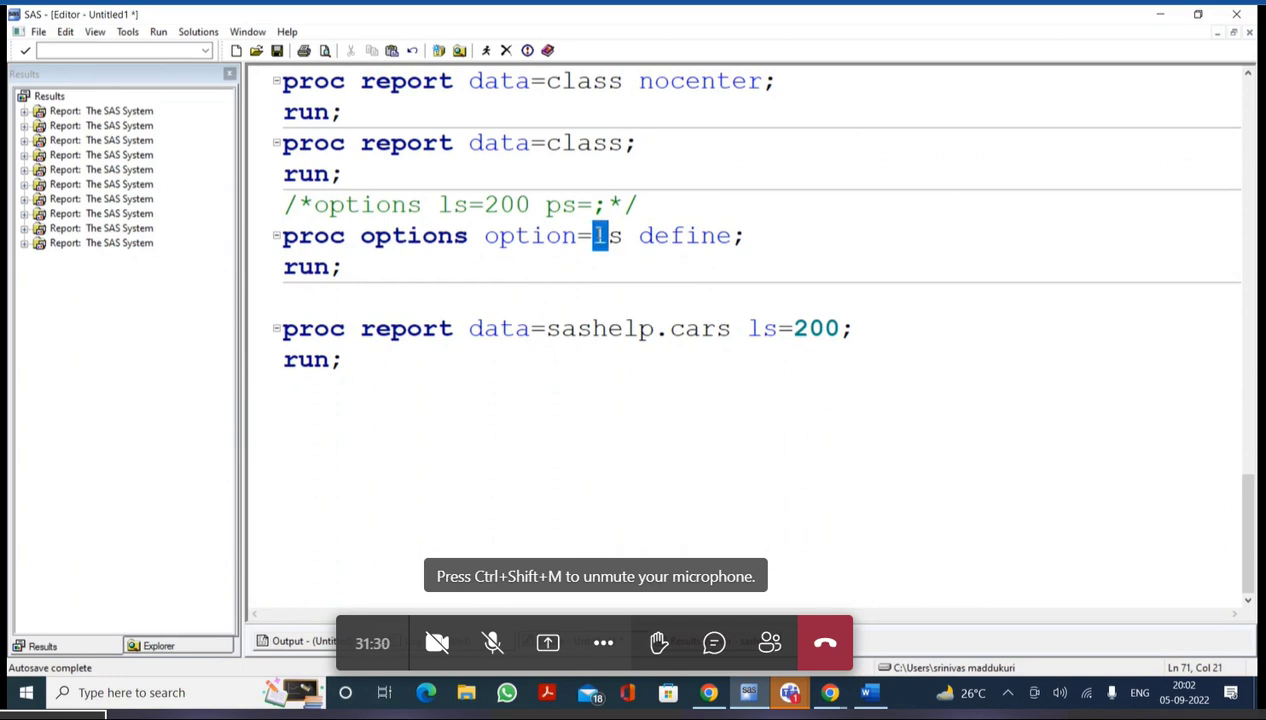
type("p")
left_click(384, 293)
Run the proc options step and examine the current page size and its allowed range of values in the log
left_click_drag(362, 267, 282, 236)
left_click(486, 50)
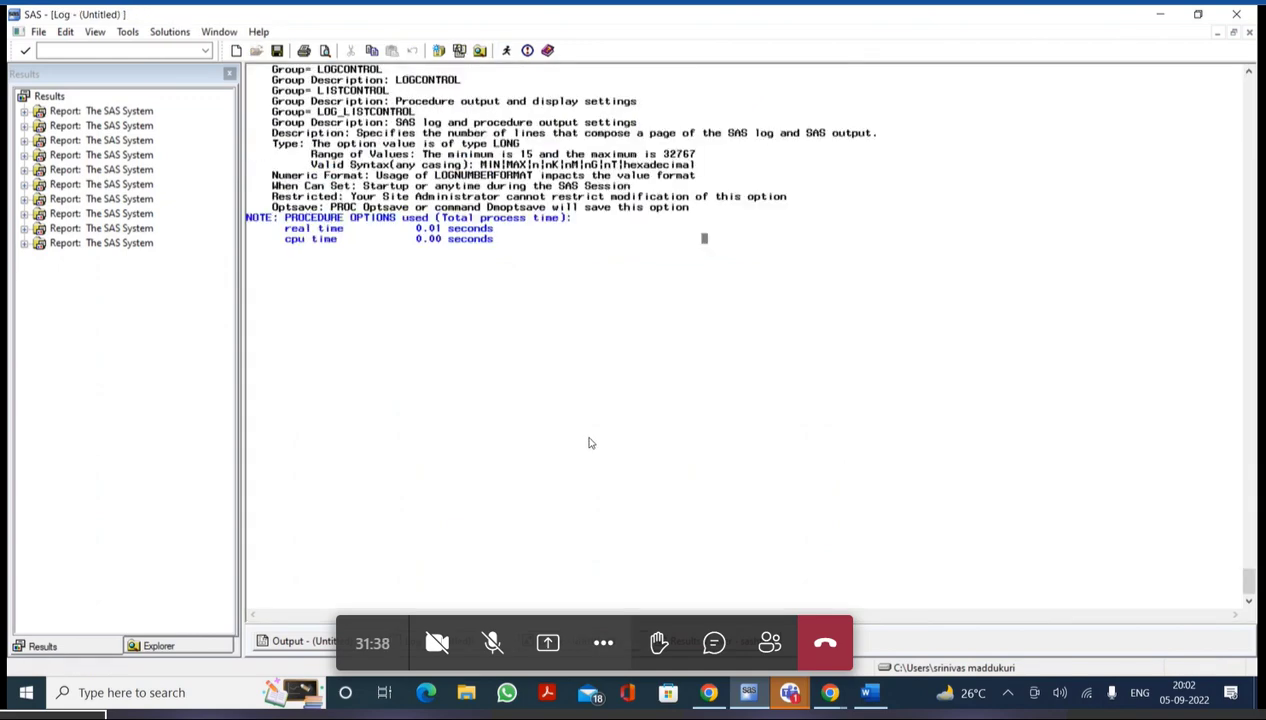
scroll(589, 443, "up", 2)
left_click_drag(290, 112, 337, 112)
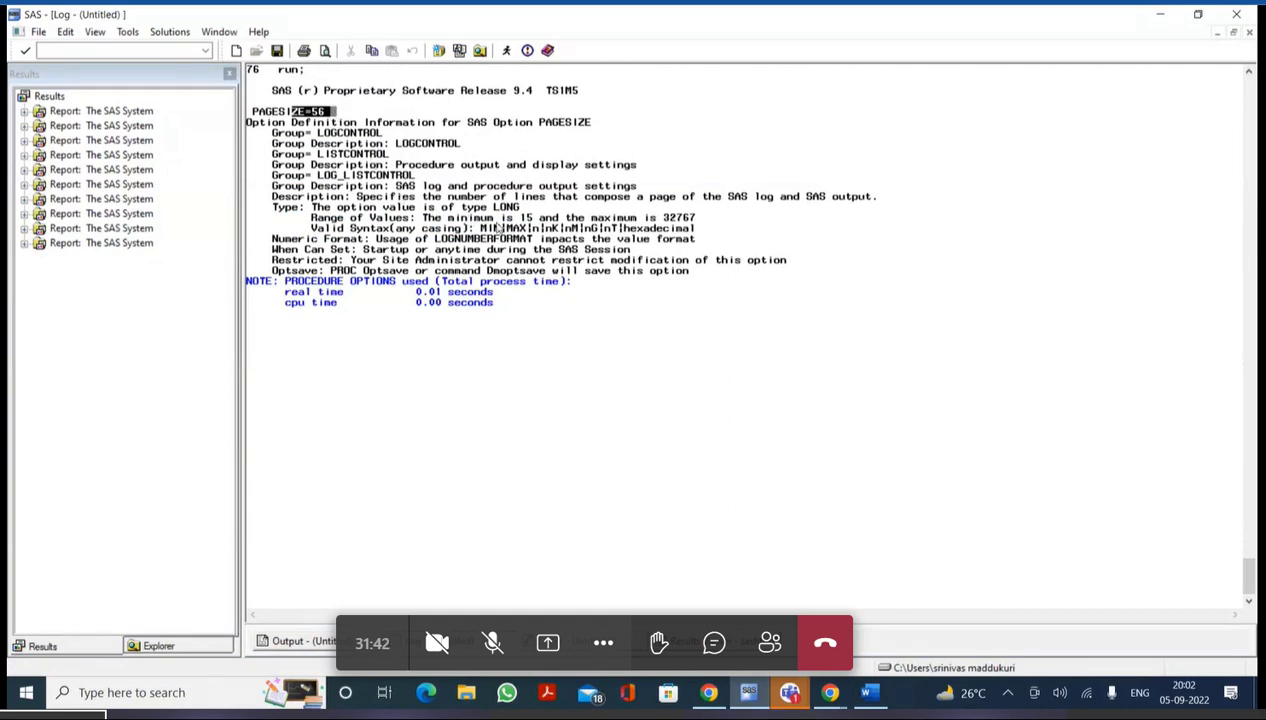
left_click_drag(508, 216, 709, 221)
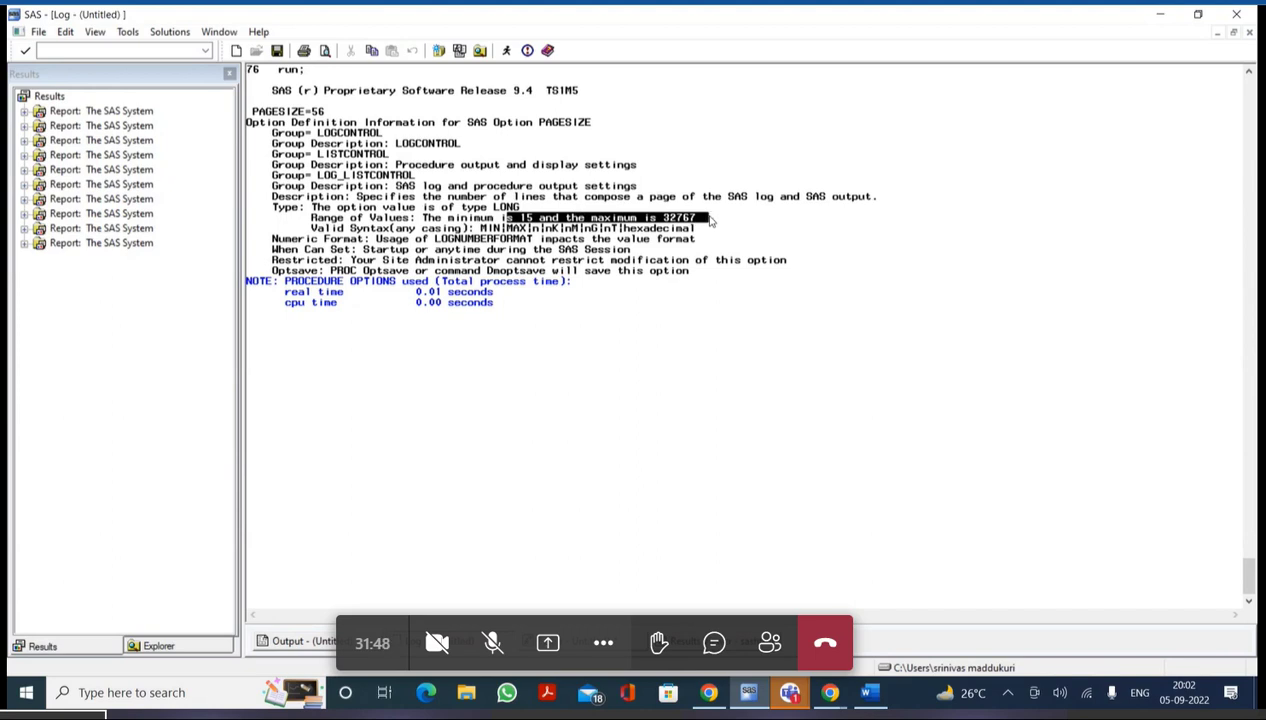
Return to the editor and add ps=500 after ls=200 in the sashelp.cars PROC REPORT statement
key("F5")
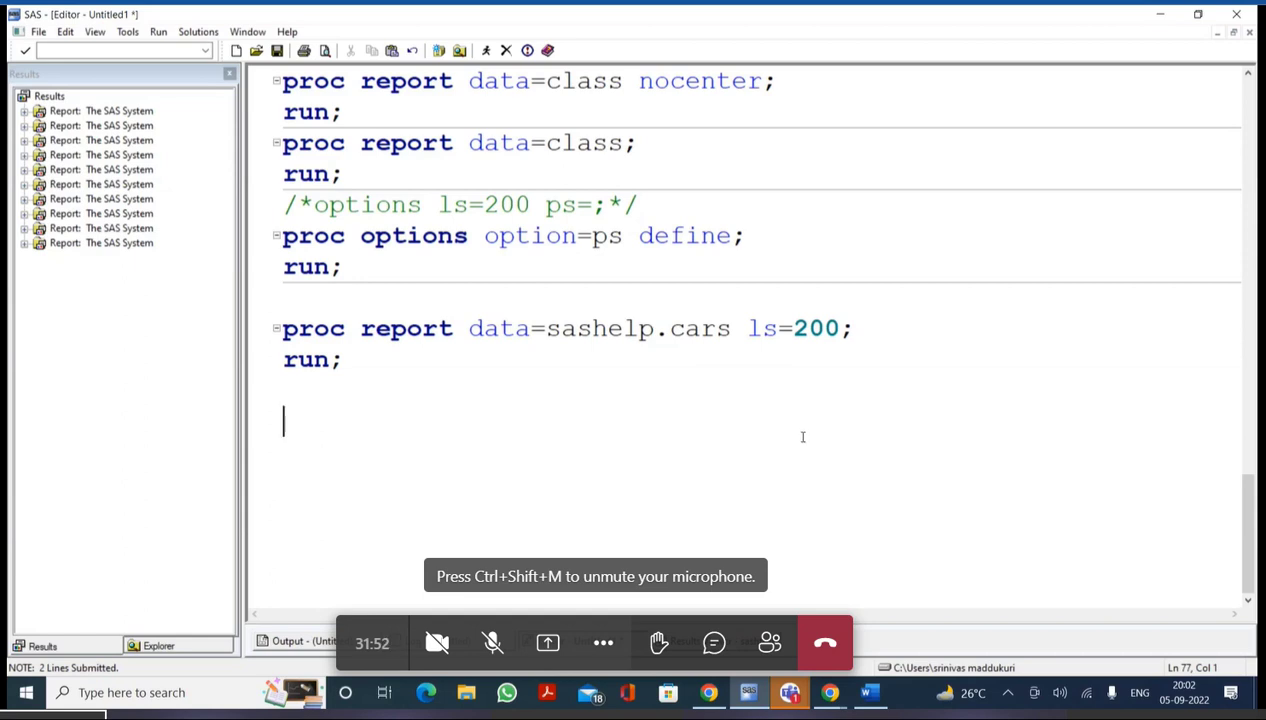
left_click(842, 328)
type("ps=")
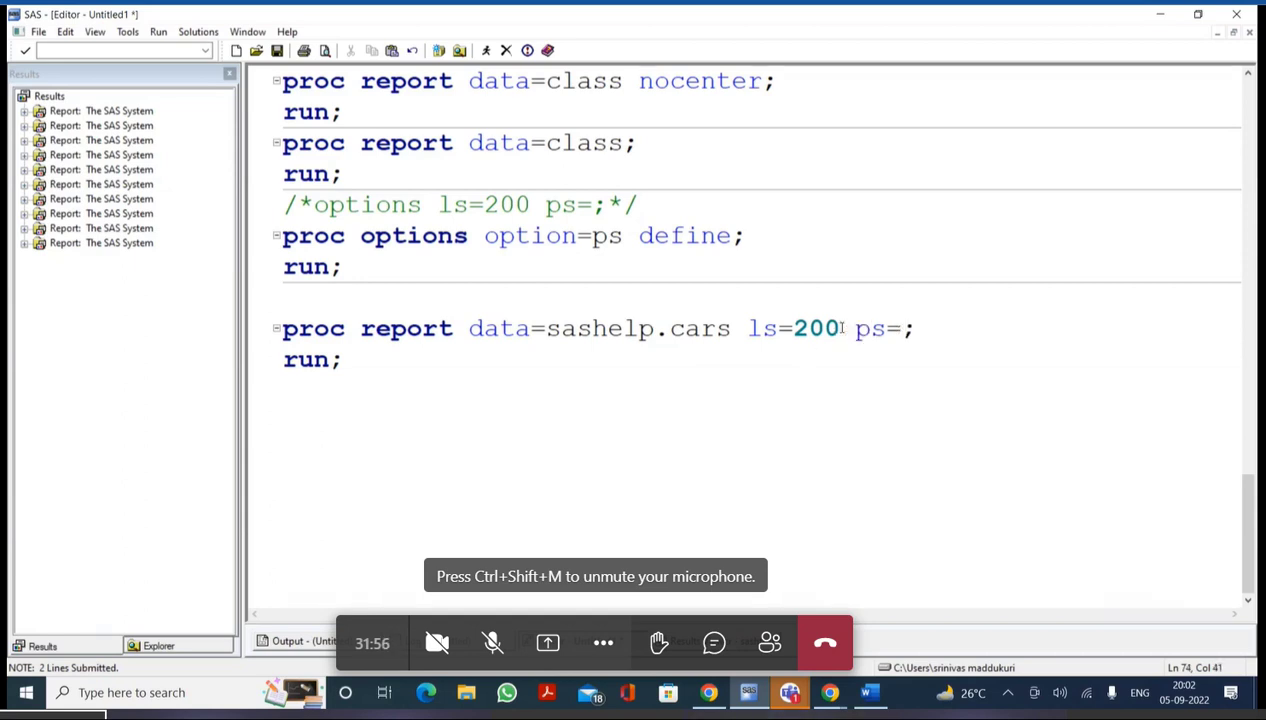
type("500")
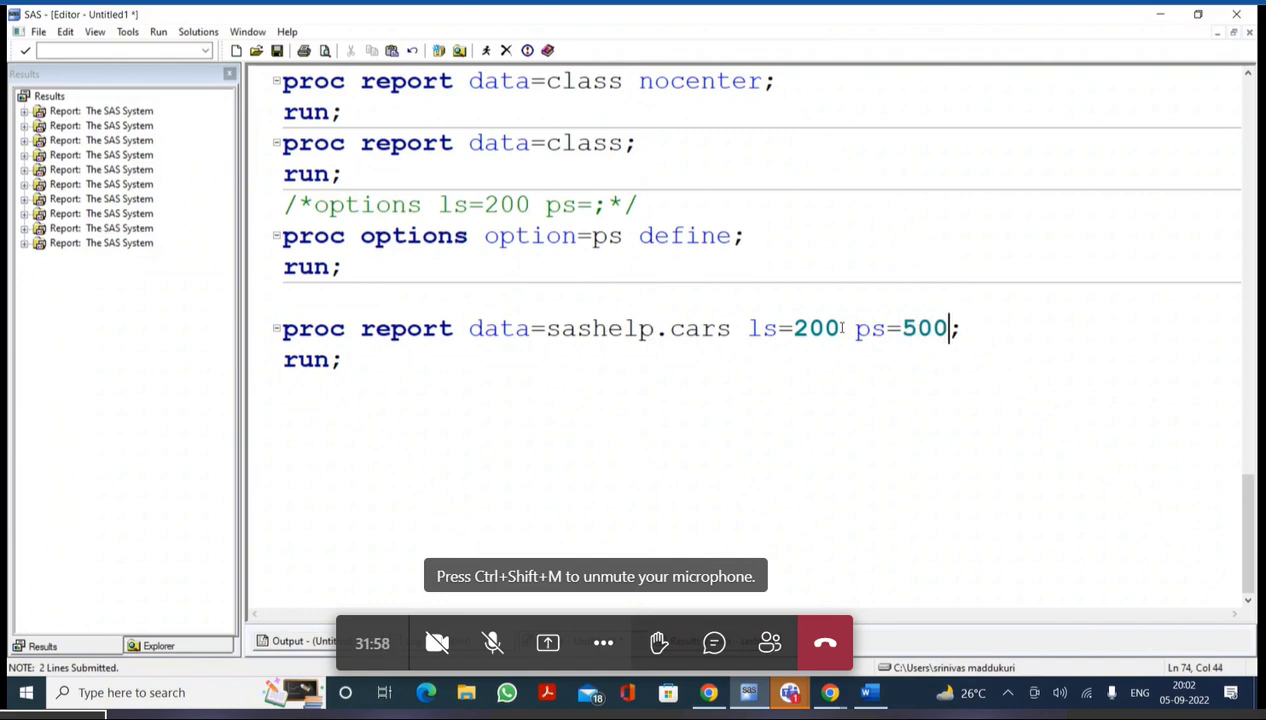
Run the sashelp.cars report step with ls=200 and ps=500, and examine how its rows and columns are laid out in the listing output
left_click_drag(285, 297, 287, 420)
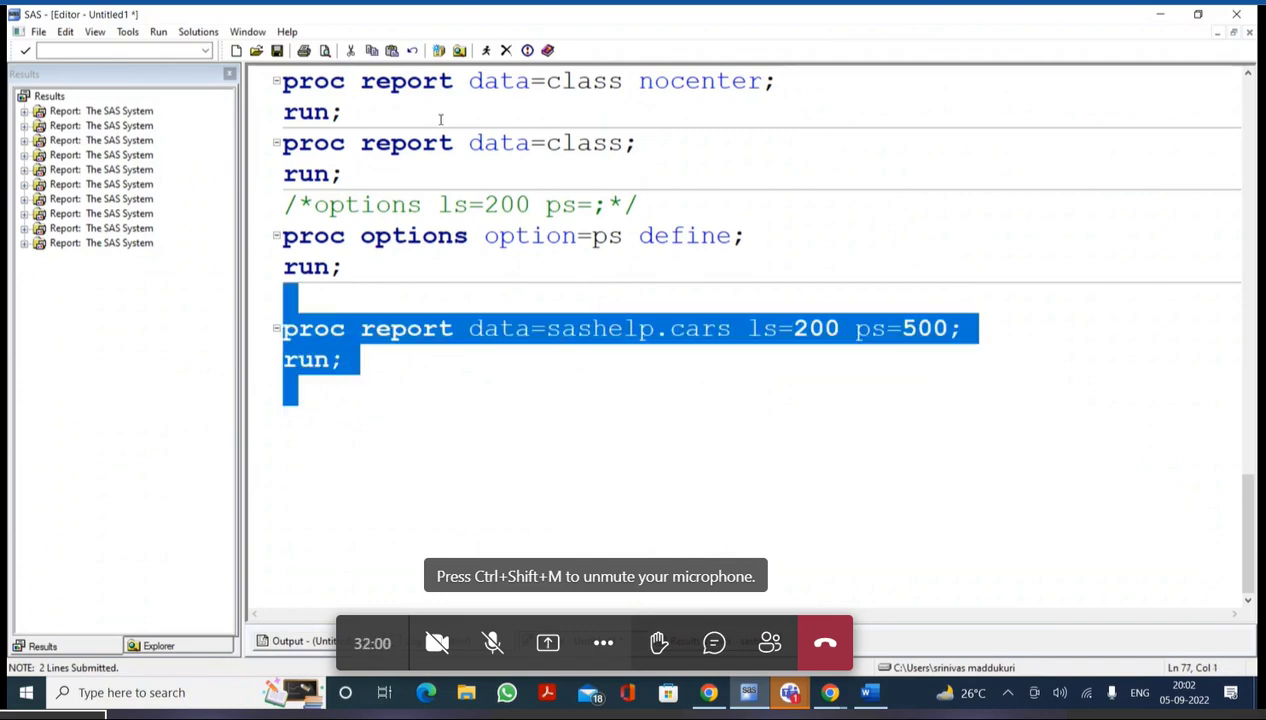
key("F8")
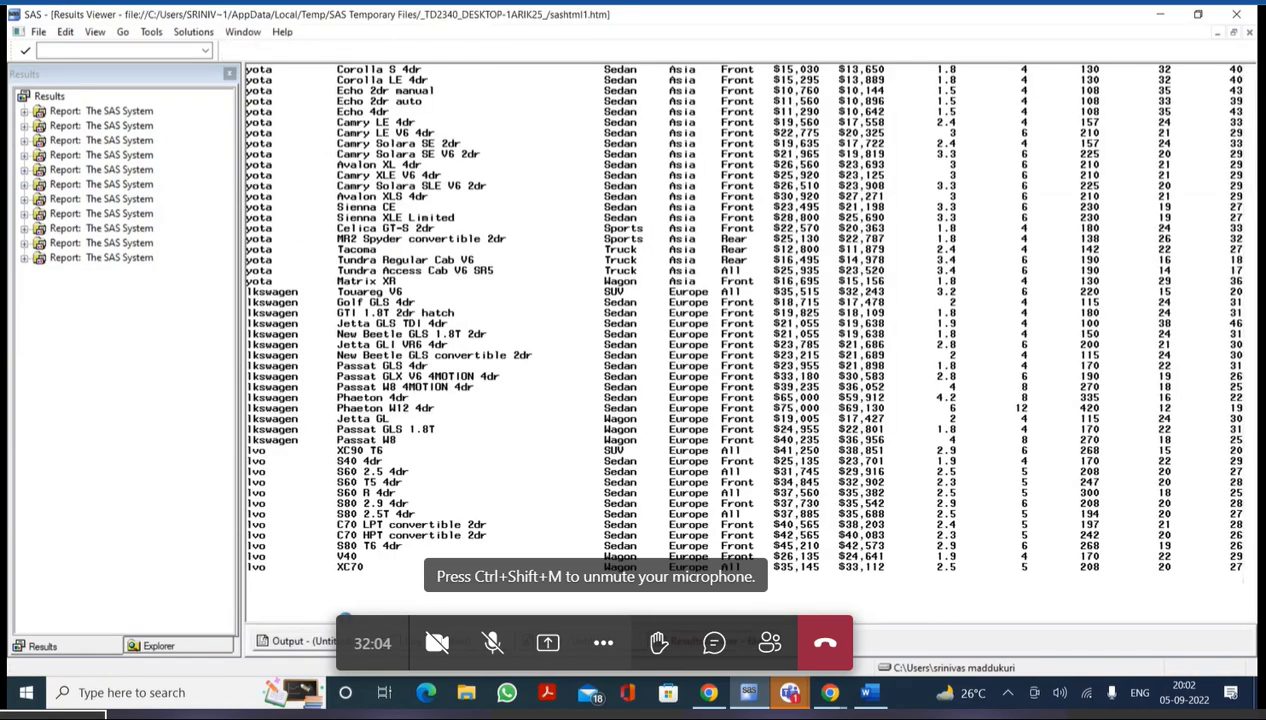
left_click(300, 640)
scroll(430, 537, "up", 10)
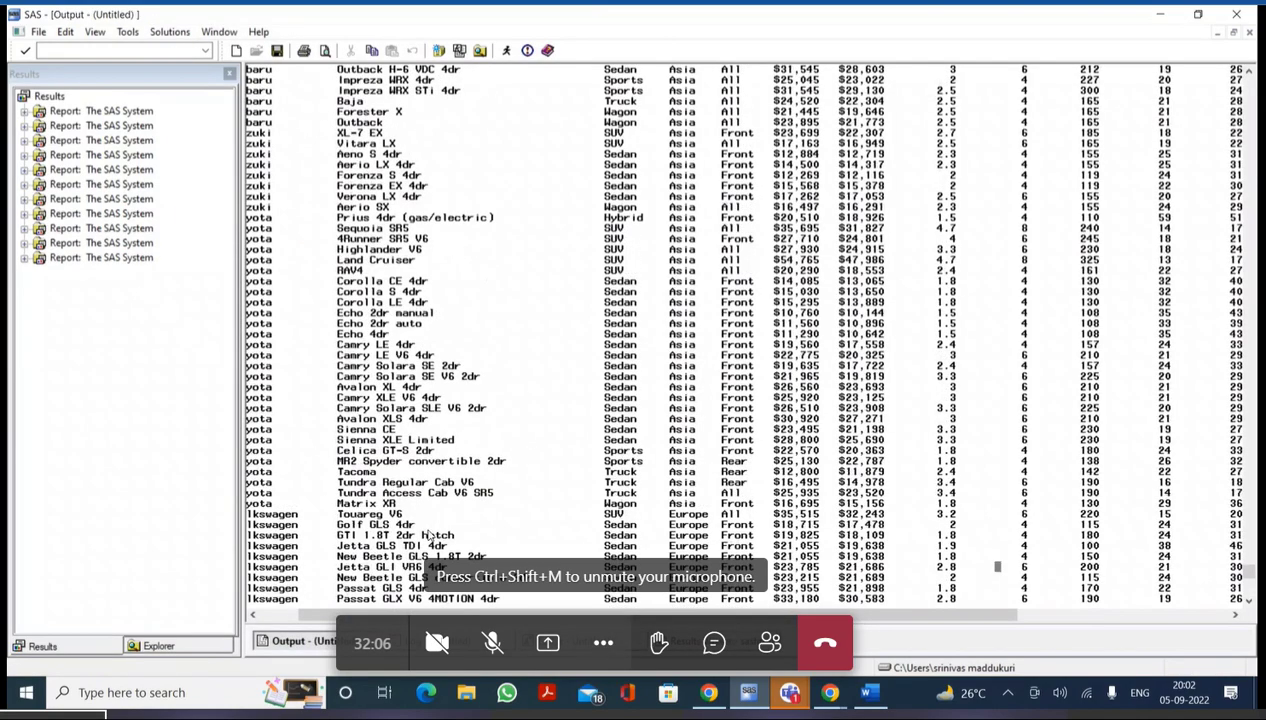
scroll(430, 537, "up", 13)
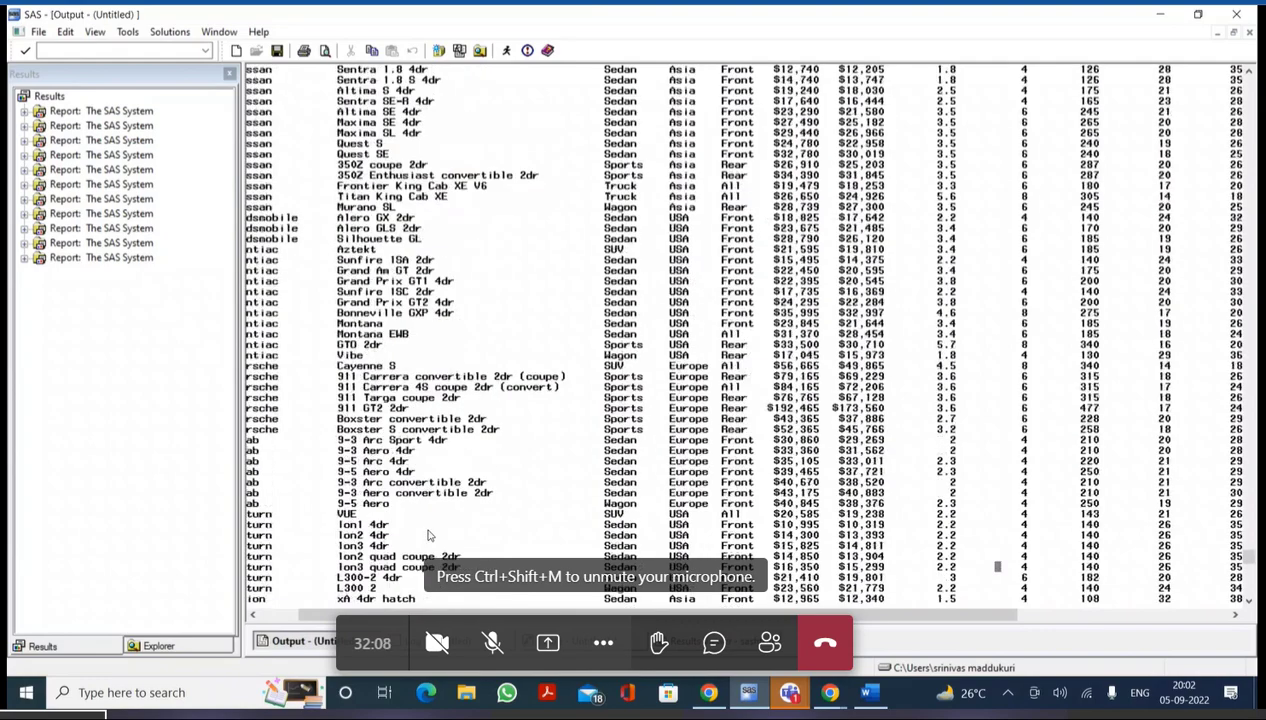
scroll(430, 535, "up", 1)
scroll(428, 536, "up", 15)
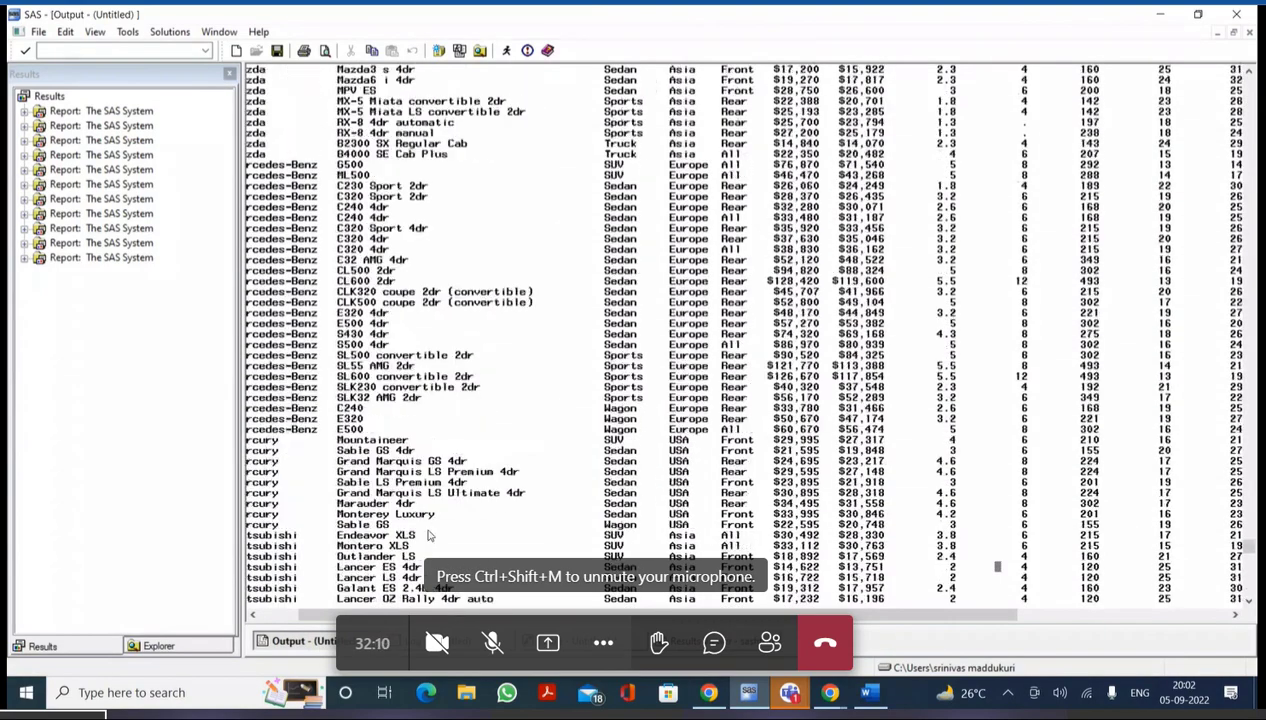
scroll(428, 536, "up", 10)
scroll(428, 536, "up", 20)
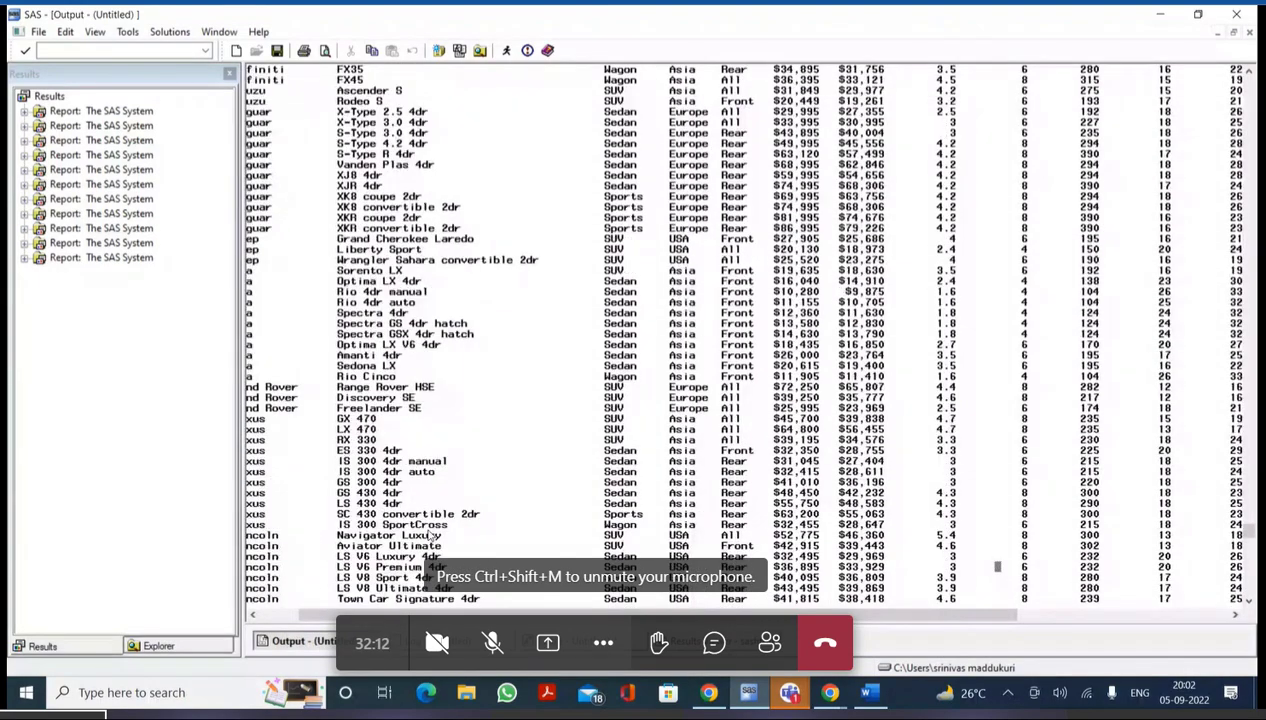
scroll(428, 536, "up", 7)
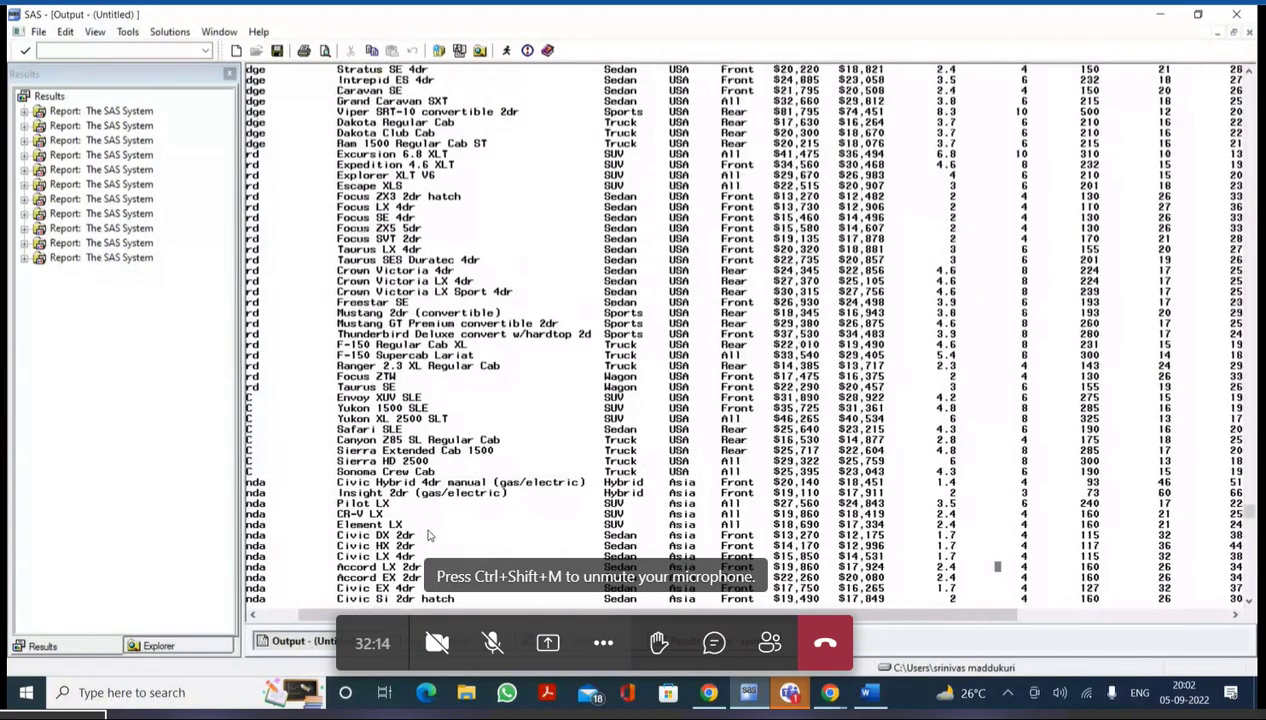
scroll(428, 536, "up", 20)
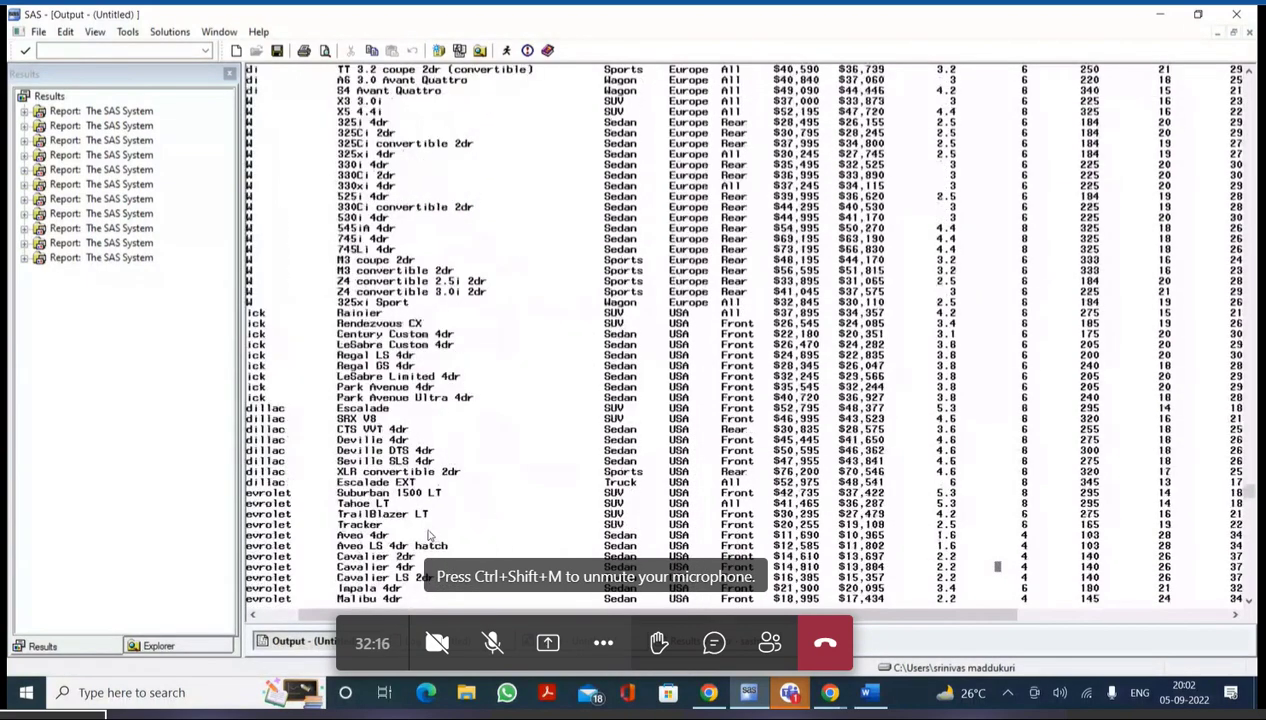
scroll(428, 536, "up", 3)
scroll(428, 536, "down", 20)
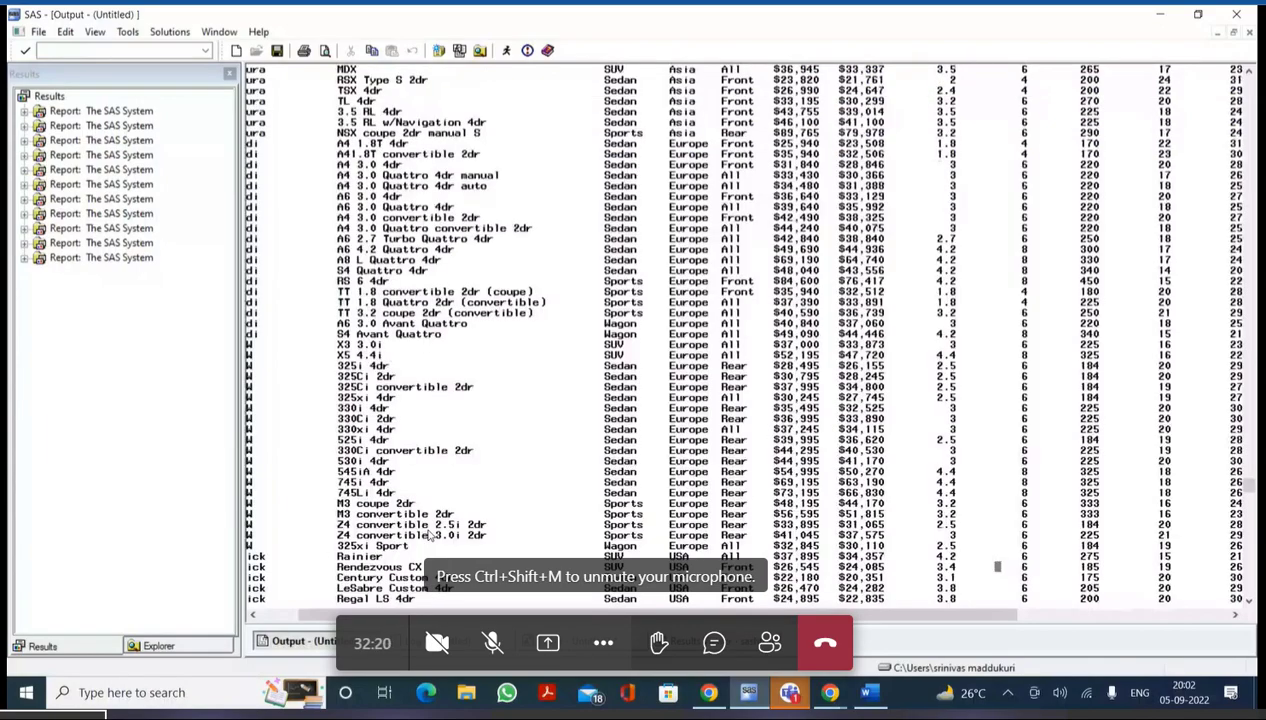
scroll(428, 536, "right", 5)
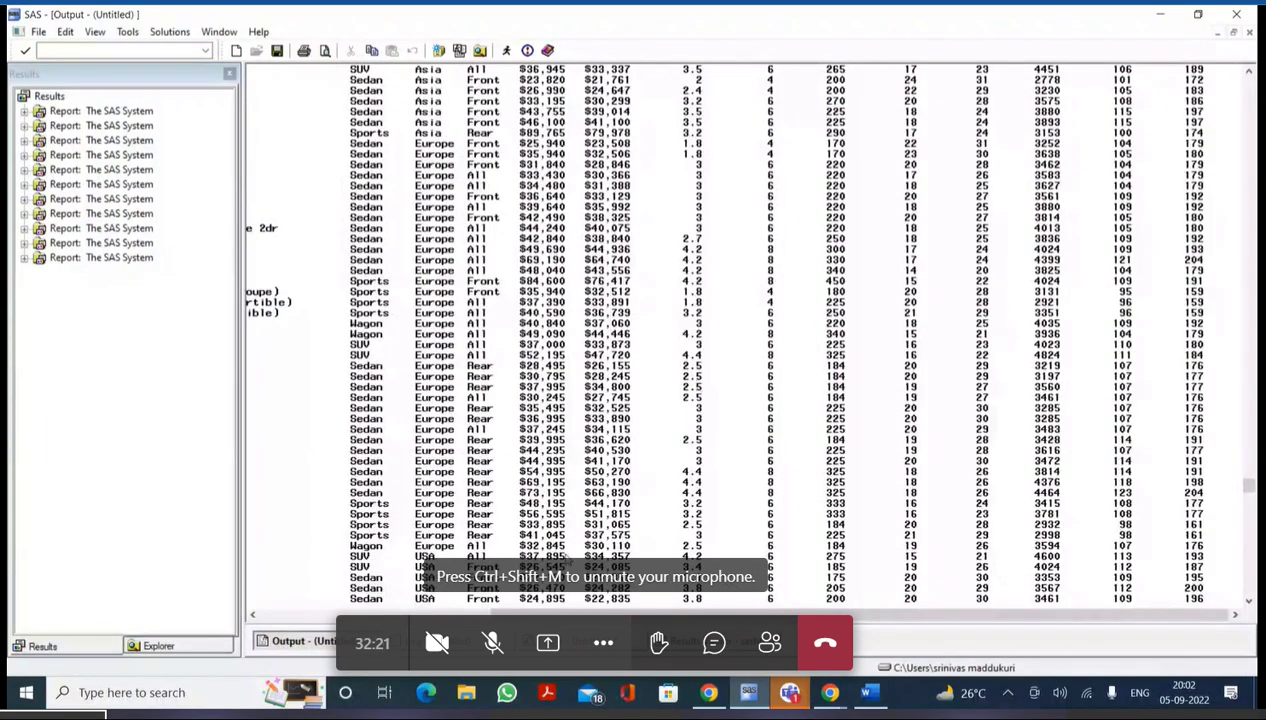
Return to the editor and add the comment /*noexec*/ below the sashelp.cars report step
left_click(285, 616)
scroll(170, 435, "down", 6)
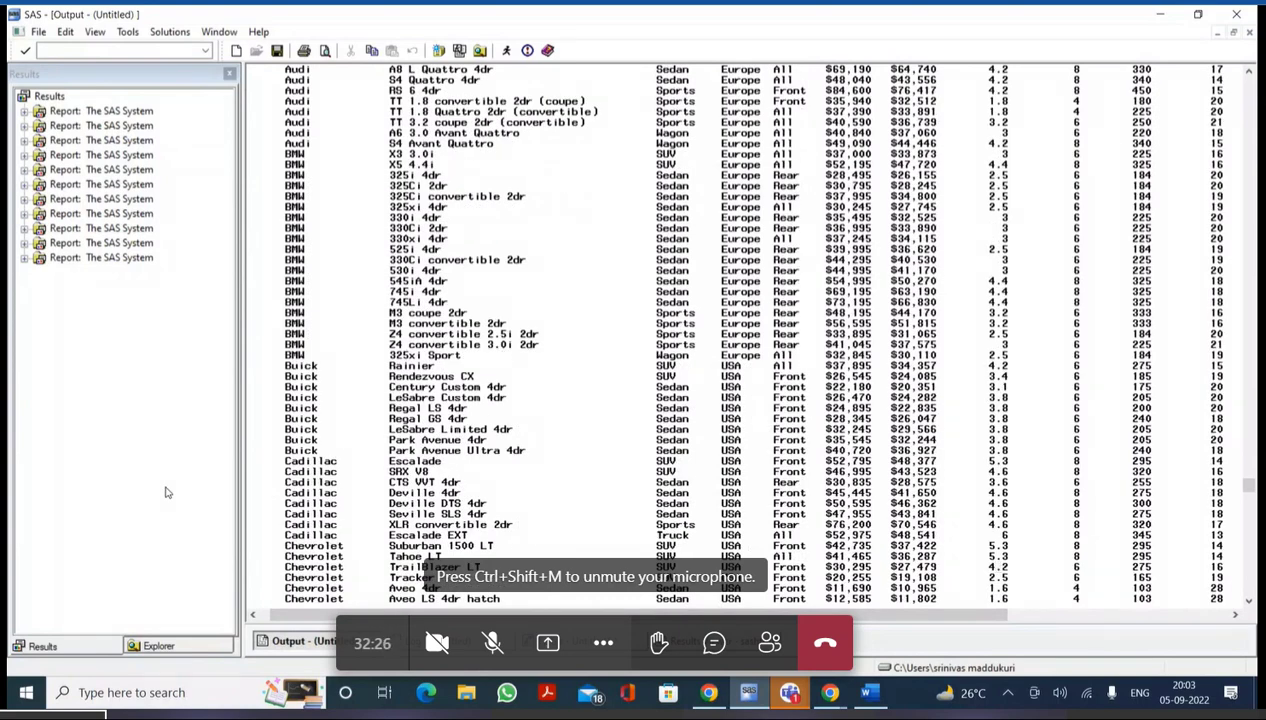
key("ctrl+Tab")
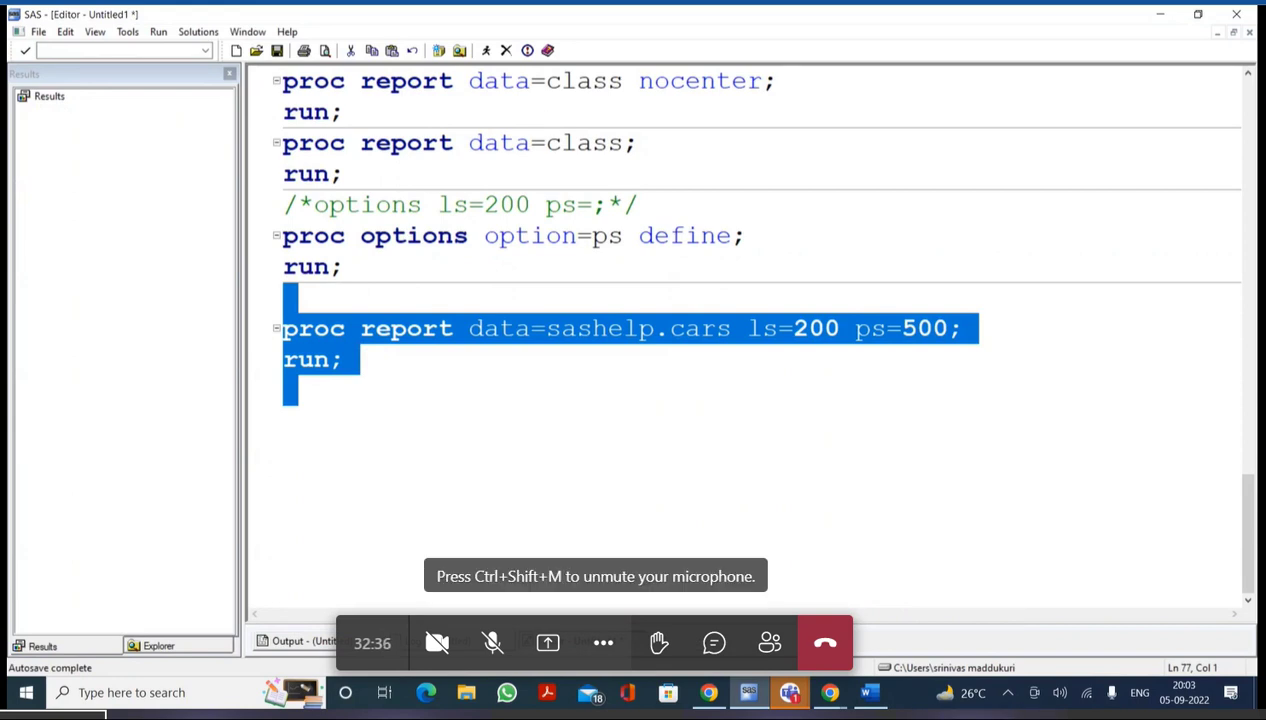
left_click(497, 424)
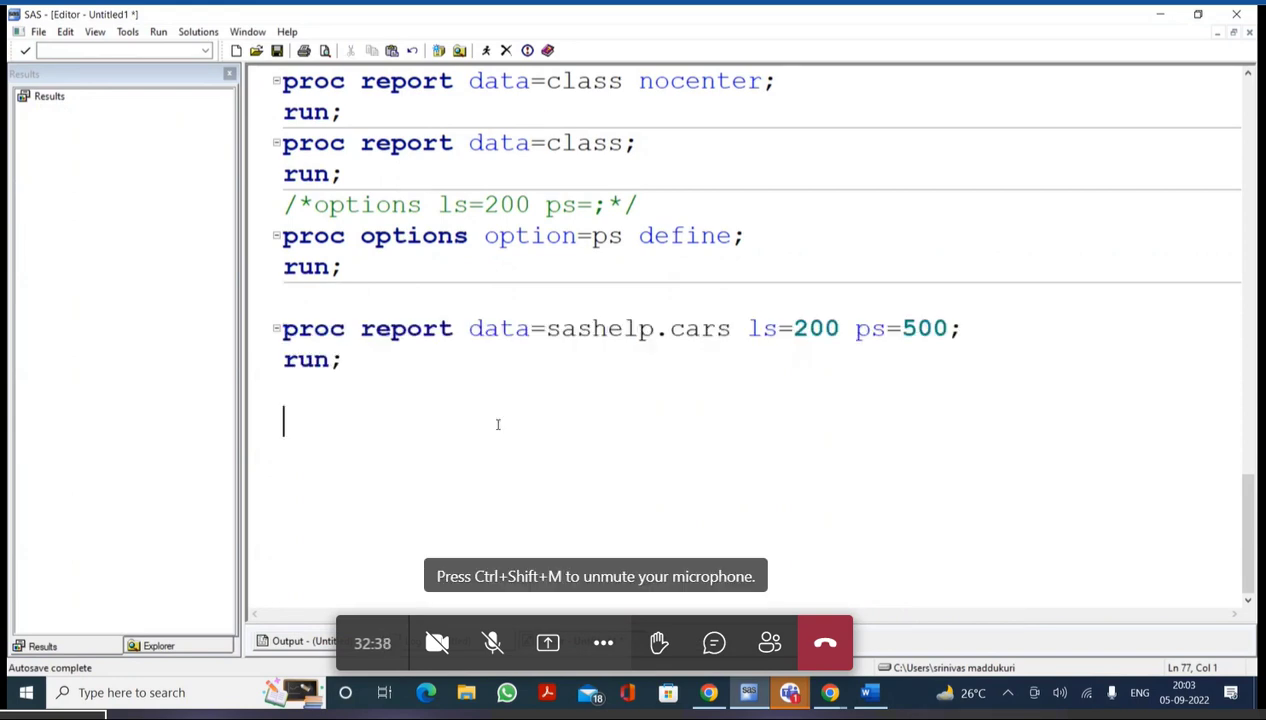
type("n")
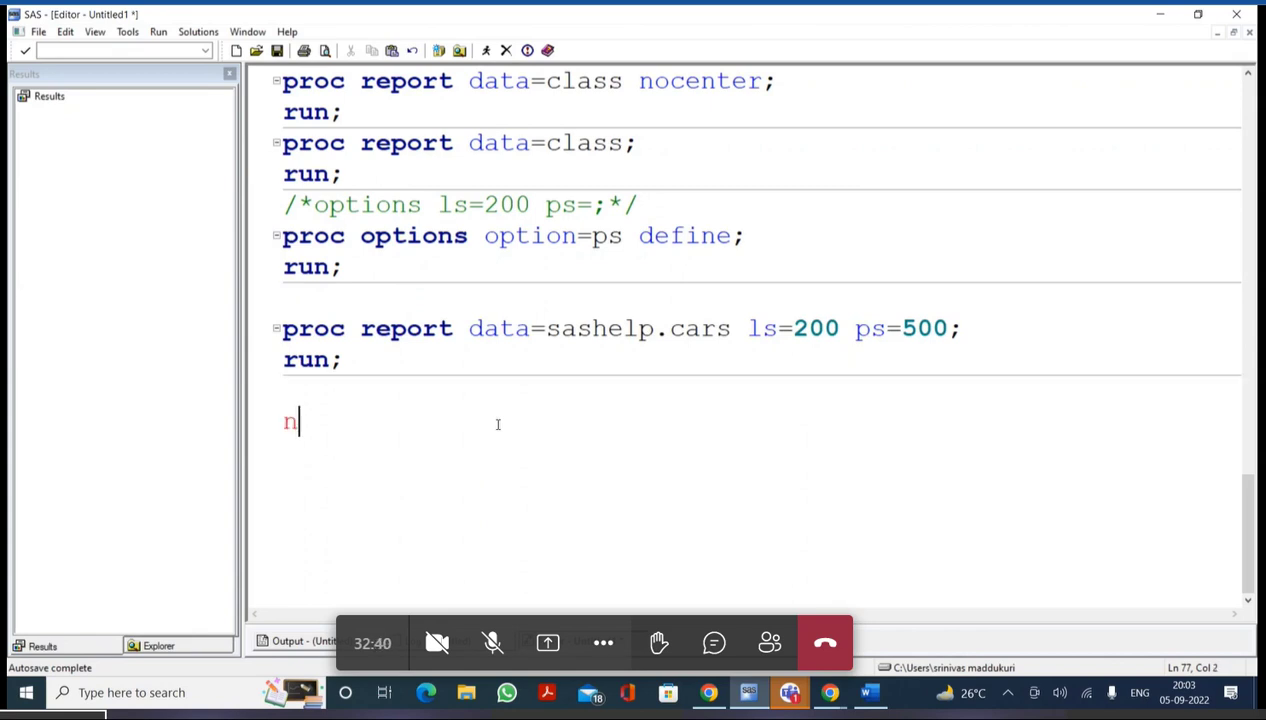
type("oexec")
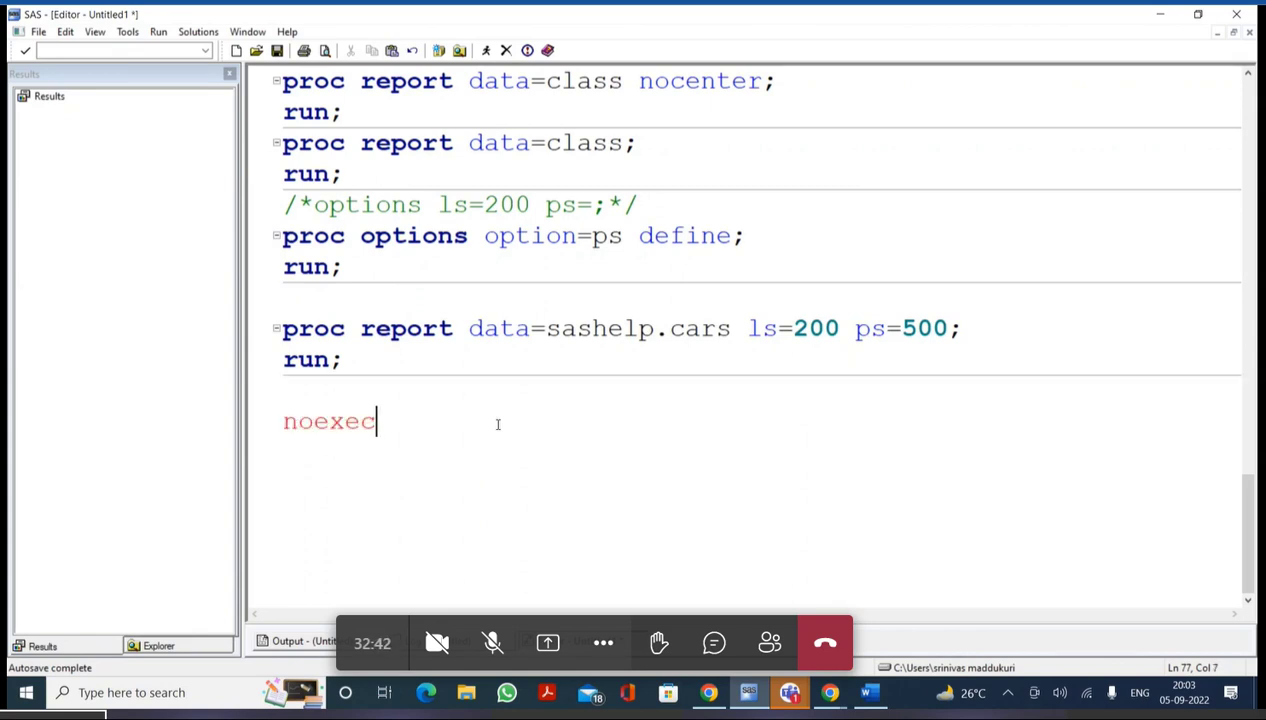
key("ctrl+slash")
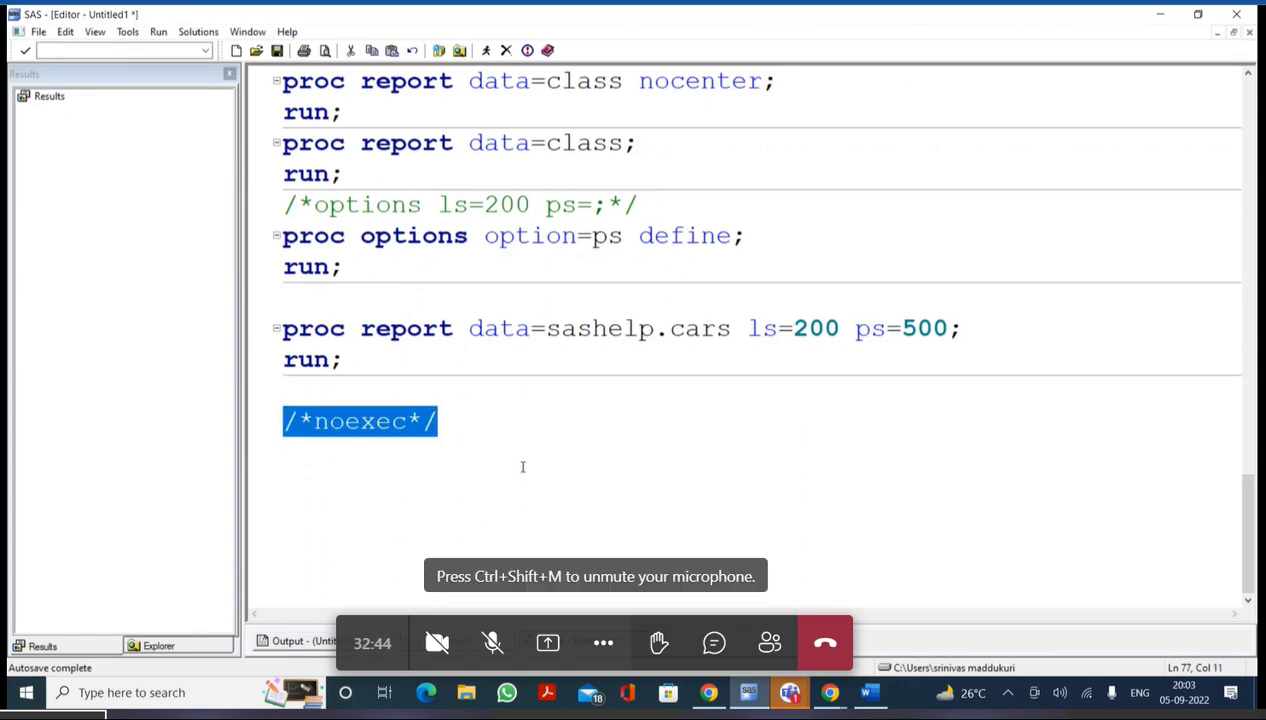
left_click(520, 466)
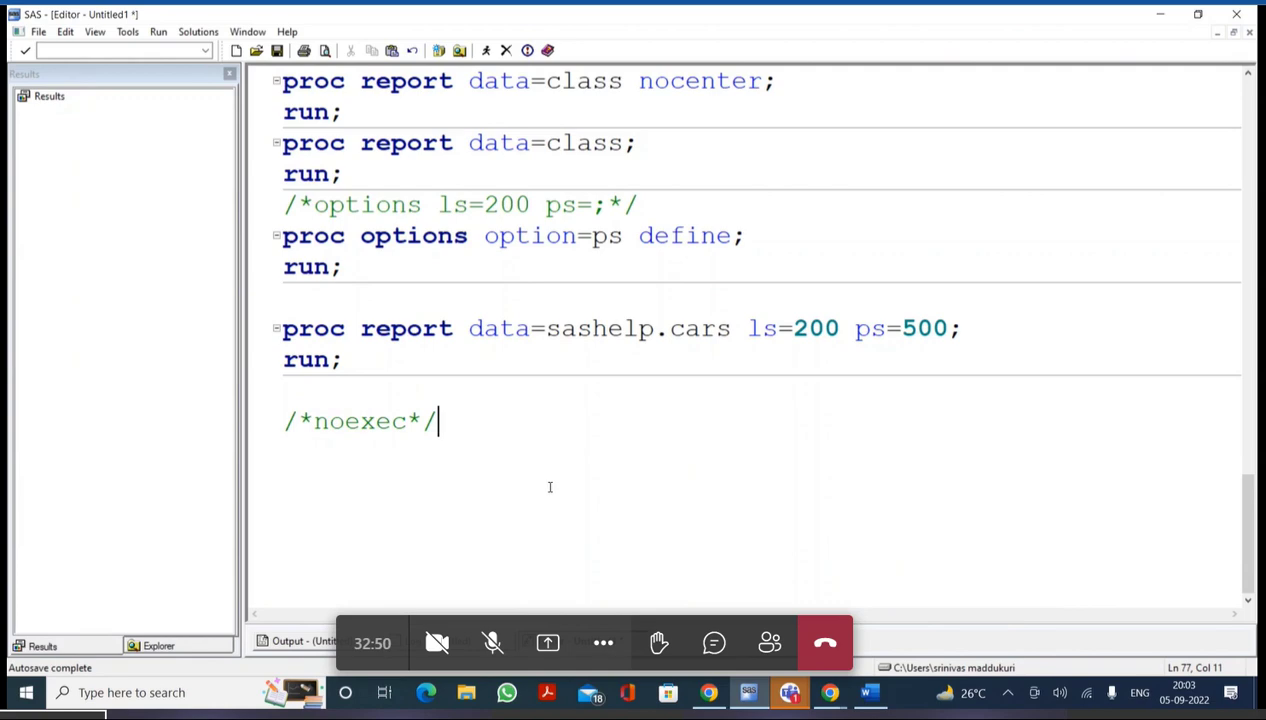
Review the PROC REPORT examples written in the program, from the basic report step to the sashelp.cars step
scroll(566, 499, "up", 5)
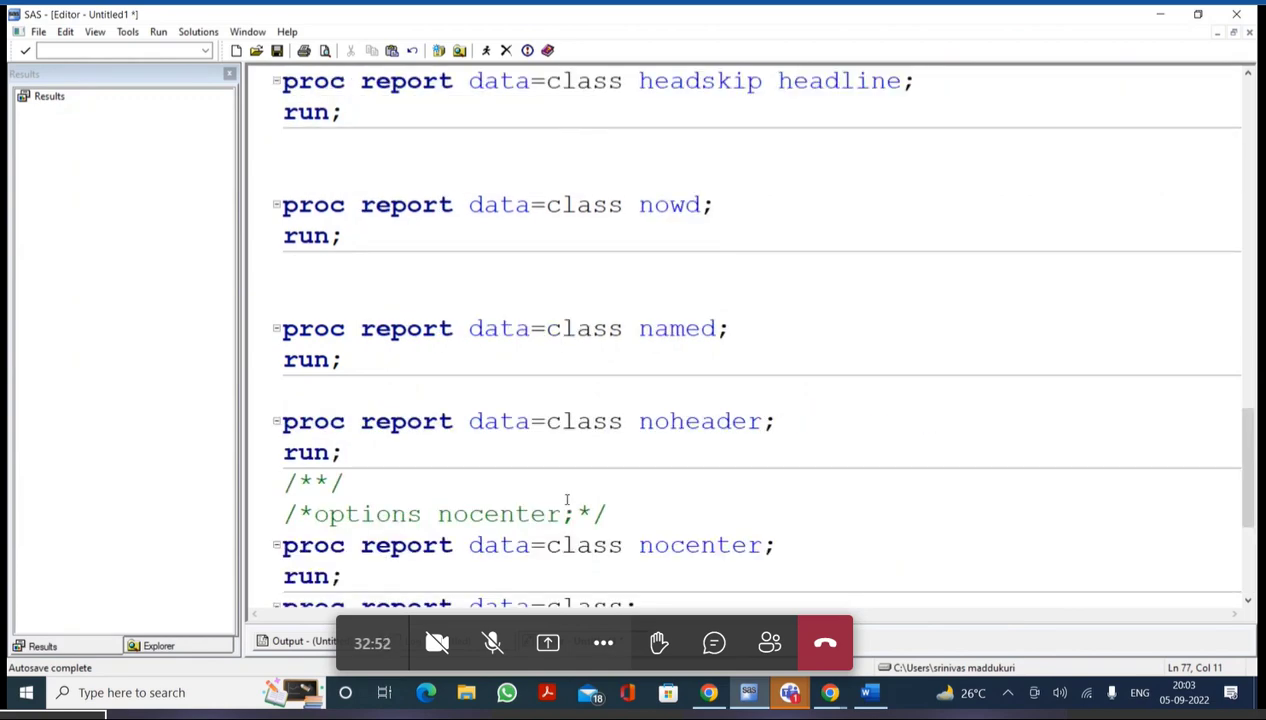
scroll(566, 499, "up", 10)
scroll(566, 499, "up", 2)
scroll(566, 499, "down", 4)
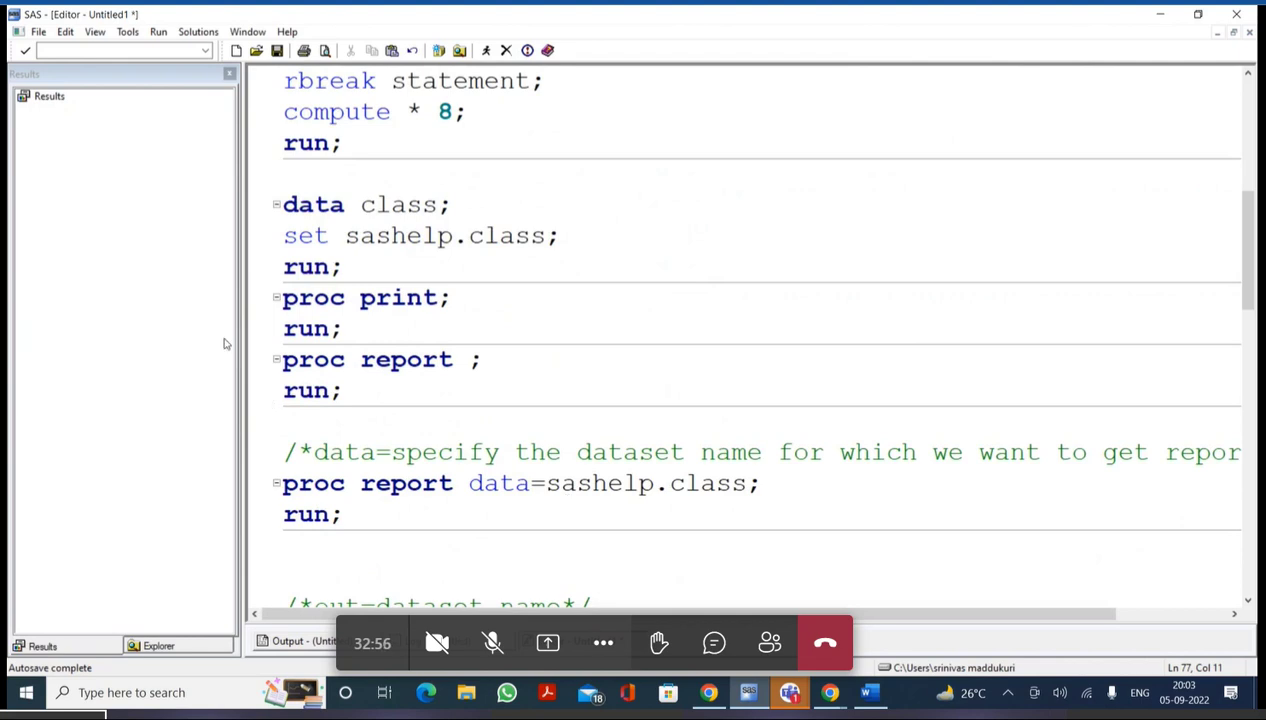
left_click_drag(284, 330, 314, 392)
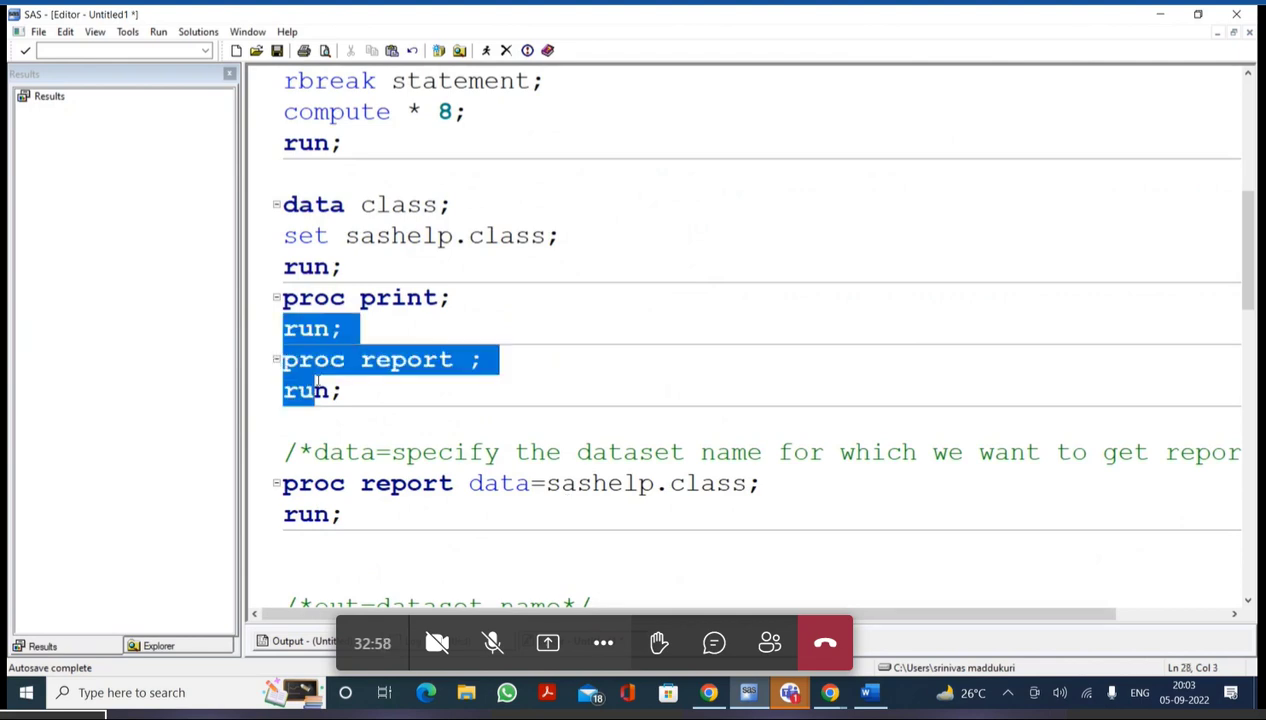
left_click_drag(329, 455, 484, 578)
scroll(349, 506, "down", 2)
scroll(527, 460, "down", 5)
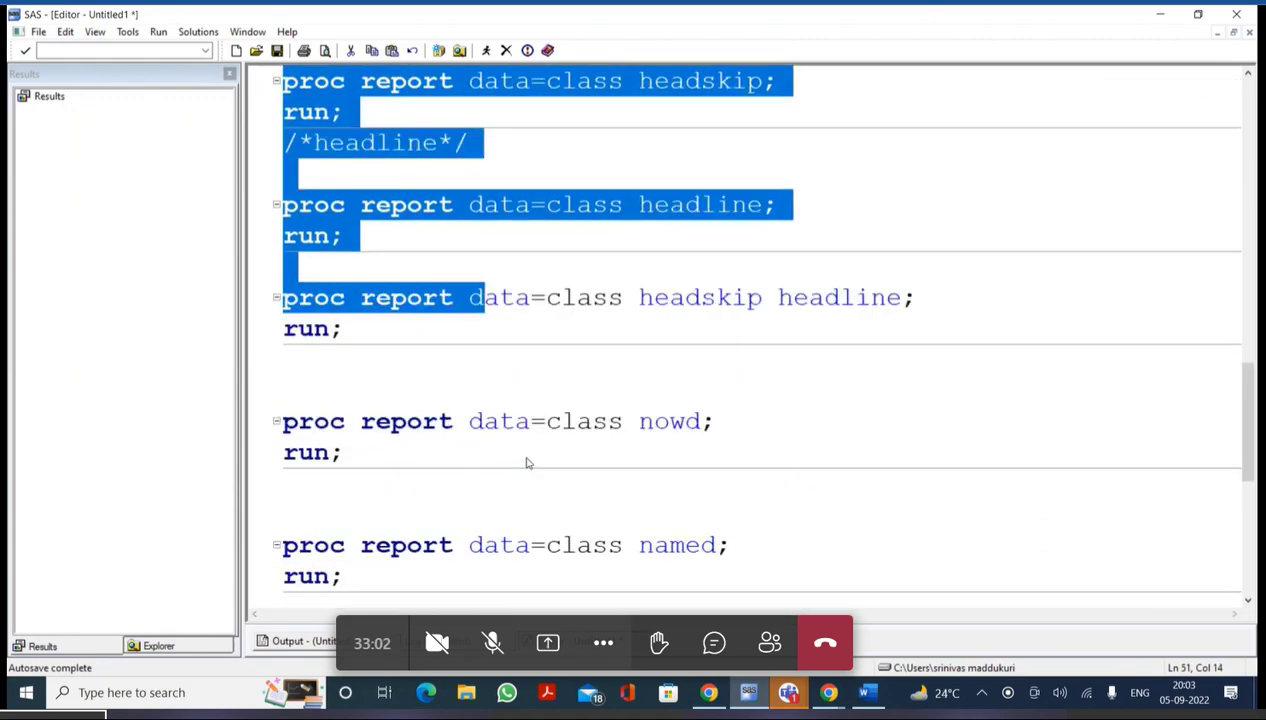
scroll(527, 460, "down", 2)
scroll(527, 460, "down", 2)
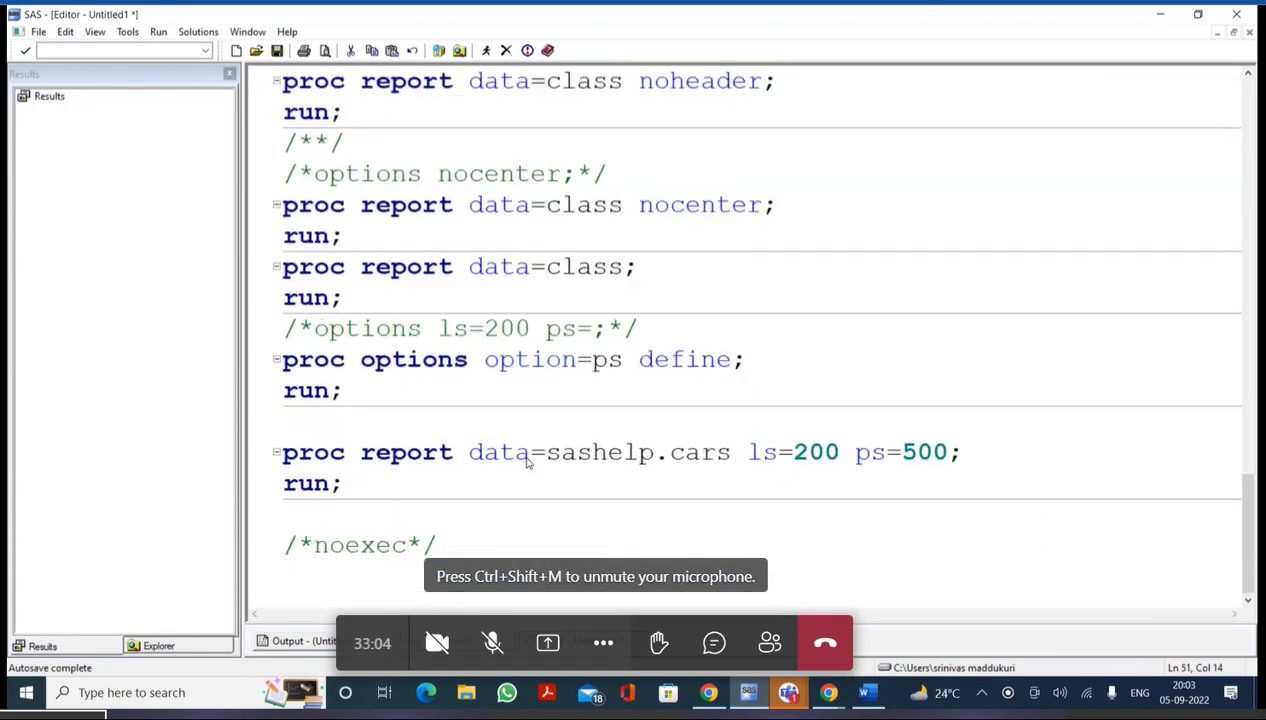
scroll(527, 460, "down", 6)
scroll(527, 460, "up", 6)
scroll(527, 460, "up", 4)
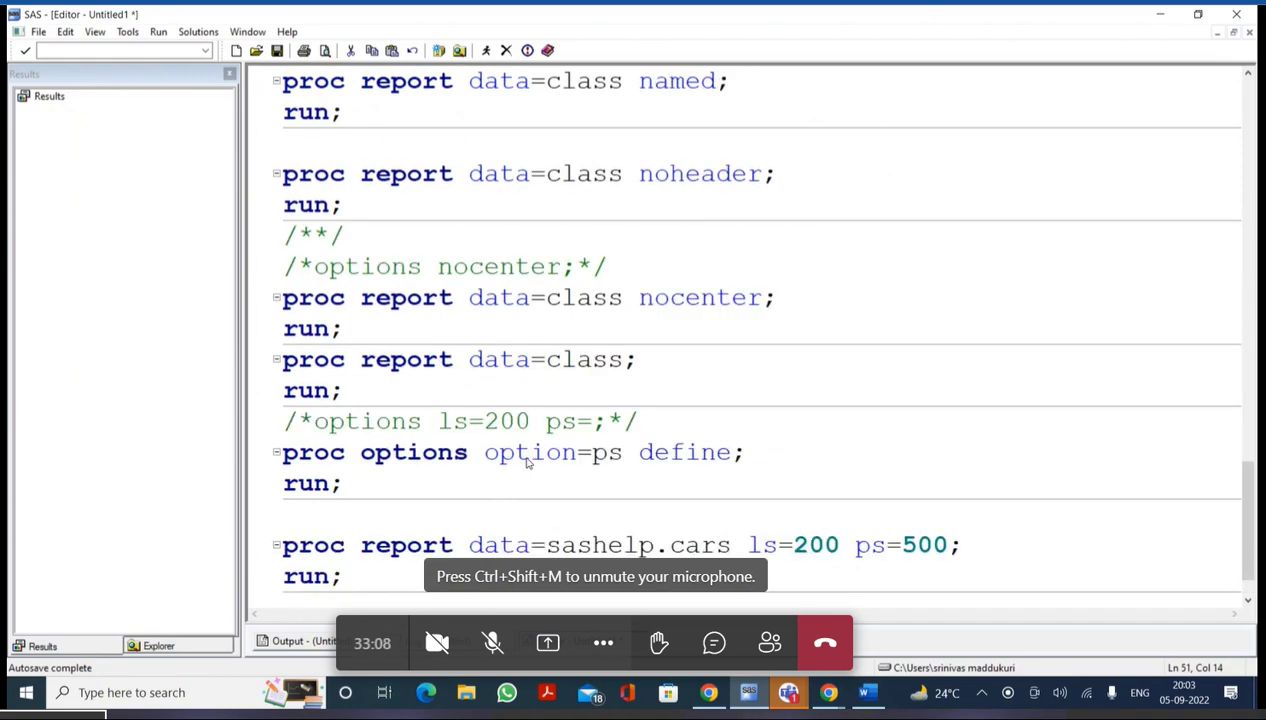
left_click(594, 185)
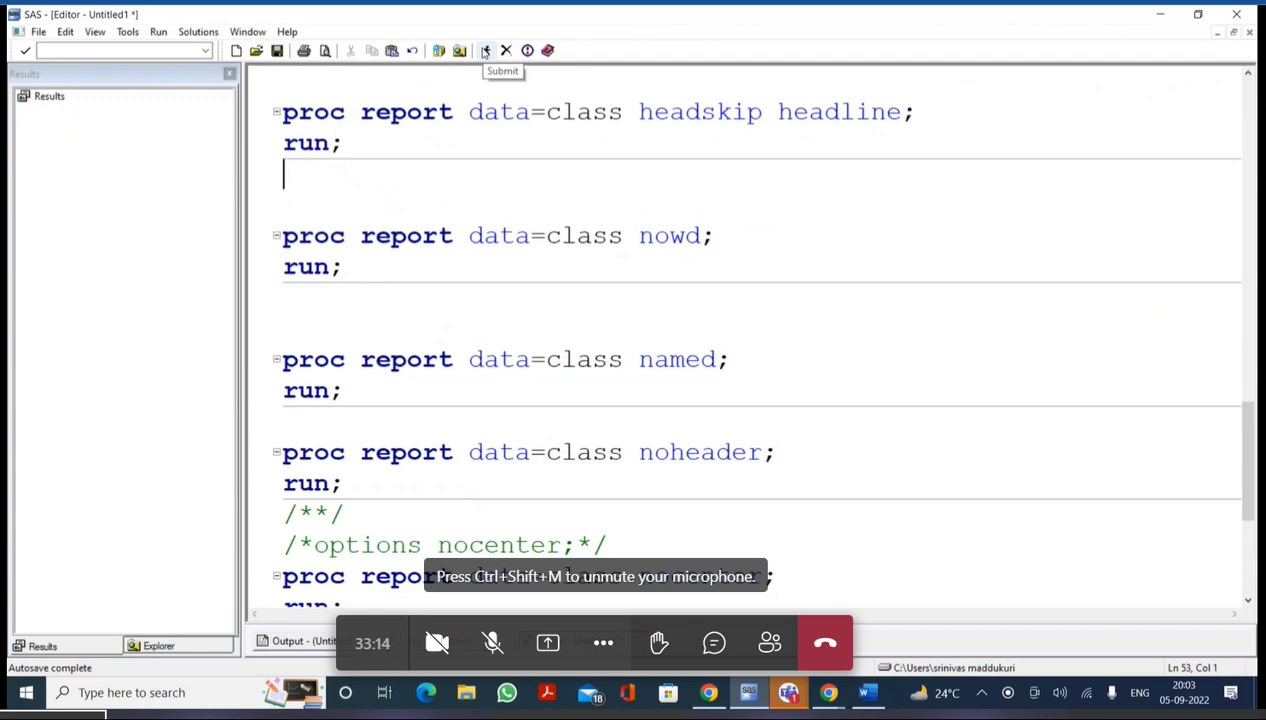
left_click(484, 51)
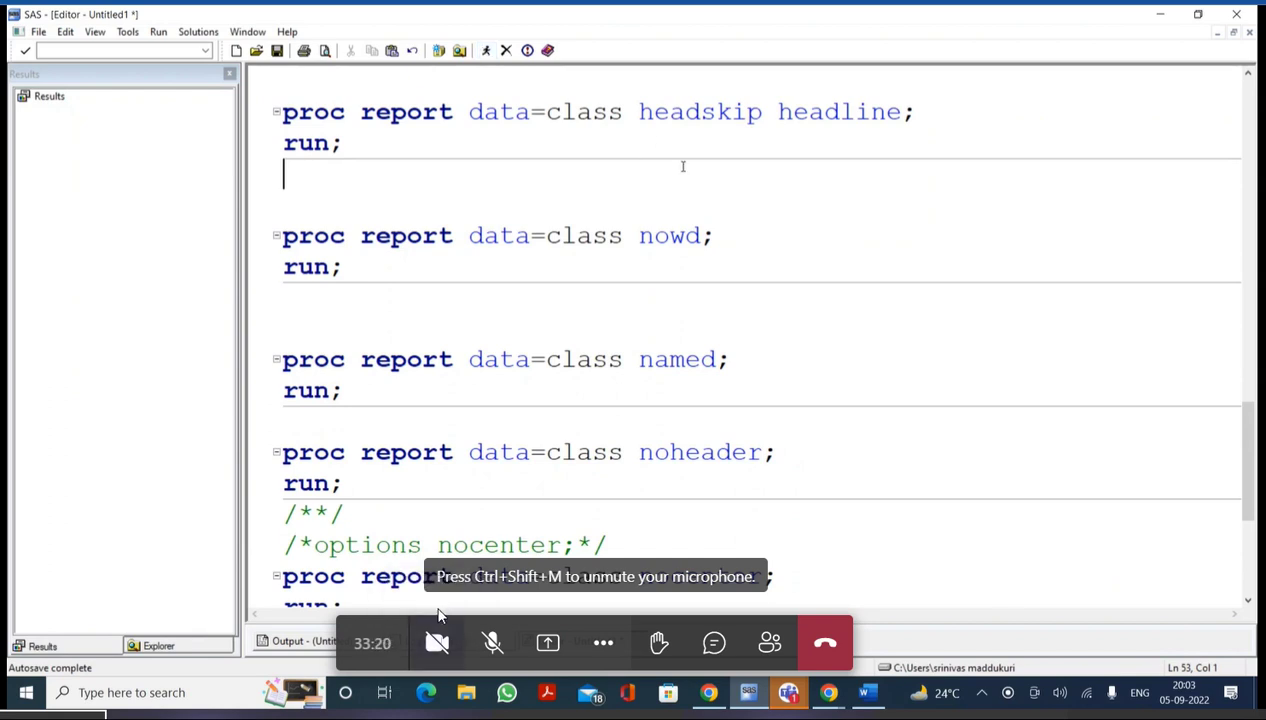
left_click(491, 645)
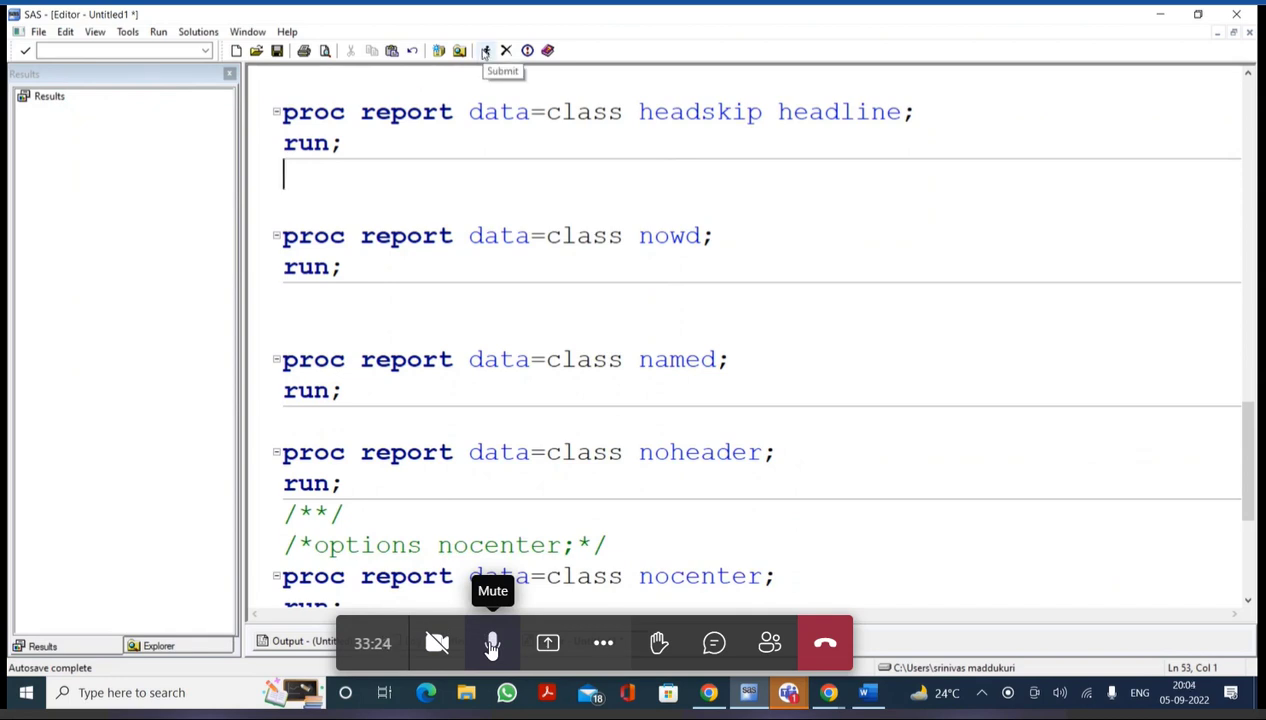
left_click(491, 645)
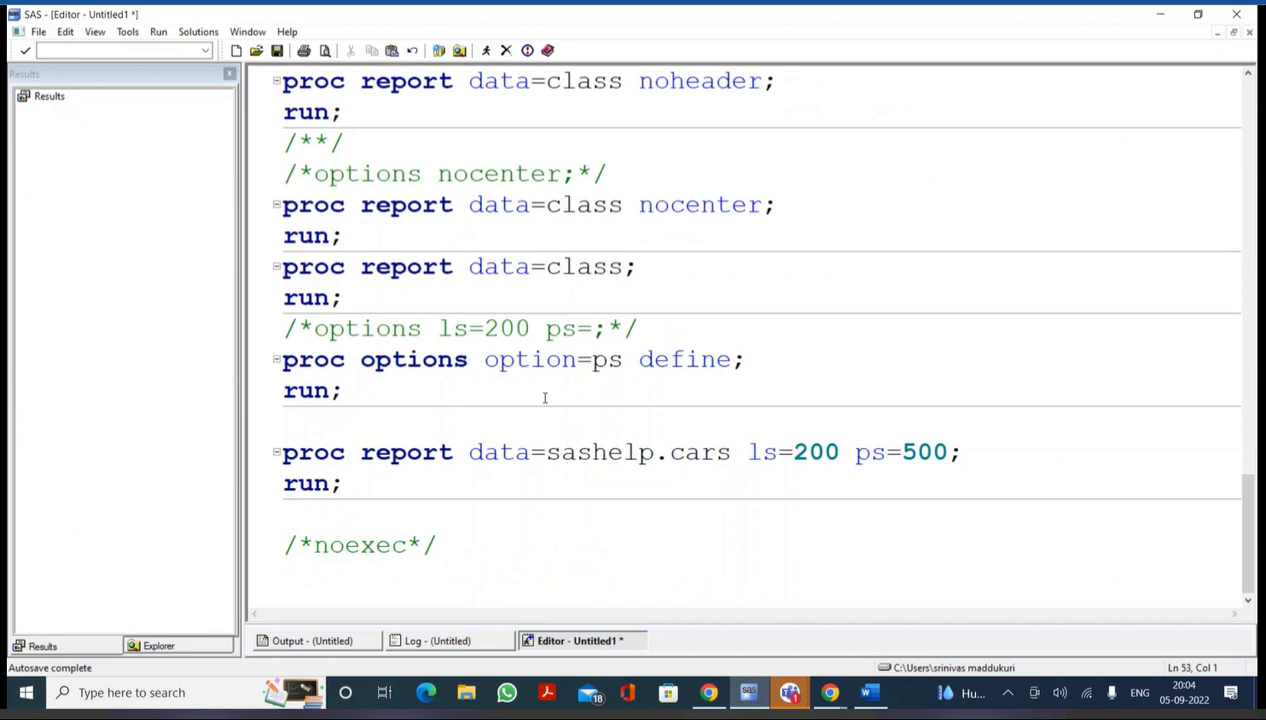
Add the noexec option after ps=500 in the sashelp.cars PROC REPORT statement
scroll(540, 392, "down", 6)
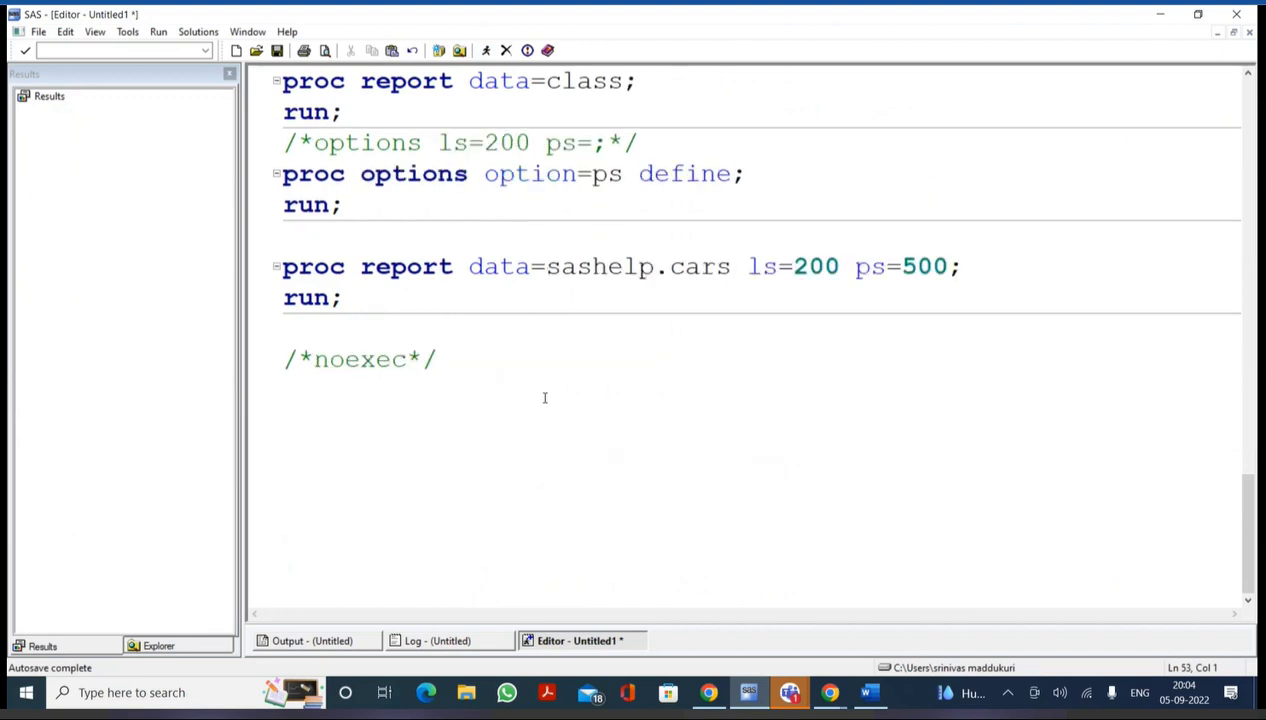
left_click(957, 265)
type("noexec")
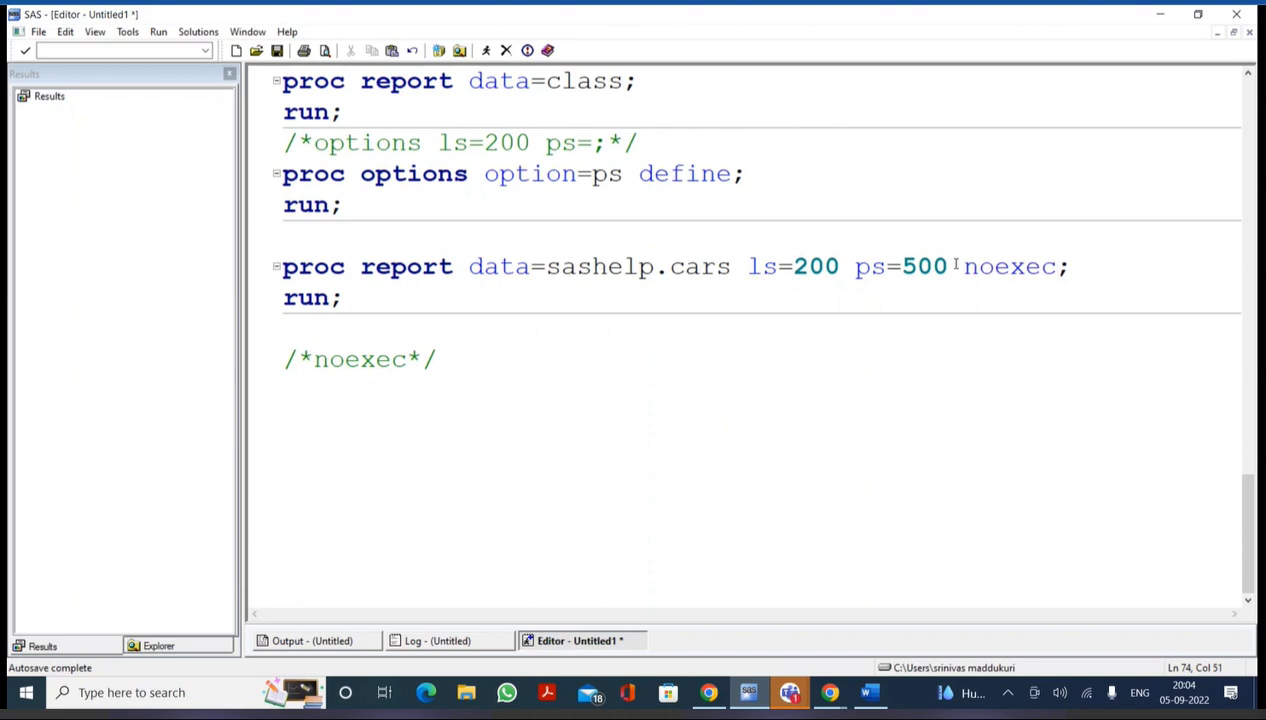
left_click(375, 315)
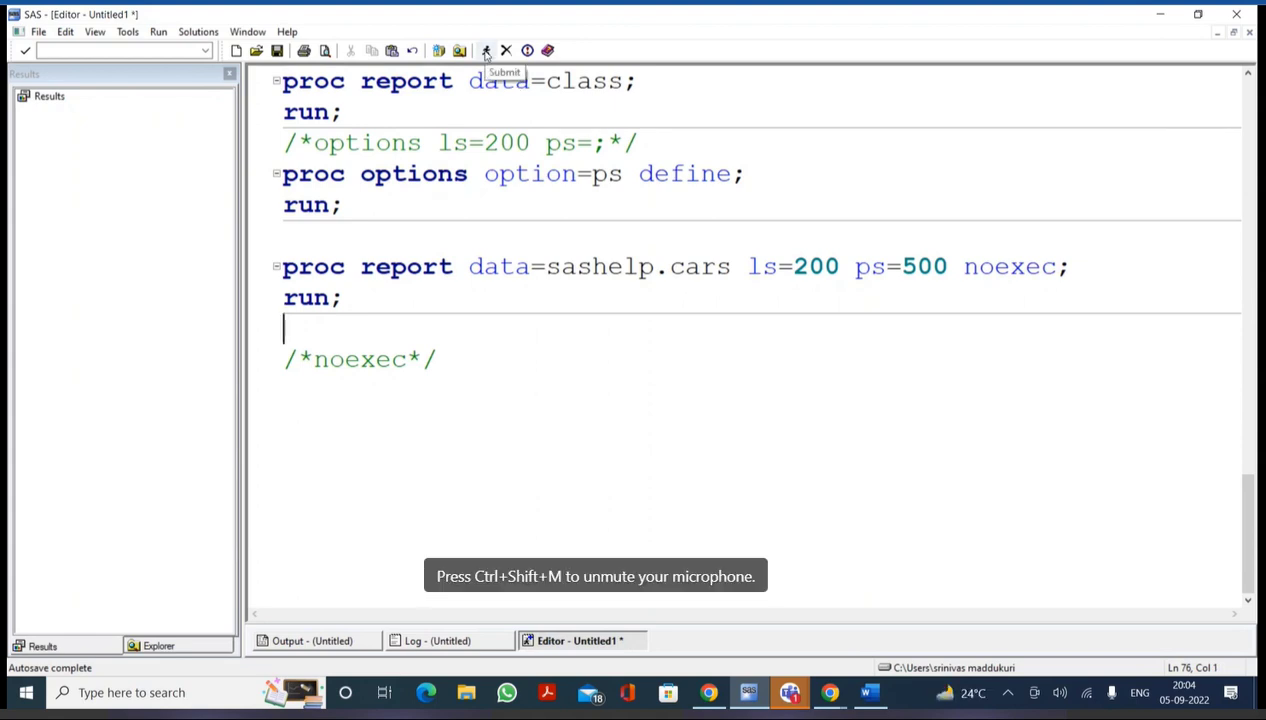
left_click_drag(515, 232, 547, 293)
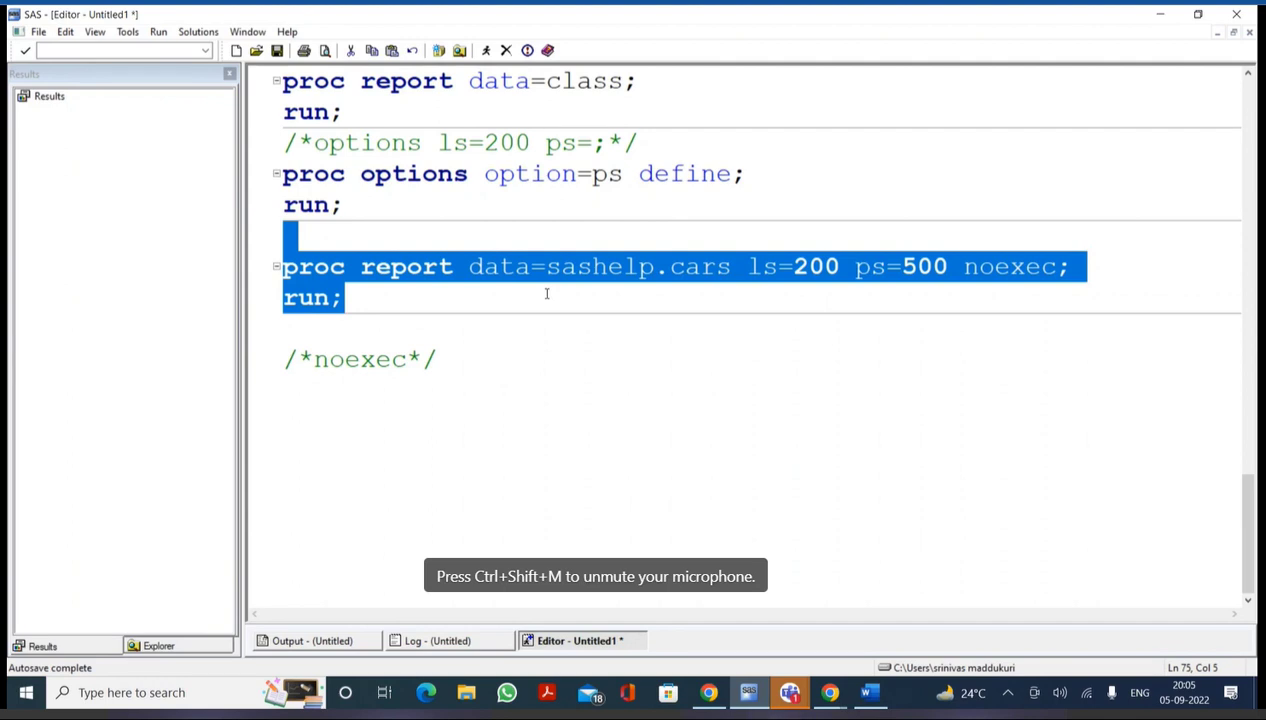
Start a new proc report statement below the noexec comment, with data= and out= on separate lines
left_click(500, 421)
key("Return")
key("Return")
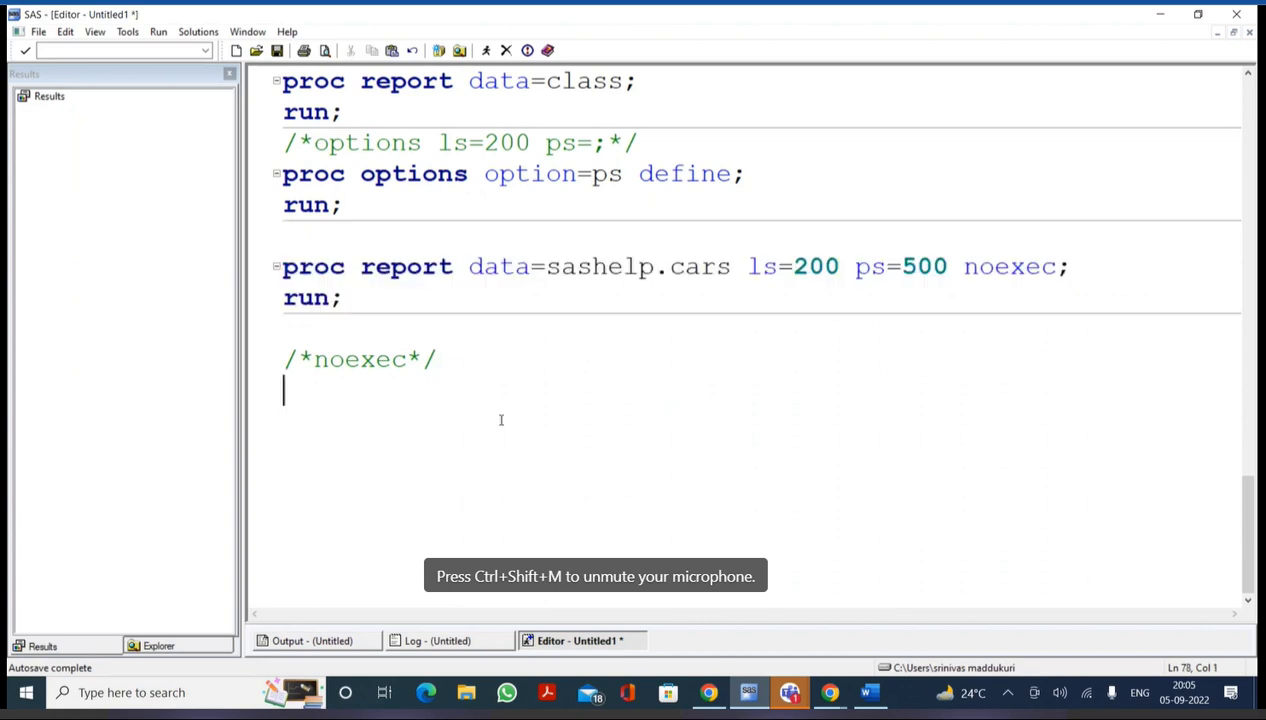
type("proc ")
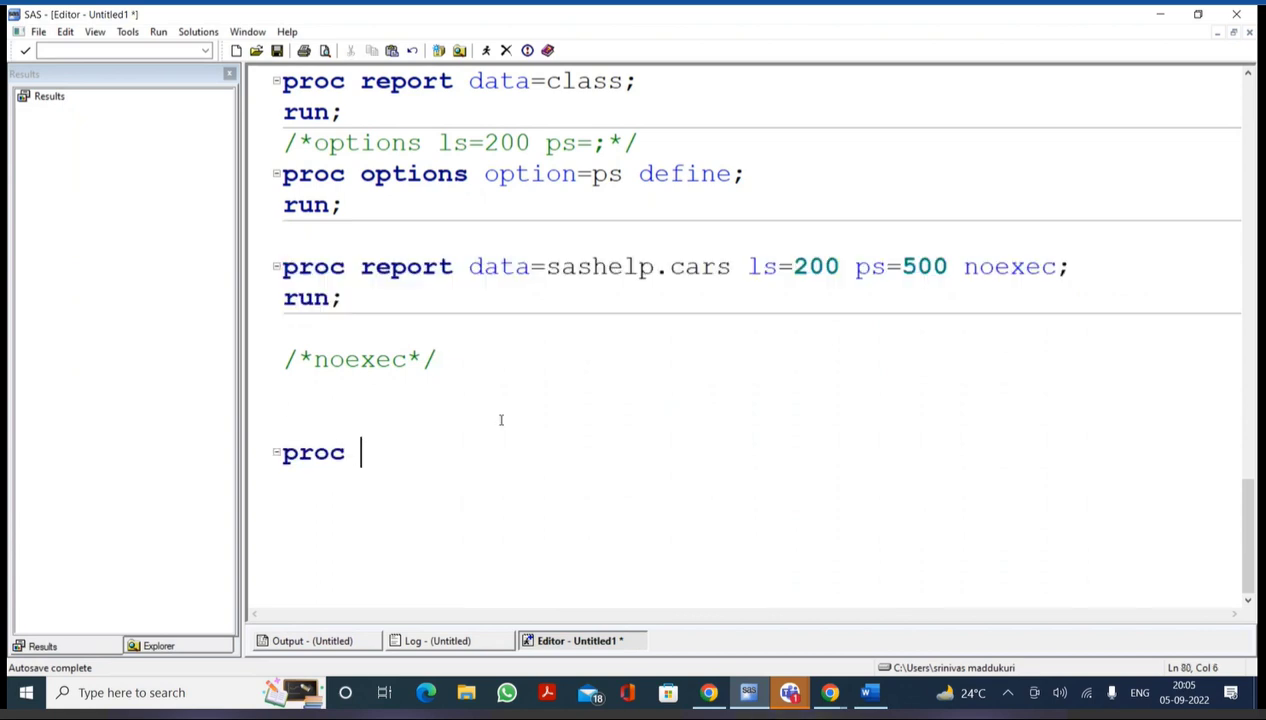
type("report data=")
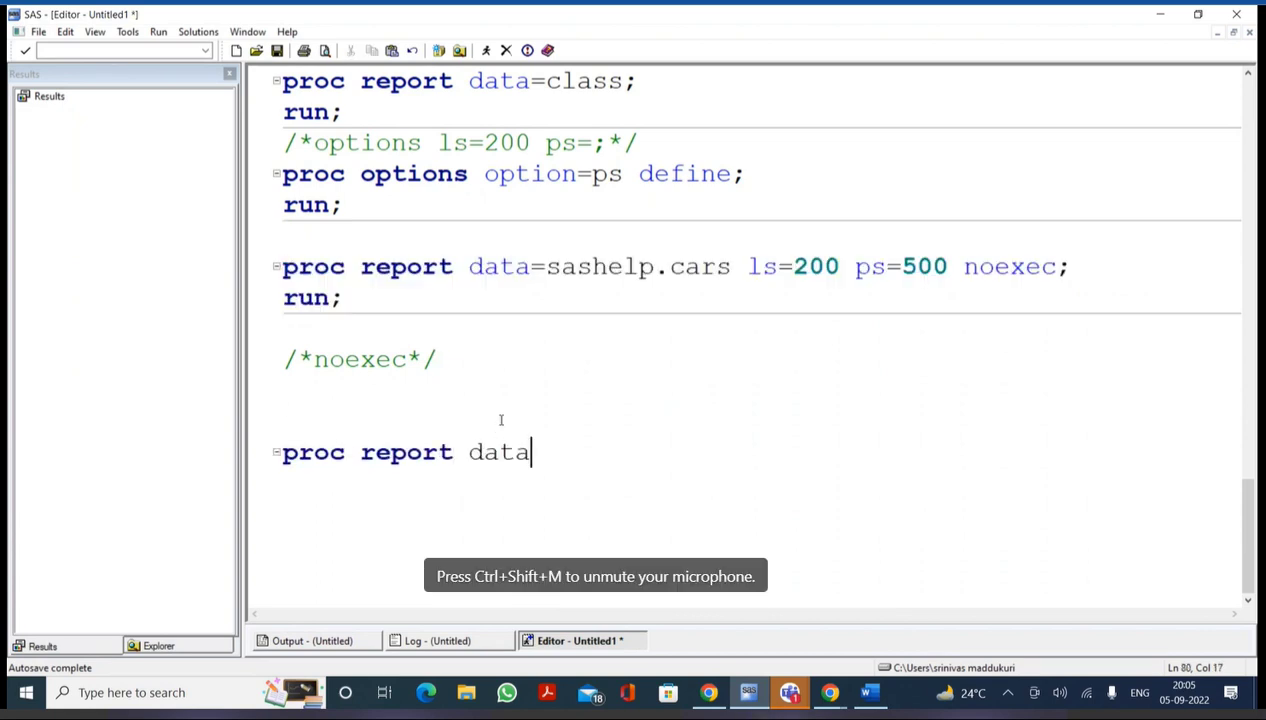
key("Return")
type("out=")
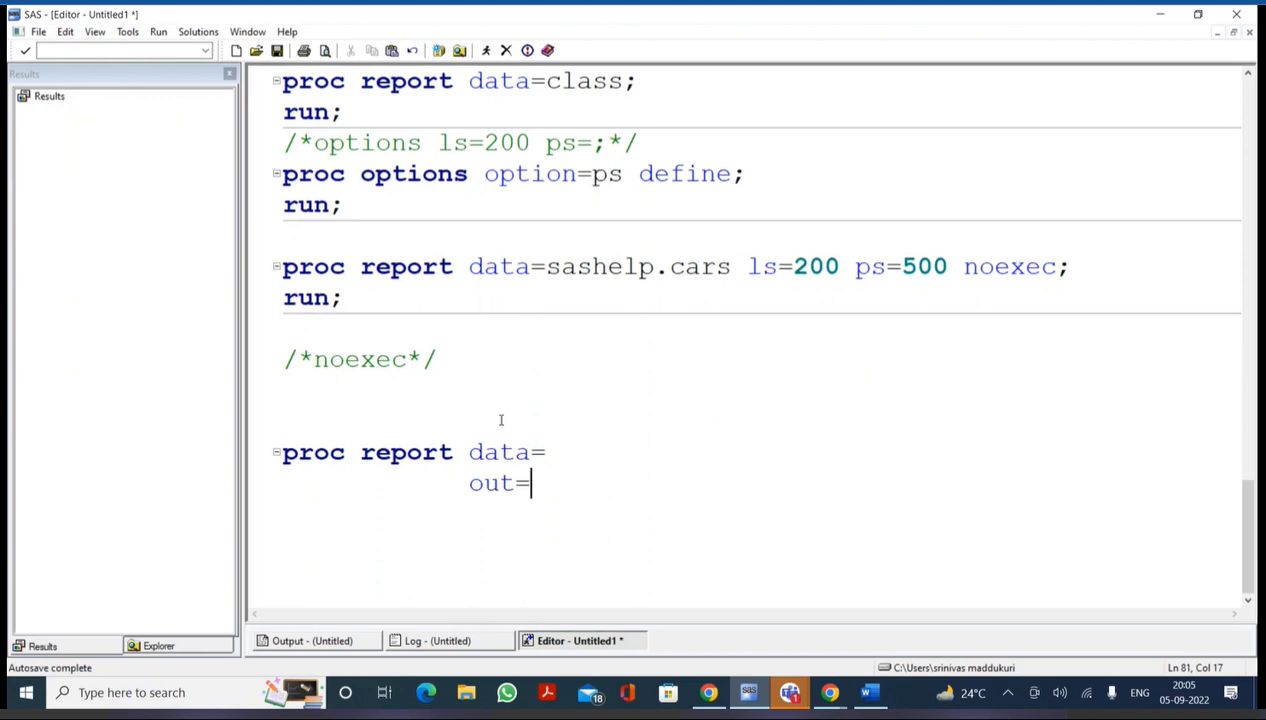
key("Return")
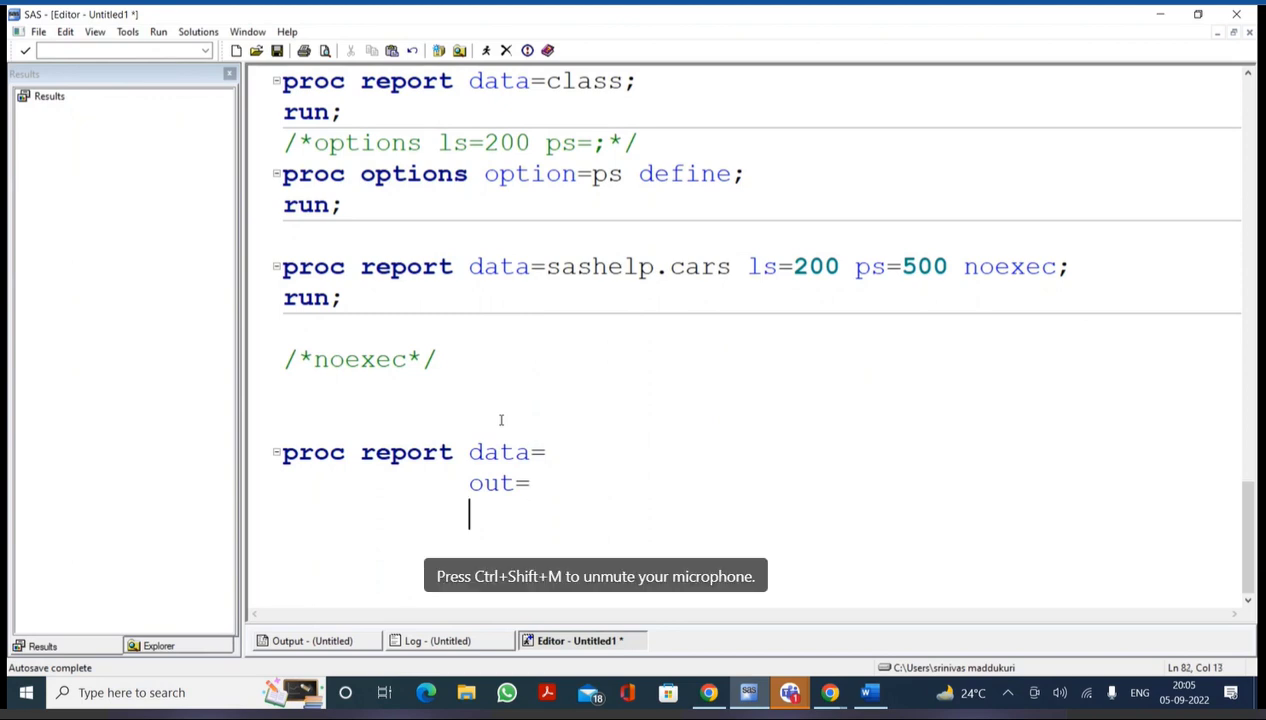
List the box, headskip and headline options on separate lines under out= in the new proc report statement
type("box")
key("Return")
type("headskip")
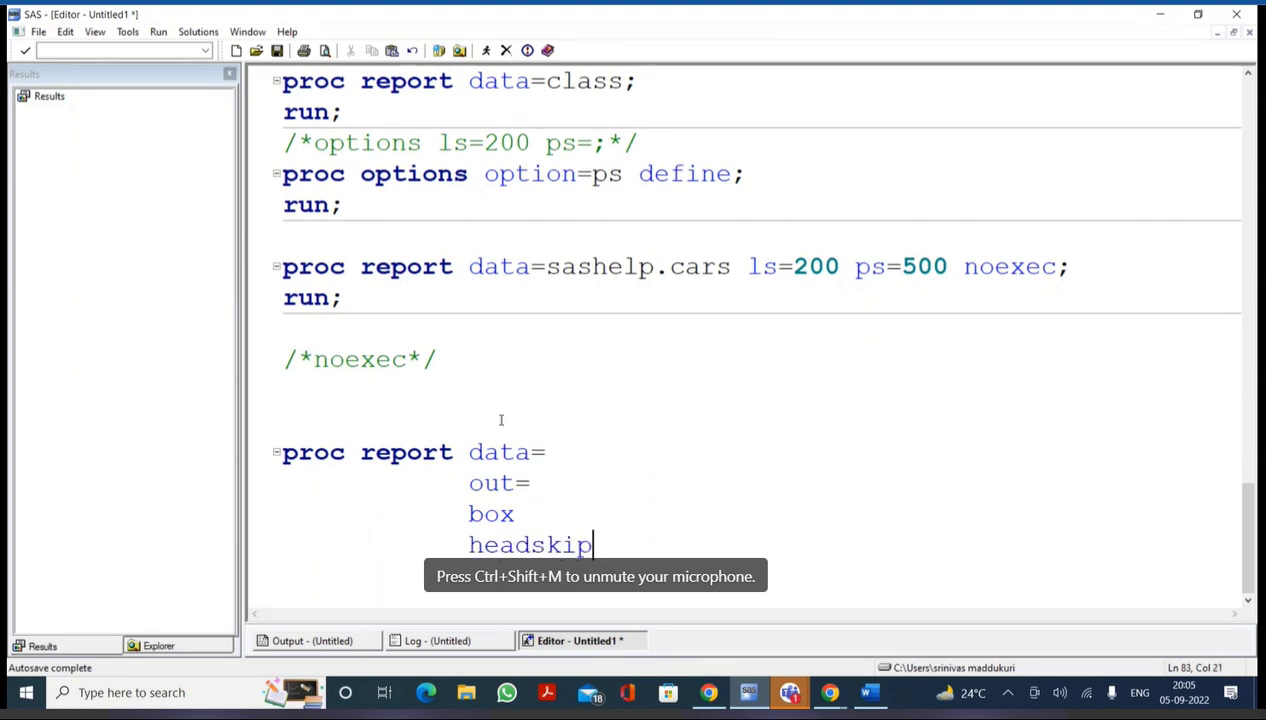
key("Return")
type("headline")
key("Return")
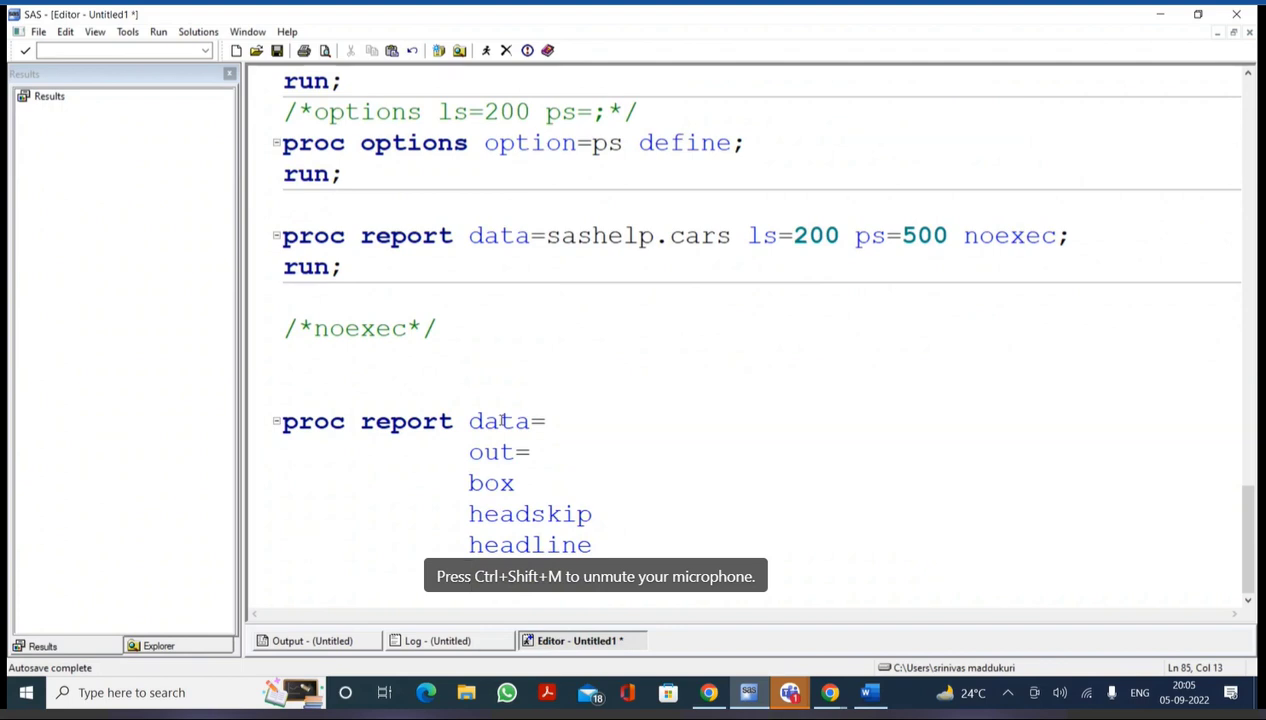
Continue the option list with named, noheader and center/nocenter, each on its own line
type("split")
key("Return")
type("no")
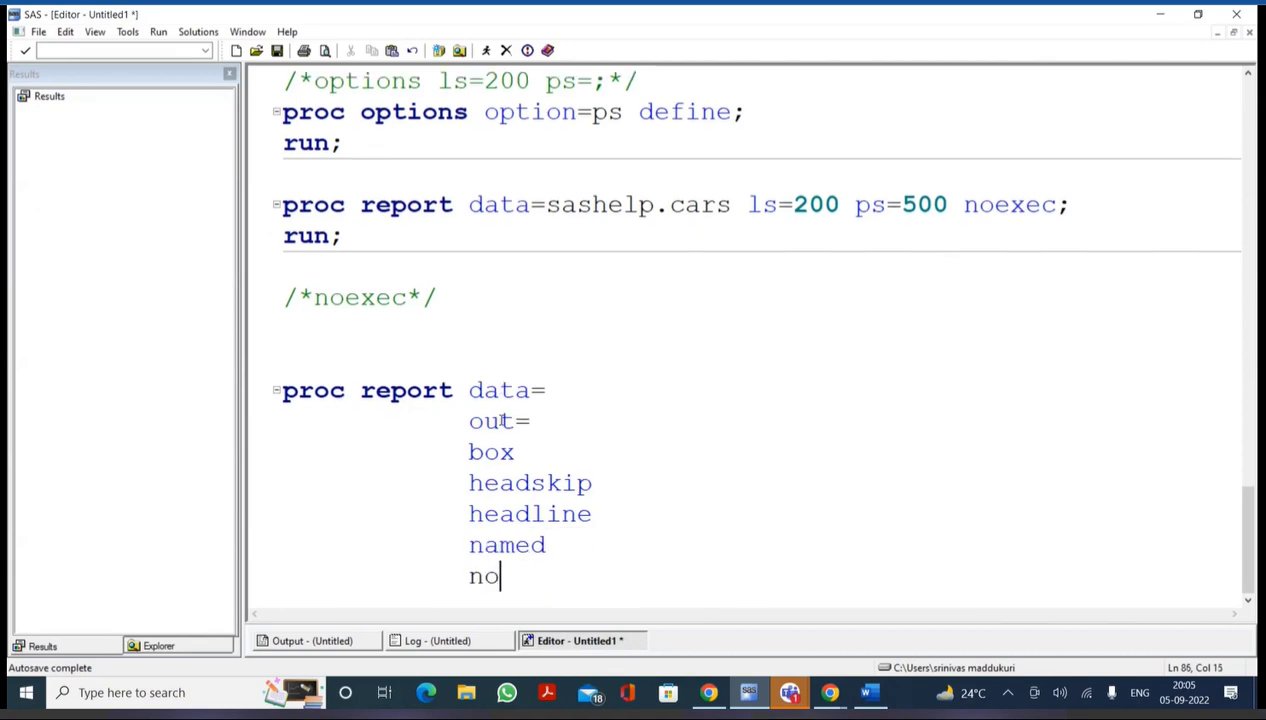
type("header")
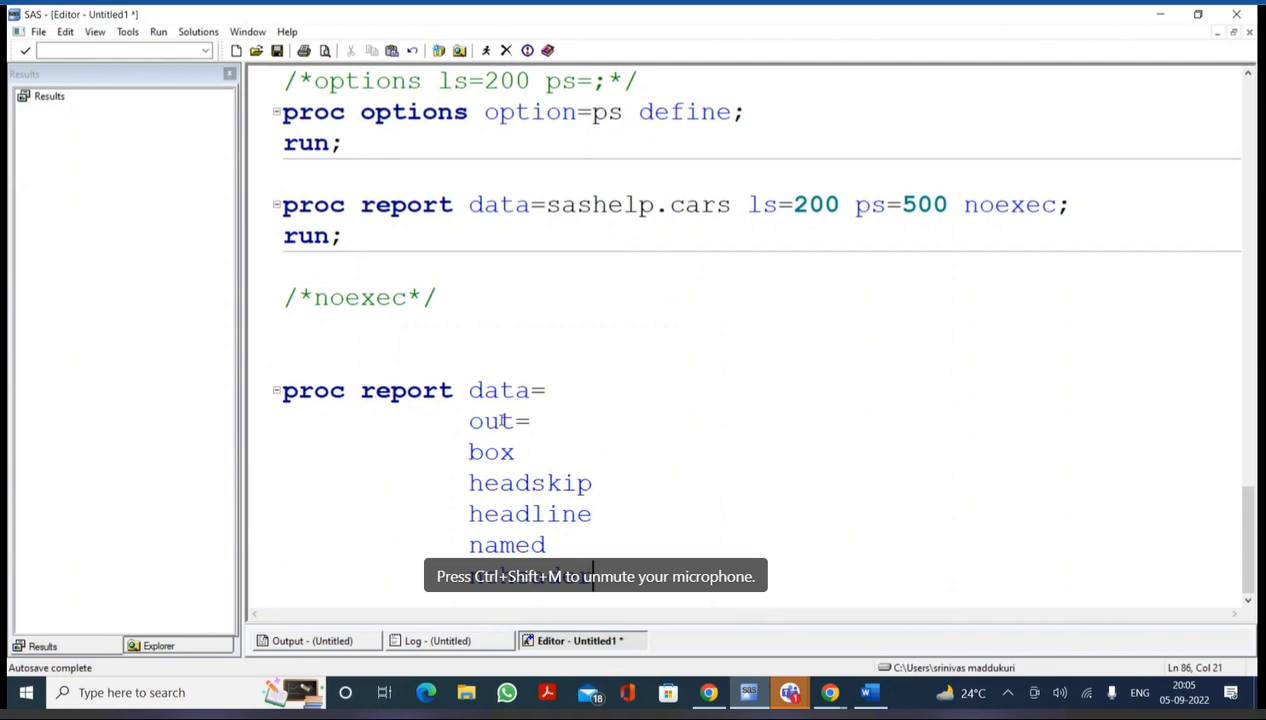
key("Return")
type("split=/ /*split")
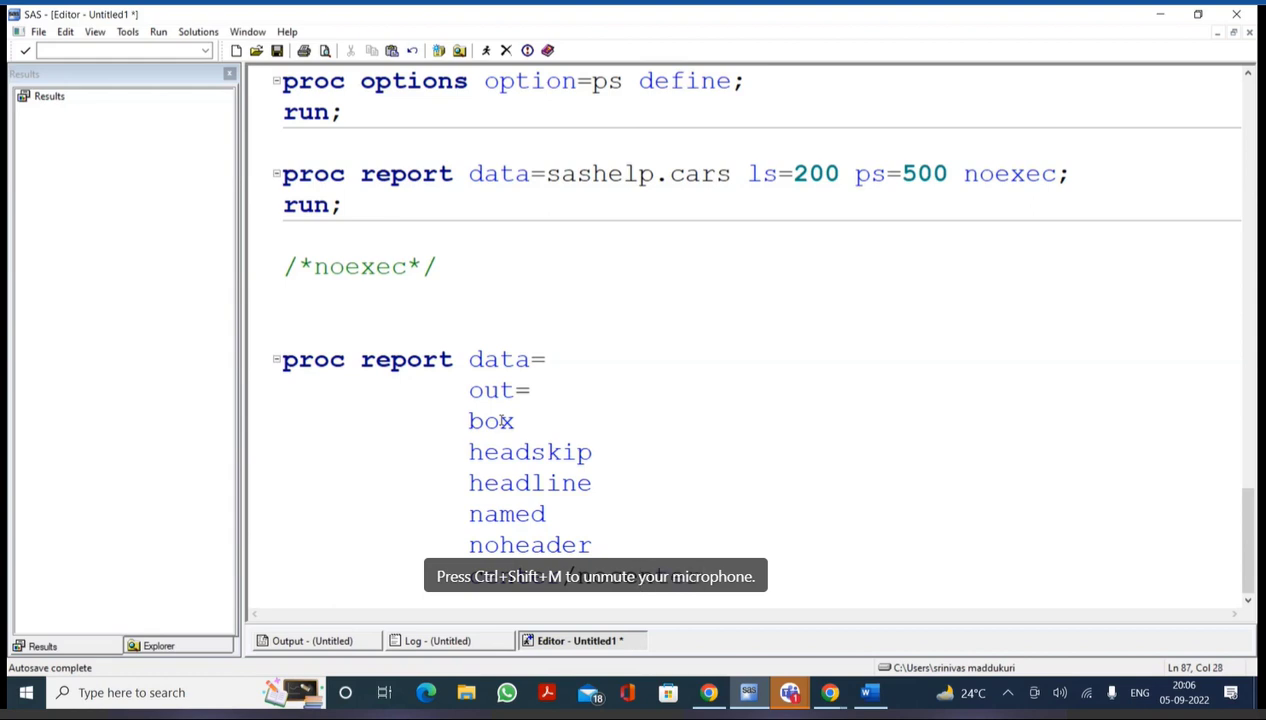
Add ps=, ls=, noexec and windows on separate lines below center/nocenter in the option list
key("Return")
type("spa")
key("Return")
type("ls=")
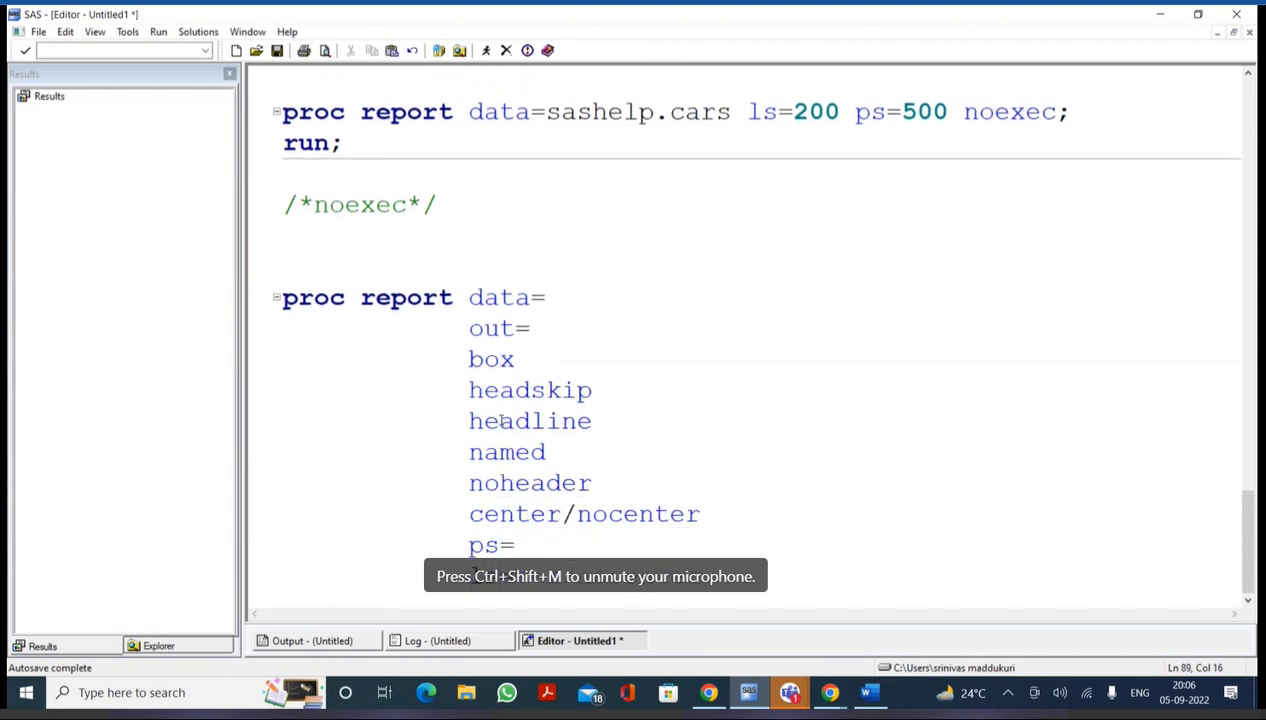
key("Return")
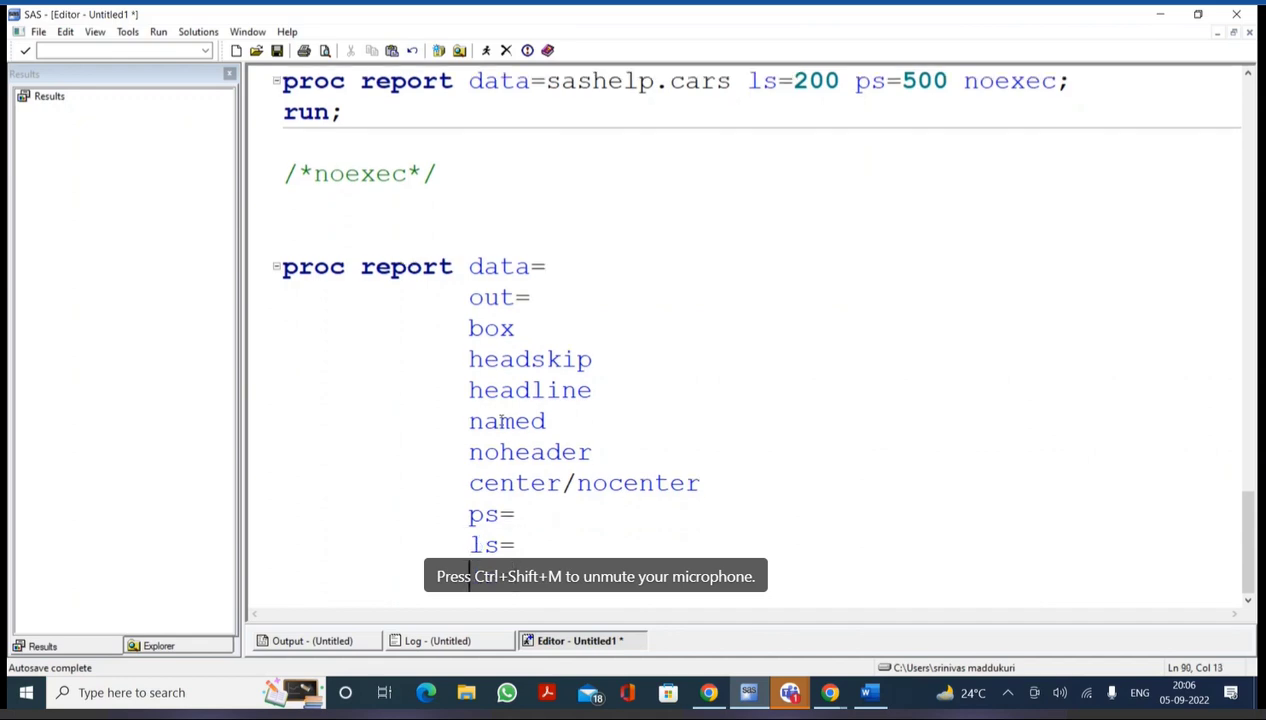
type("noexec")
key("Return")
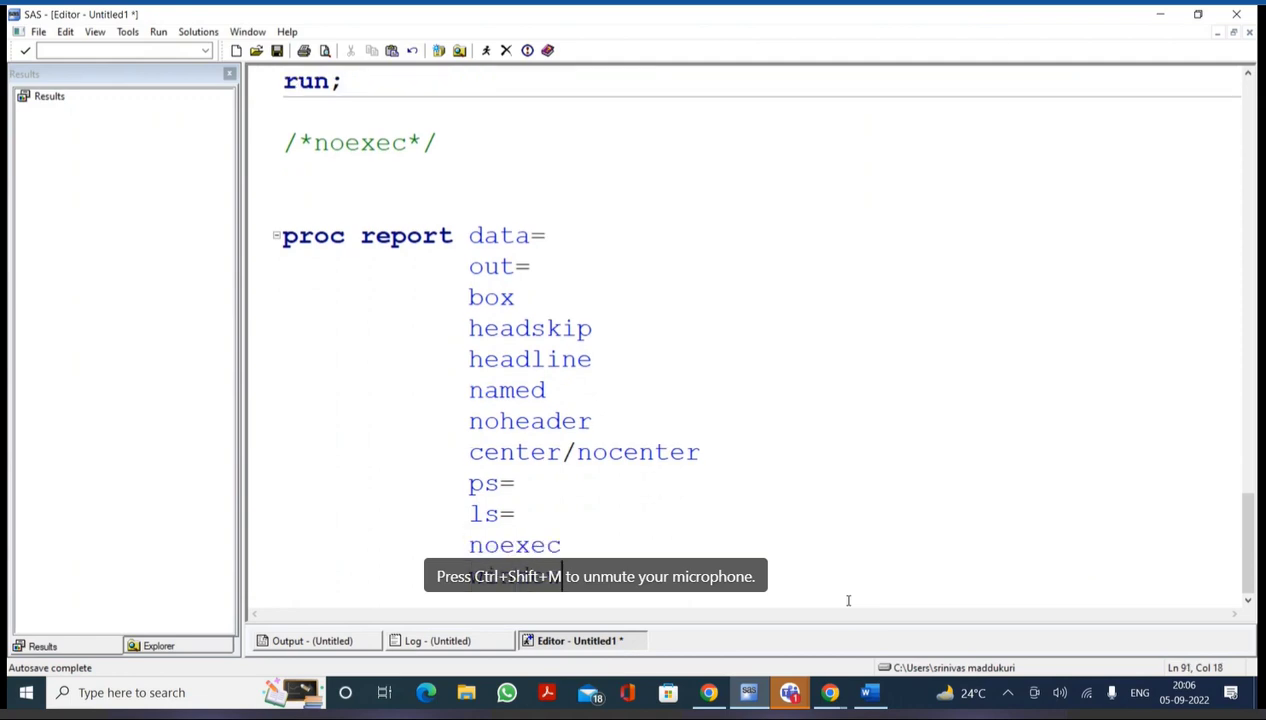
type("windows")
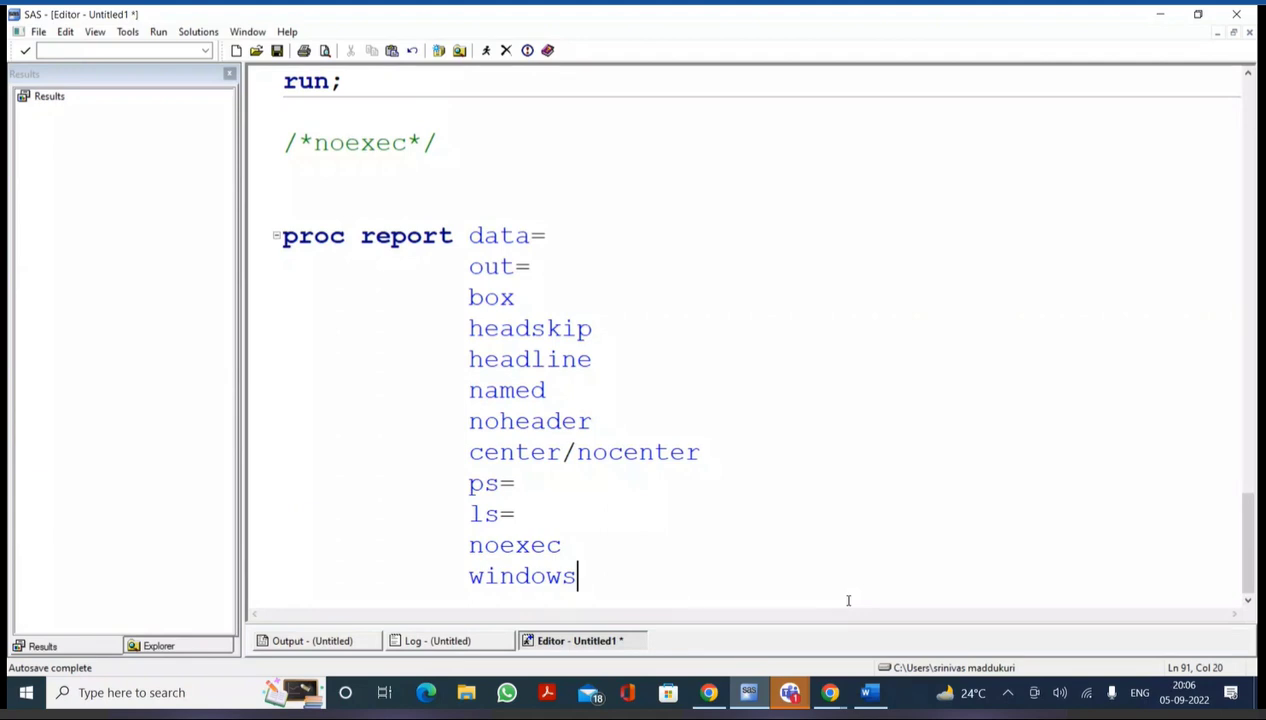
Change the last option in the proc report list from windows to nowindows/windows
key("Left")
key("Left")
key("Left")
key("Left")
key("Left")
key("Left")
key("Left")
type("no")
key("Right")
key("Right")
key("Right")
key("Right")
key("Right")
key("Right")
key("Right")
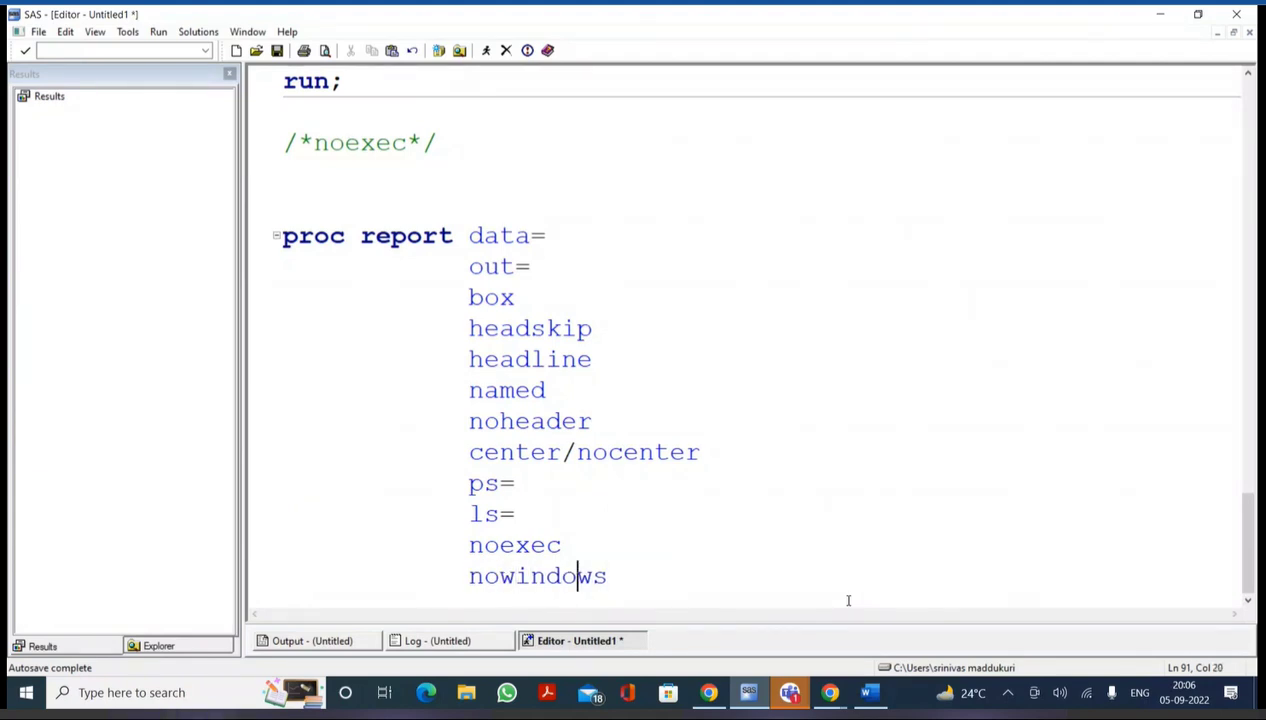
type("/windows")
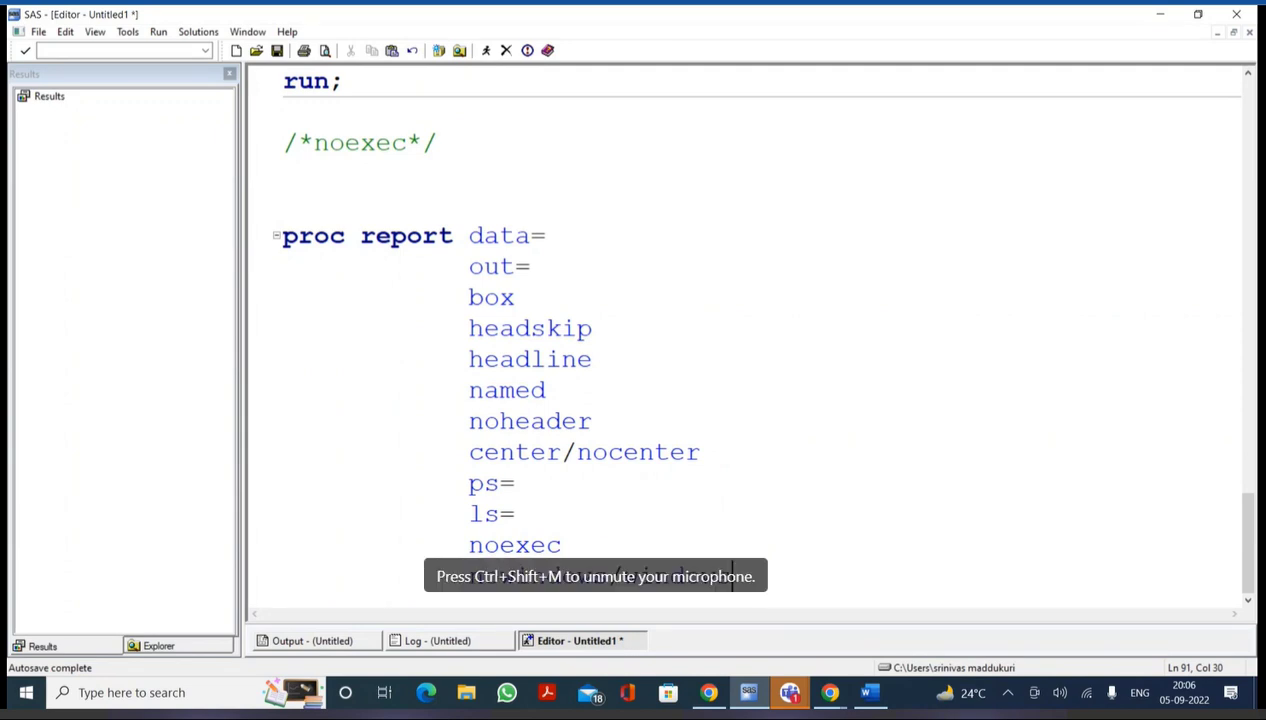
End the proc report statement with a semicolon after nowindows/windows and start an unindented new line below it
type(";")
key("Return")
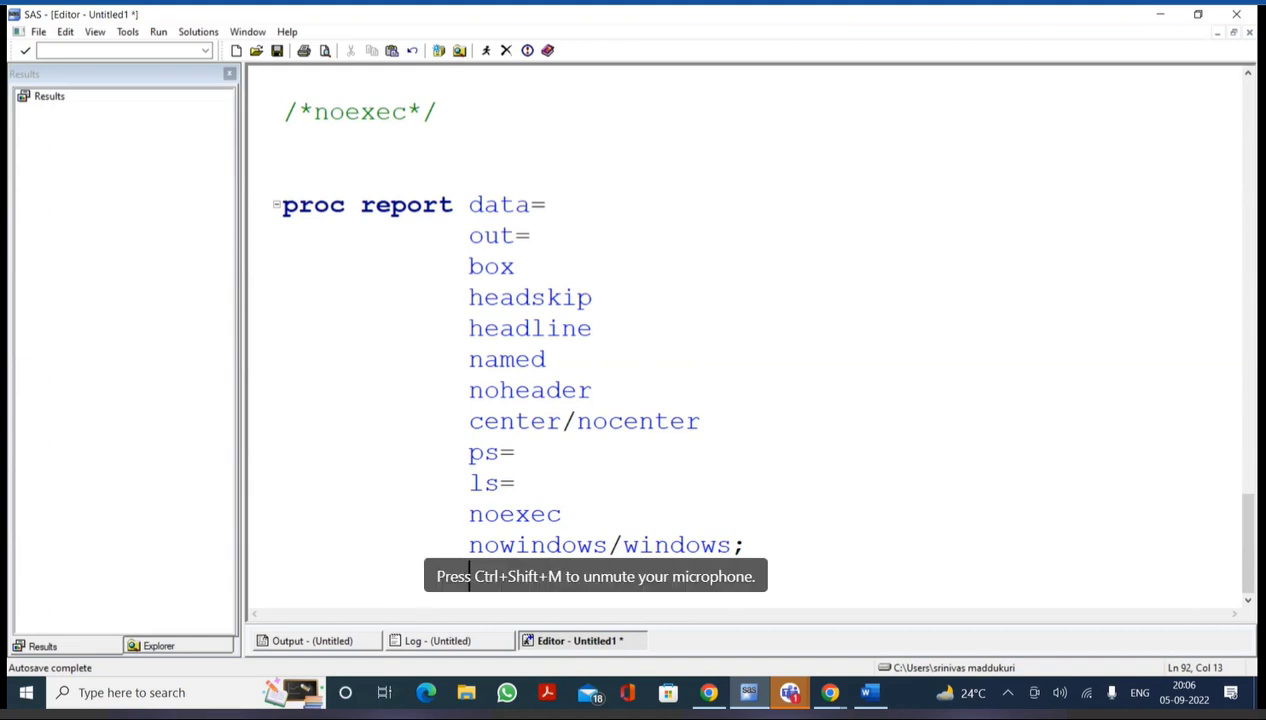
key("BackSpace")
key("BackSpace")
key("BackSpace")
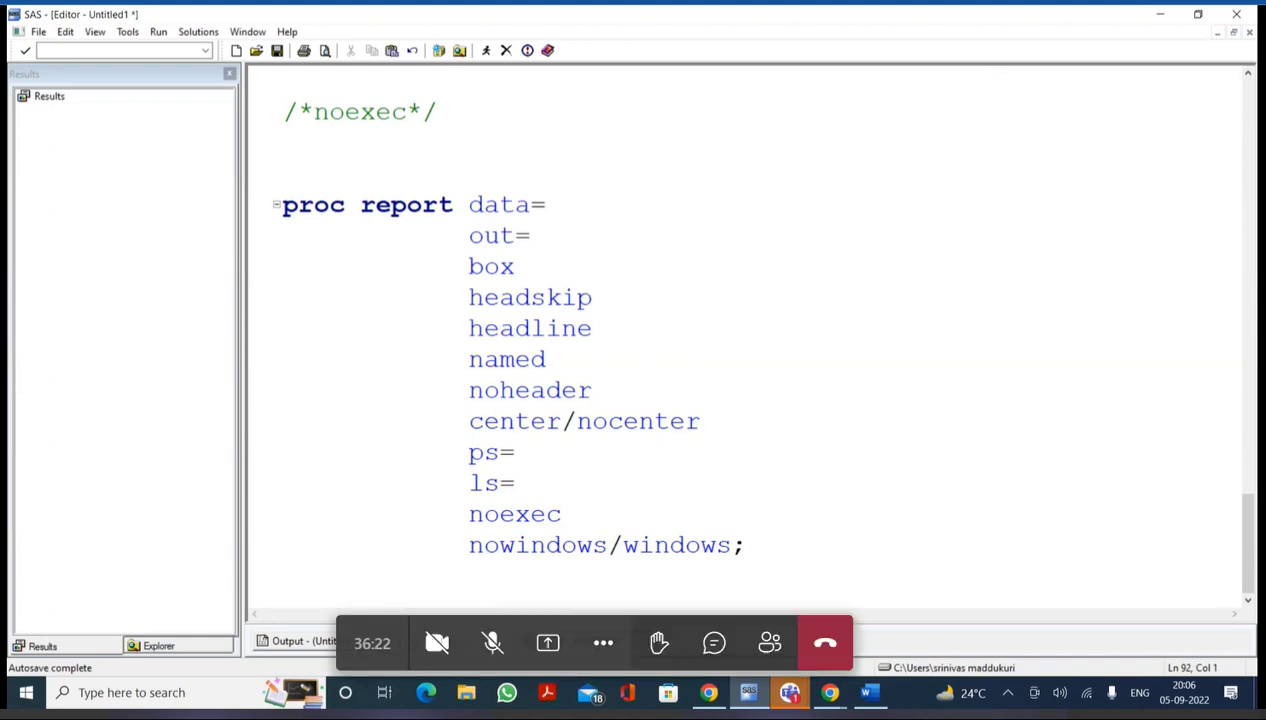
left_click(492, 648)
left_click(492, 645)
Save the program to the Desktop as a SAS file named "proc report"
key("ctrl+s")
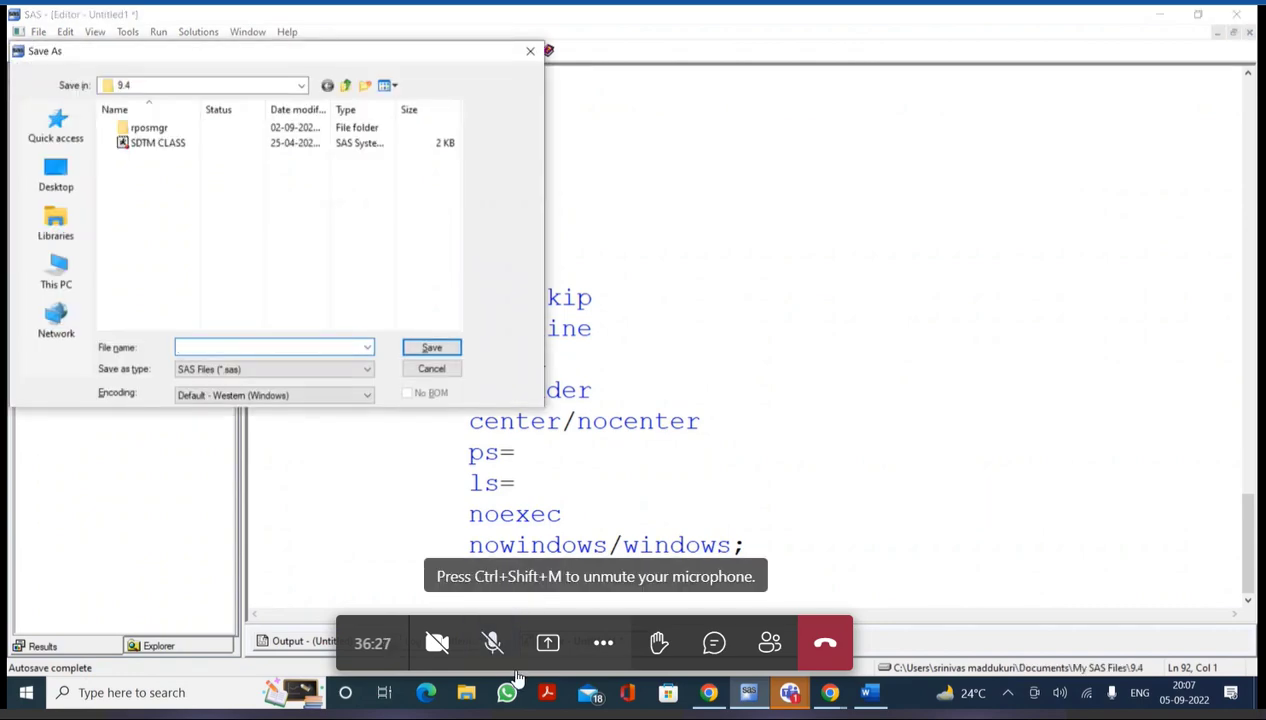
left_click(56, 175)
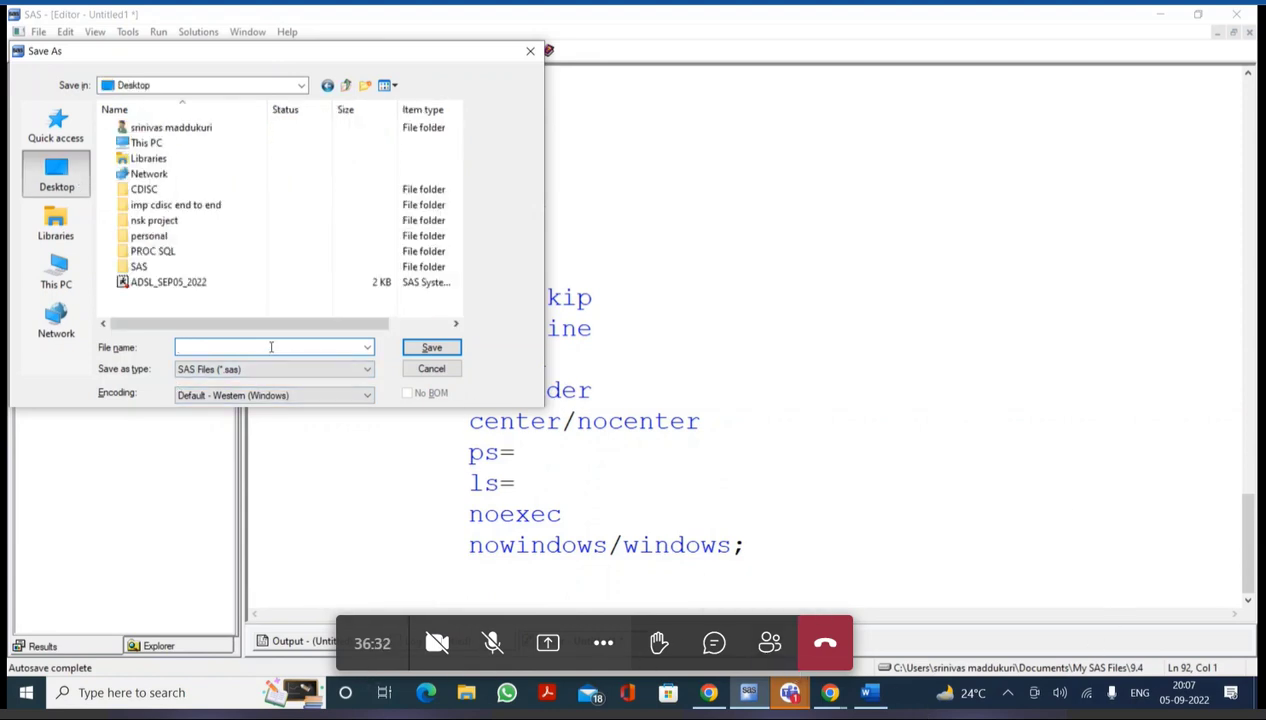
type("proc report")
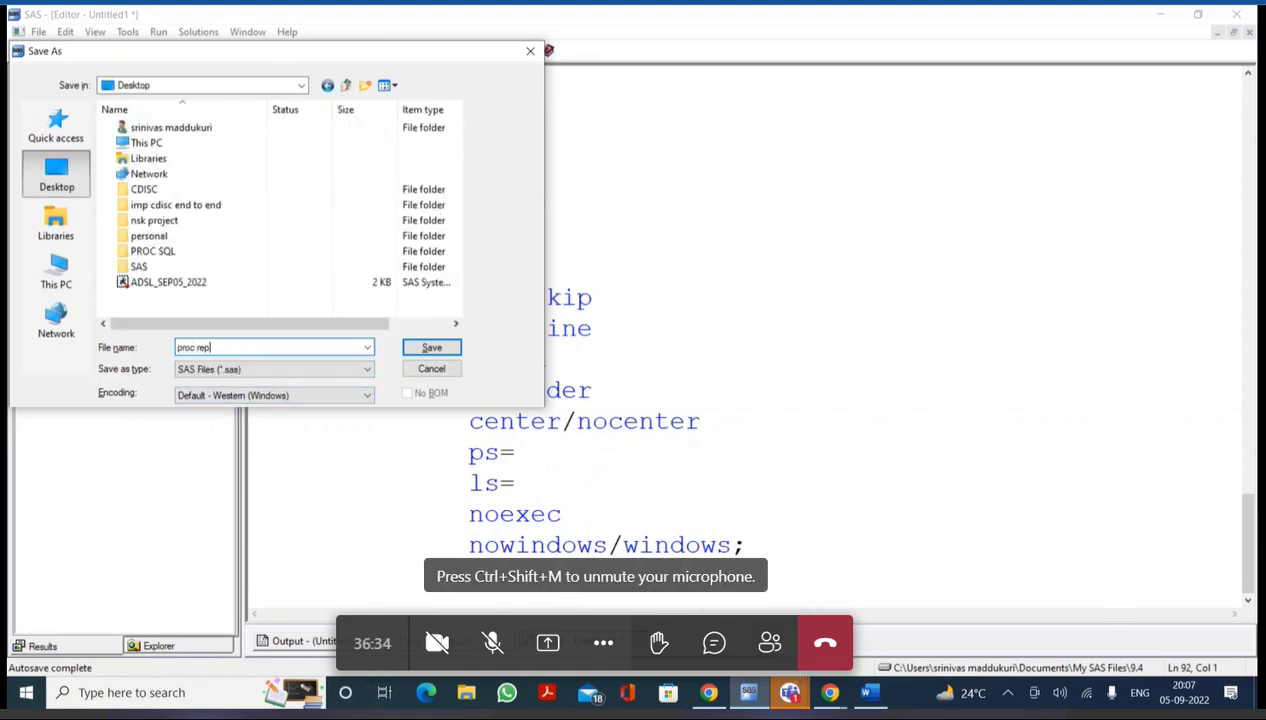